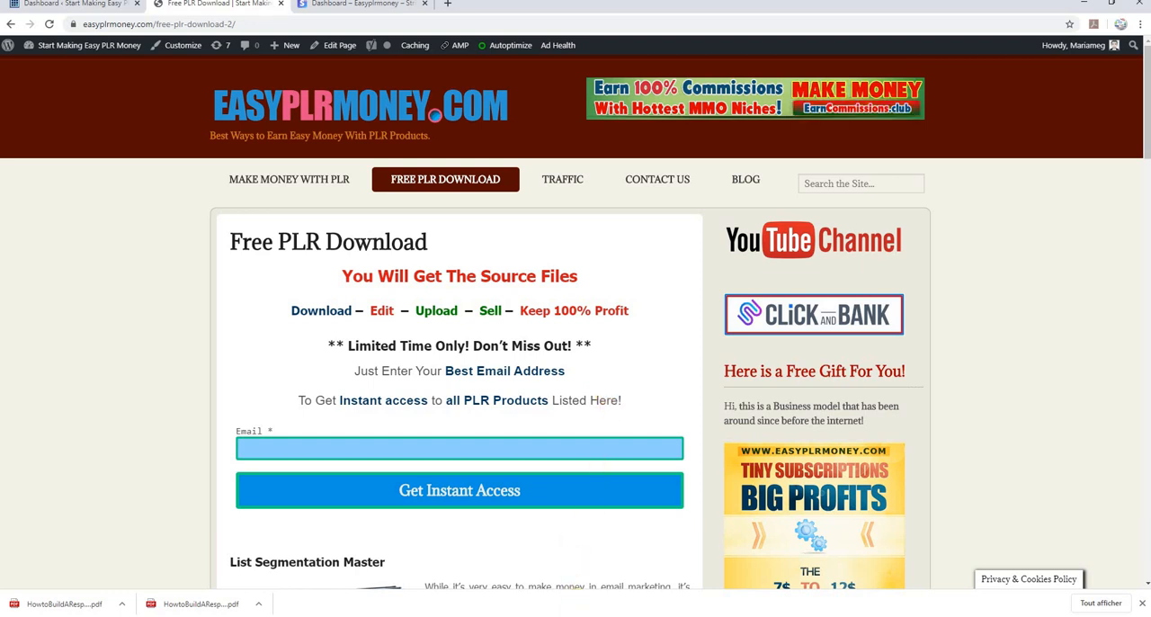
Switch to script.docx in Word and review the PLR product and sales letter requirements in the "What you Need" list
{"action": "left_click", "coordinate": [720, 616]}
{"action": "left_click", "coordinate": [678, 573]}
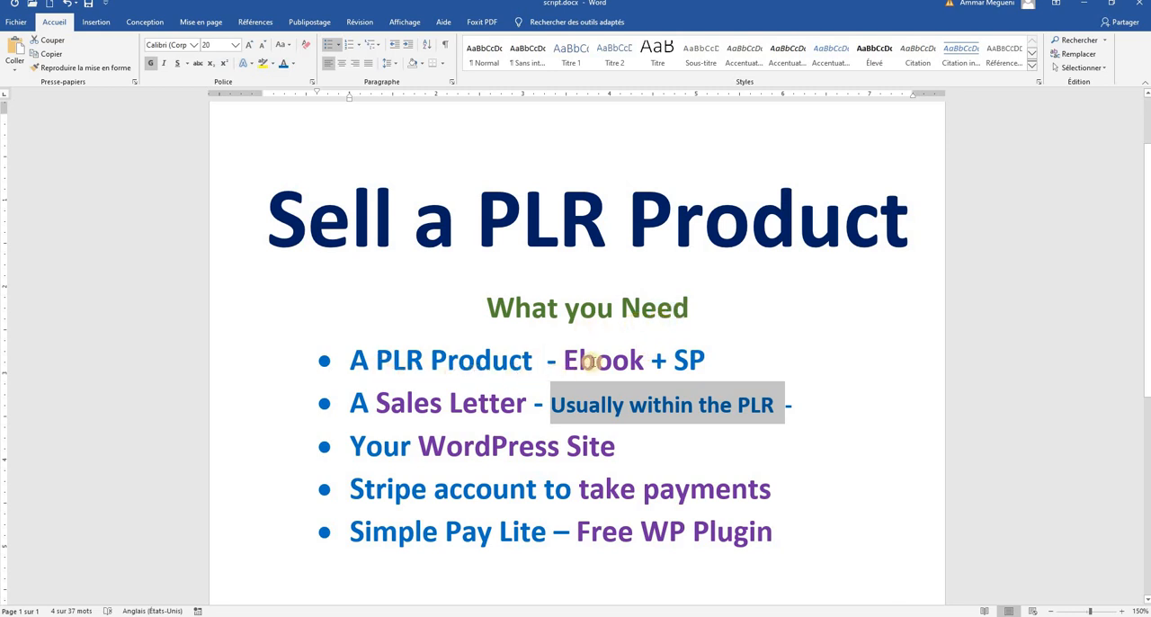
{"action": "left_click", "coordinate": [594, 361]}
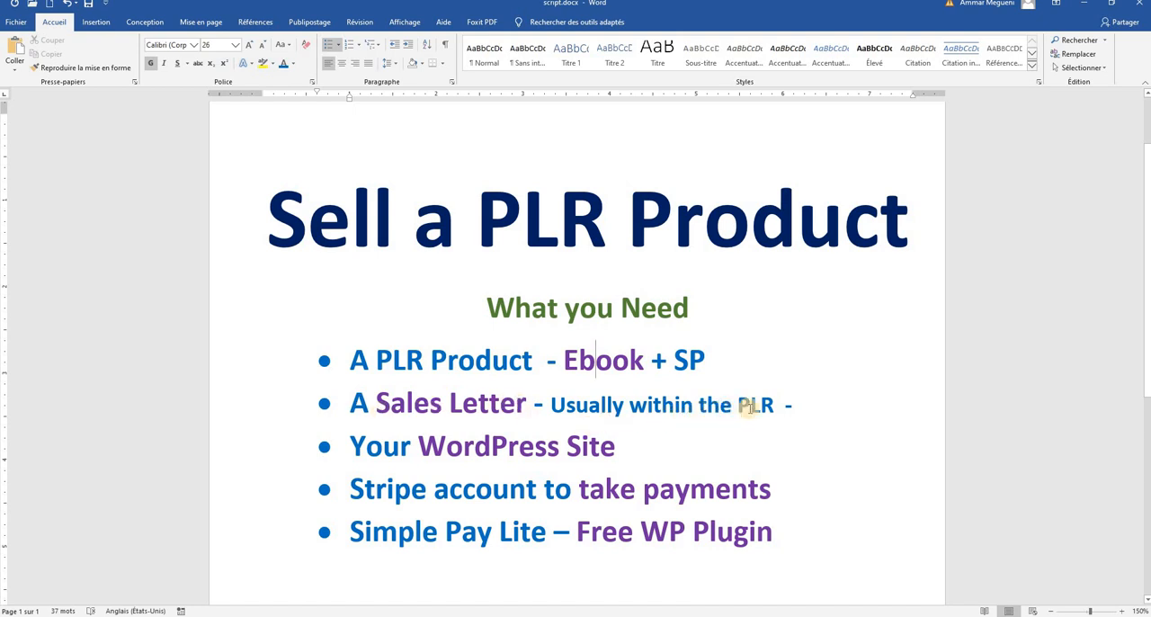
{"action": "left_click", "coordinate": [784, 405]}
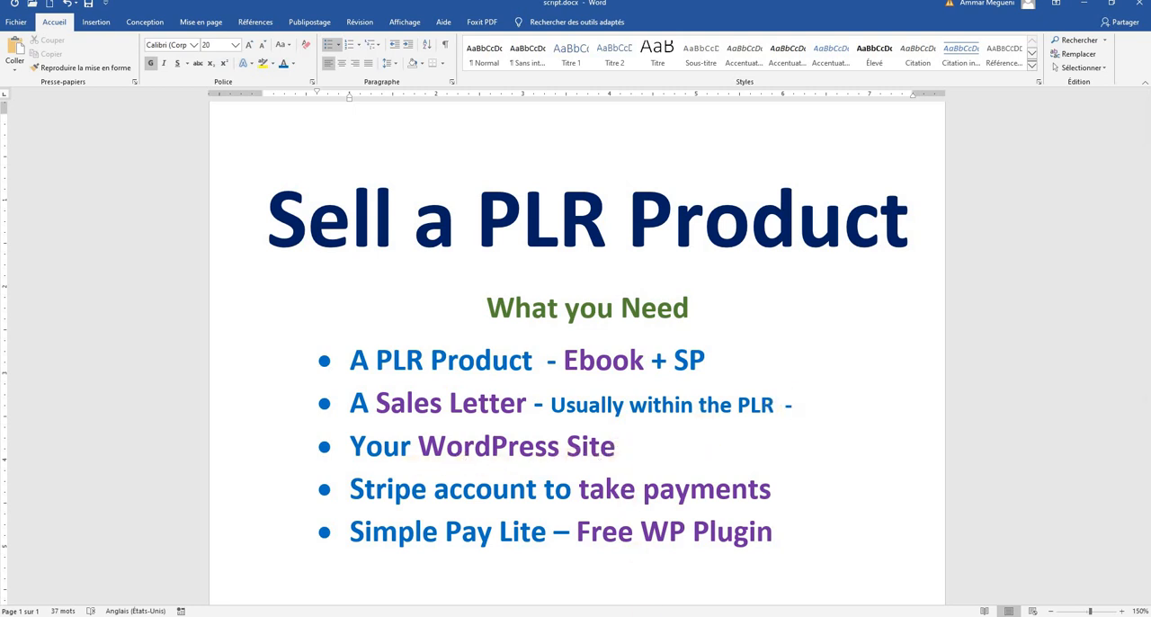
Check the Free PLR Download page in Chrome, and back in script.docx review the Stripe account and Simple Pay Lite plugin items
{"action": "left_click", "coordinate": [604, 575]}
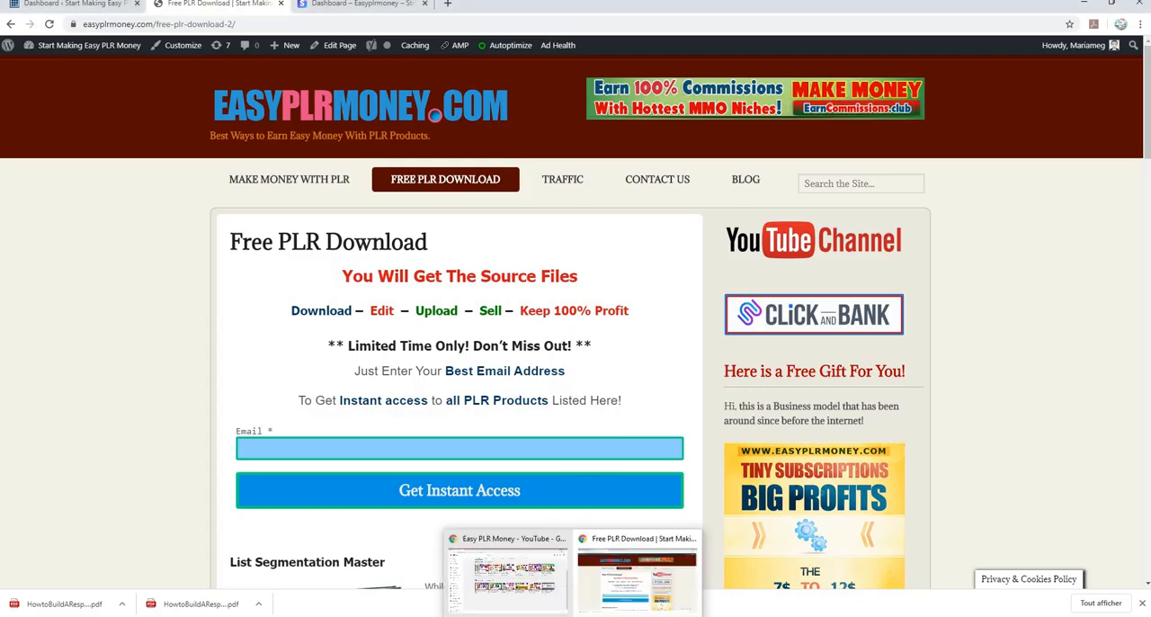
{"action": "mouse_move", "coordinate": [721, 616]}
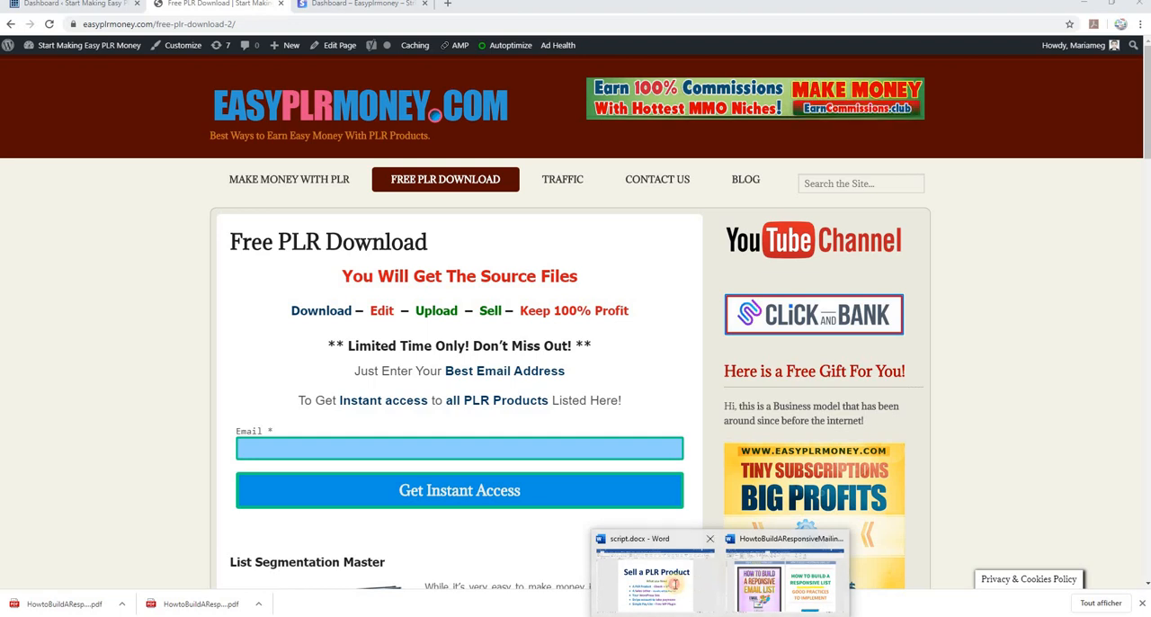
{"action": "left_click", "coordinate": [675, 585]}
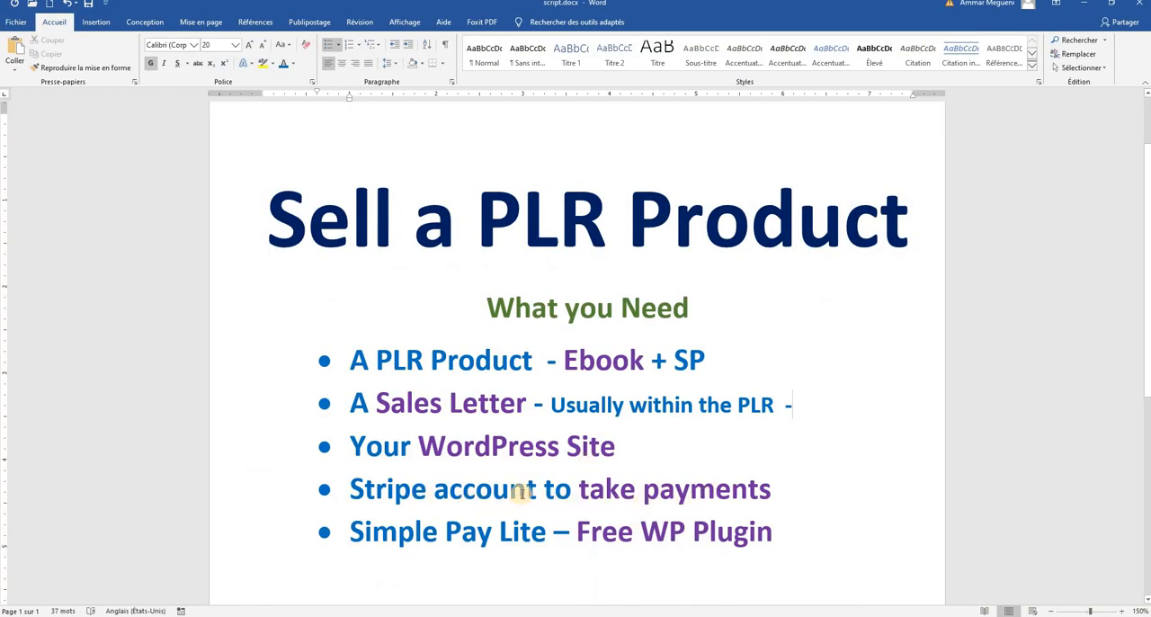
{"action": "left_click", "coordinate": [448, 488]}
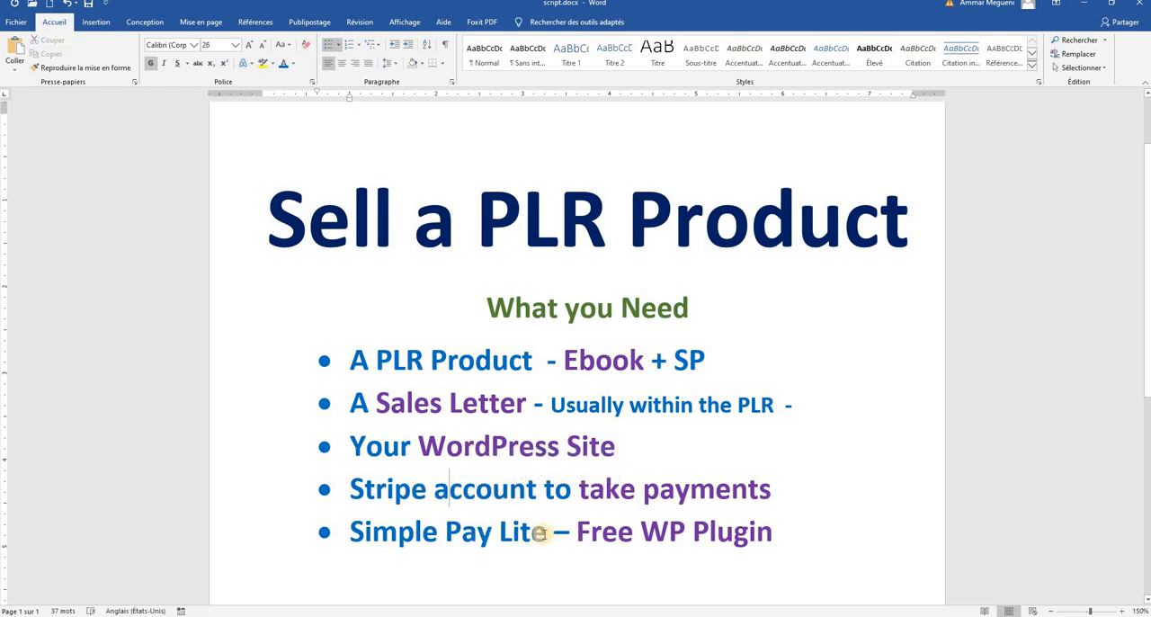
{"action": "left_click_drag", "start_coordinate": [543, 534], "coordinate": [381, 549]}
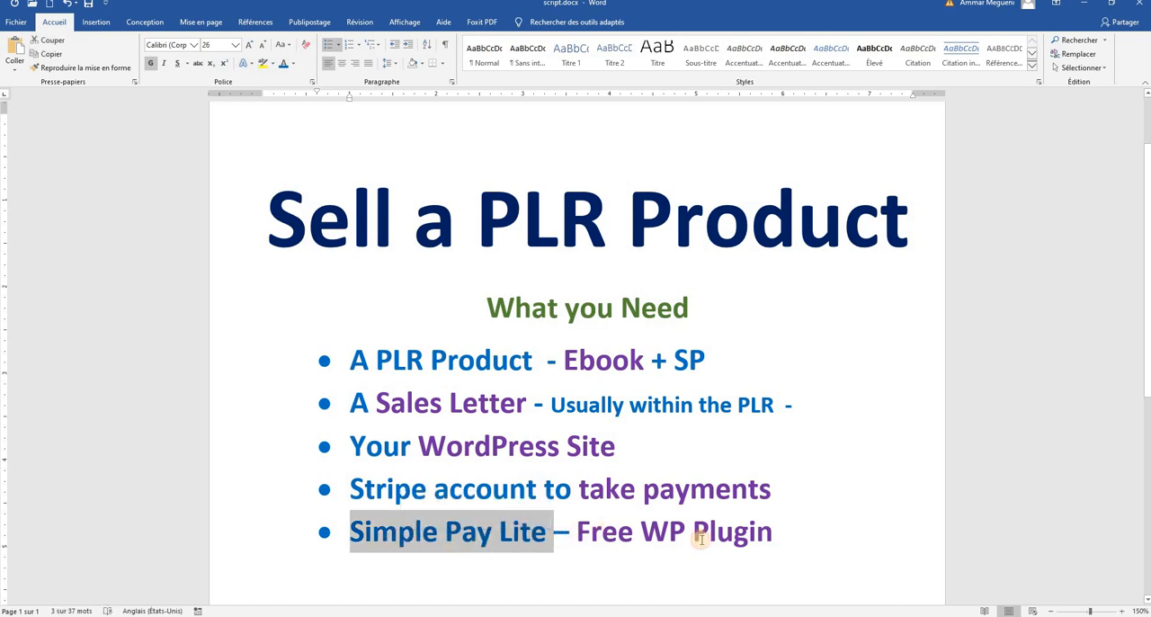
{"action": "left_click", "coordinate": [602, 532]}
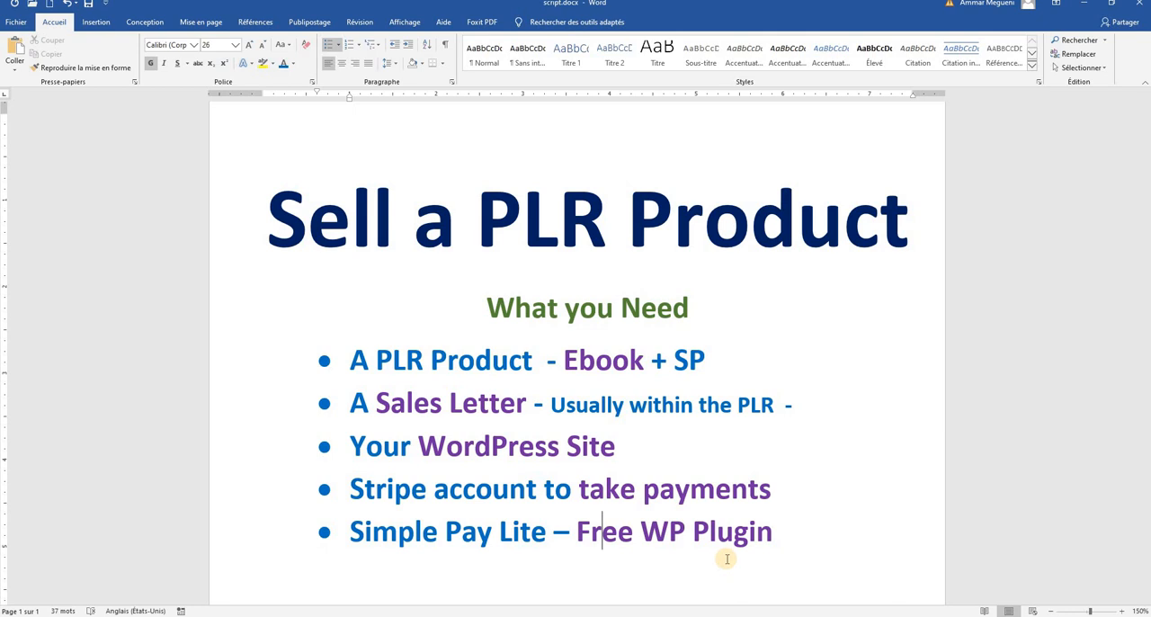
Bring up HowtoBuildAResponsiveMailingList.docx and examine its cover, title page and table of contents
{"action": "mouse_move", "coordinate": [719, 615]}
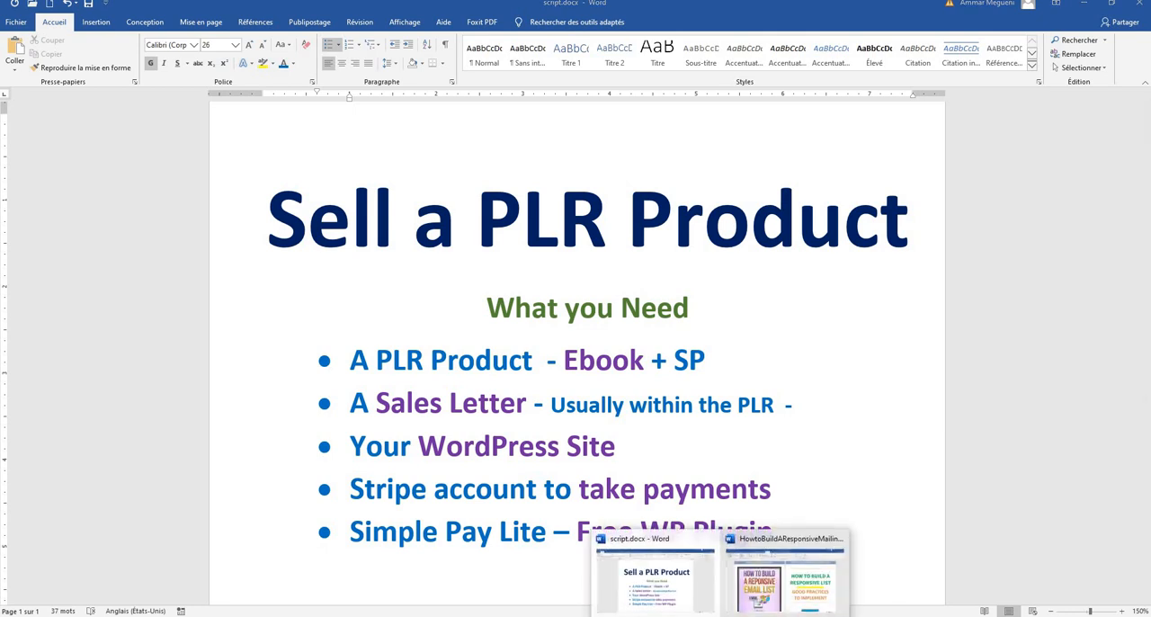
{"action": "left_click", "coordinate": [770, 590]}
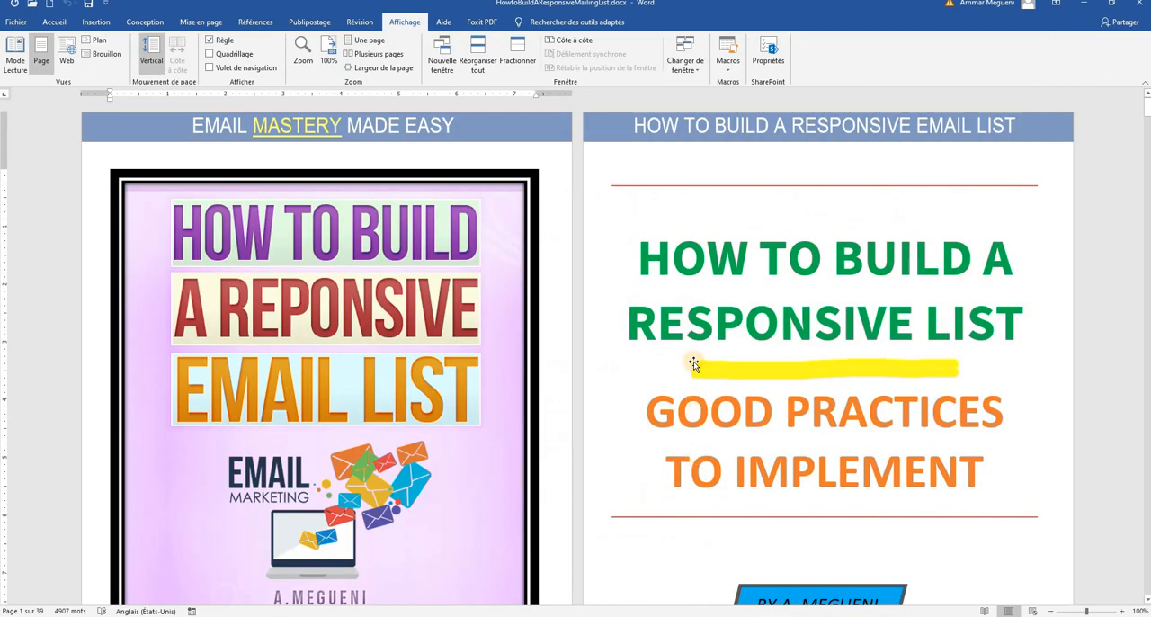
{"action": "scroll", "coordinate": [658, 334], "scroll_direction": "down", "scroll_amount": 1}
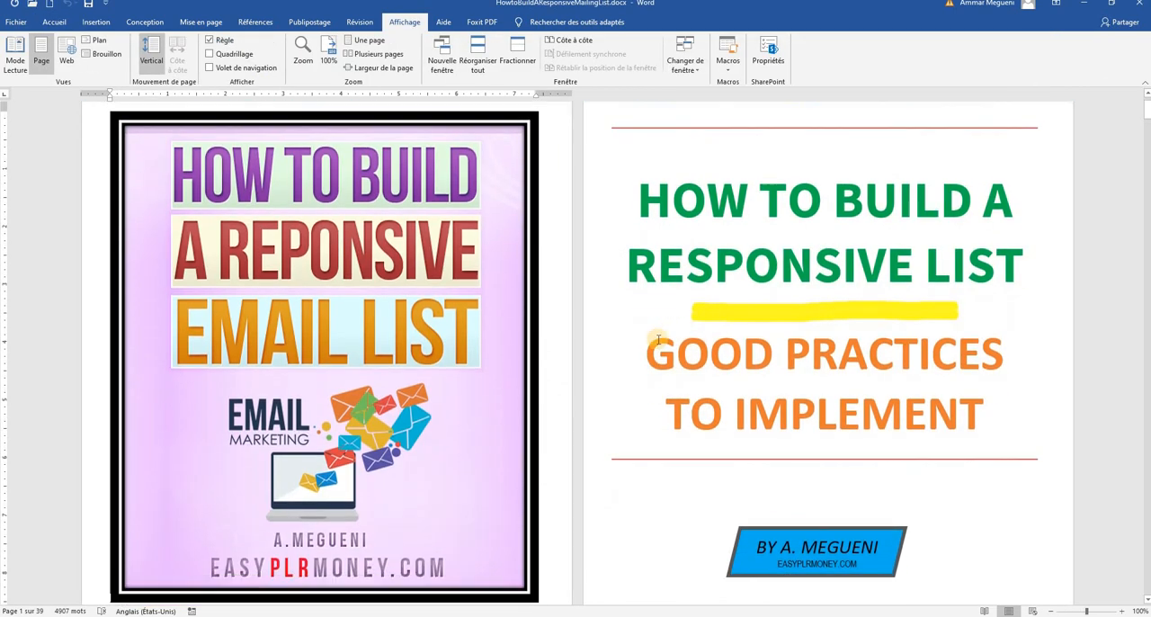
{"action": "scroll", "coordinate": [658, 340], "scroll_direction": "up", "scroll_amount": 1}
{"action": "scroll", "coordinate": [658, 339], "scroll_direction": "down", "scroll_amount": 6}
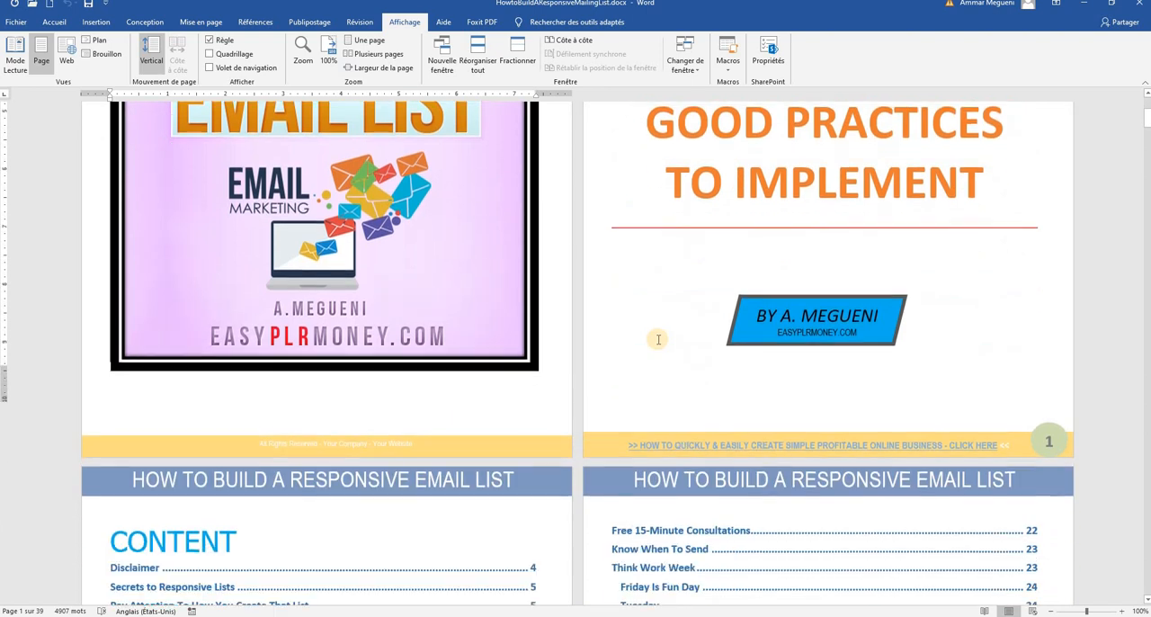
{"action": "scroll", "coordinate": [658, 340], "scroll_direction": "down", "scroll_amount": 4}
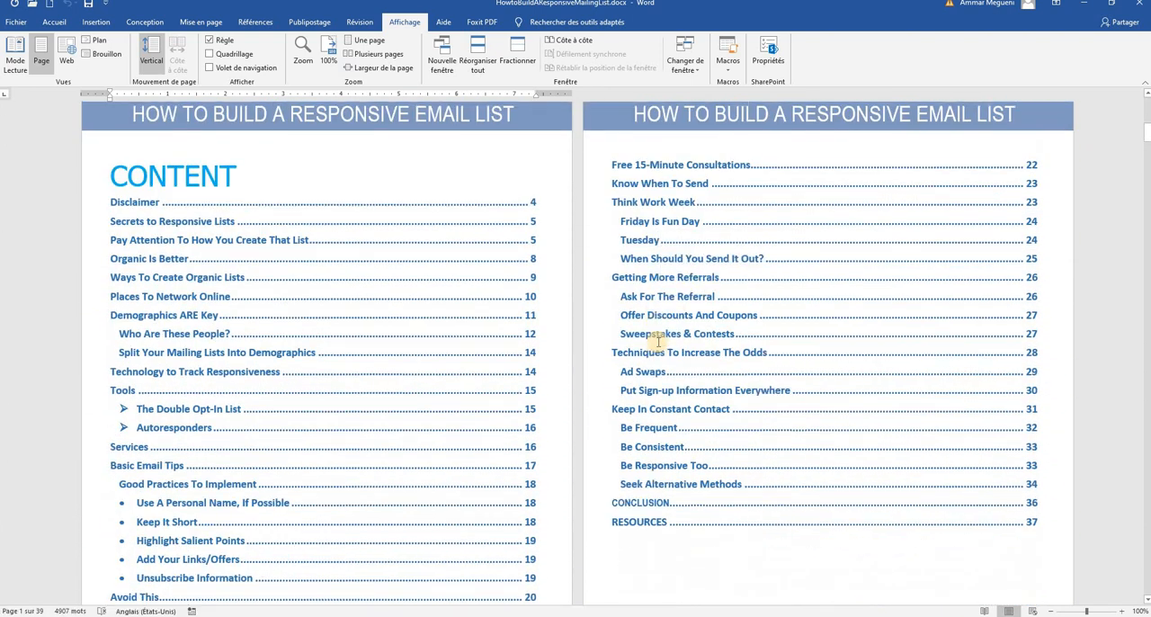
{"action": "scroll", "coordinate": [658, 342], "scroll_direction": "up", "scroll_amount": 2}
{"action": "scroll", "coordinate": [658, 344], "scroll_direction": "up", "scroll_amount": 7}
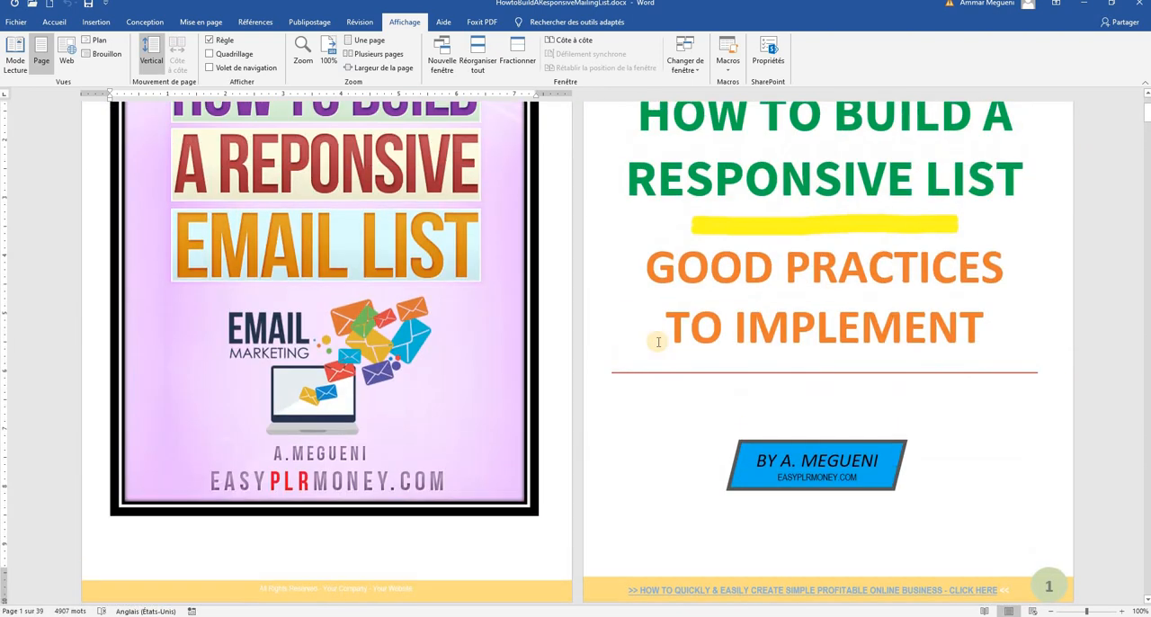
{"action": "scroll", "coordinate": [658, 342], "scroll_direction": "up", "scroll_amount": 1}
{"action": "scroll", "coordinate": [658, 342], "scroll_direction": "down", "scroll_amount": 1}
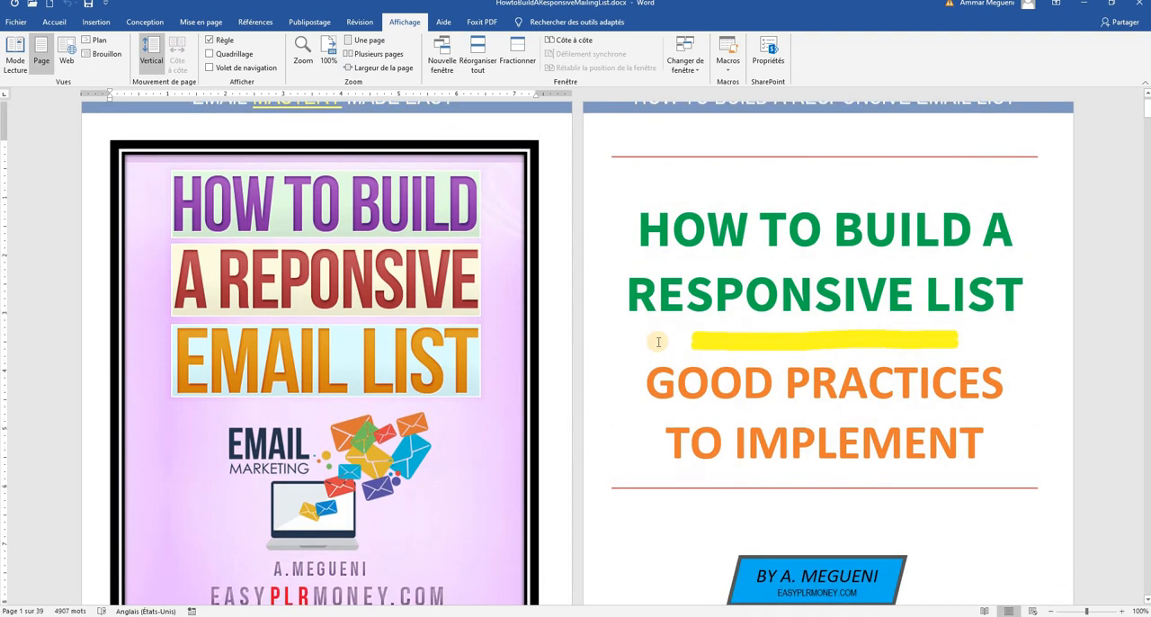
{"action": "scroll", "coordinate": [658, 341], "scroll_direction": "down", "scroll_amount": 6}
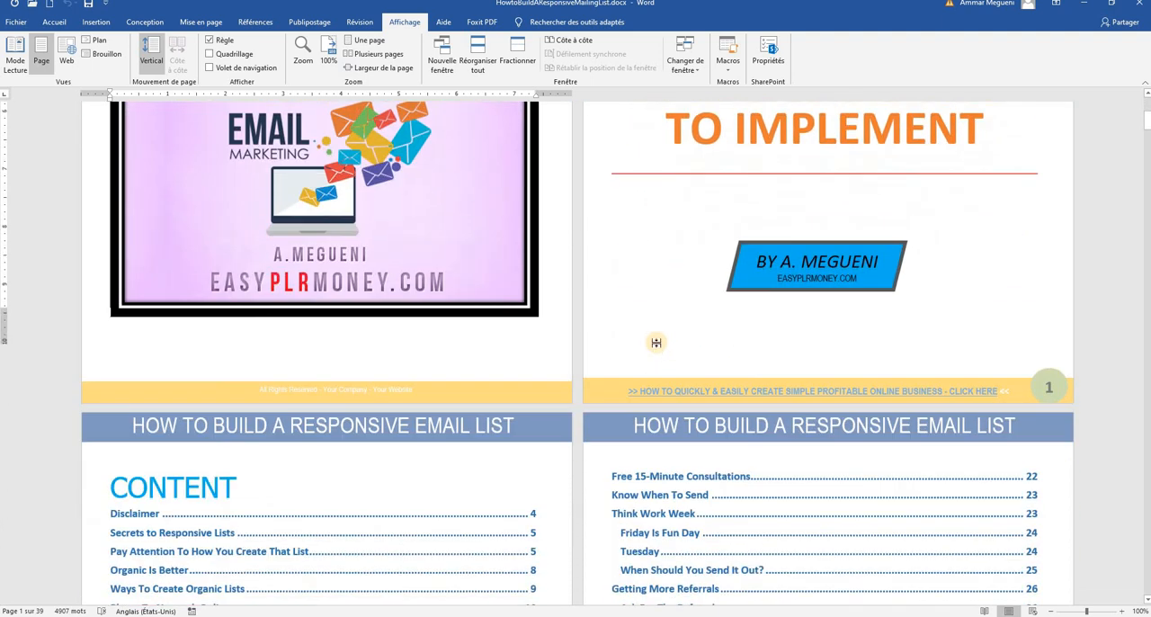
{"action": "scroll", "coordinate": [656, 344], "scroll_direction": "down", "scroll_amount": 1}
{"action": "scroll", "coordinate": [643, 337], "scroll_direction": "up", "scroll_amount": 7}
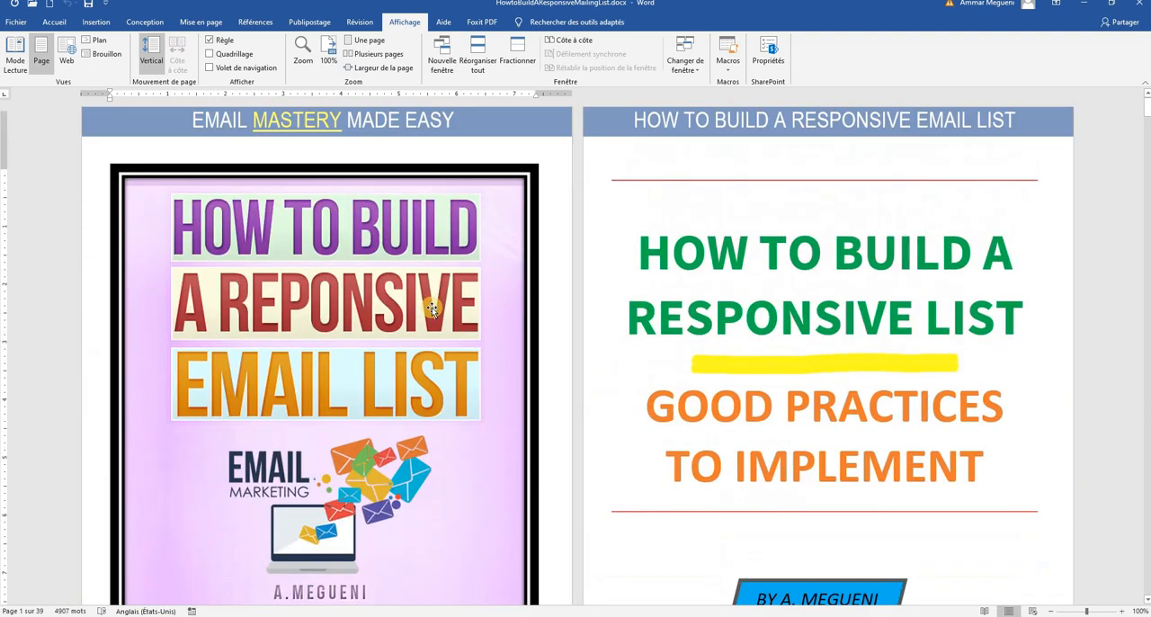
Look over the ebook's cover image and title page again, including the author box and footer
{"action": "scroll", "coordinate": [727, 343], "scroll_direction": "down", "scroll_amount": 2}
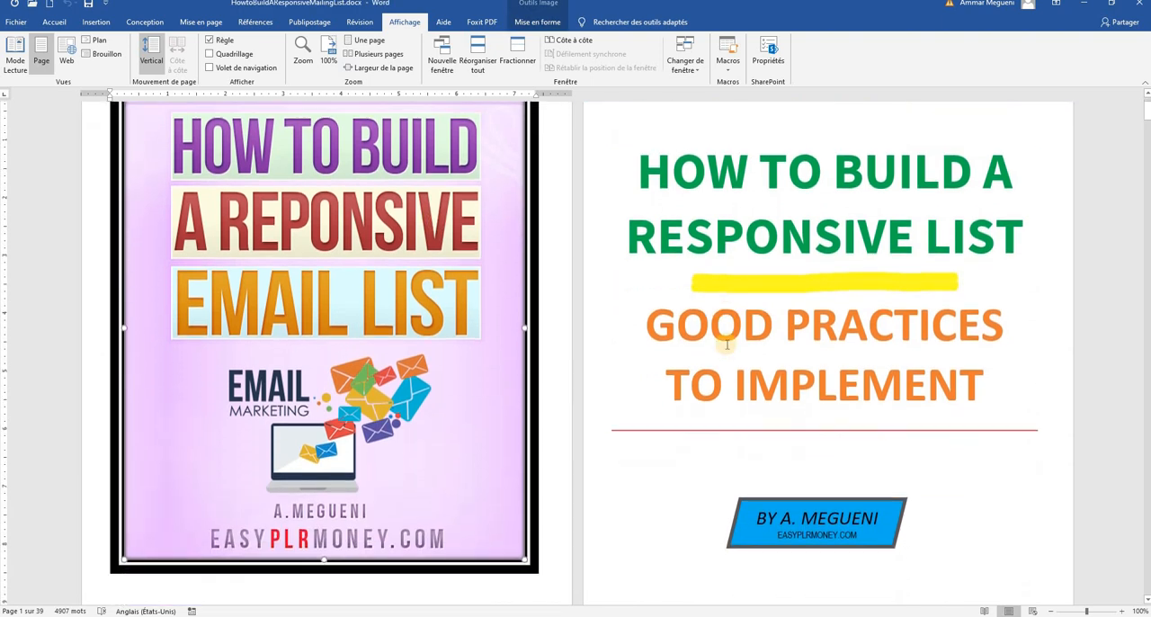
{"action": "scroll", "coordinate": [725, 345], "scroll_direction": "down", "scroll_amount": 1}
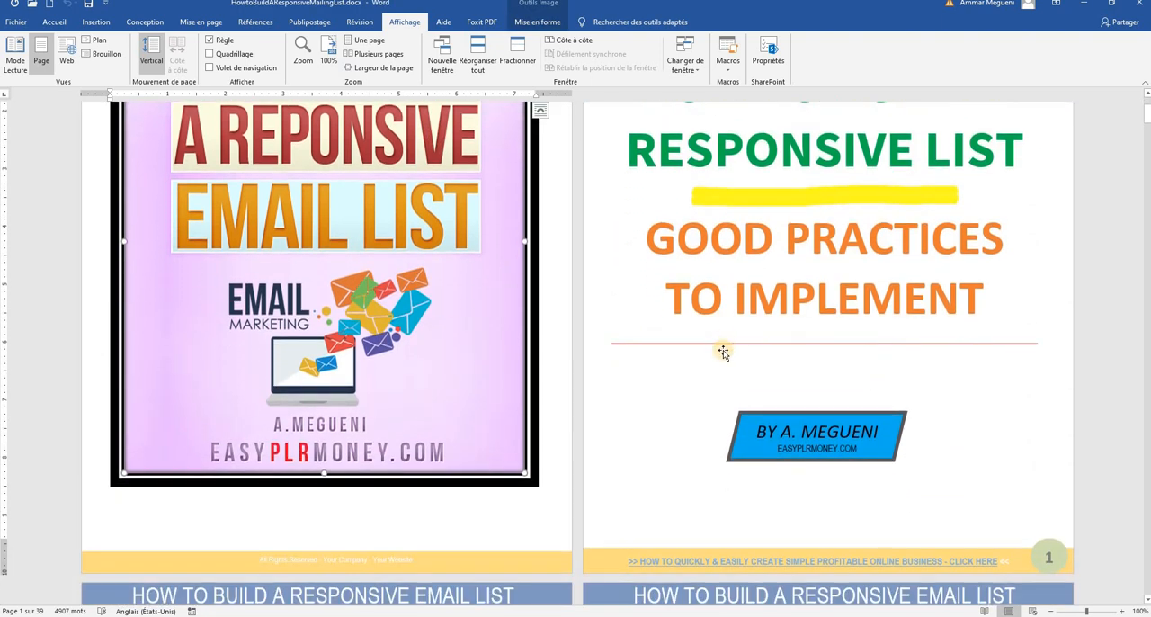
{"action": "scroll", "coordinate": [646, 279], "scroll_direction": "down", "scroll_amount": 1}
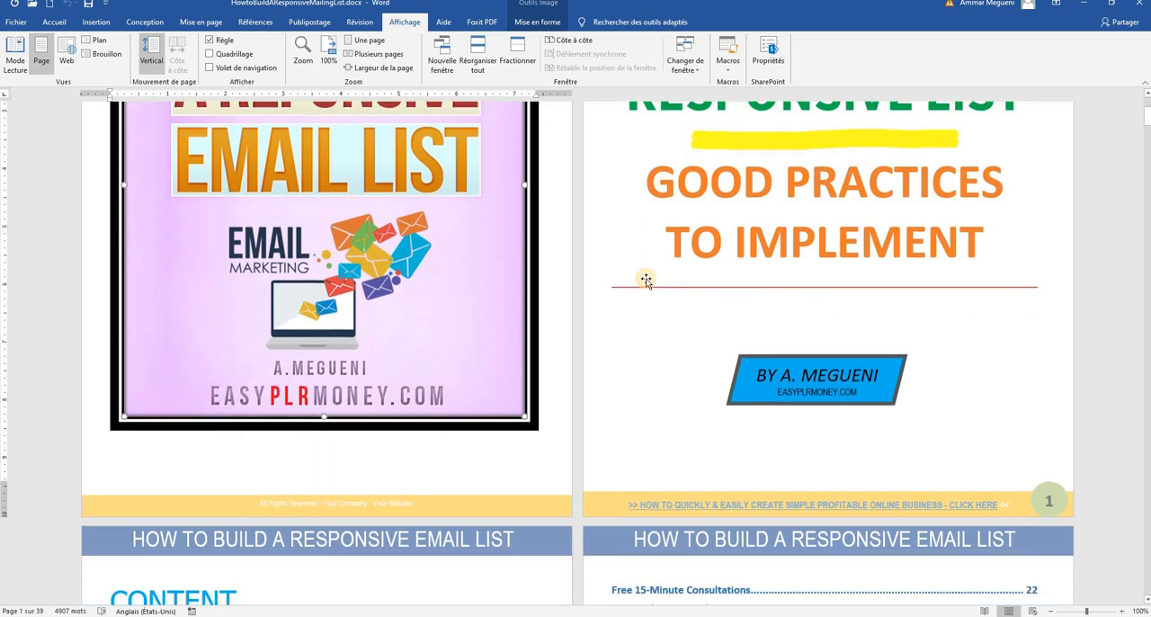
{"action": "scroll", "coordinate": [647, 269], "scroll_direction": "down", "scroll_amount": 3}
{"action": "scroll", "coordinate": [646, 288], "scroll_direction": "up", "scroll_amount": 3}
{"action": "scroll", "coordinate": [457, 318], "scroll_direction": "up", "scroll_amount": 3}
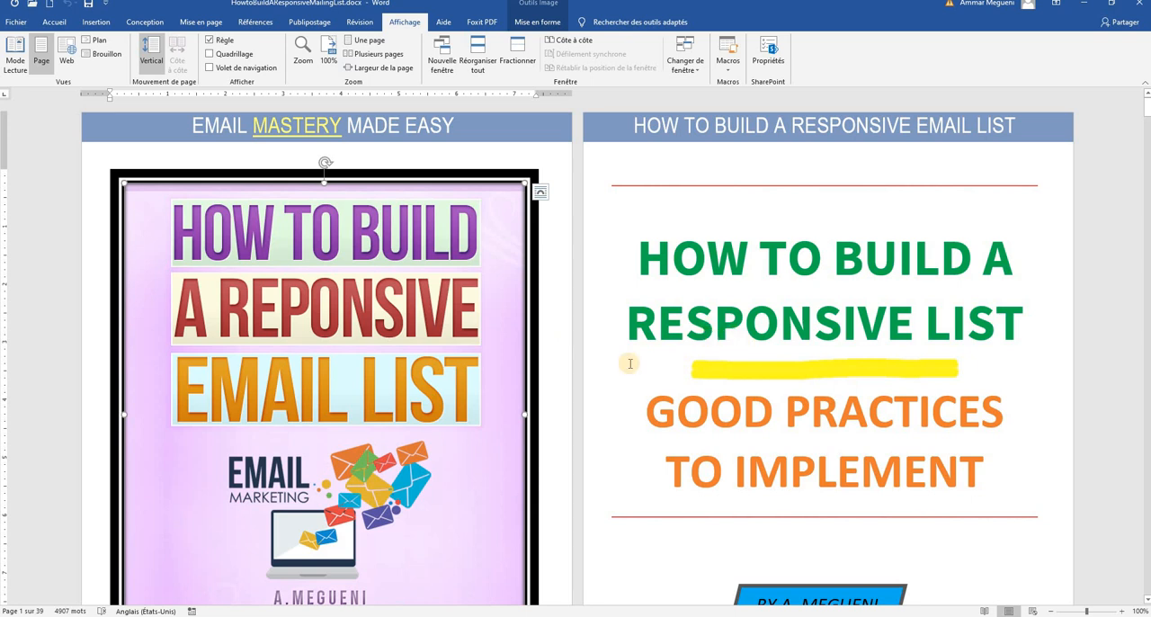
{"action": "scroll", "coordinate": [630, 364], "scroll_direction": "down", "scroll_amount": 1}
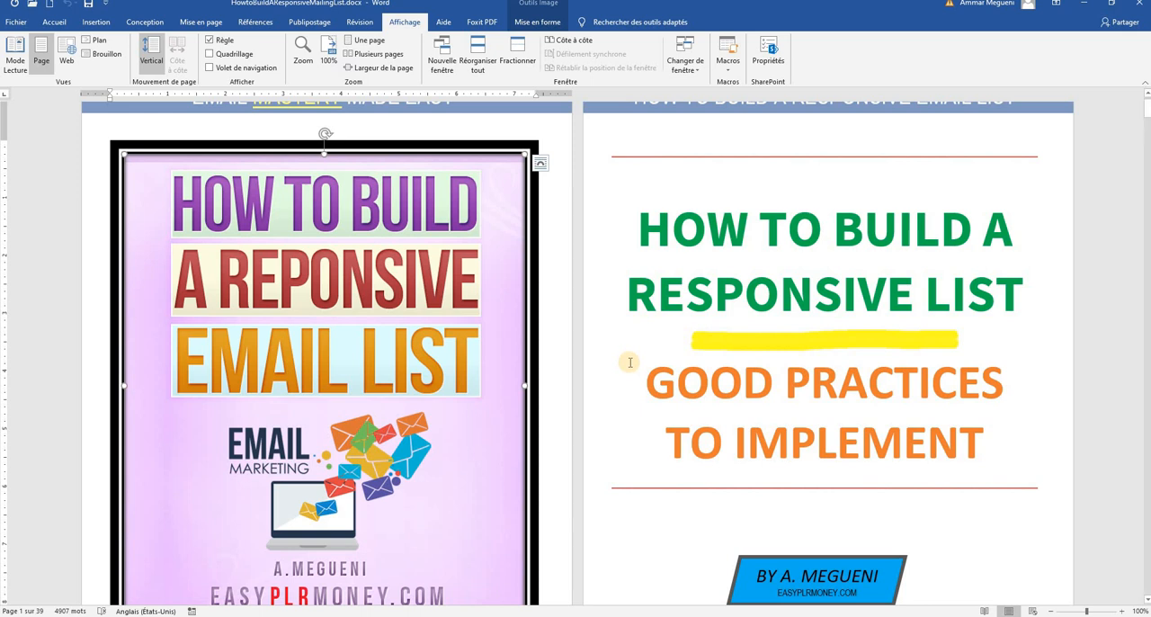
{"action": "scroll", "coordinate": [629, 362], "scroll_direction": "down", "scroll_amount": 2}
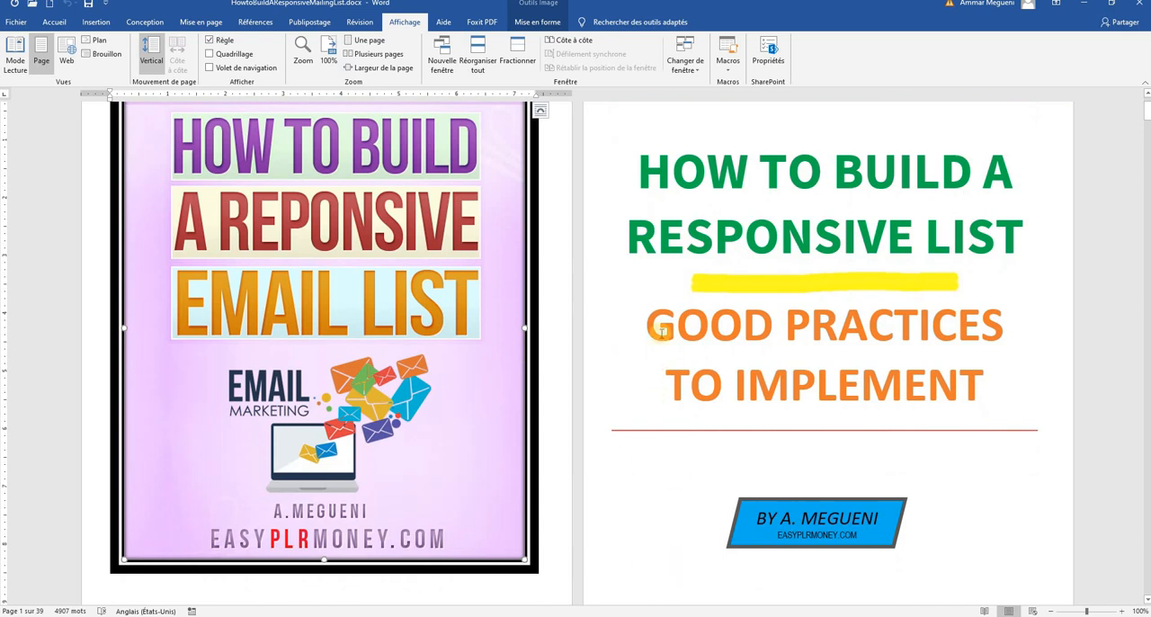
{"action": "scroll", "coordinate": [659, 324], "scroll_direction": "up", "scroll_amount": 3}
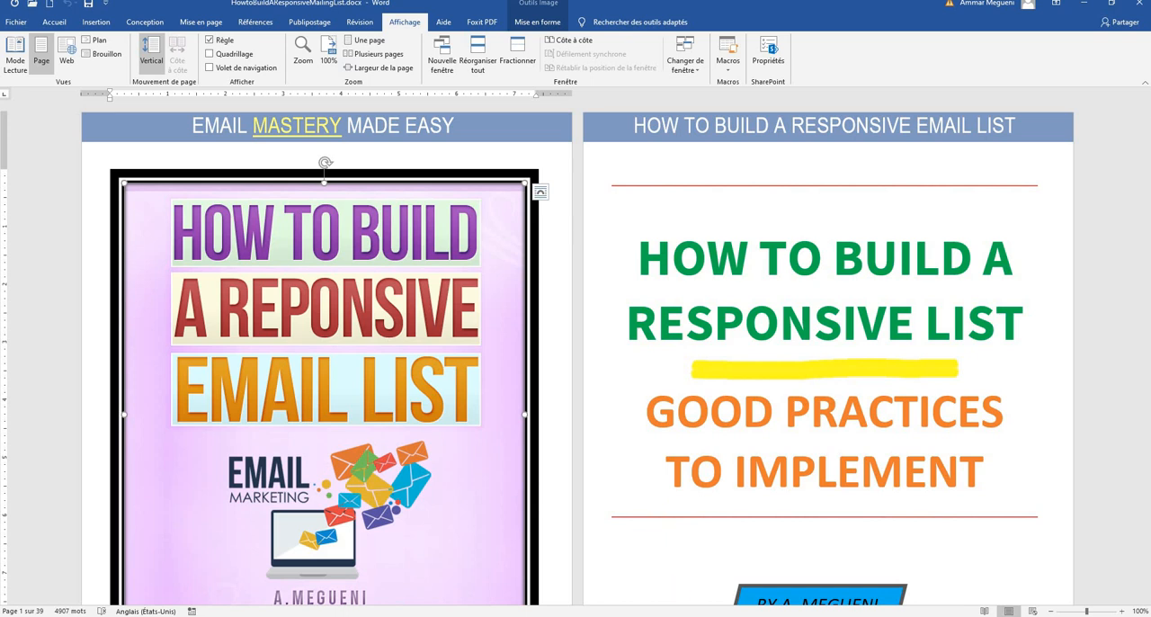
Switch to Nvu and examine the "How To Master Building a Responsive Email List!" opt-in page from heading to form
{"action": "left_click", "coordinate": [669, 615]}
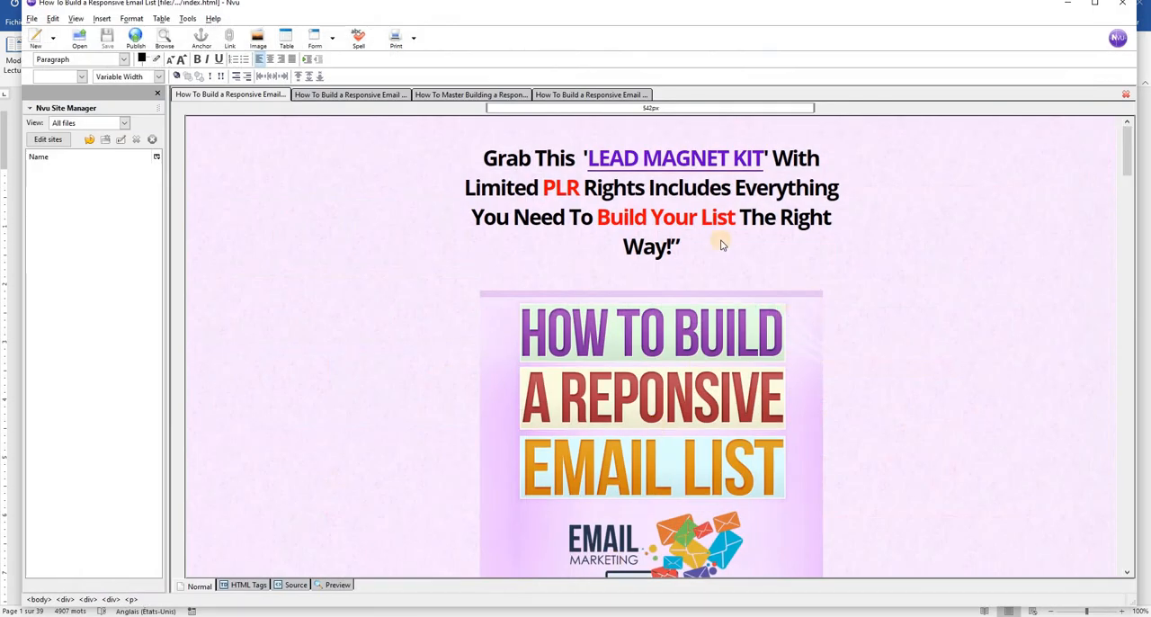
{"action": "left_click", "coordinate": [559, 96]}
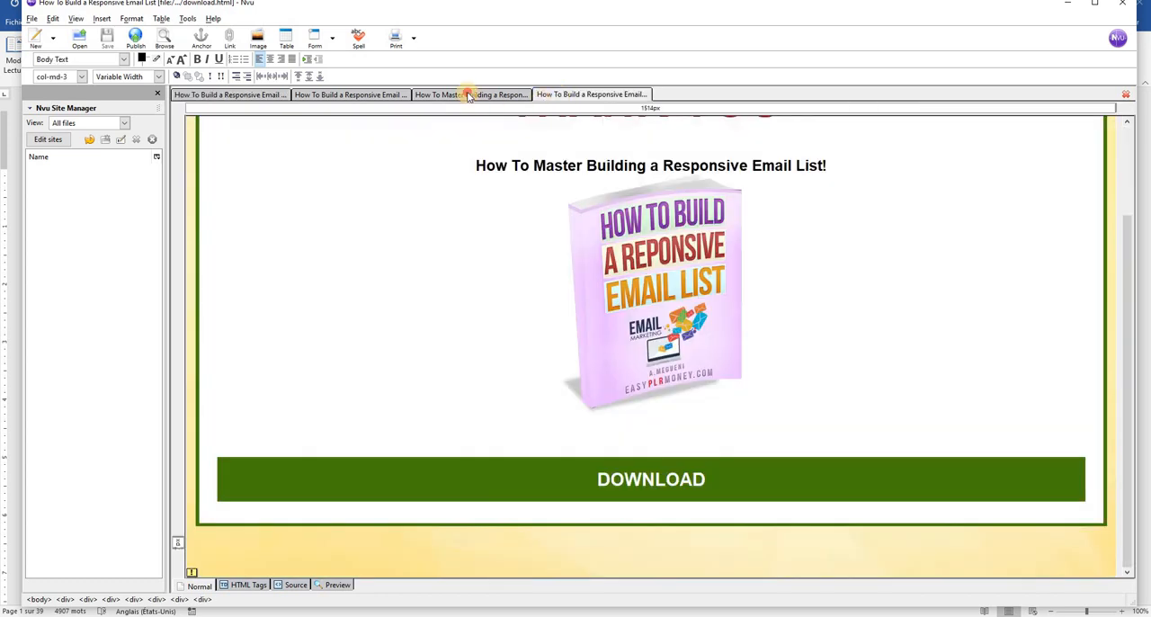
{"action": "left_click", "coordinate": [469, 96]}
{"action": "scroll", "coordinate": [776, 283], "scroll_direction": "down", "scroll_amount": 3}
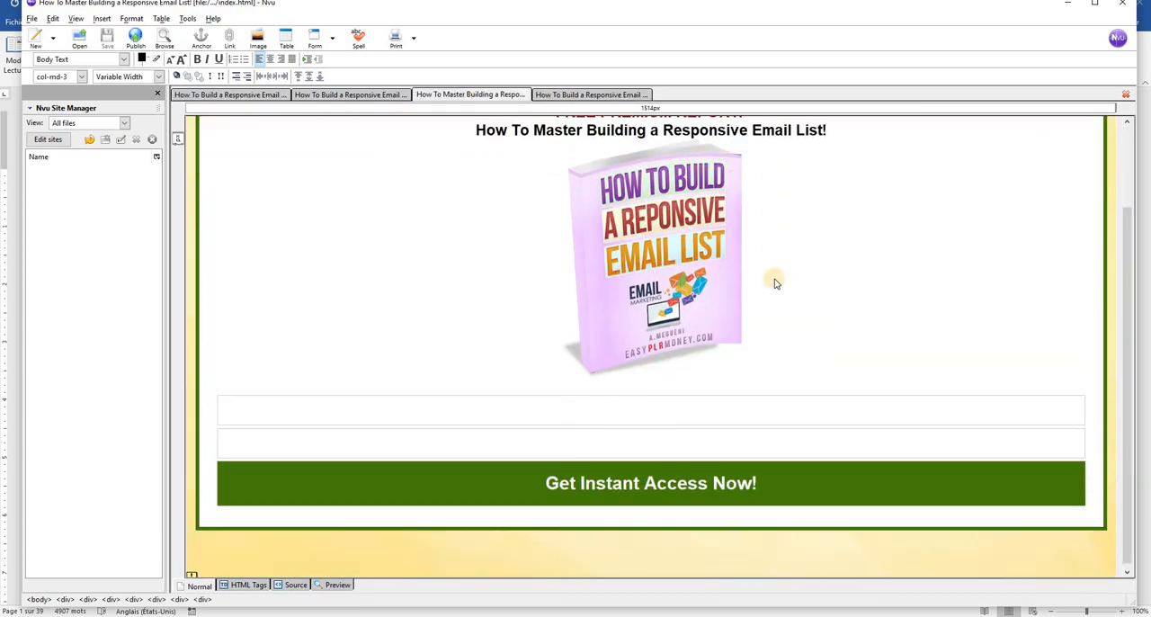
{"action": "scroll", "coordinate": [776, 284], "scroll_direction": "up", "scroll_amount": 3}
{"action": "scroll", "coordinate": [776, 283], "scroll_direction": "down", "scroll_amount": 3}
{"action": "scroll", "coordinate": [775, 283], "scroll_direction": "up", "scroll_amount": 3}
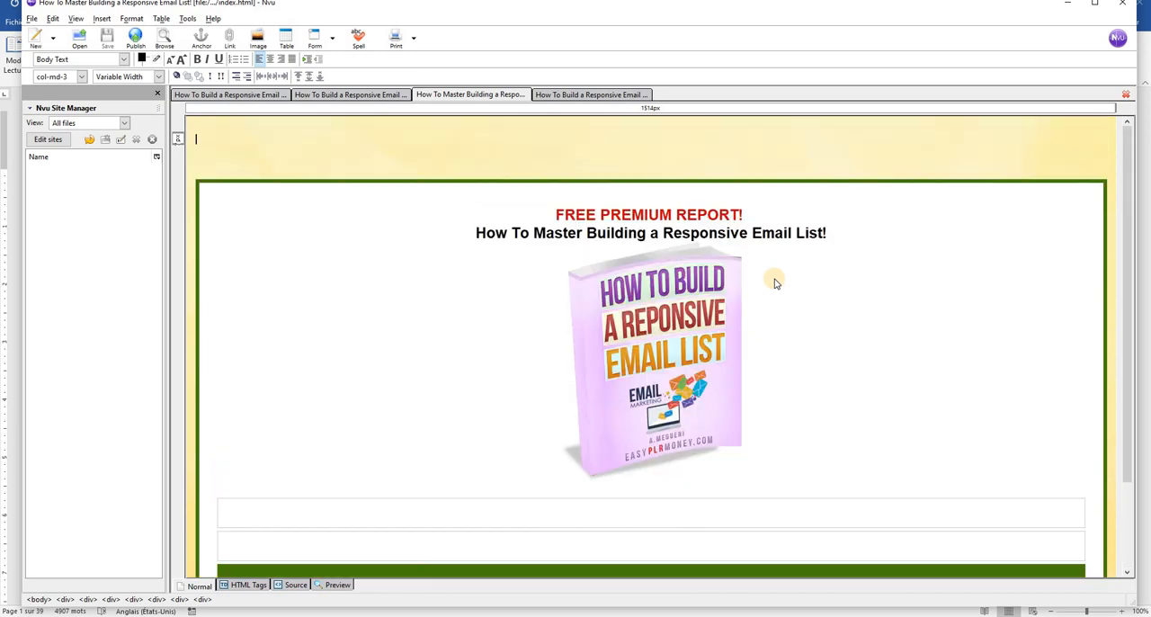
{"action": "scroll", "coordinate": [776, 283], "scroll_direction": "down", "scroll_amount": 3}
{"action": "scroll", "coordinate": [776, 283], "scroll_direction": "up", "scroll_amount": 3}
Show the thank-you download page and look over its ebook cover and download button
{"action": "left_click", "coordinate": [605, 94]}
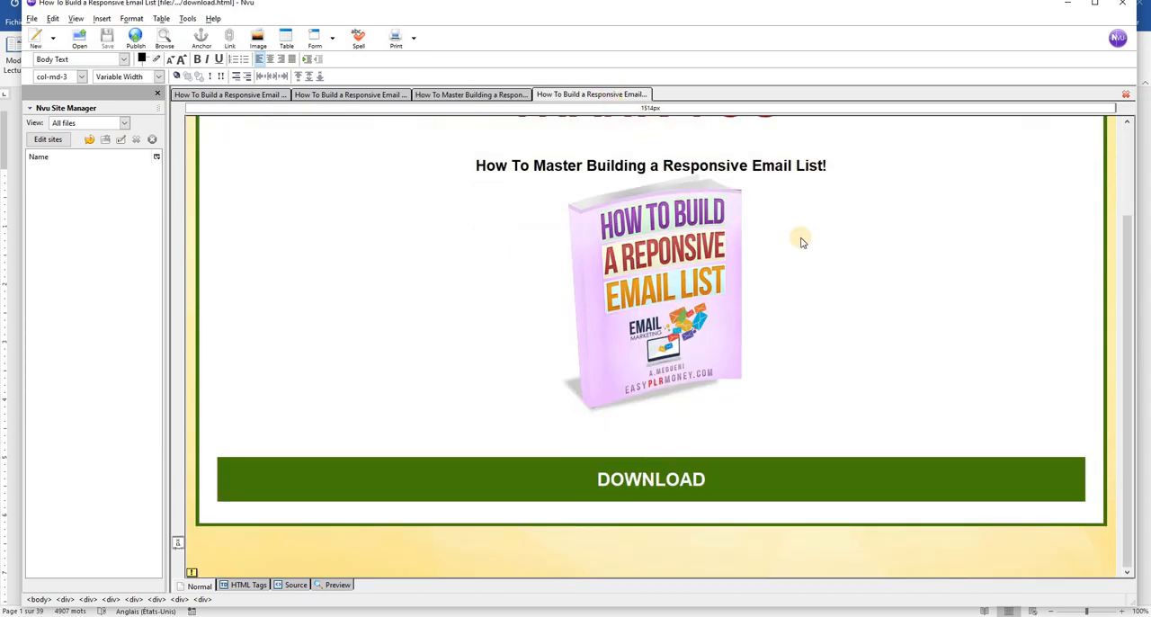
{"action": "scroll", "coordinate": [800, 245], "scroll_direction": "up", "scroll_amount": 2}
{"action": "scroll", "coordinate": [797, 244], "scroll_direction": "down", "scroll_amount": 2}
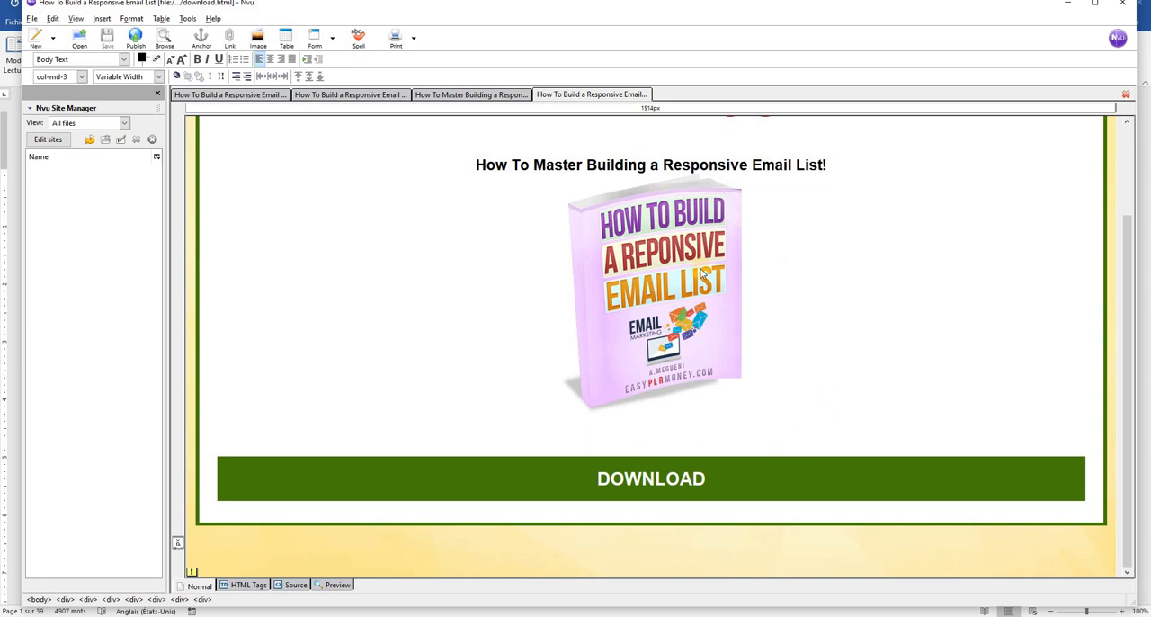
Show the 'LEAD MAGNET KIT' sales letter page and look over its headline, cover and module sections
{"action": "left_click", "coordinate": [237, 96]}
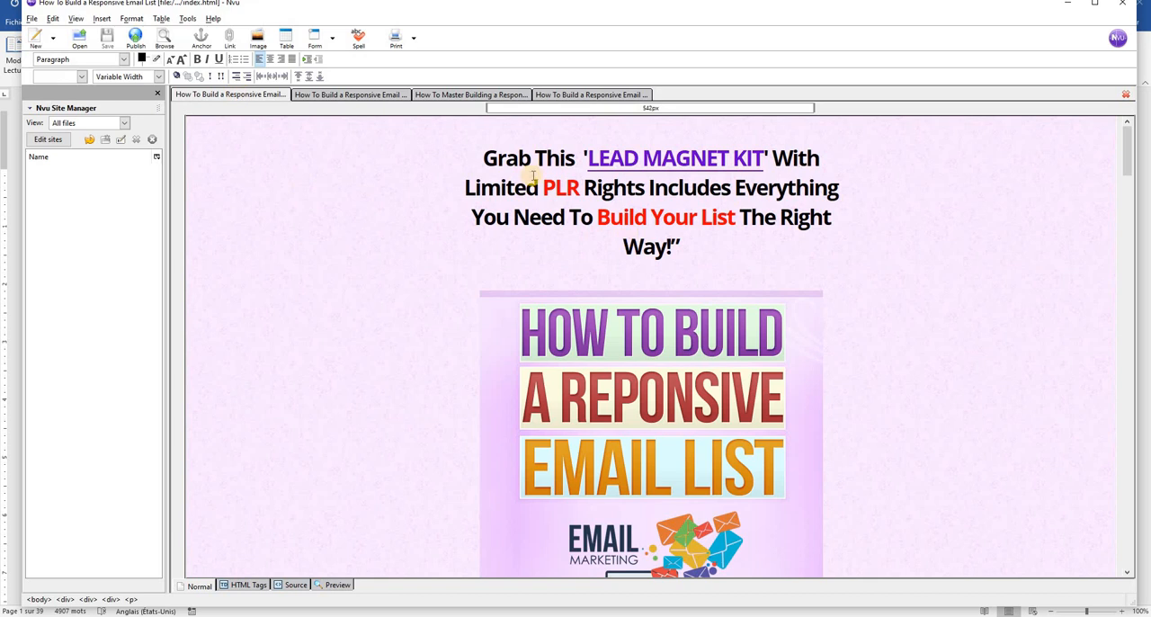
{"action": "scroll", "coordinate": [706, 342], "scroll_direction": "down", "scroll_amount": 10}
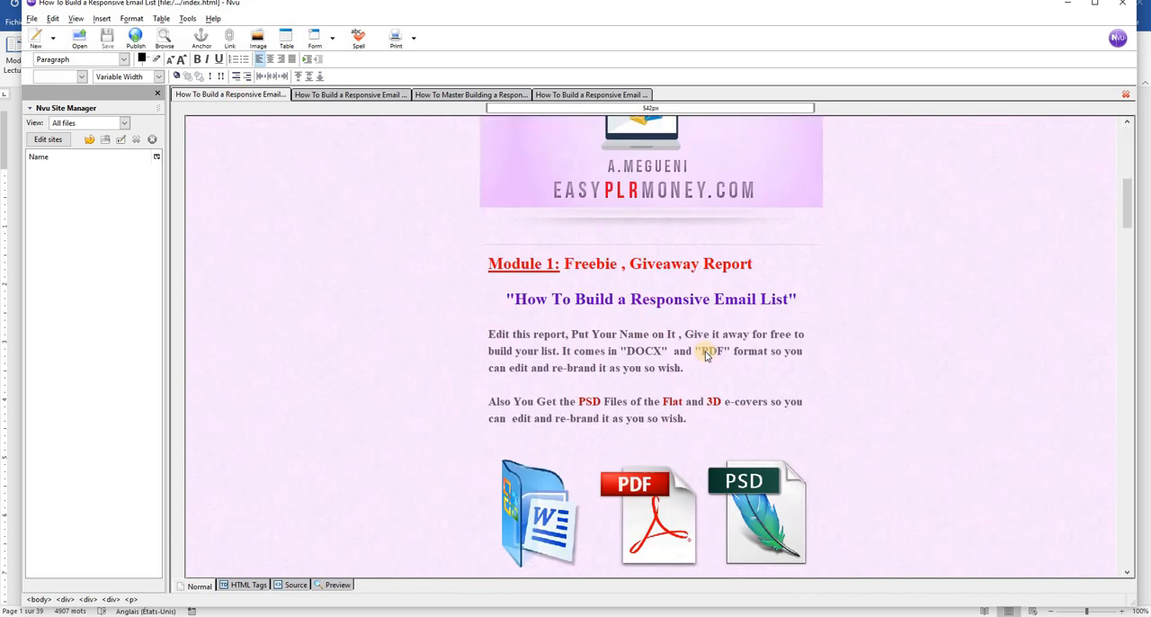
{"action": "scroll", "coordinate": [706, 355], "scroll_direction": "down", "scroll_amount": 12}
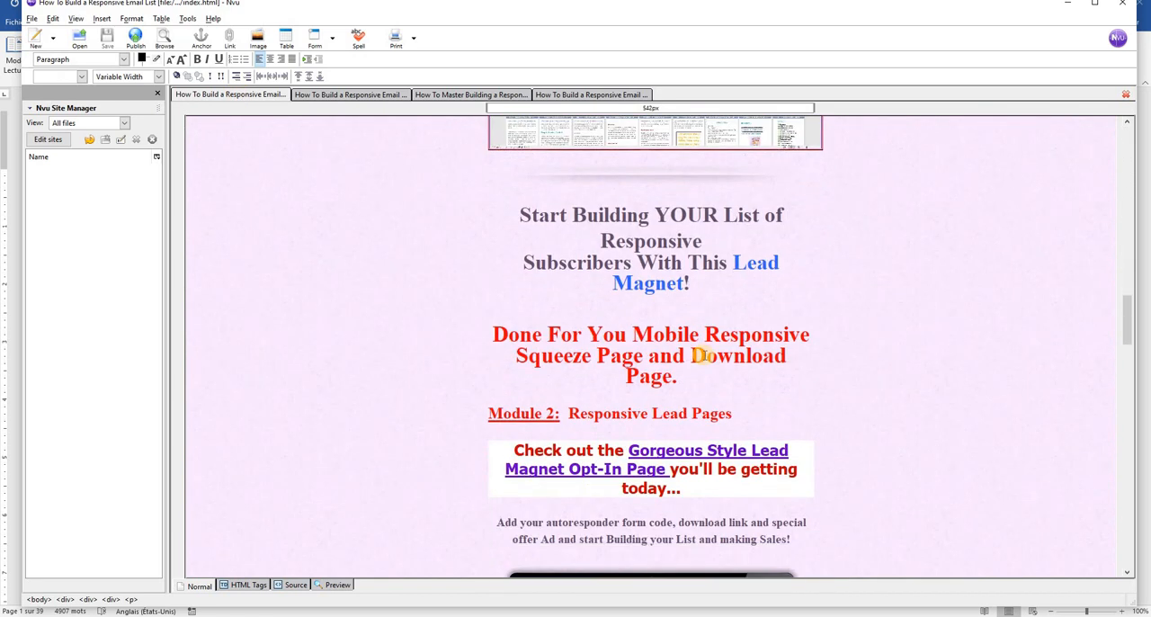
{"action": "scroll", "coordinate": [704, 355], "scroll_direction": "up", "scroll_amount": 10}
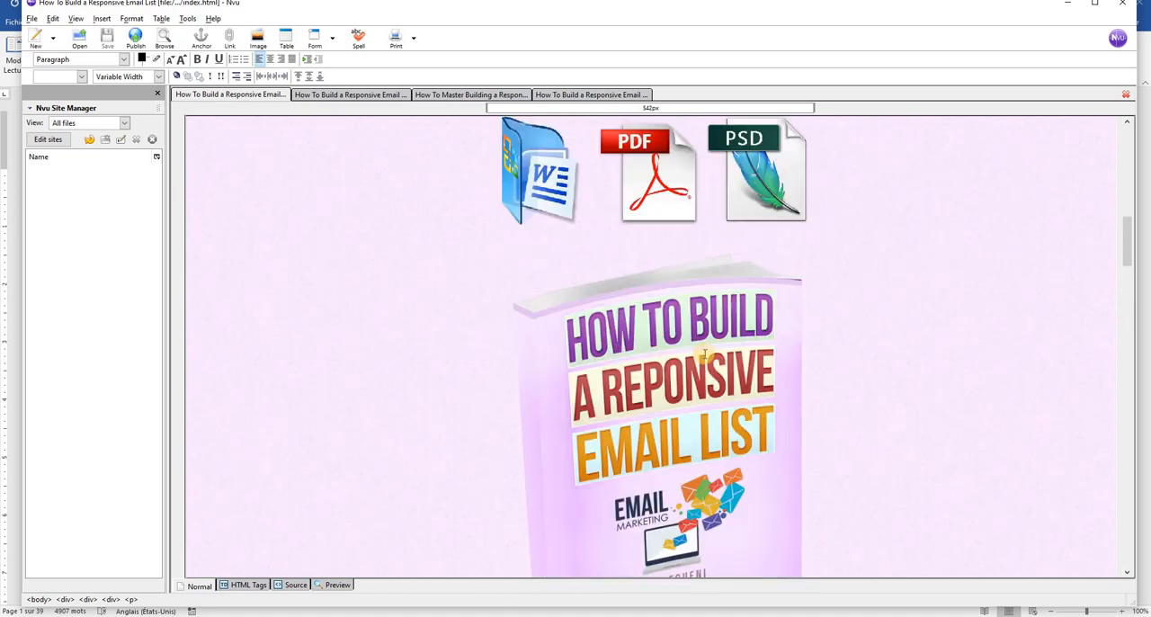
{"action": "scroll", "coordinate": [705, 355], "scroll_direction": "up", "scroll_amount": 10}
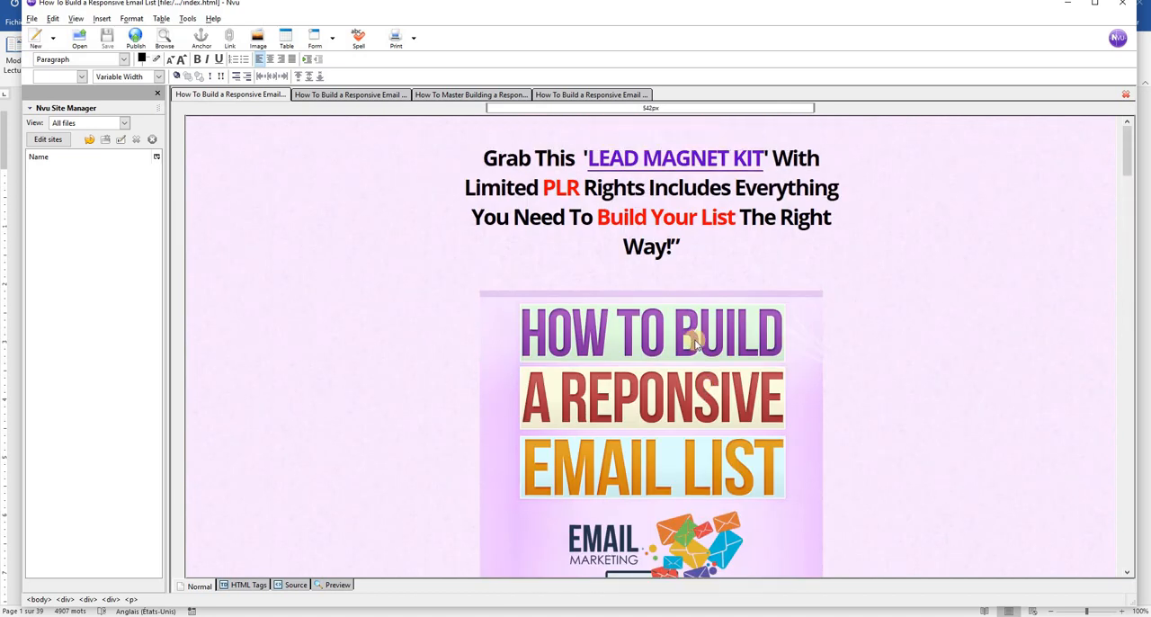
Bring up the "THANK YOU FOR YOUR ORDER" page and examine its cover, download button and contact box
{"action": "left_click", "coordinate": [351, 95]}
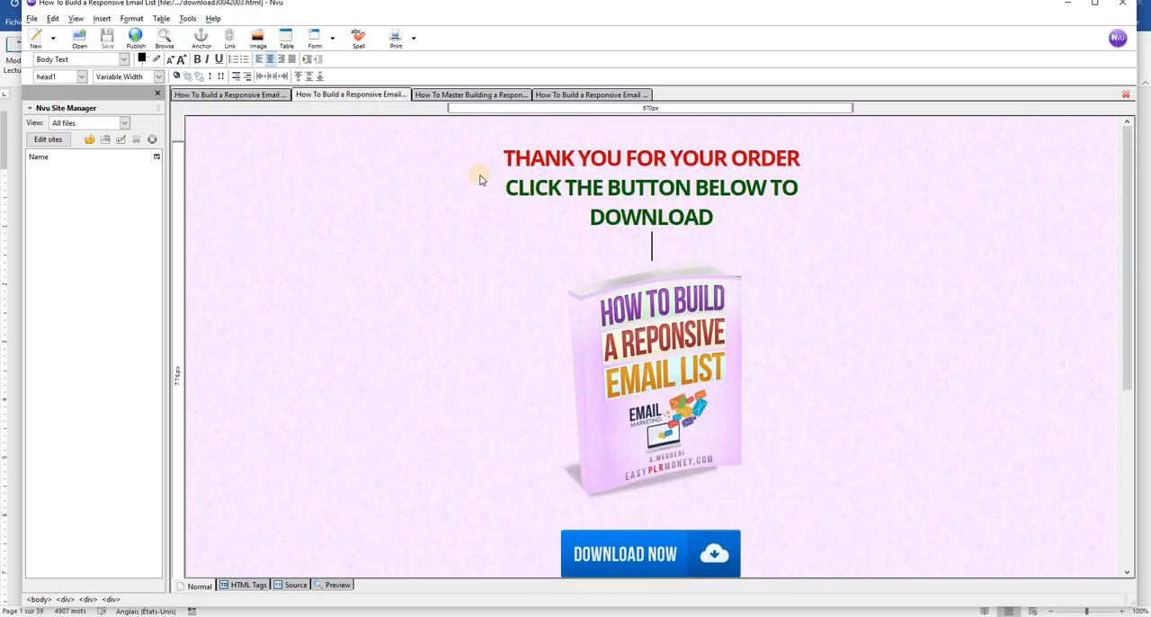
{"action": "scroll", "coordinate": [667, 298], "scroll_direction": "down", "scroll_amount": 3}
{"action": "scroll", "coordinate": [670, 304], "scroll_direction": "down", "scroll_amount": 2}
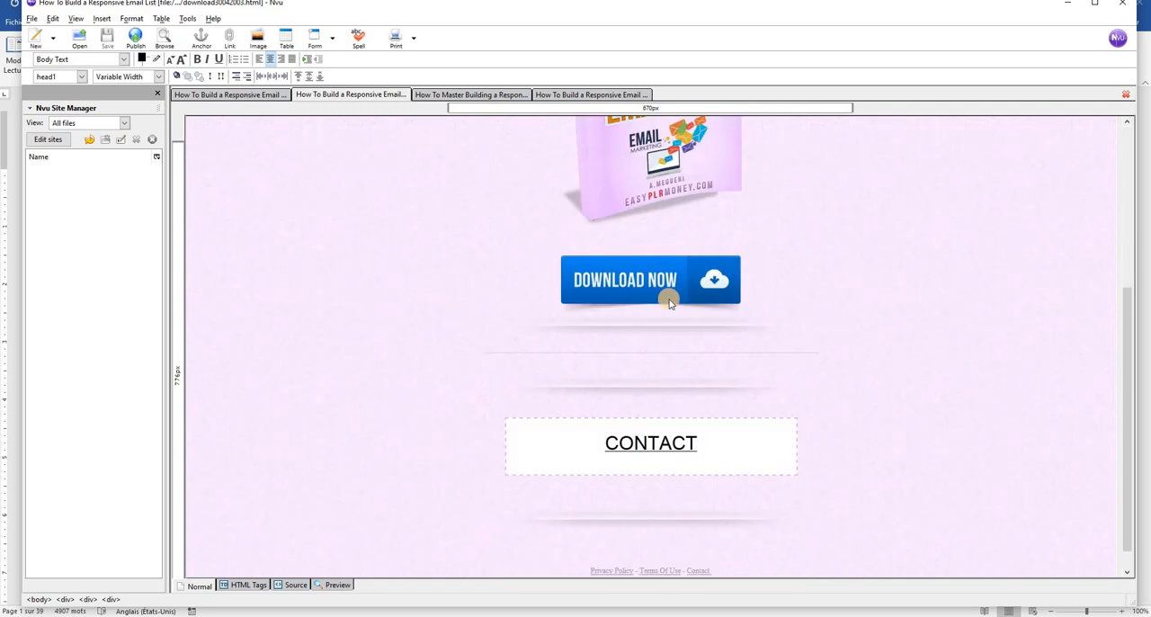
{"action": "scroll", "coordinate": [670, 304], "scroll_direction": "up", "scroll_amount": 5}
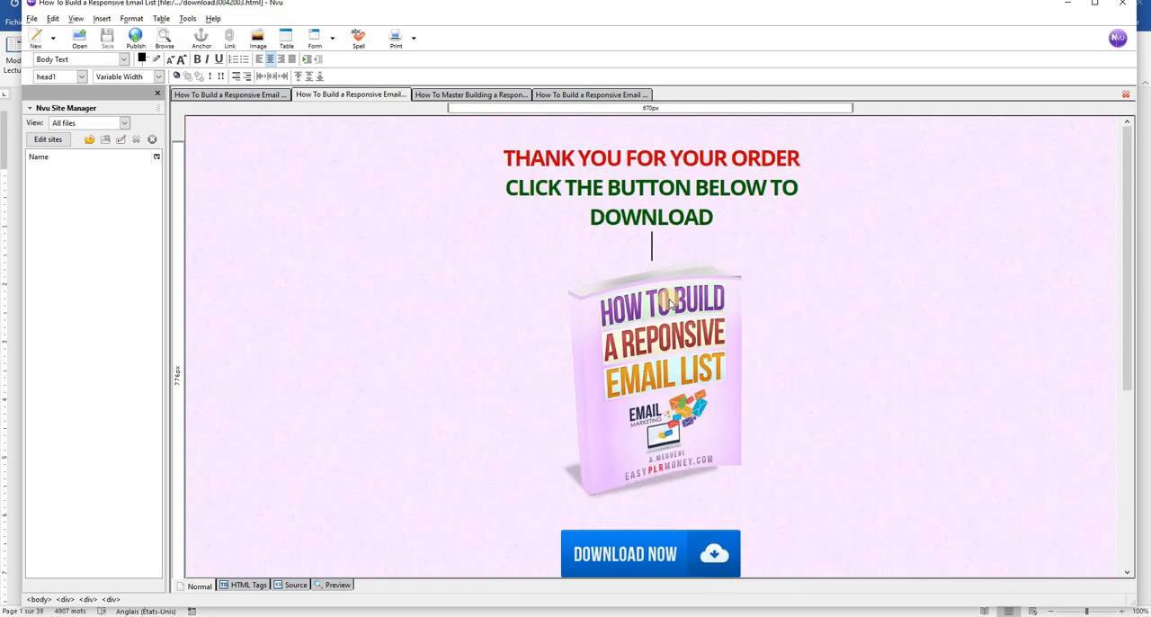
{"action": "scroll", "coordinate": [669, 300], "scroll_direction": "down", "scroll_amount": 1}
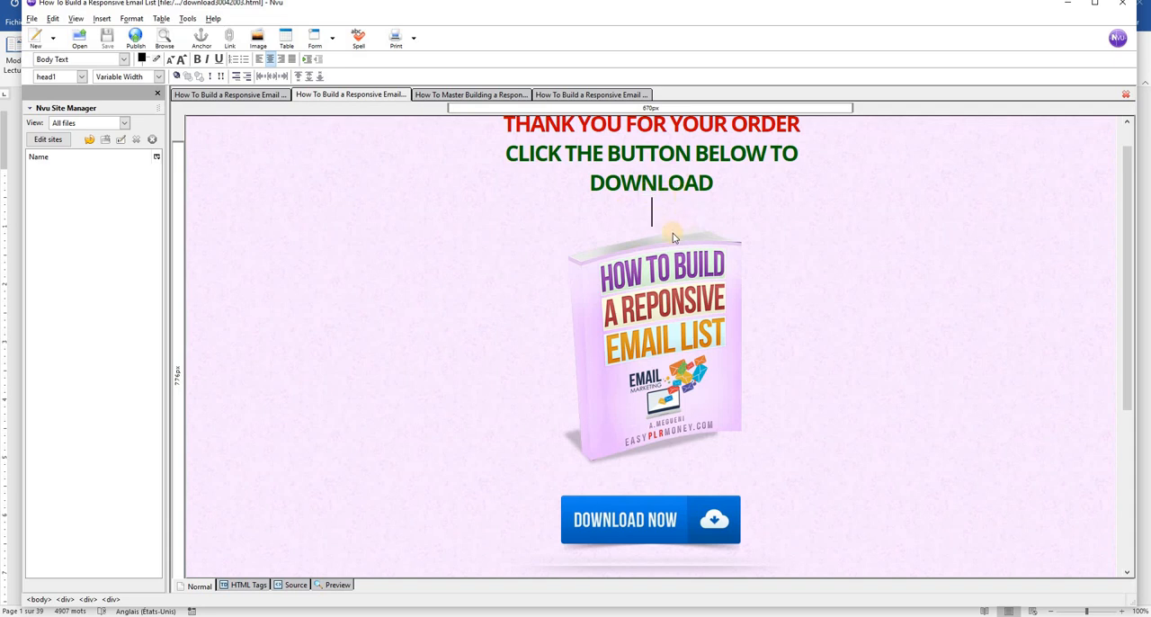
{"action": "scroll", "coordinate": [675, 346], "scroll_direction": "down", "scroll_amount": 5}
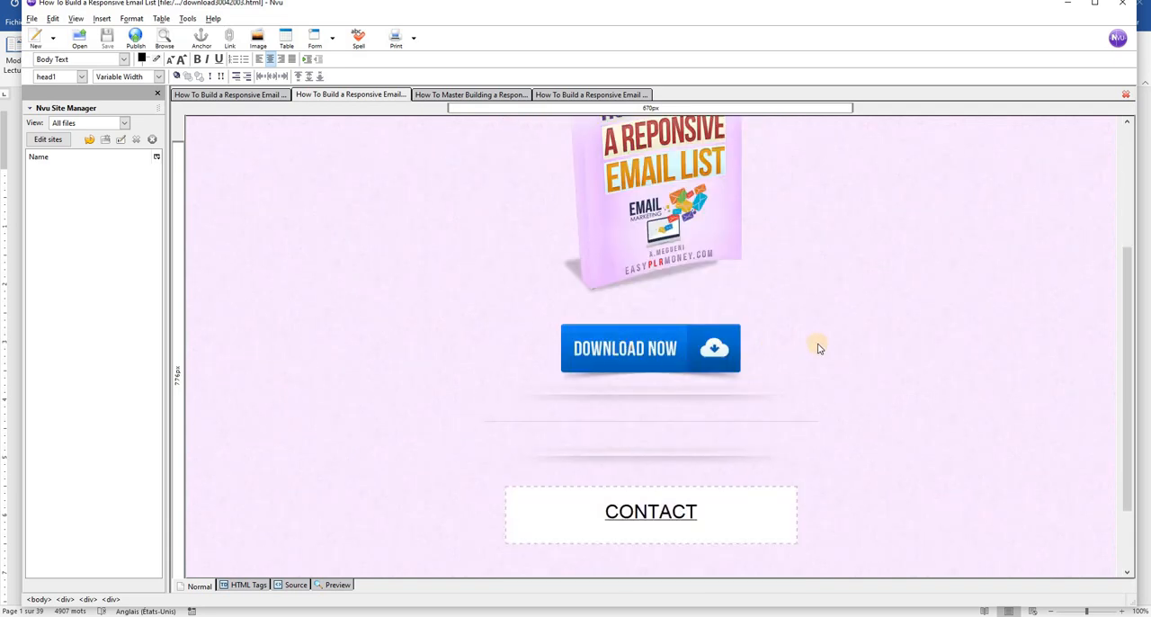
{"action": "scroll", "coordinate": [818, 346], "scroll_direction": "up", "scroll_amount": 5}
{"action": "scroll", "coordinate": [818, 348], "scroll_direction": "up", "scroll_amount": 1}
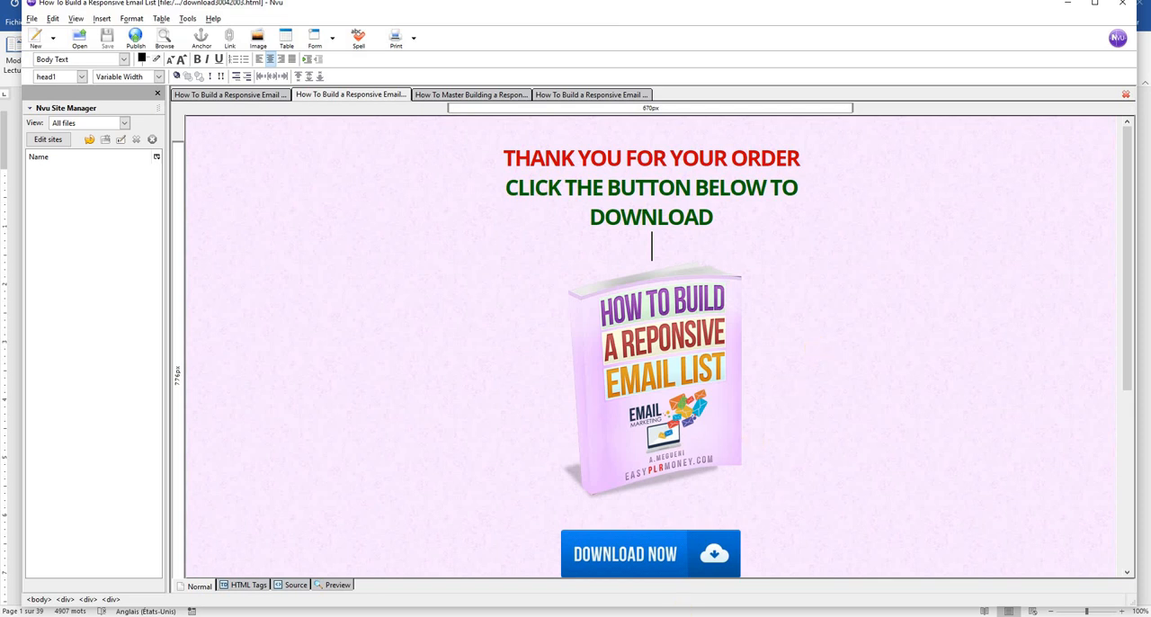
Switch to the WordPress dashboard in Chrome and publish a new page titled "Responsive Email List"
{"action": "mouse_move", "coordinate": [577, 610]}
{"action": "left_click", "coordinate": [683, 539]}
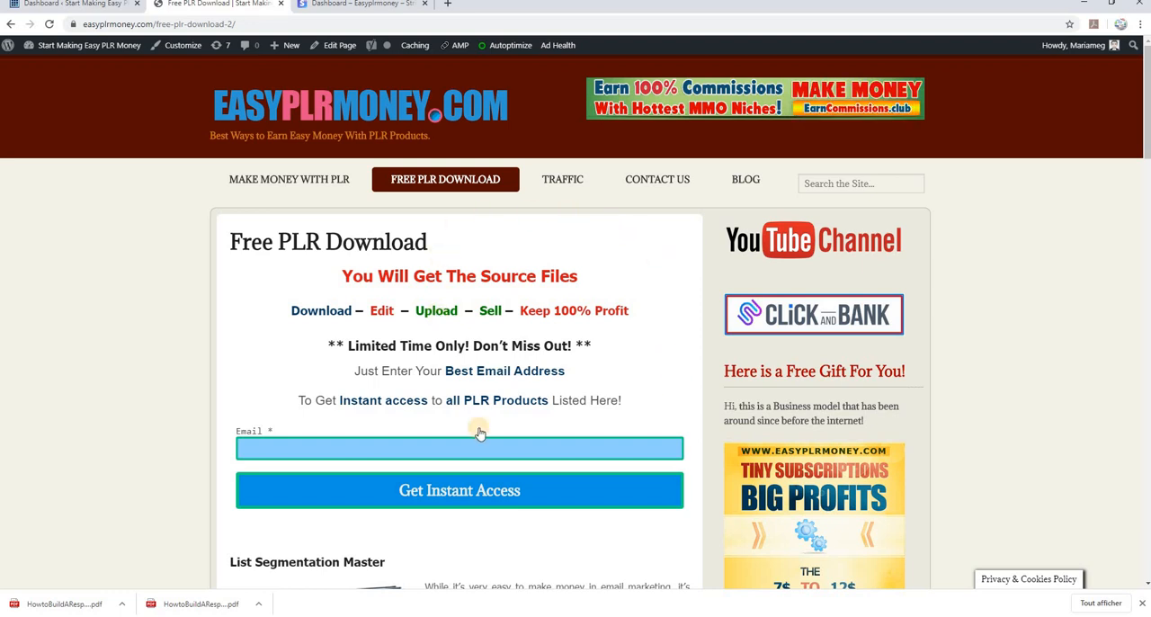
{"action": "left_click", "coordinate": [97, 6]}
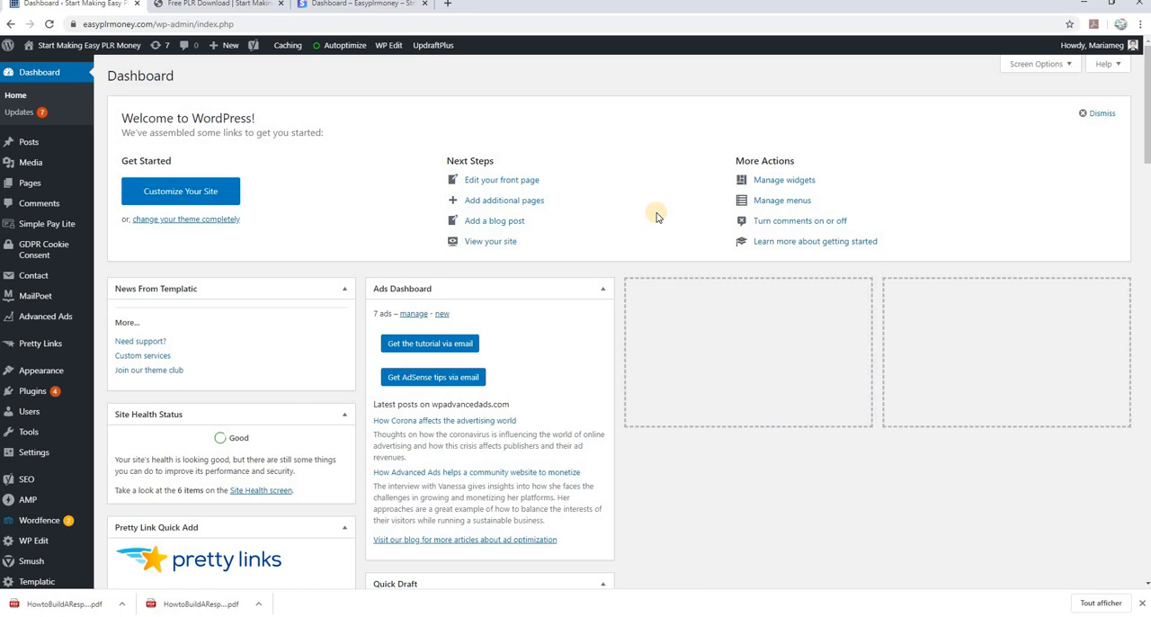
{"action": "mouse_move", "coordinate": [39, 227]}
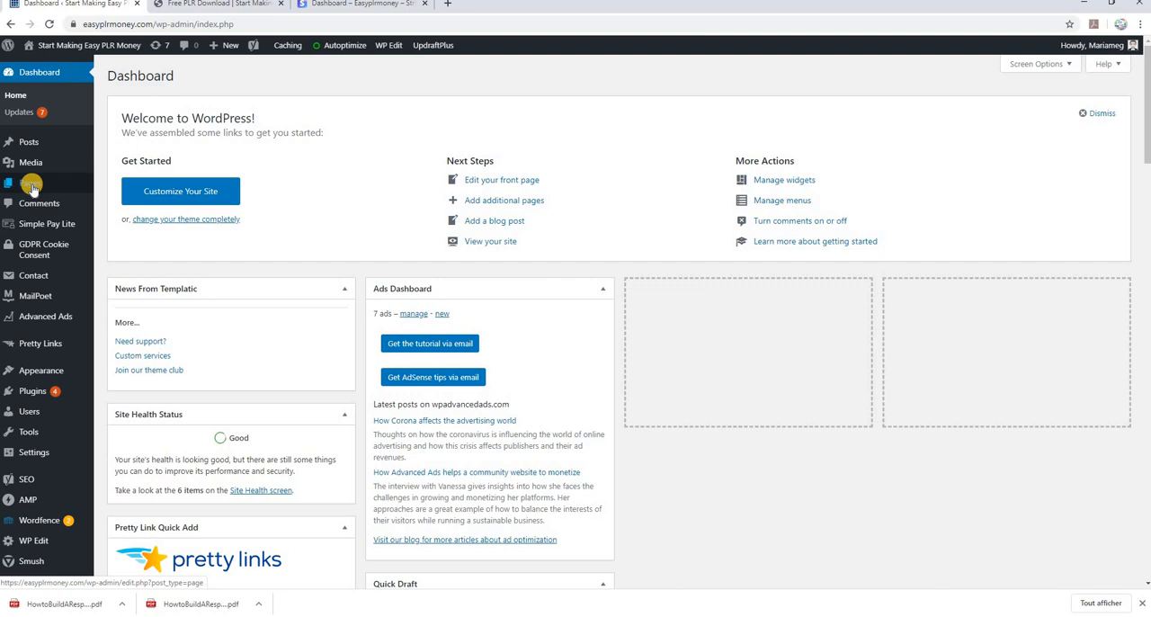
{"action": "mouse_move", "coordinate": [34, 189]}
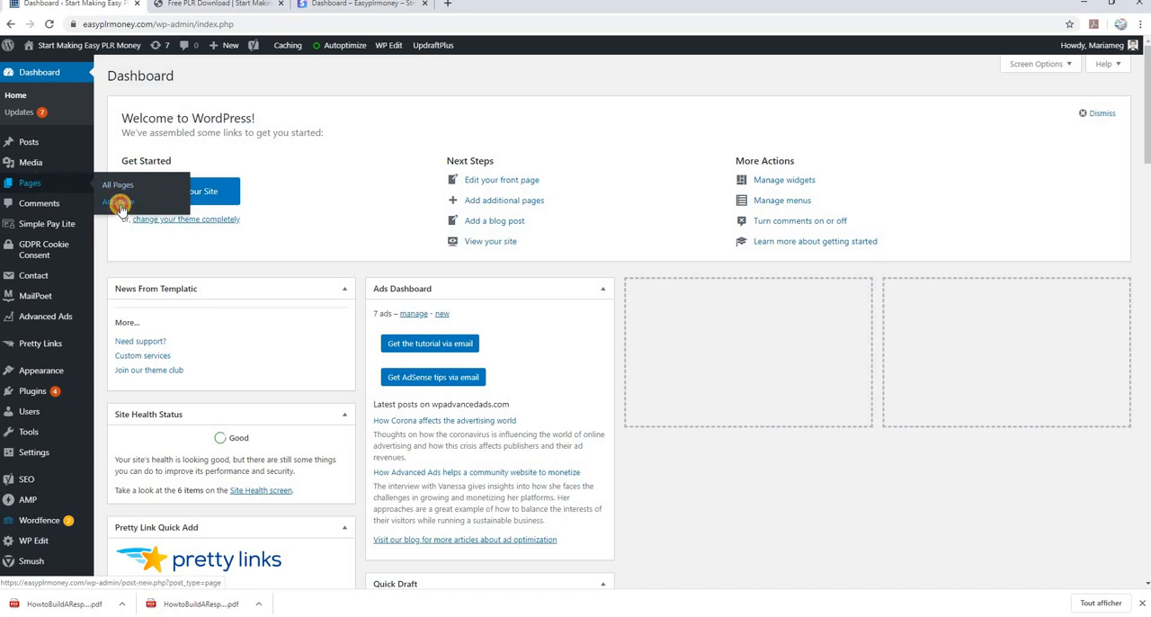
{"action": "left_click", "coordinate": [119, 205]}
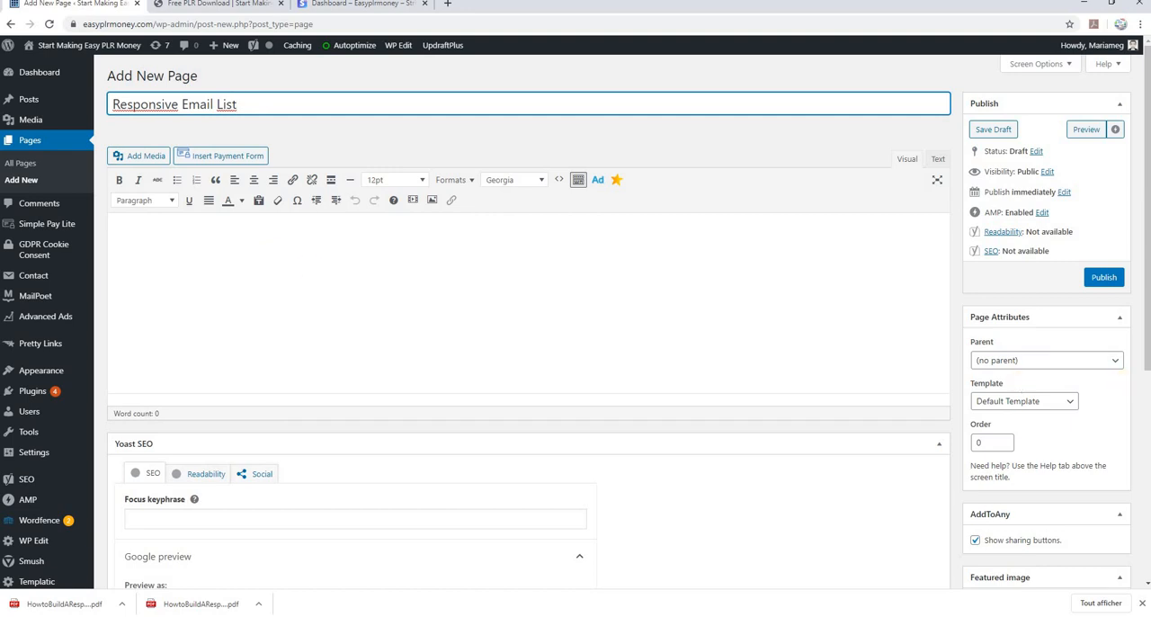
{"action": "left_click", "coordinate": [1106, 277]}
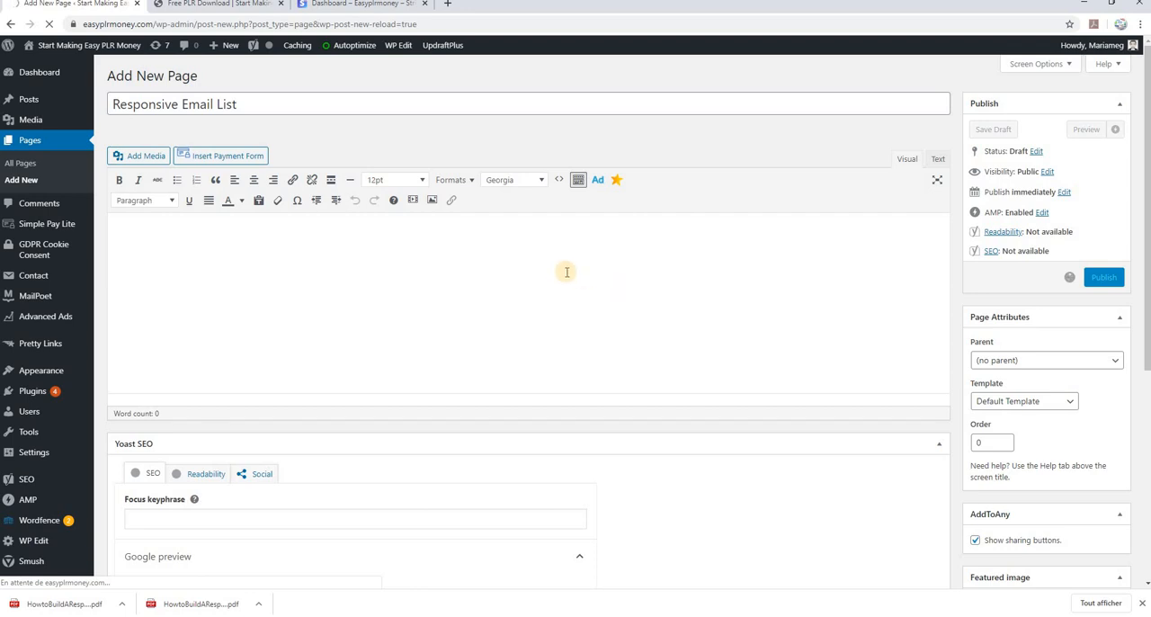
Copy the 'LEAD MAGNET KIT' headline from the sales letter in Nvu and paste it into the WordPress page body in Chrome
{"action": "key", "text": "alt+Tab"}
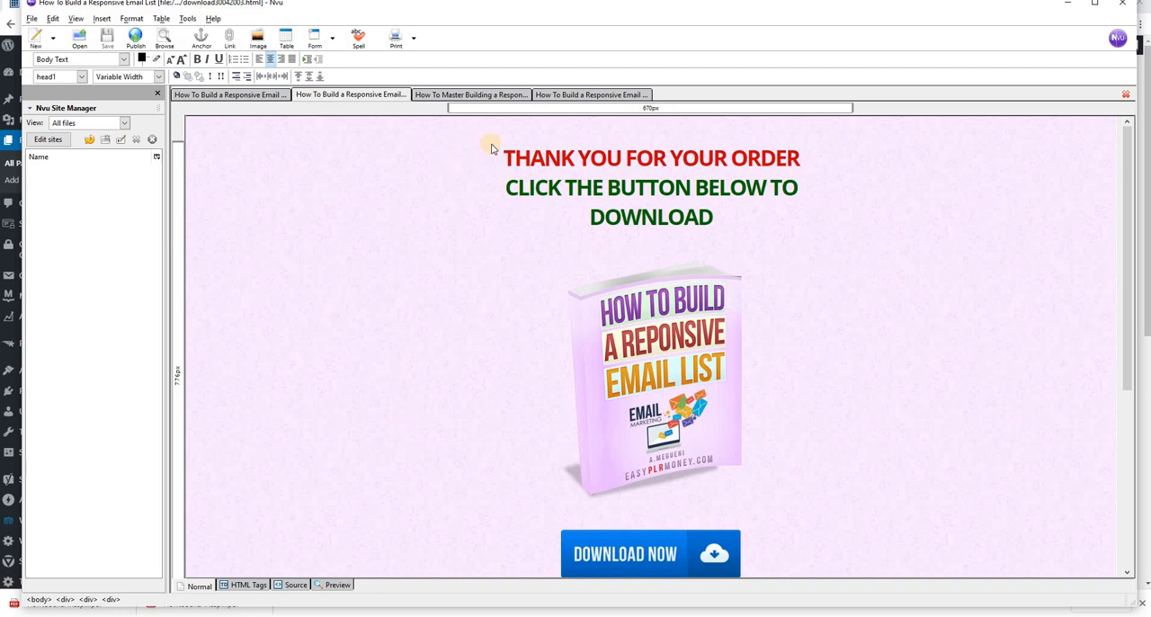
{"action": "left_click", "coordinate": [230, 95]}
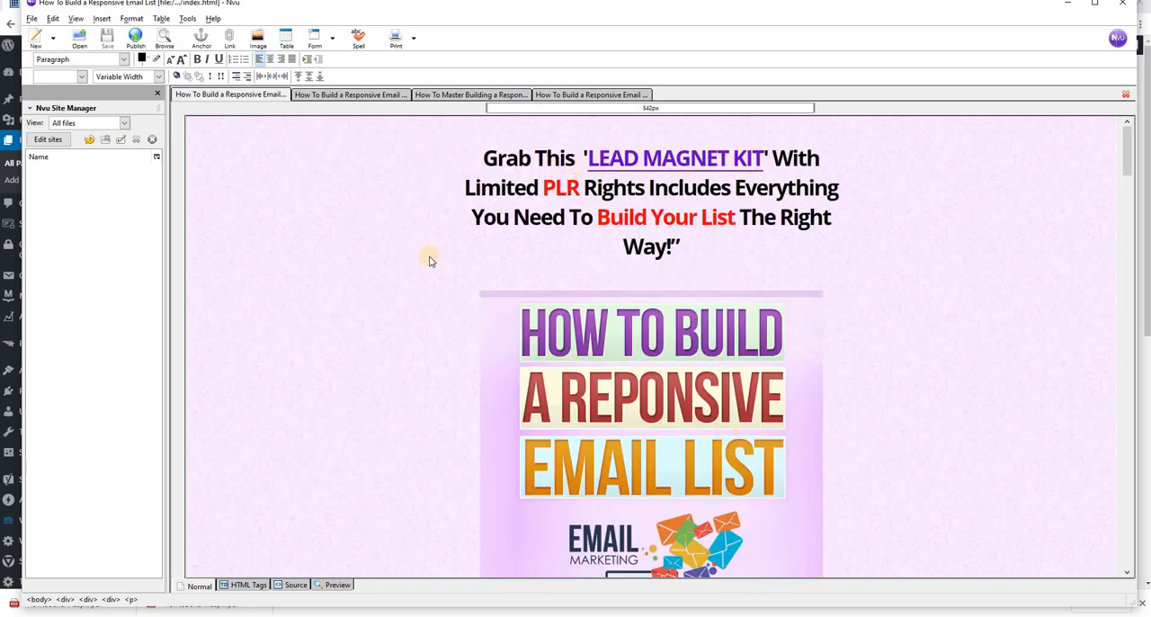
{"action": "left_click_drag", "start_coordinate": [482, 159], "coordinate": [692, 247]}
{"action": "right_click", "coordinate": [676, 201]}
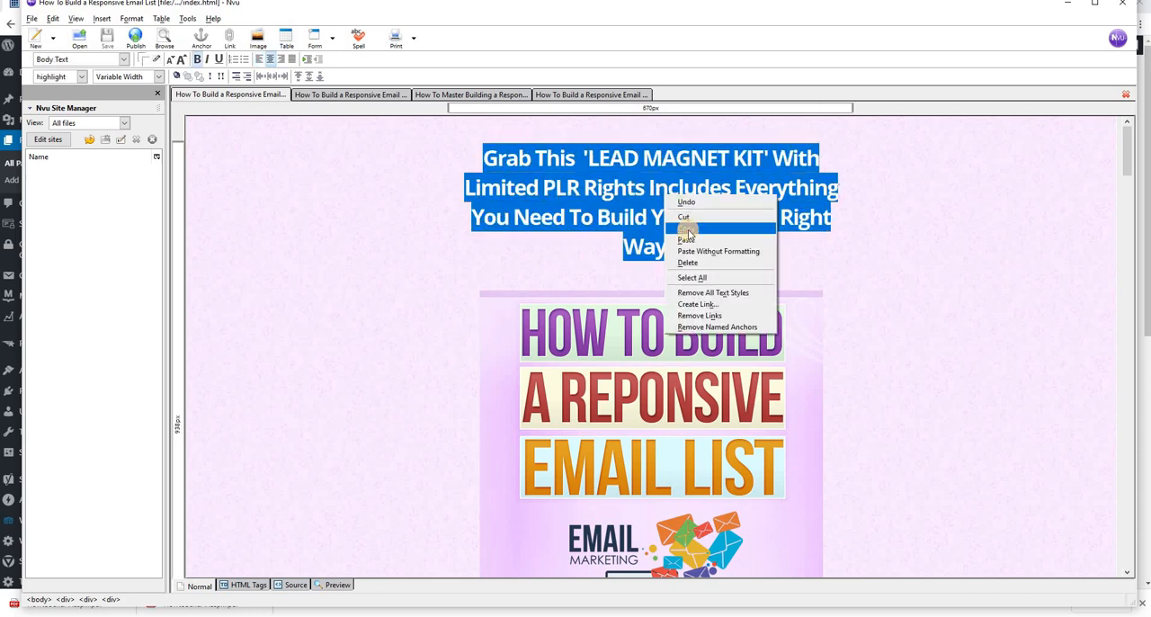
{"action": "left_click", "coordinate": [686, 229]}
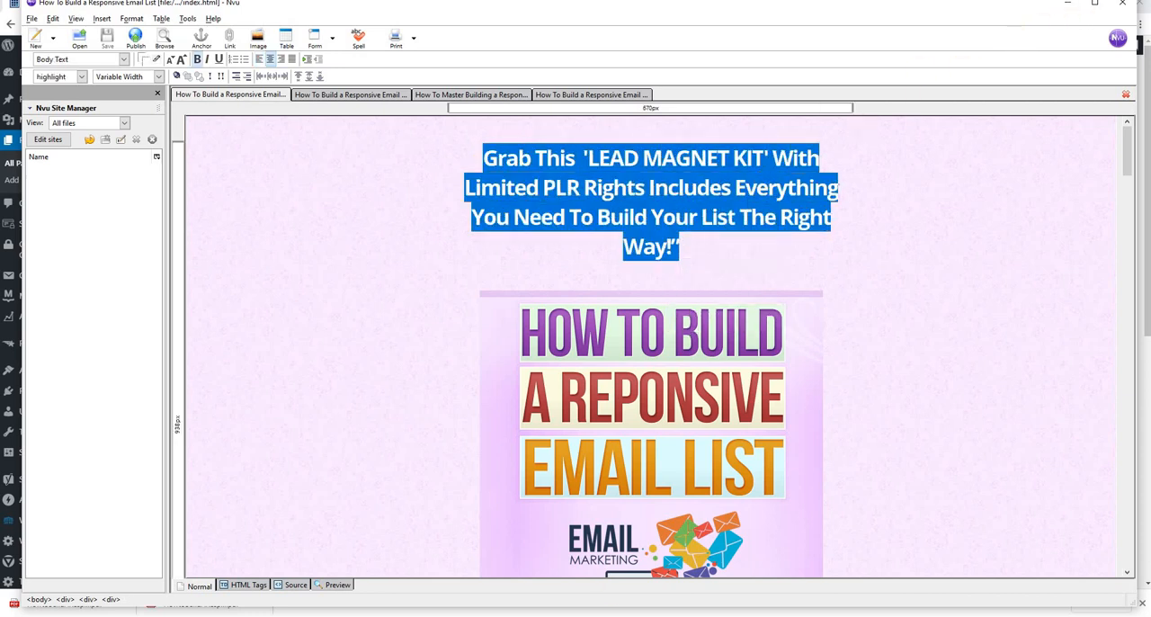
{"action": "mouse_move", "coordinate": [571, 589]}
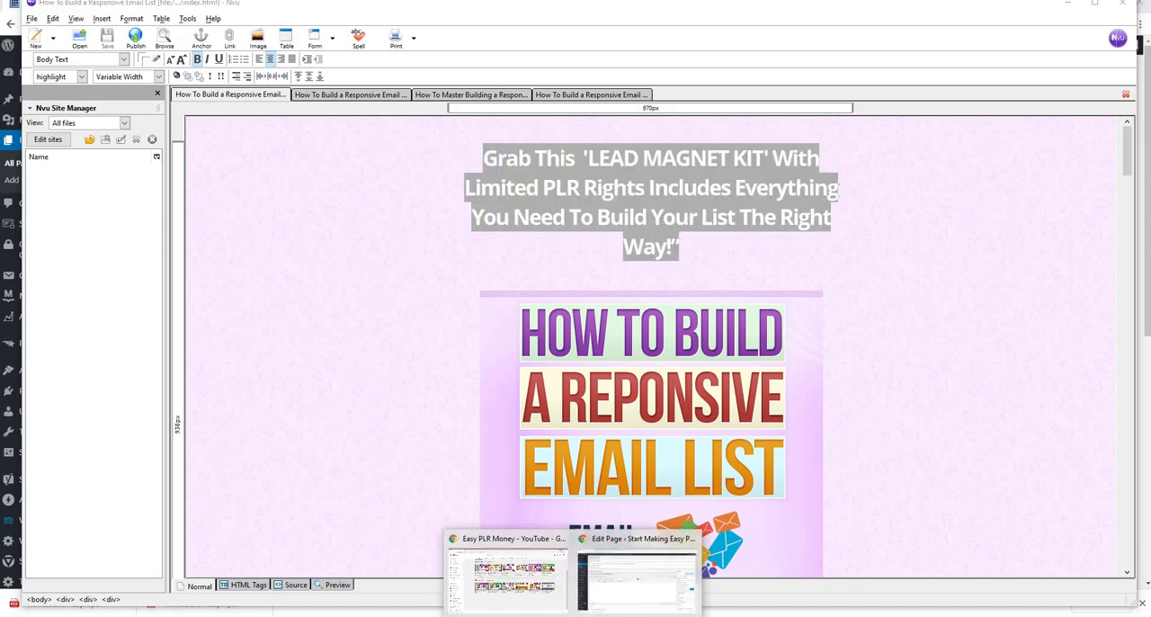
{"action": "left_click", "coordinate": [605, 568]}
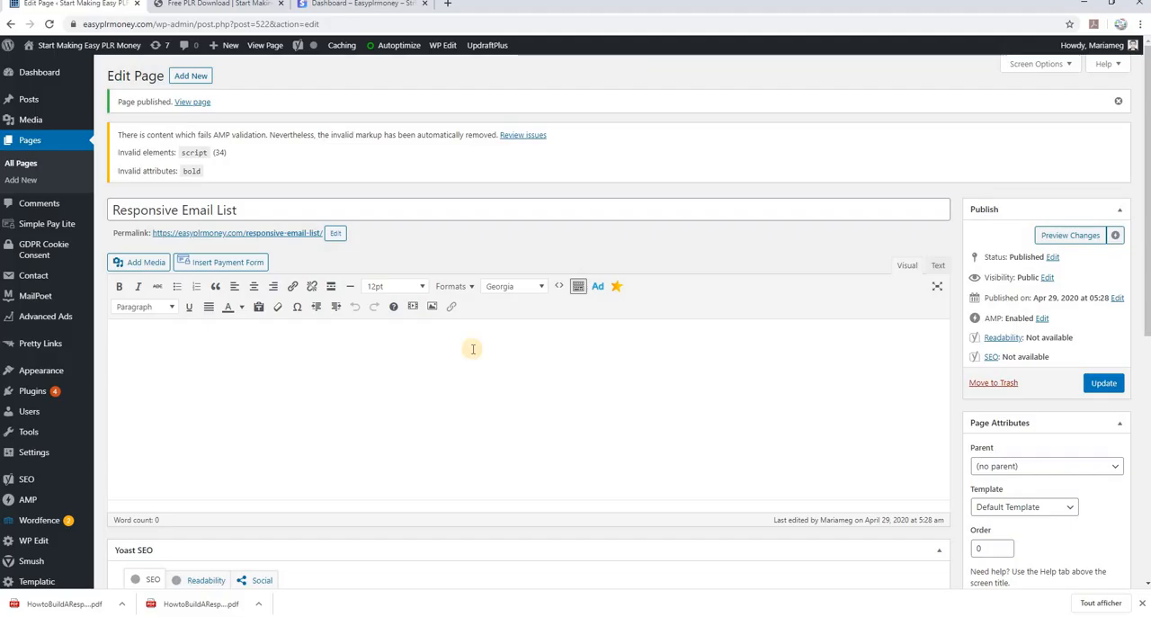
{"action": "right_click", "coordinate": [380, 347]}
{"action": "left_click", "coordinate": [441, 437]}
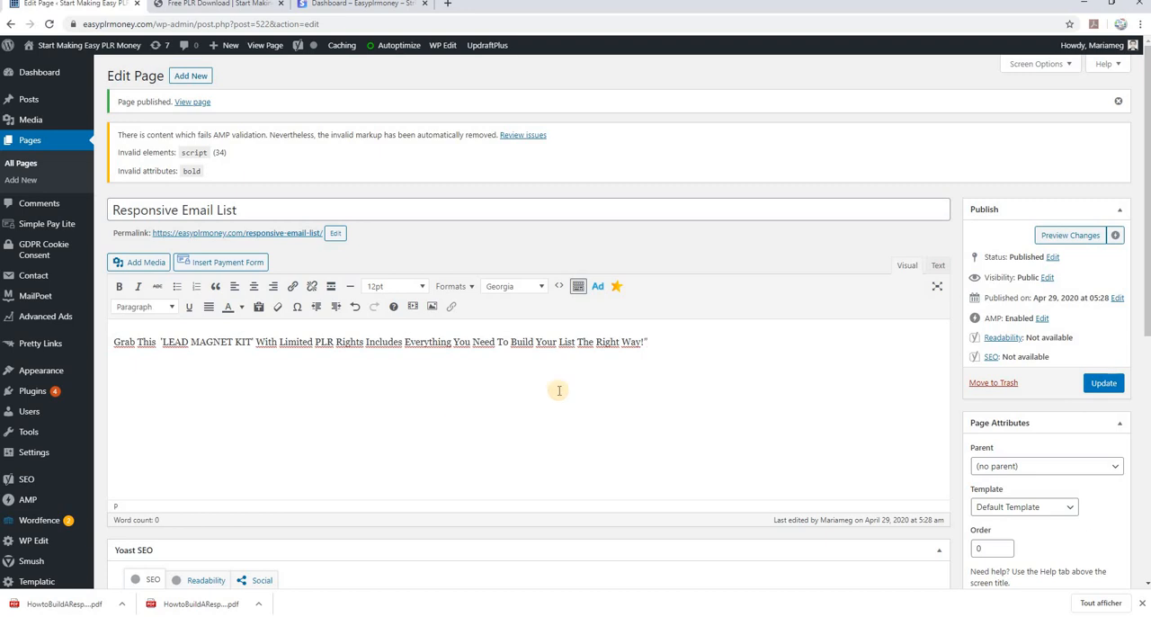
Center the pasted headline and format it as Heading 1 in the Tahoma font
{"action": "left_click_drag", "start_coordinate": [656, 340], "coordinate": [115, 336]}
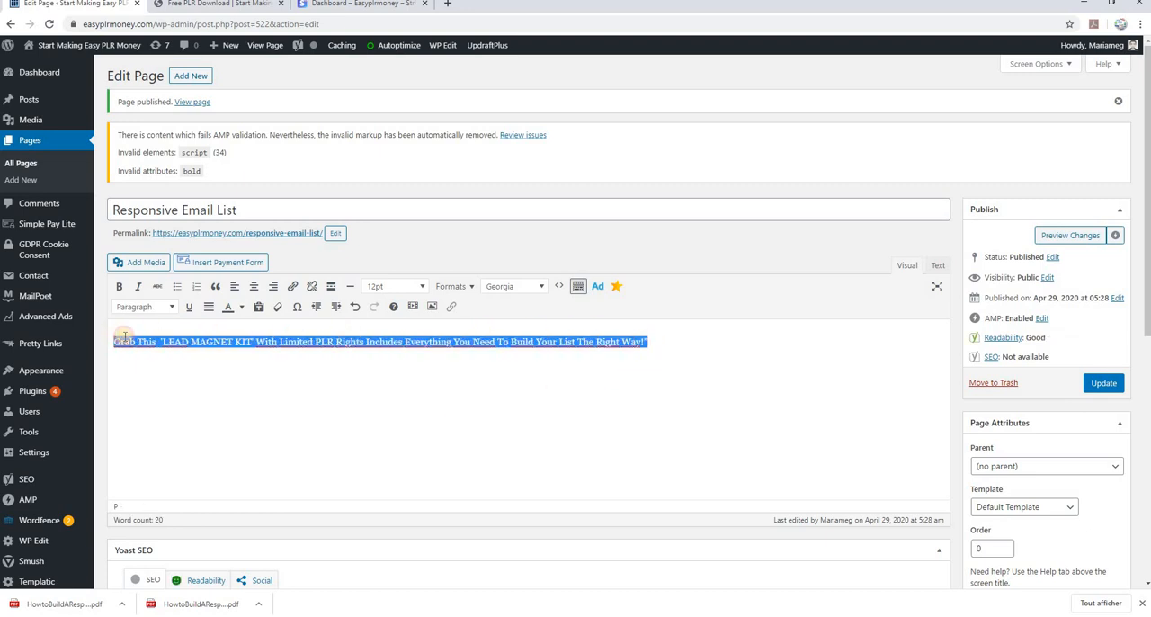
{"action": "left_click", "coordinate": [253, 286]}
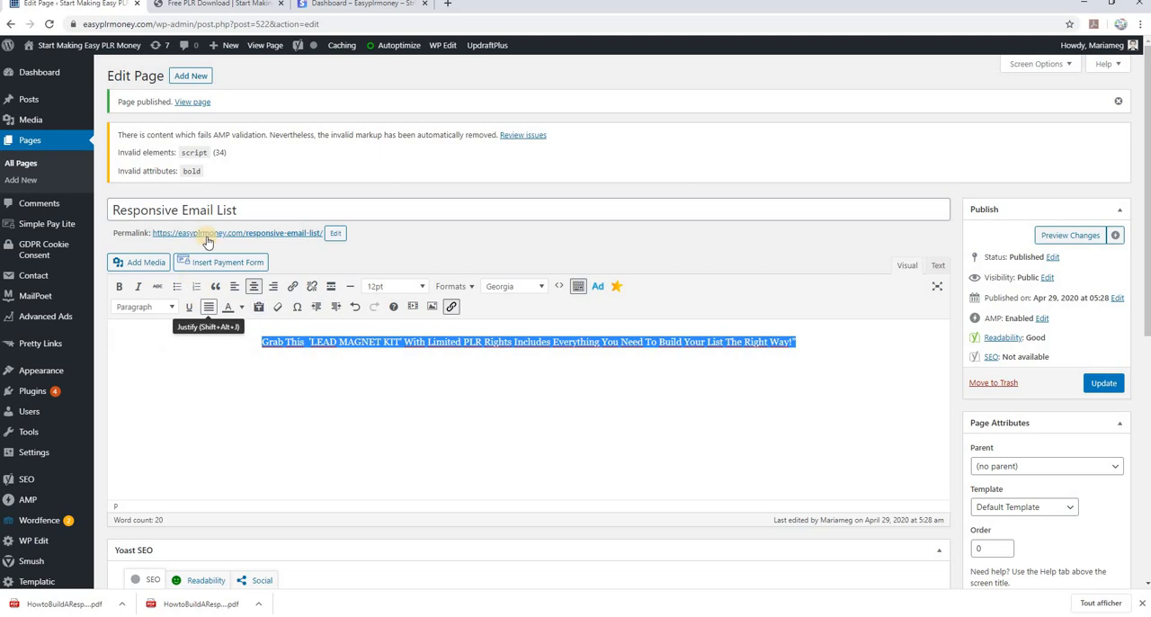
{"action": "left_click", "coordinate": [542, 288]}
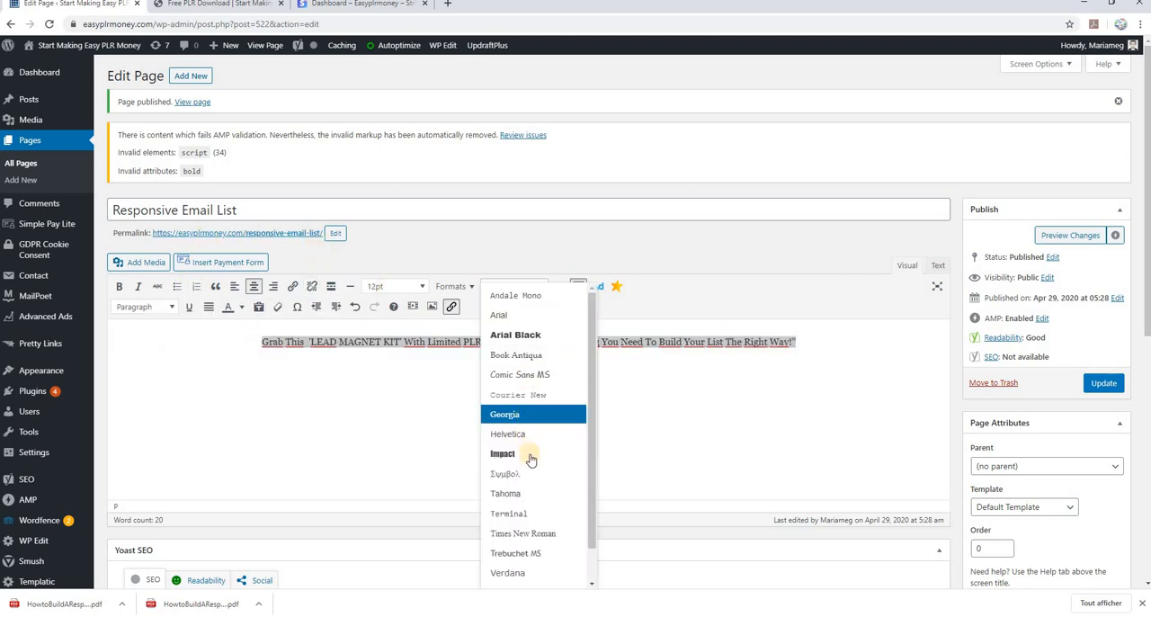
{"action": "left_click", "coordinate": [527, 499]}
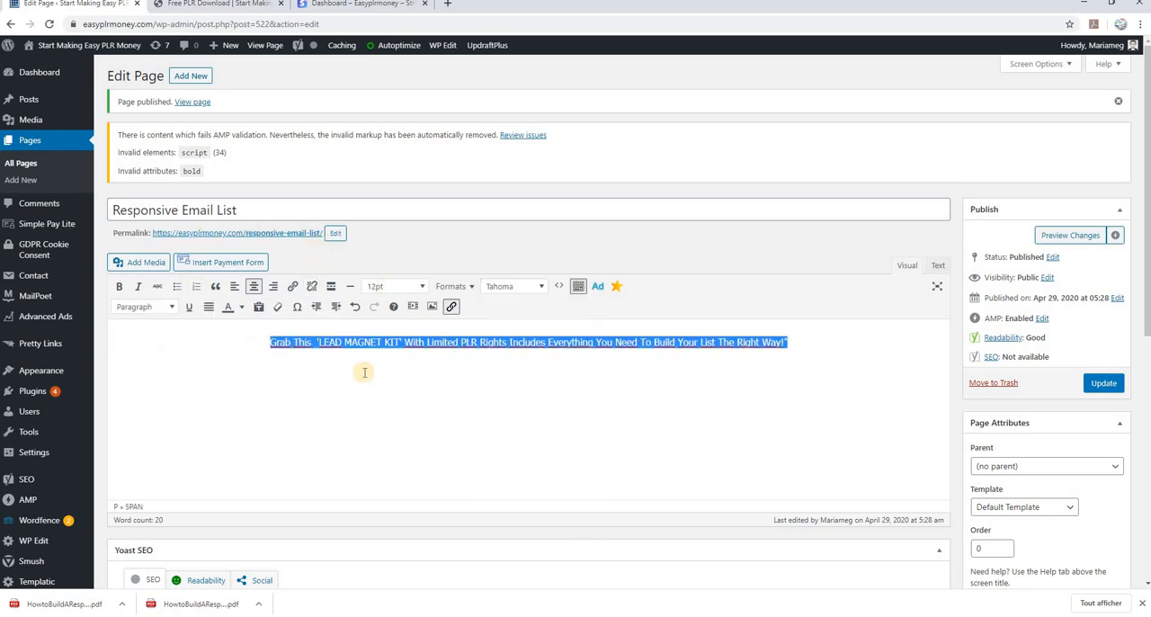
{"action": "left_click", "coordinate": [174, 309]}
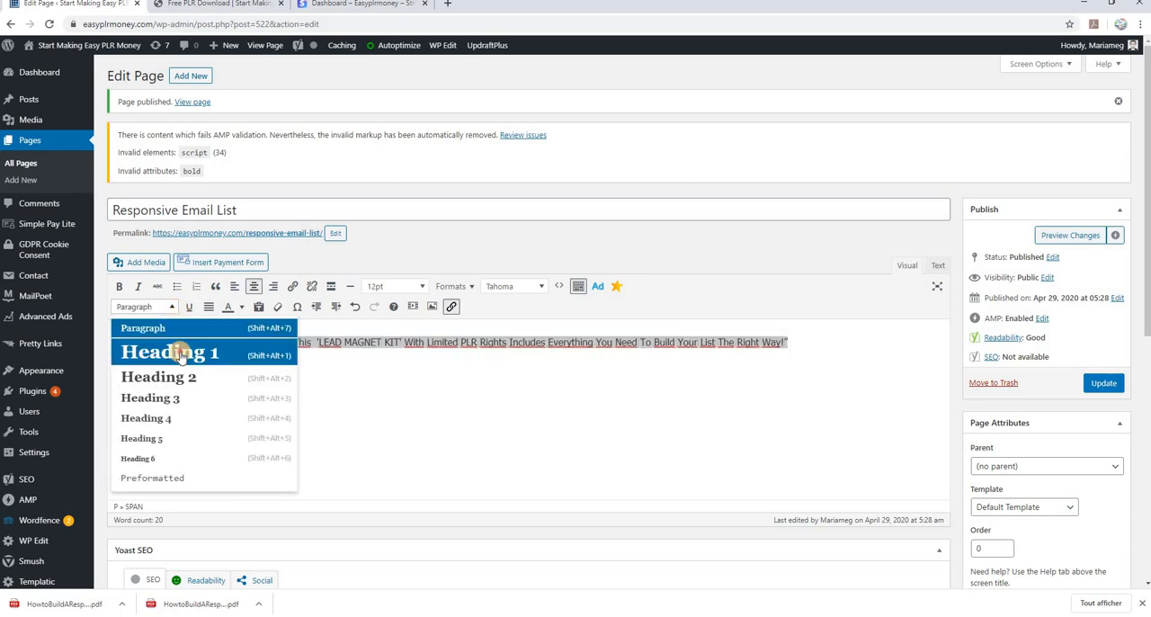
{"action": "left_click", "coordinate": [180, 351]}
{"action": "left_click", "coordinate": [490, 378]}
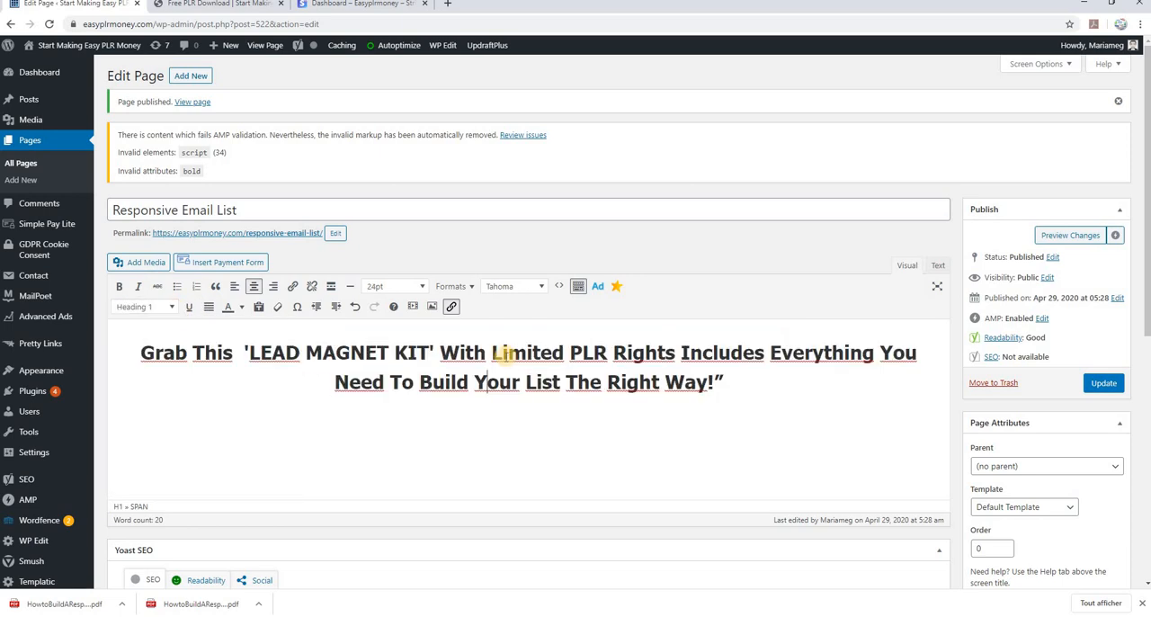
Break the headline into four lines, starting new ones at "With Limited", "Includes Everything" and "Build Your List"
{"action": "left_click", "coordinate": [439, 352]}
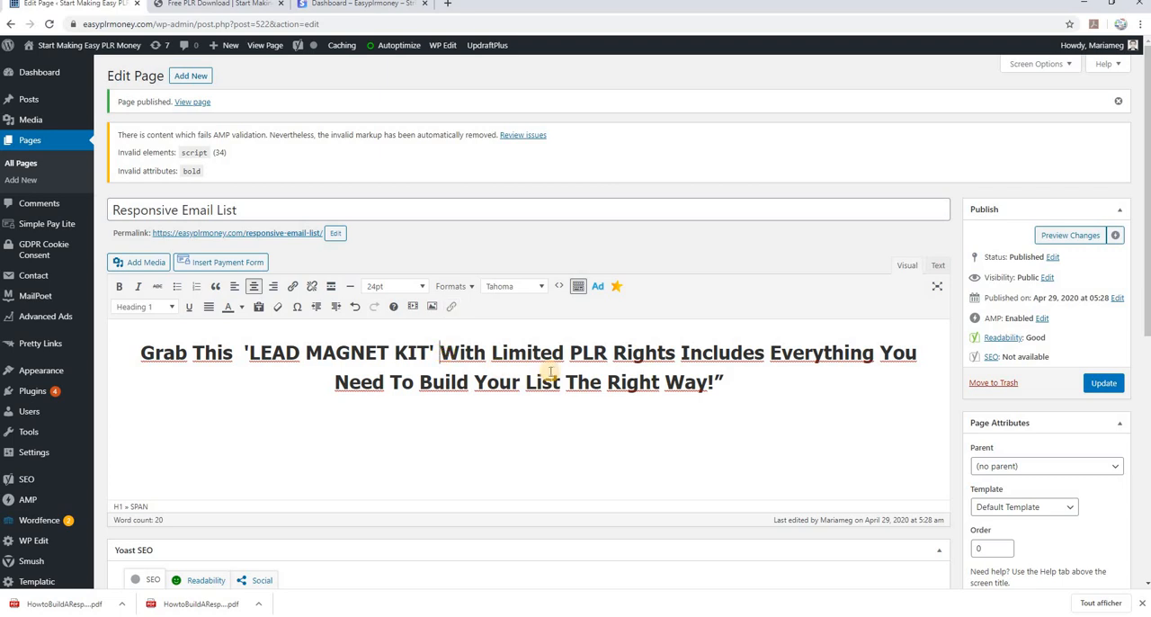
{"action": "key", "text": "Return"}
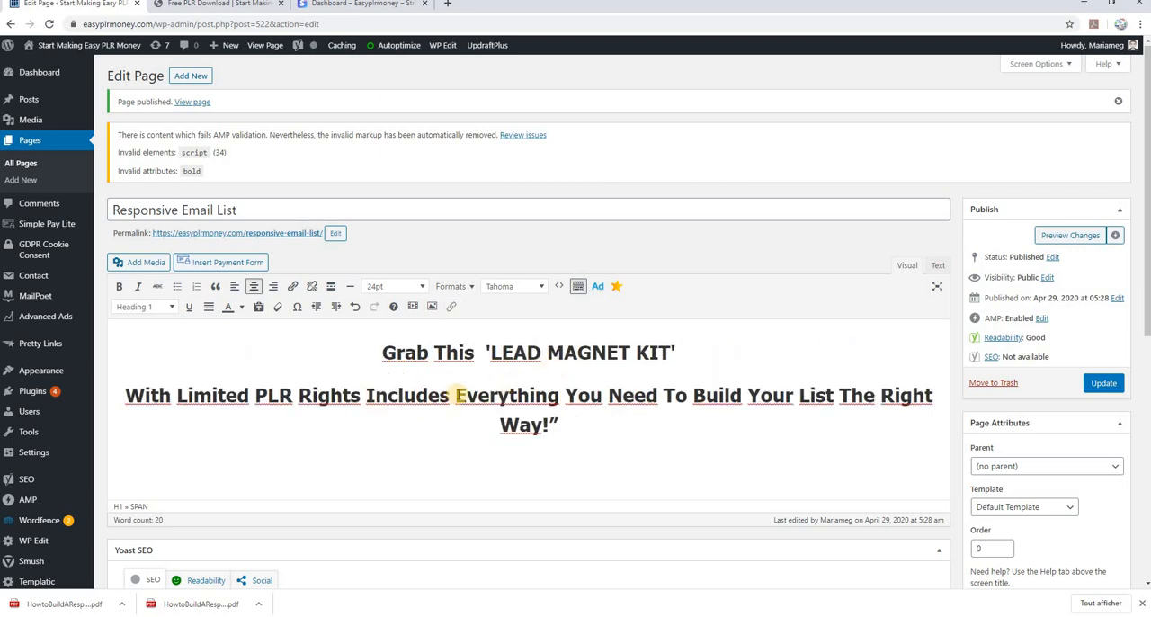
{"action": "left_click", "coordinate": [365, 396]}
{"action": "key", "text": "Return"}
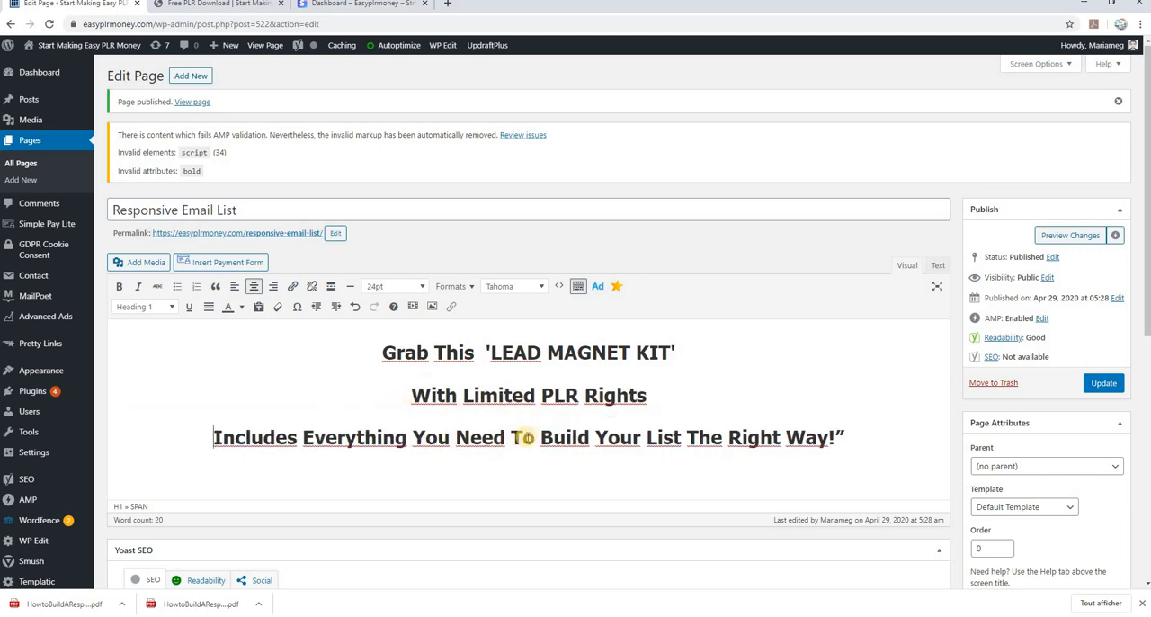
{"action": "left_click", "coordinate": [540, 437]}
{"action": "key", "text": "Return"}
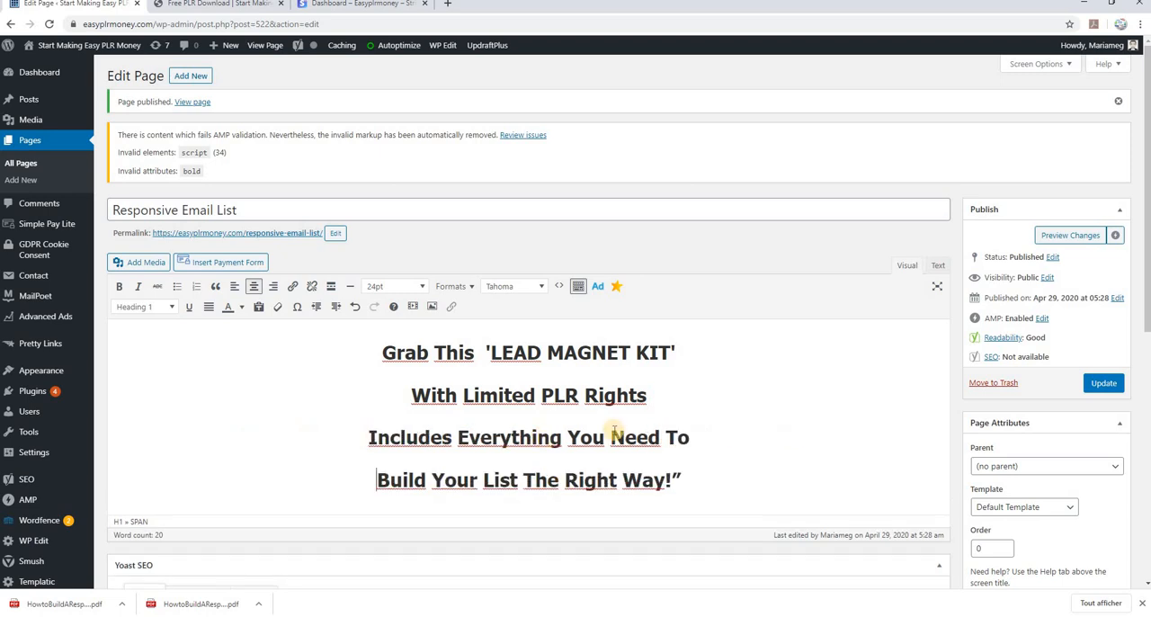
{"action": "left_click", "coordinate": [683, 481]}
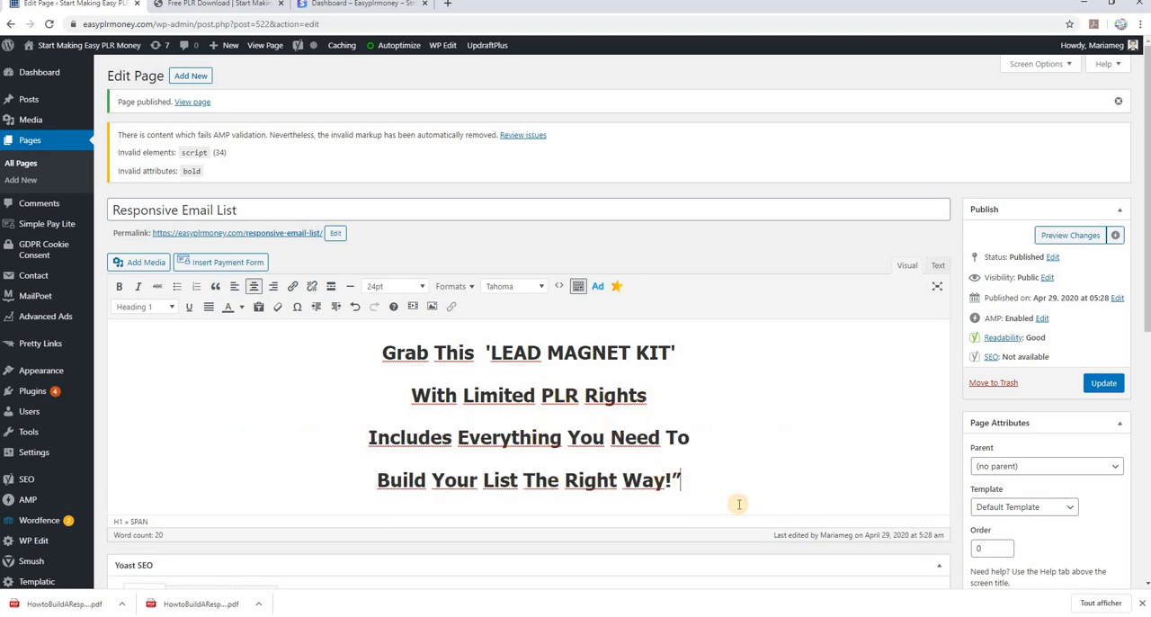
Upload cover.png from the Ecovers folder and insert it on a new line below the headline
{"action": "key", "text": "Return"}
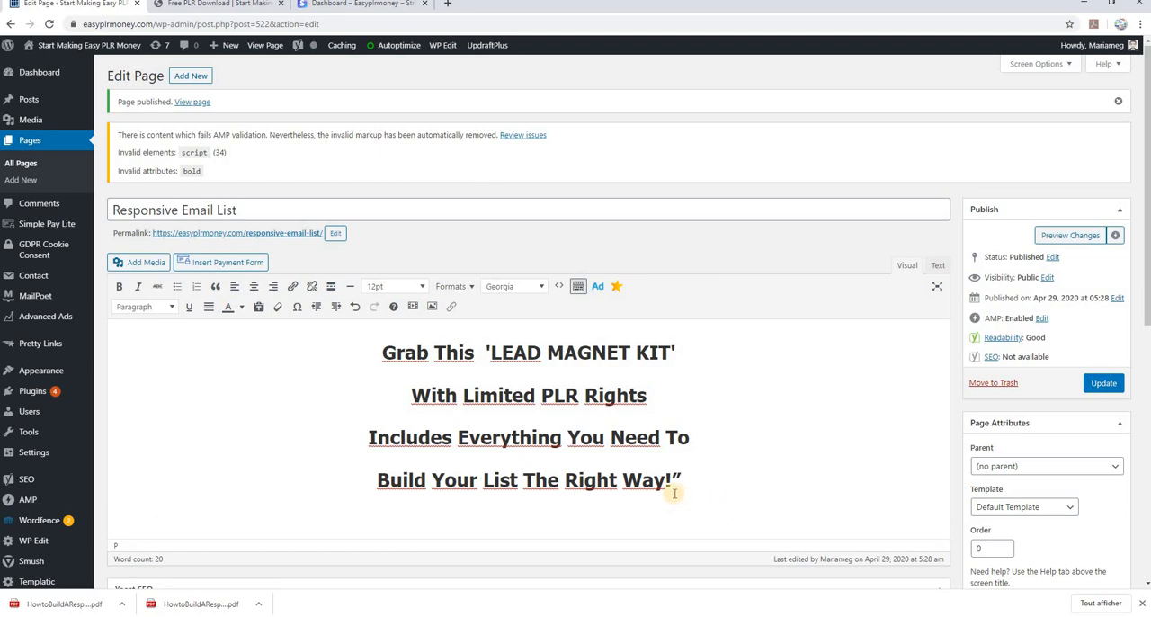
{"action": "scroll", "coordinate": [552, 409], "scroll_direction": "down", "scroll_amount": 2}
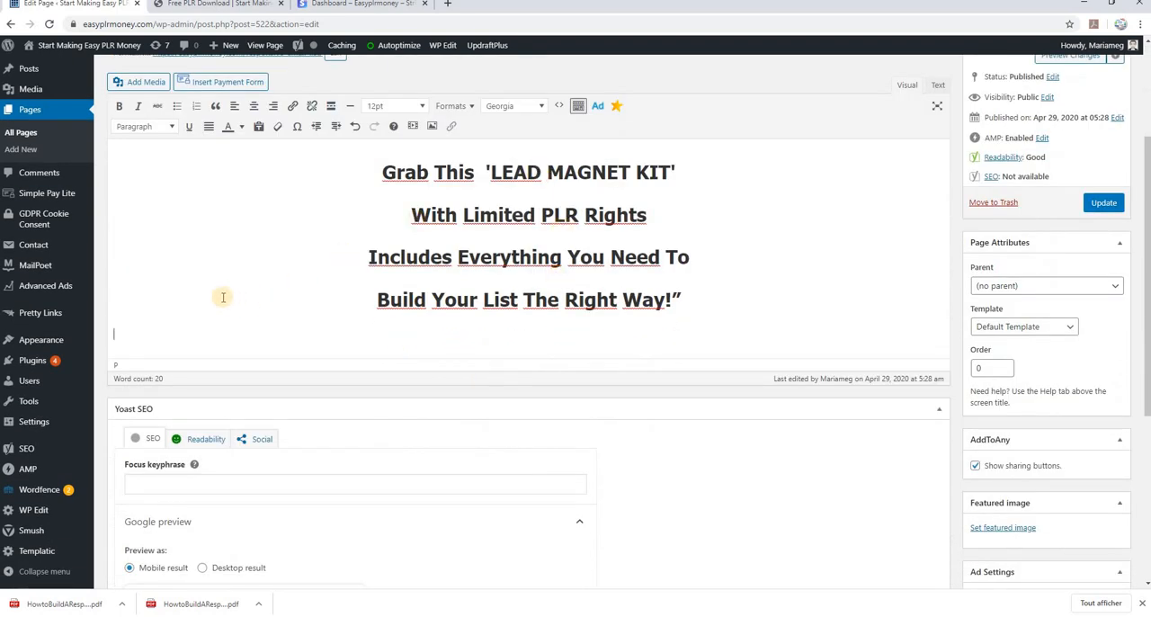
{"action": "left_click", "coordinate": [148, 83]}
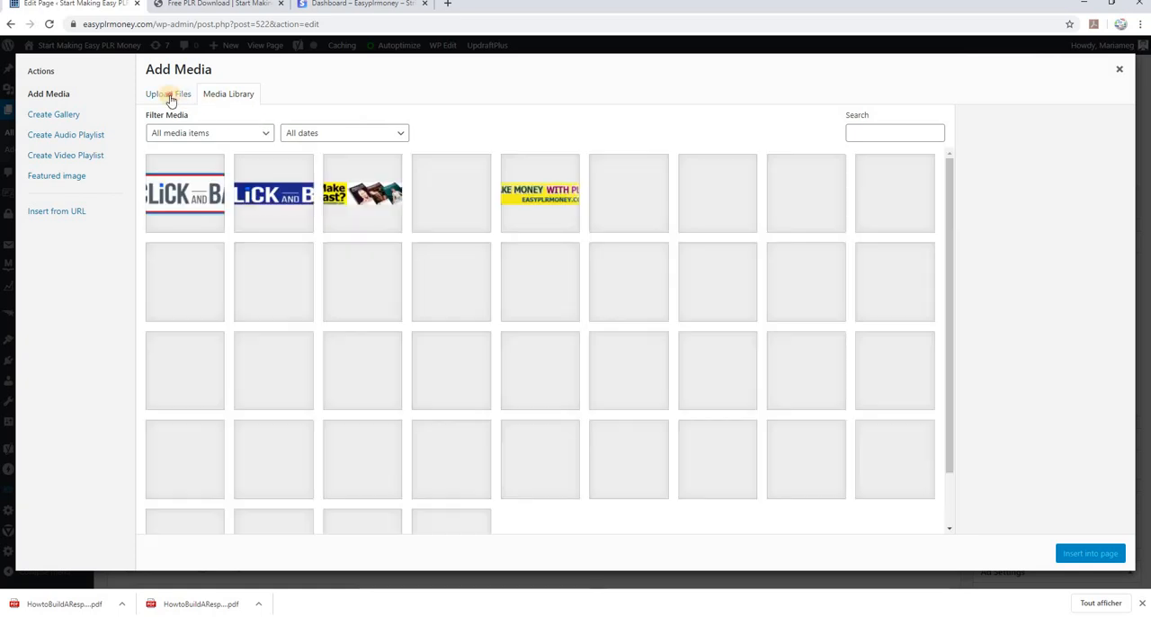
{"action": "left_click", "coordinate": [169, 96]}
{"action": "left_click", "coordinate": [625, 300]}
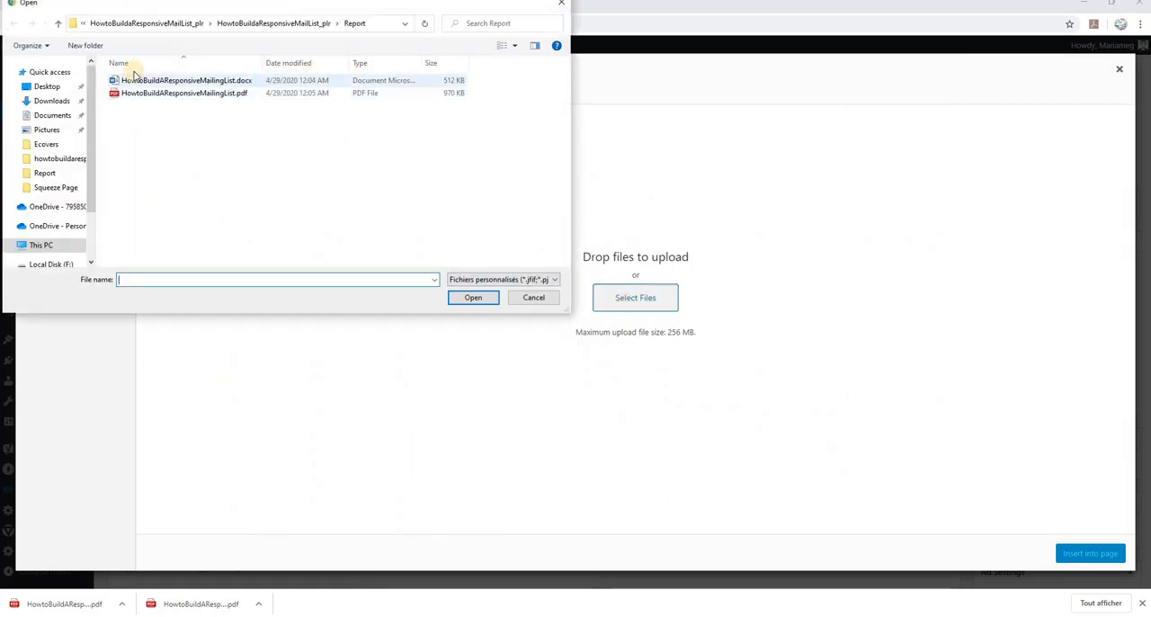
{"action": "left_click", "coordinate": [57, 25]}
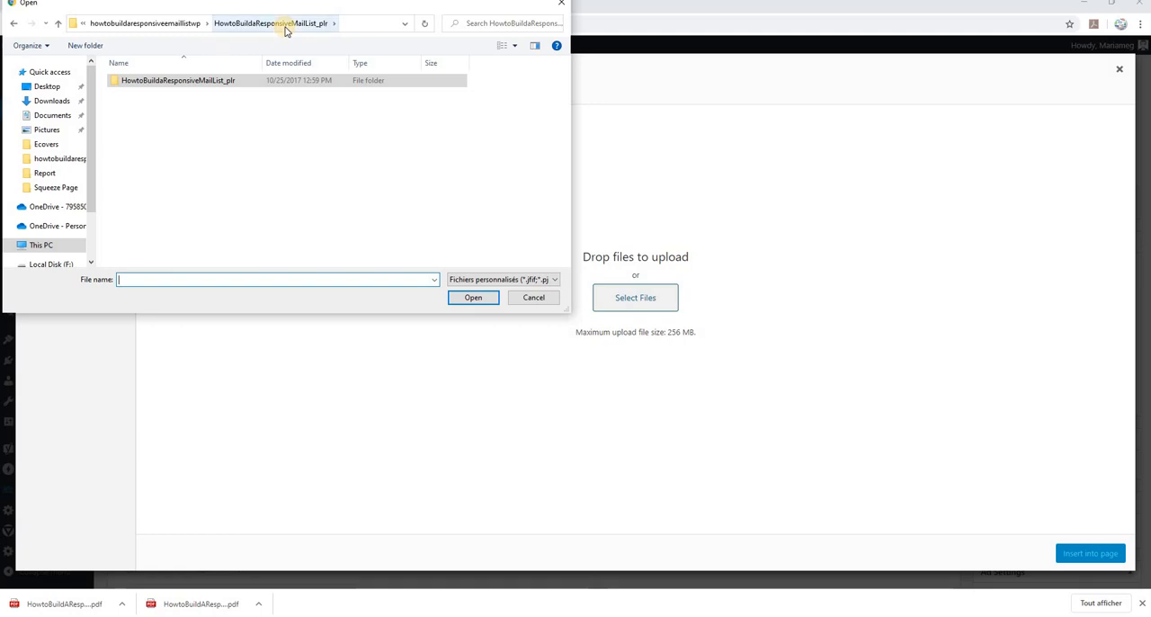
{"action": "double_click", "coordinate": [199, 80]}
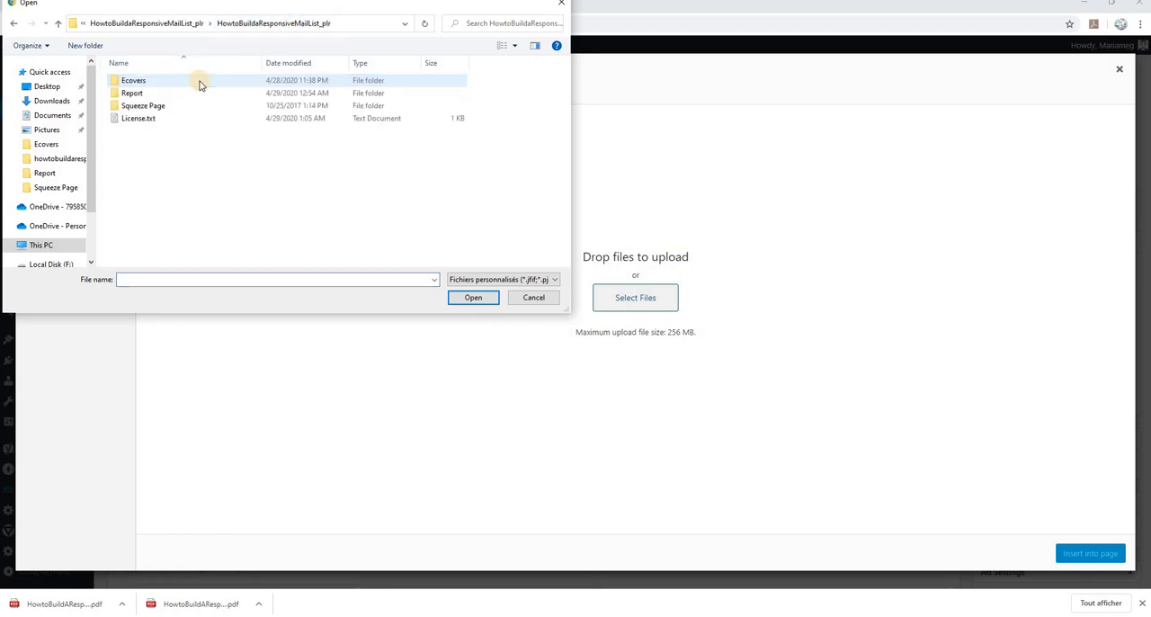
{"action": "double_click", "coordinate": [131, 81]}
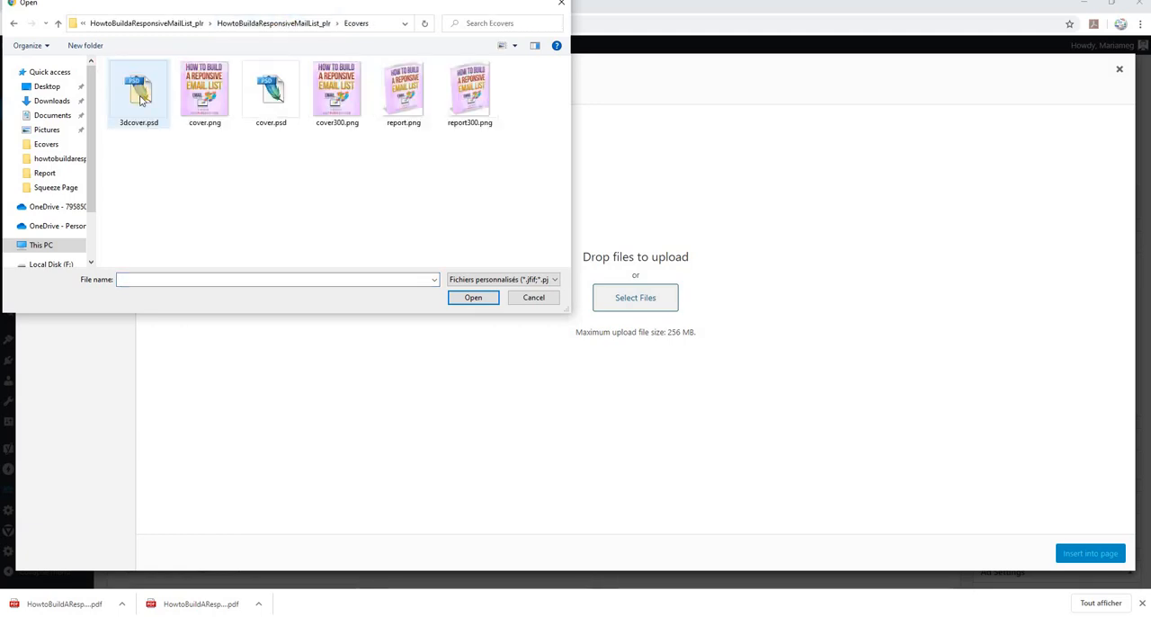
{"action": "double_click", "coordinate": [205, 90]}
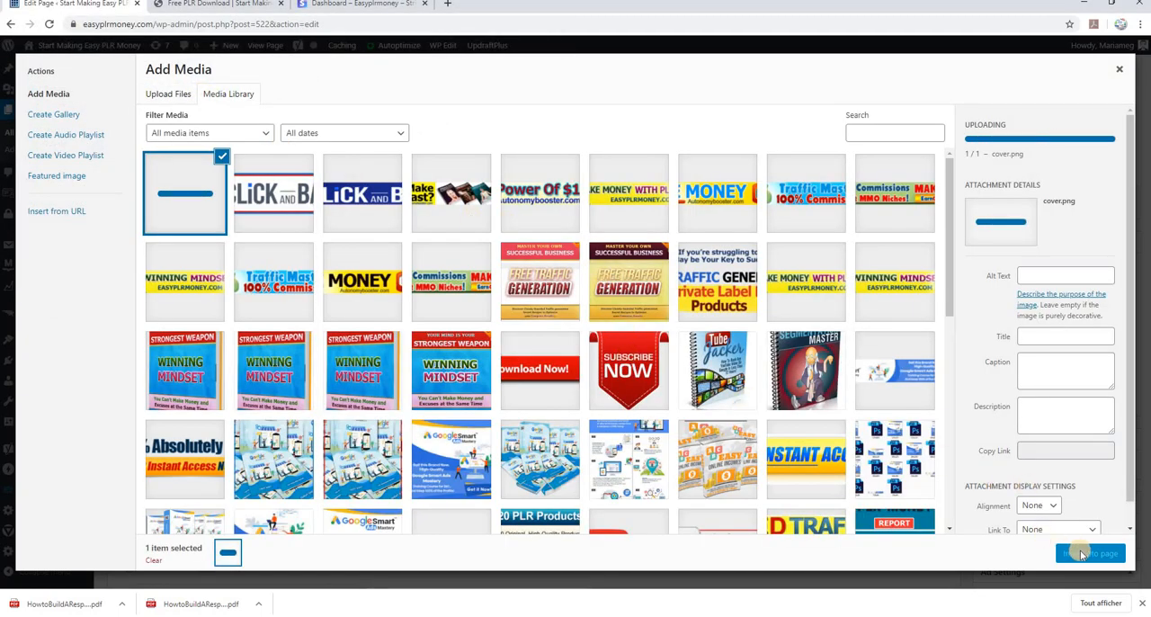
{"action": "left_click", "coordinate": [1088, 554]}
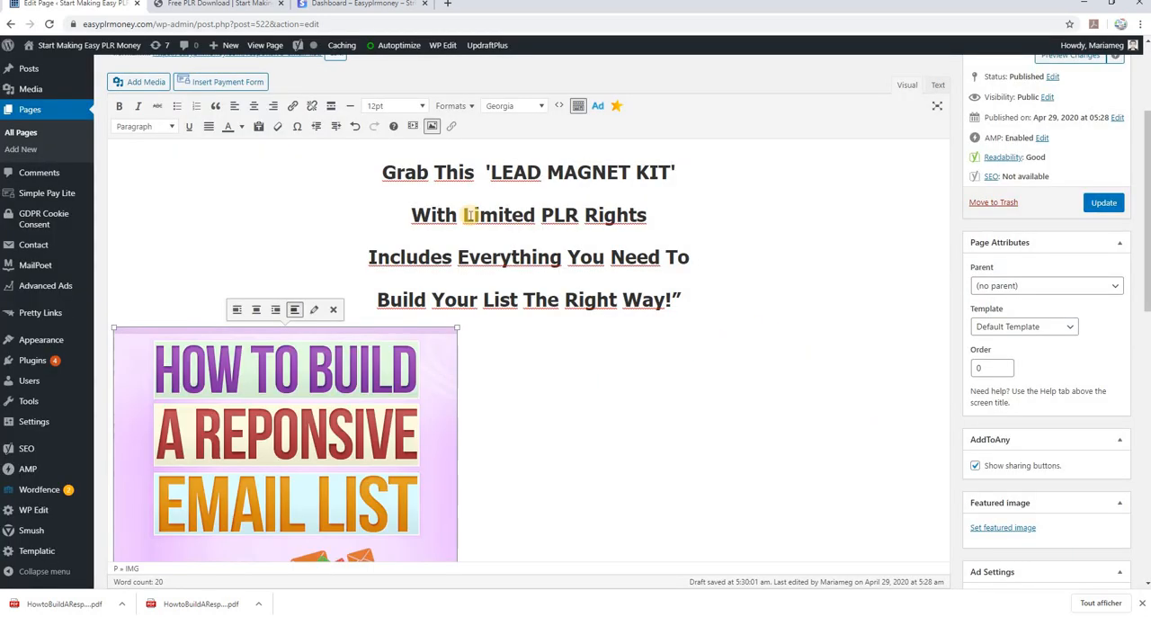
Center the inserted cover image and update the page
{"action": "left_click", "coordinate": [253, 105]}
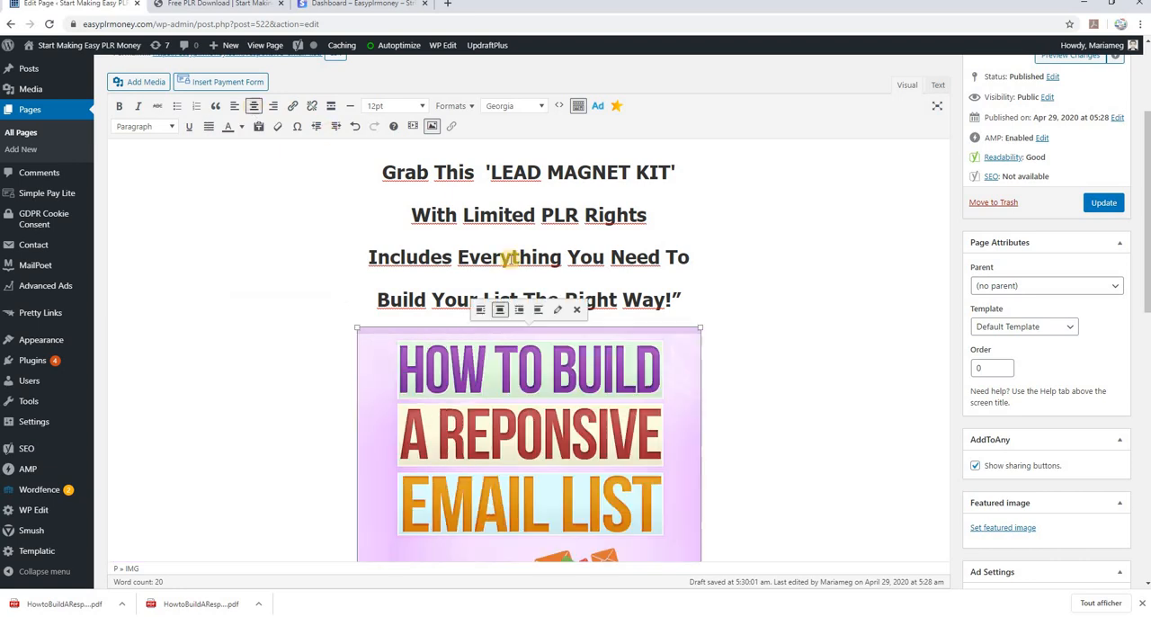
{"action": "scroll", "coordinate": [750, 384], "scroll_direction": "down", "scroll_amount": 2}
{"action": "scroll", "coordinate": [750, 384], "scroll_direction": "up", "scroll_amount": 3}
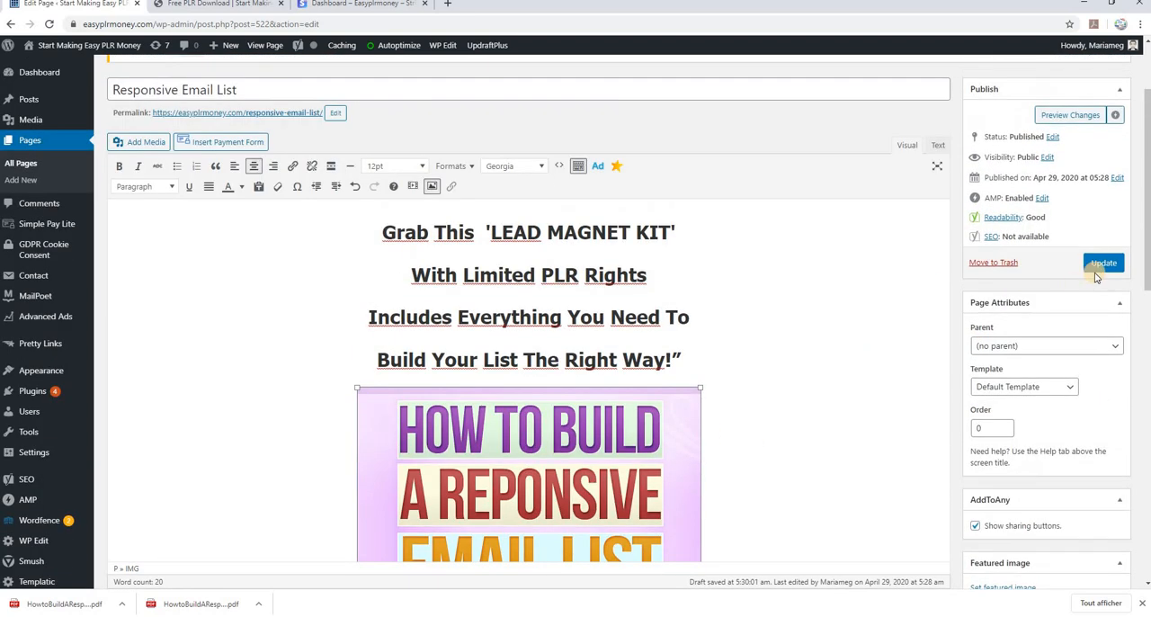
{"action": "left_click", "coordinate": [1103, 264]}
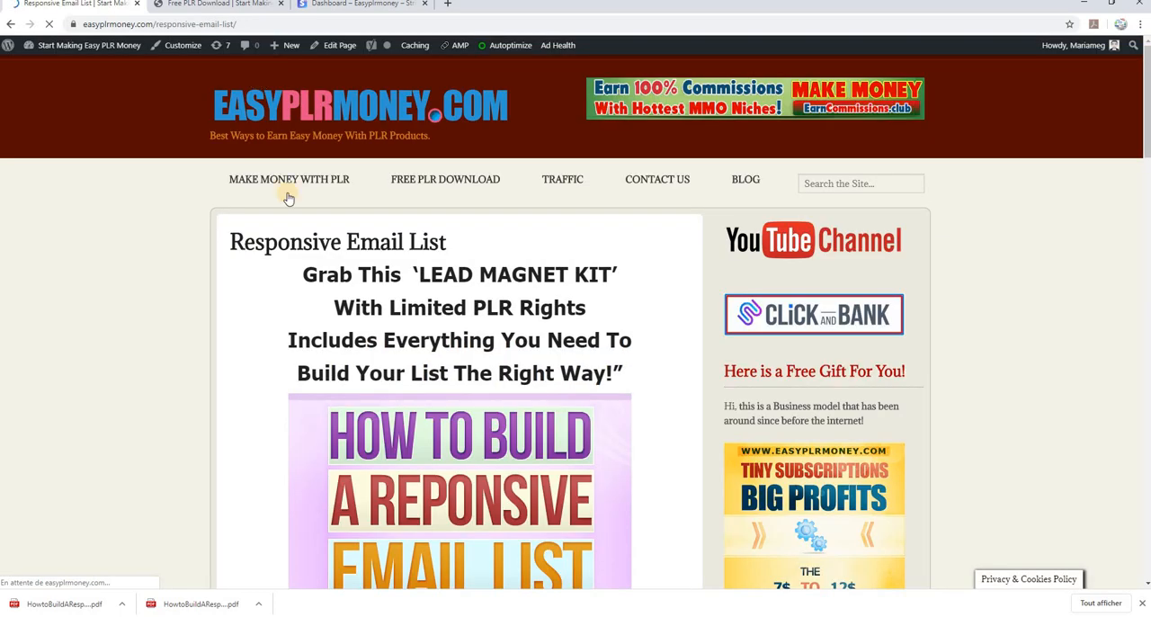
Check the headline and cover image on the published page, then return to editing the page
{"action": "scroll", "coordinate": [641, 310], "scroll_direction": "down", "scroll_amount": 2}
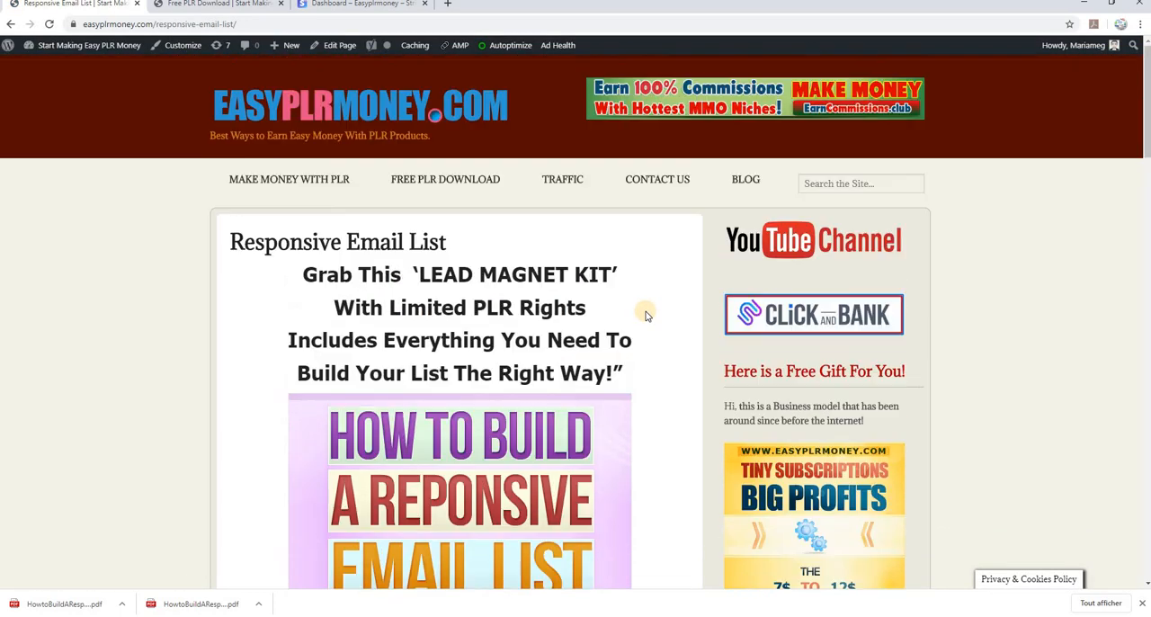
{"action": "scroll", "coordinate": [645, 316], "scroll_direction": "down", "scroll_amount": 2}
{"action": "scroll", "coordinate": [647, 292], "scroll_direction": "up", "scroll_amount": 5}
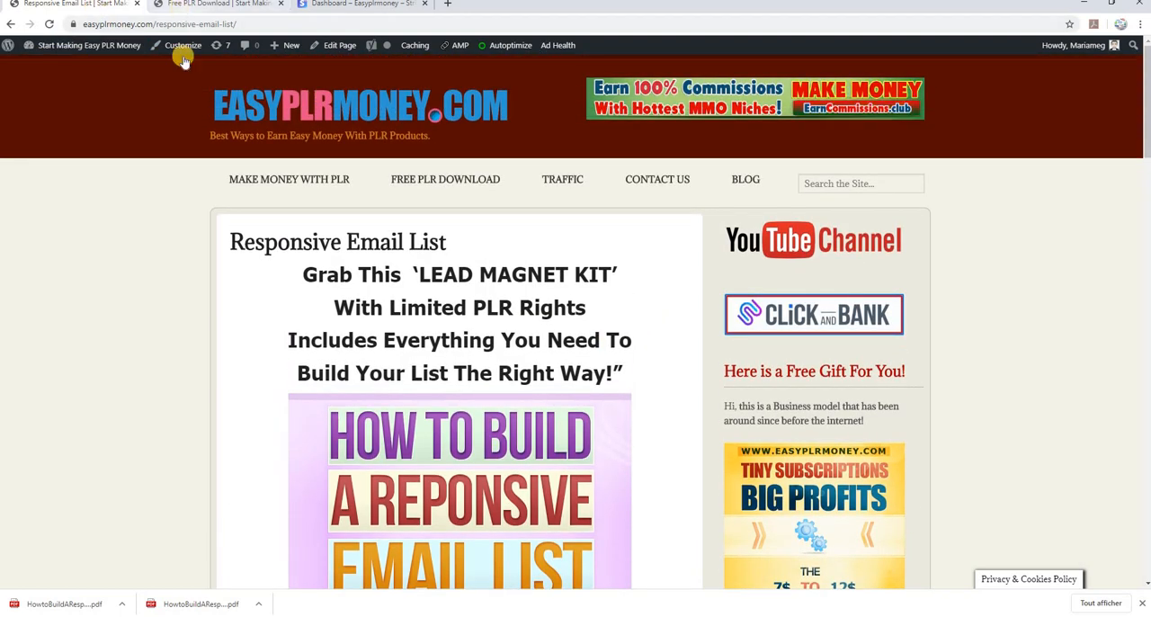
{"action": "left_click", "coordinate": [329, 49]}
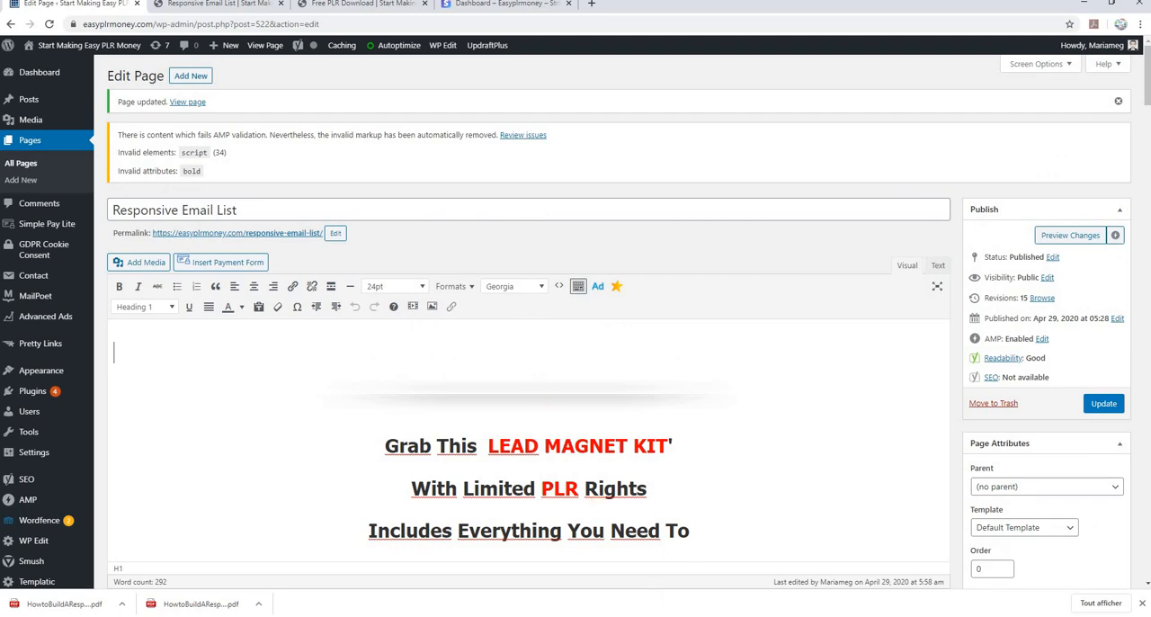
Switch to Nvu to look through the original sales letter, then compare it with the page content in the WordPress editor in Chrome
{"action": "left_click", "coordinate": [683, 616]}
{"action": "left_click", "coordinate": [250, 95]}
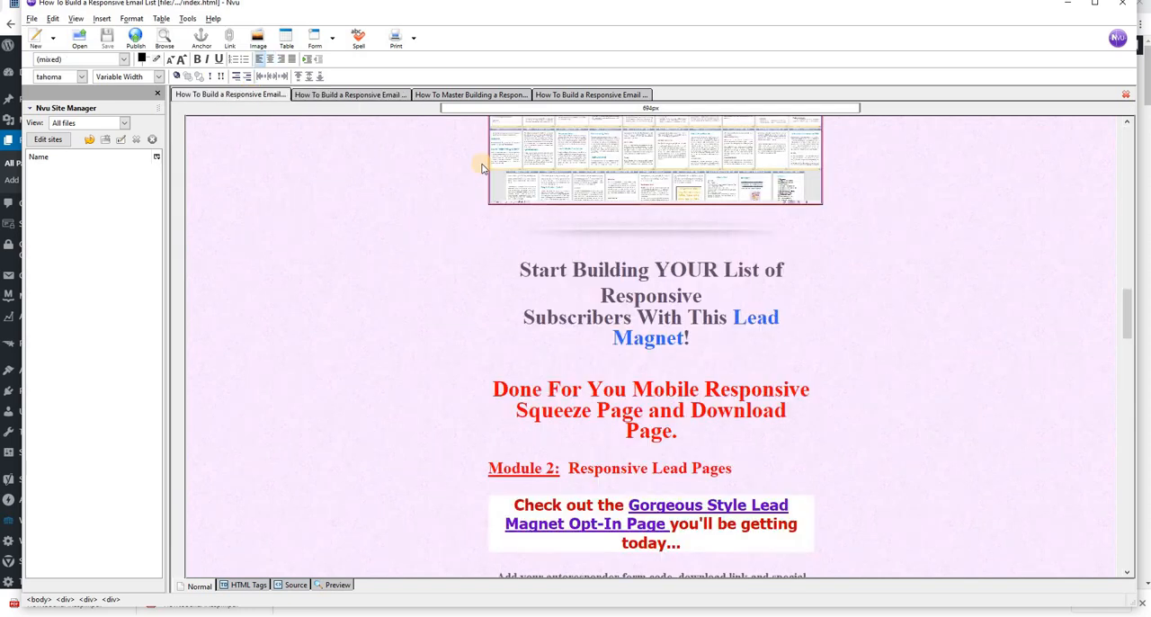
{"action": "scroll", "coordinate": [721, 363], "scroll_direction": "up", "scroll_amount": 3}
{"action": "scroll", "coordinate": [711, 363], "scroll_direction": "down", "scroll_amount": 10}
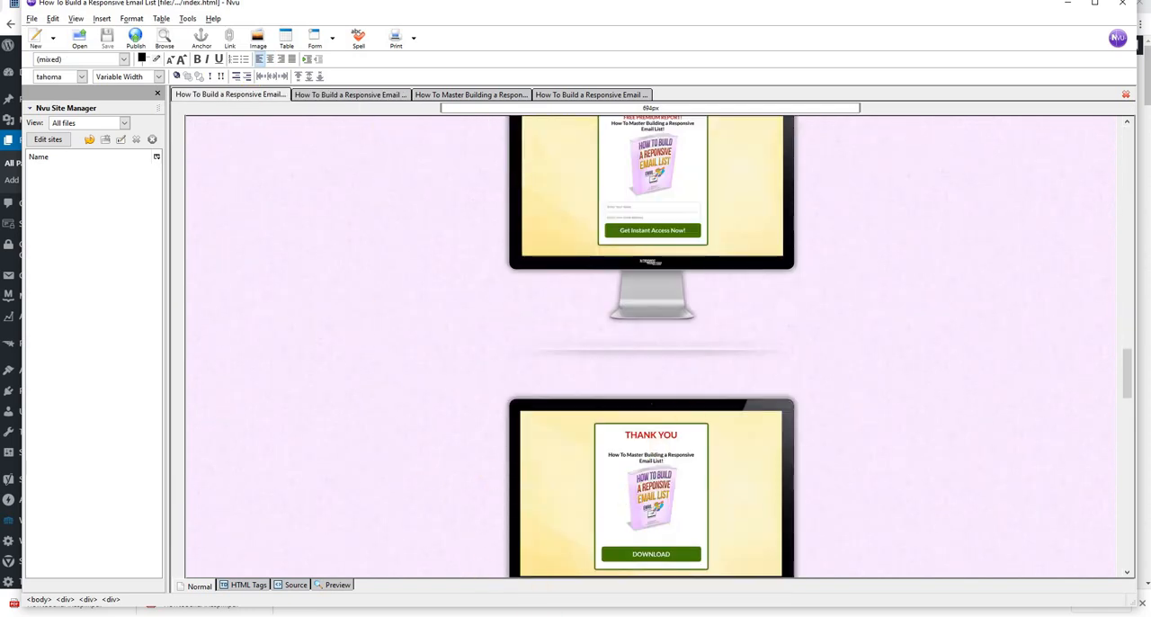
{"action": "left_click", "coordinate": [573, 616]}
{"action": "left_click", "coordinate": [617, 572]}
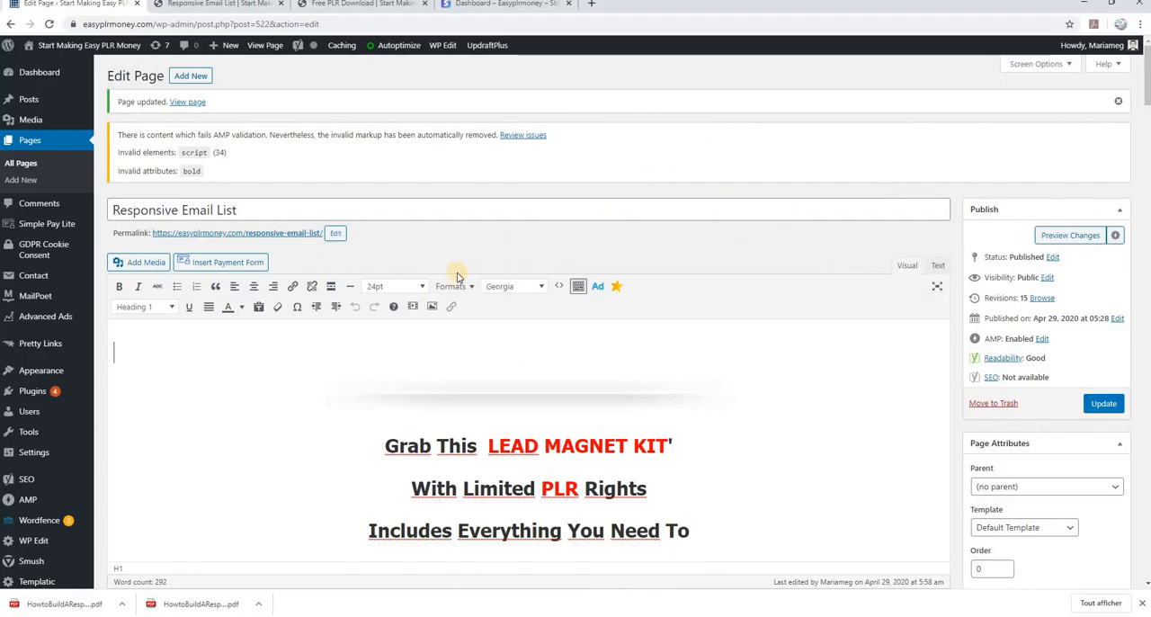
{"action": "scroll", "coordinate": [509, 342], "scroll_direction": "down", "scroll_amount": 2}
{"action": "scroll", "coordinate": [517, 345], "scroll_direction": "down", "scroll_amount": 6}
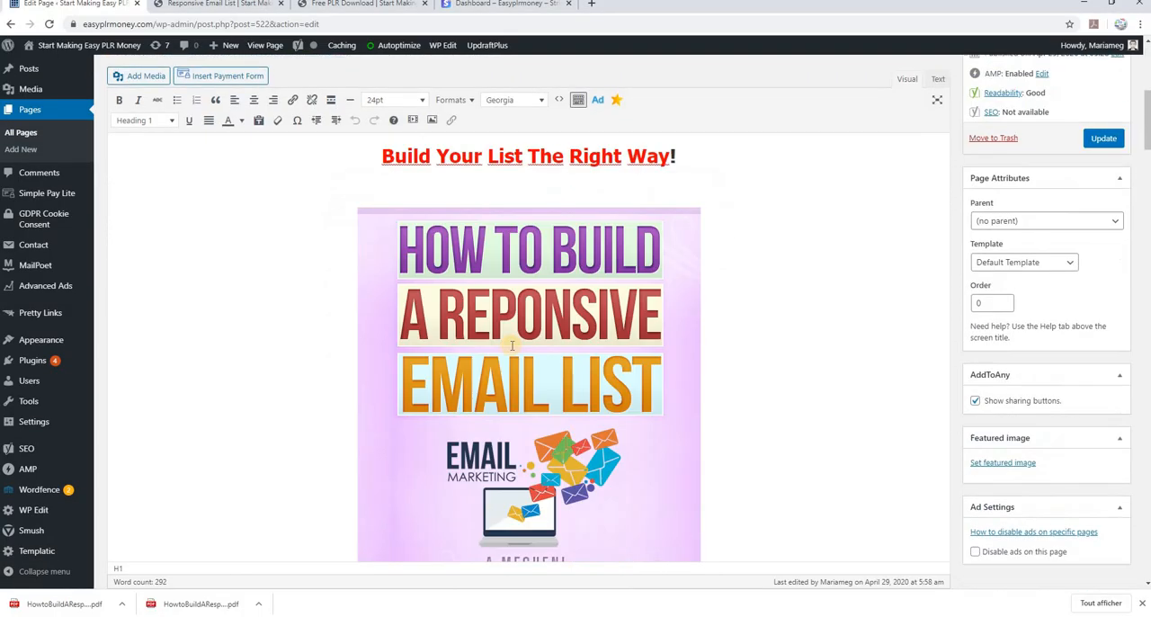
{"action": "scroll", "coordinate": [547, 340], "scroll_direction": "up", "scroll_amount": 2}
{"action": "scroll", "coordinate": [548, 340], "scroll_direction": "down", "scroll_amount": 8}
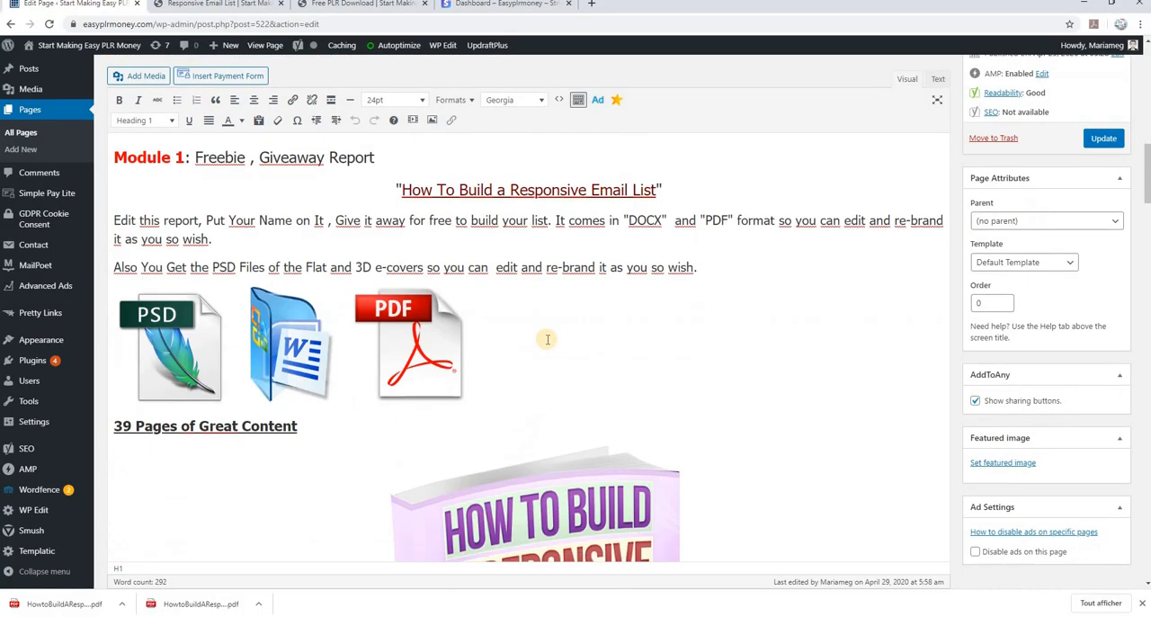
Review the published Responsive Email List page from the headline through both modules, the license terms and the guarantee
{"action": "left_click", "coordinate": [227, 6]}
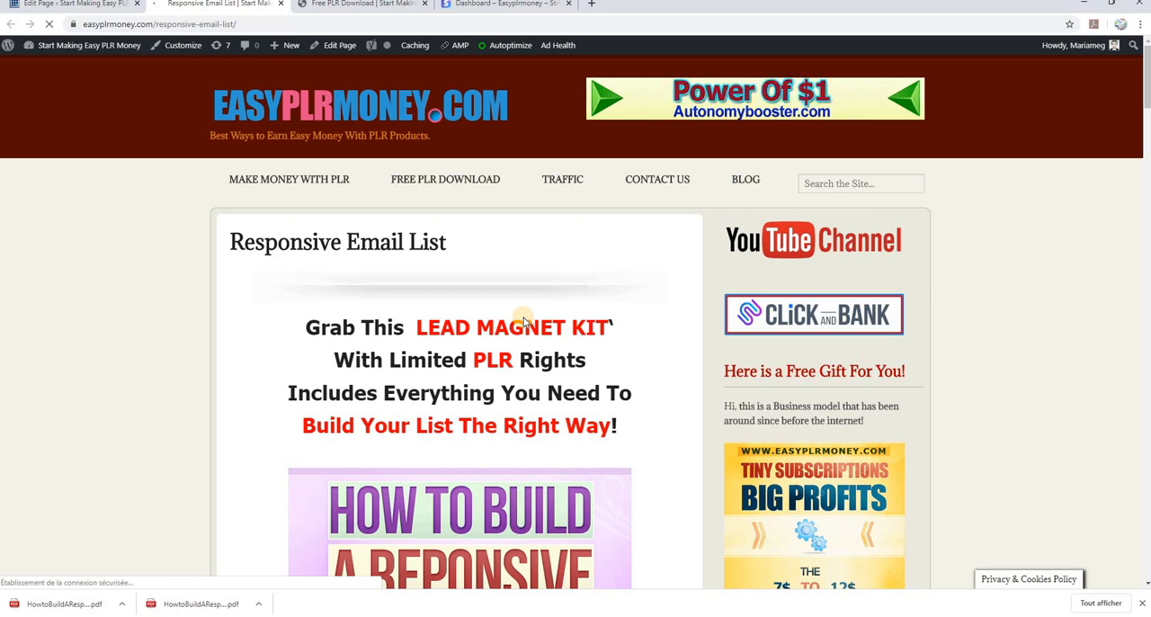
{"action": "scroll", "coordinate": [524, 322], "scroll_direction": "down", "scroll_amount": 5}
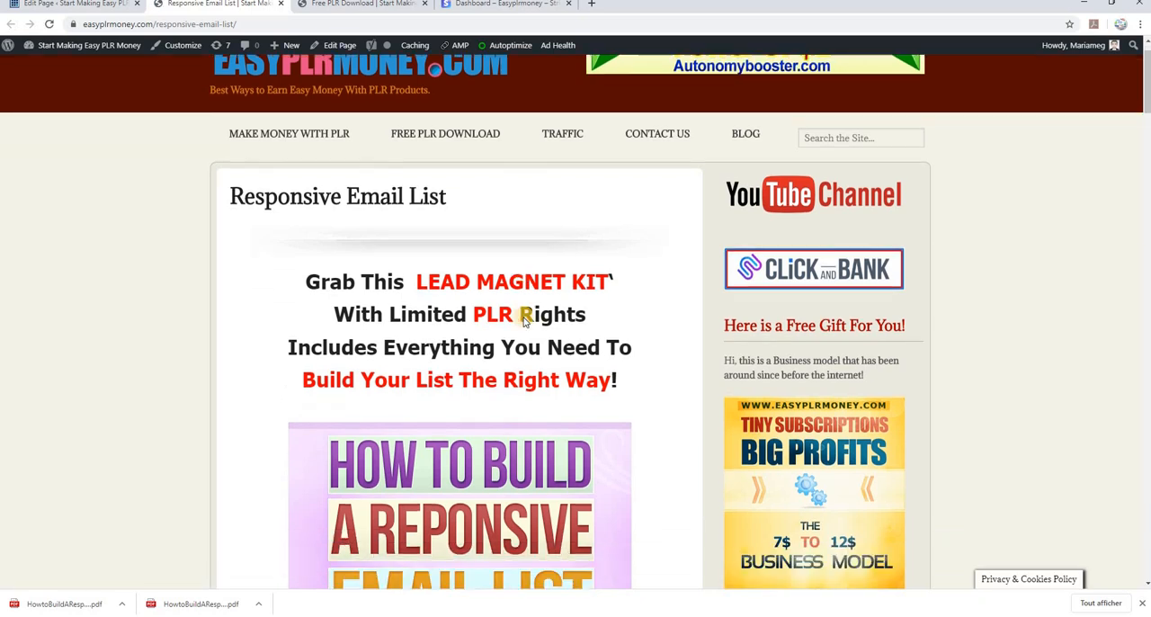
{"action": "scroll", "coordinate": [524, 322], "scroll_direction": "down", "scroll_amount": 3}
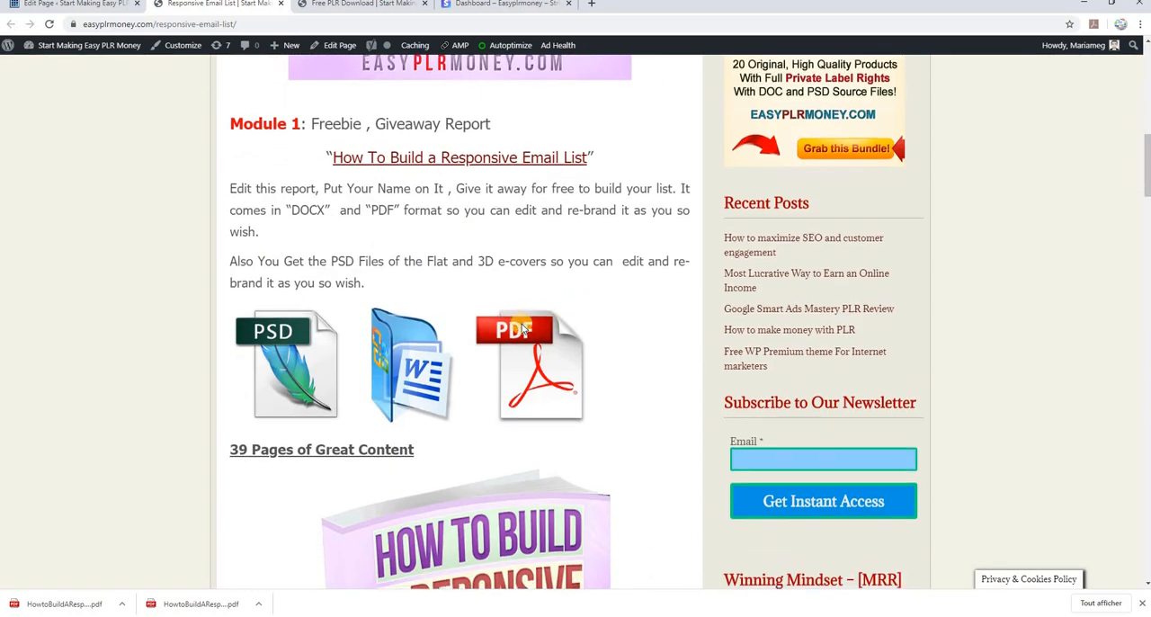
{"action": "scroll", "coordinate": [521, 323], "scroll_direction": "down", "scroll_amount": 6}
{"action": "scroll", "coordinate": [522, 324], "scroll_direction": "down", "scroll_amount": 7}
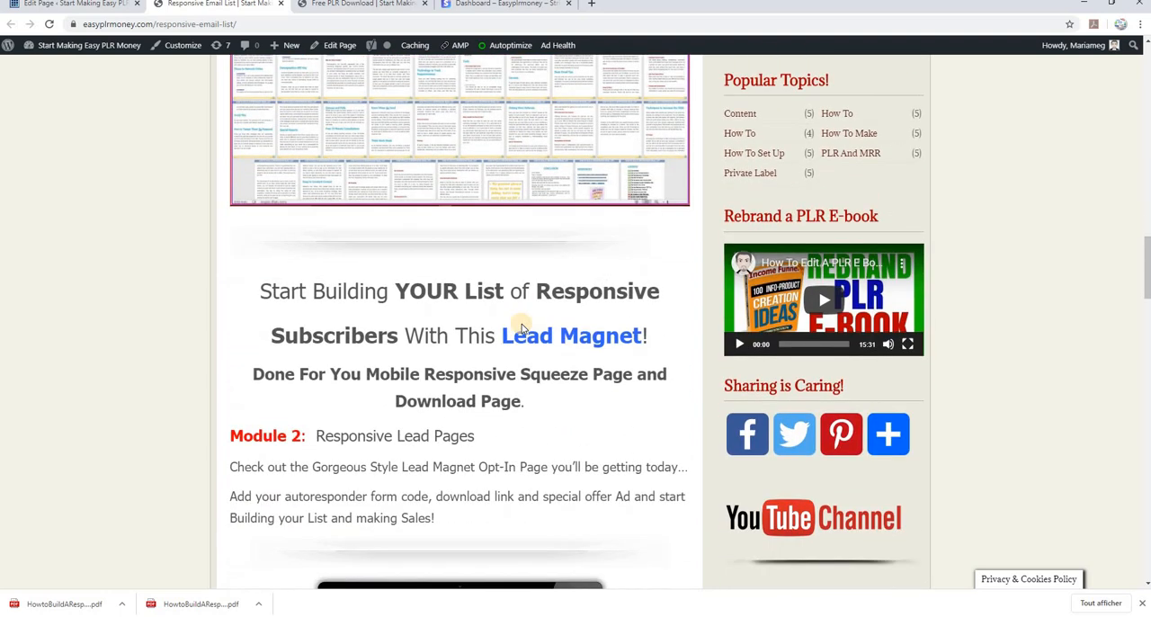
{"action": "scroll", "coordinate": [521, 323], "scroll_direction": "down", "scroll_amount": 9}
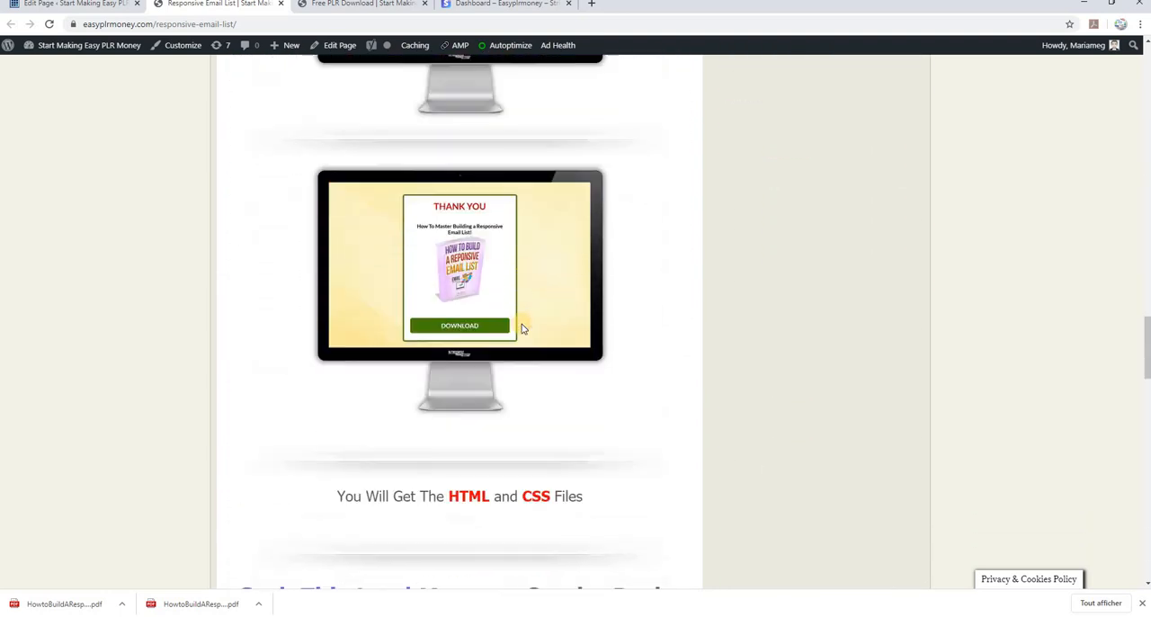
{"action": "scroll", "coordinate": [521, 324], "scroll_direction": "down", "scroll_amount": 8}
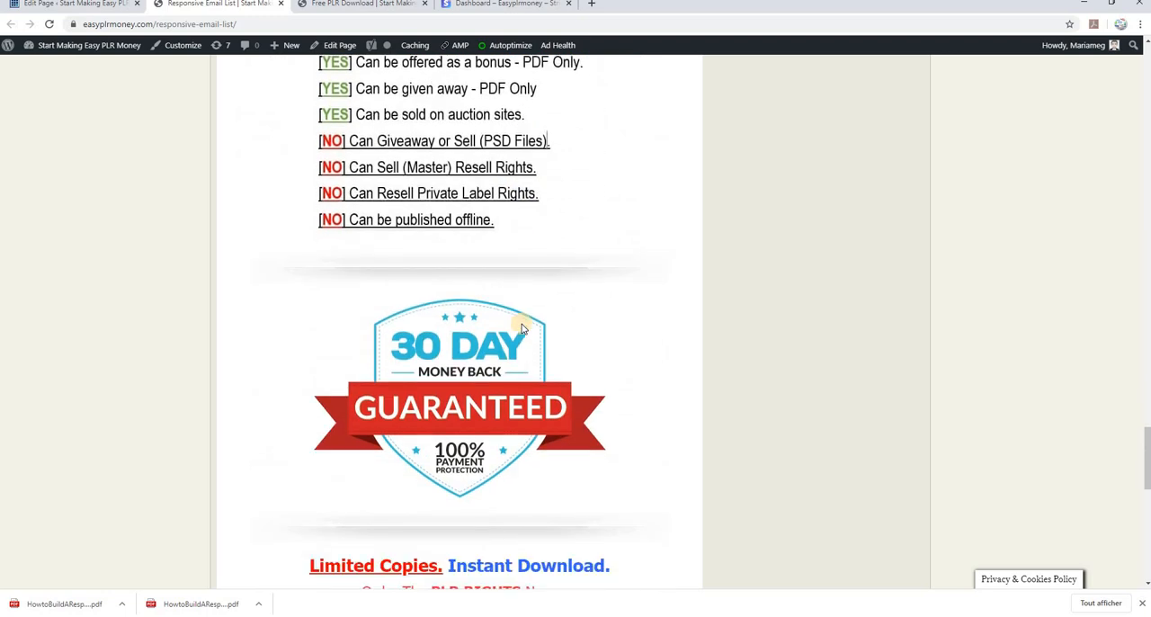
{"action": "scroll", "coordinate": [521, 328], "scroll_direction": "down", "scroll_amount": 3}
Locate both PAYMENT BUTTON placeholders on the published page, above the license and below the guarantee, and return to the page's beginning
{"action": "scroll", "coordinate": [523, 325], "scroll_direction": "up", "scroll_amount": 3}
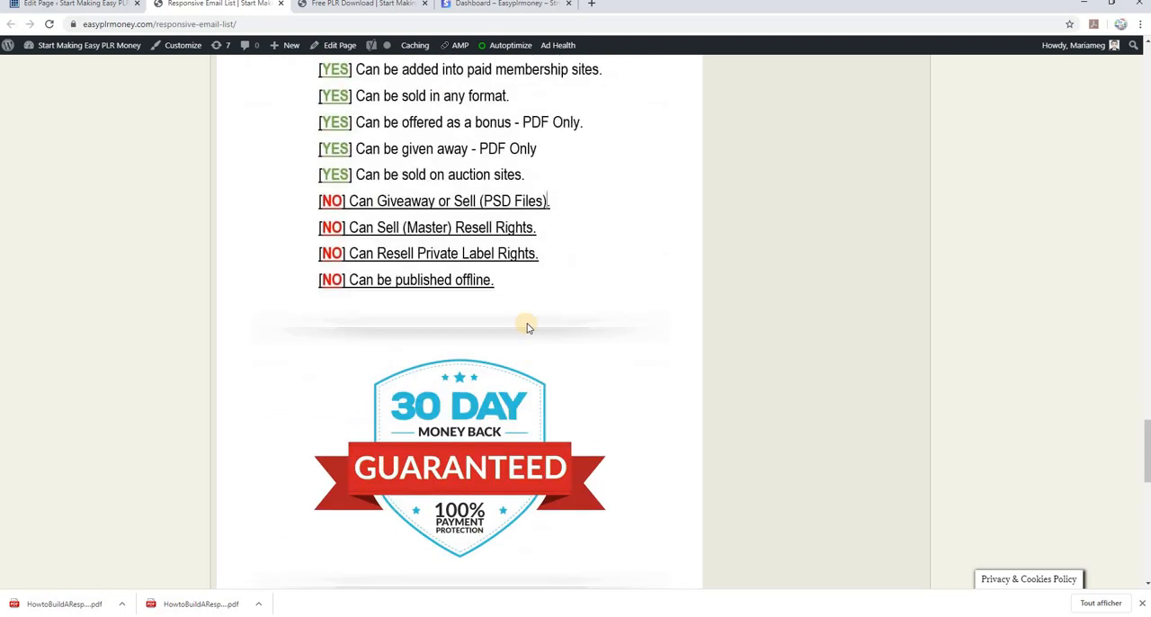
{"action": "scroll", "coordinate": [528, 328], "scroll_direction": "up", "scroll_amount": 5}
{"action": "left_click_drag", "start_coordinate": [592, 307], "coordinate": [609, 301]}
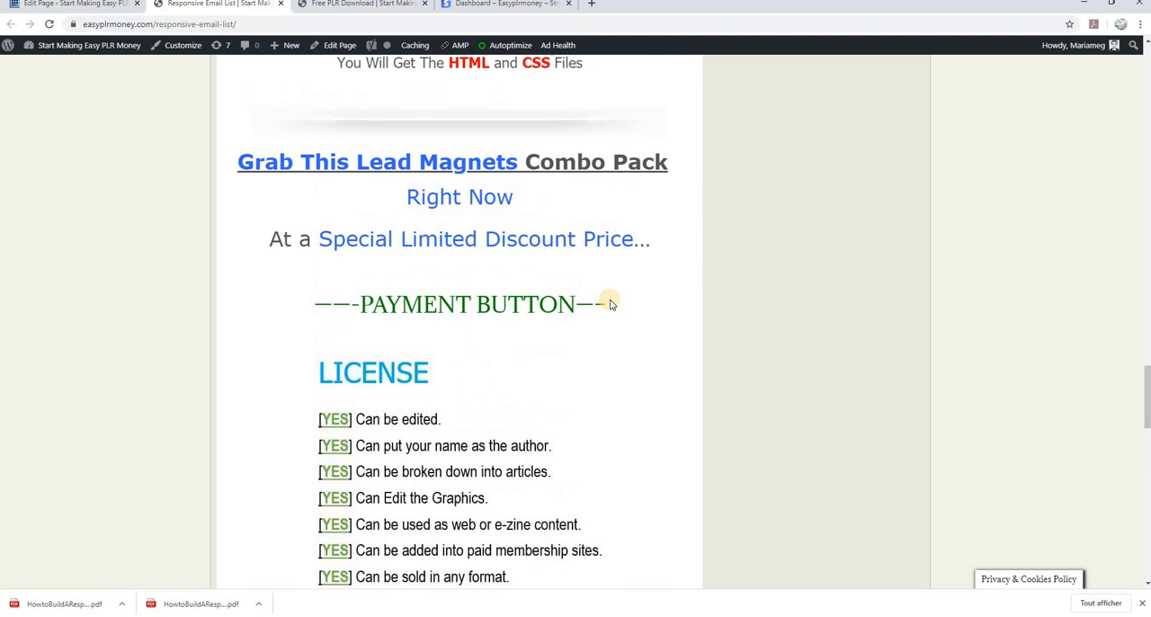
{"action": "left_click_drag", "start_coordinate": [485, 309], "coordinate": [331, 309]}
{"action": "left_click", "coordinate": [481, 309]}
{"action": "scroll", "coordinate": [605, 343], "scroll_direction": "down", "scroll_amount": 14}
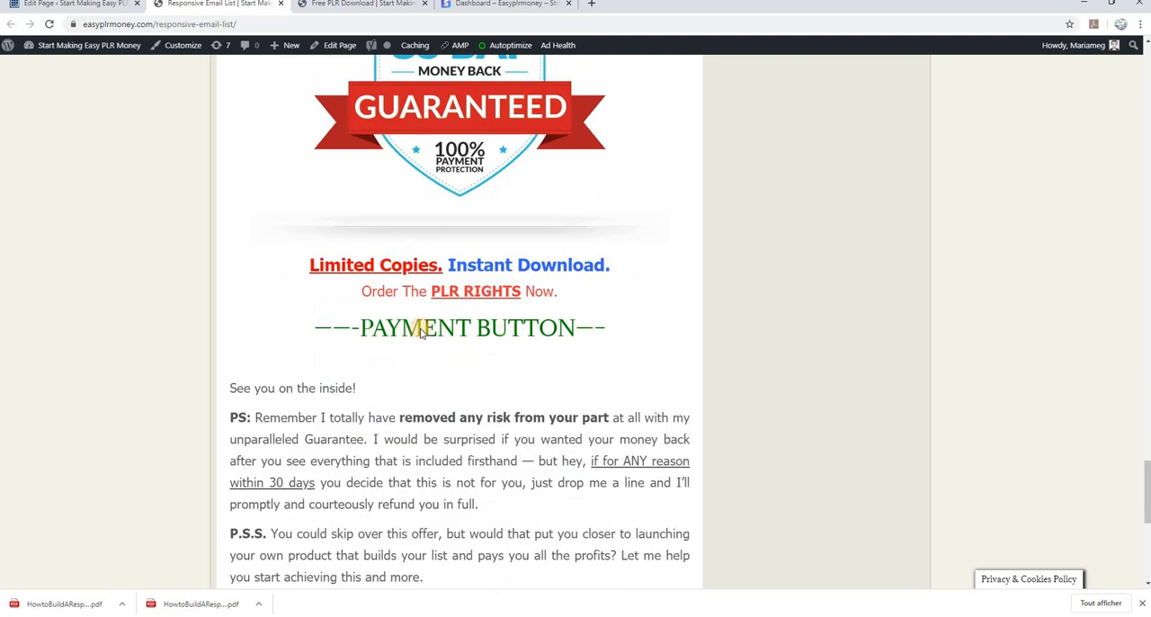
{"action": "left_click_drag", "start_coordinate": [607, 329], "coordinate": [326, 331]}
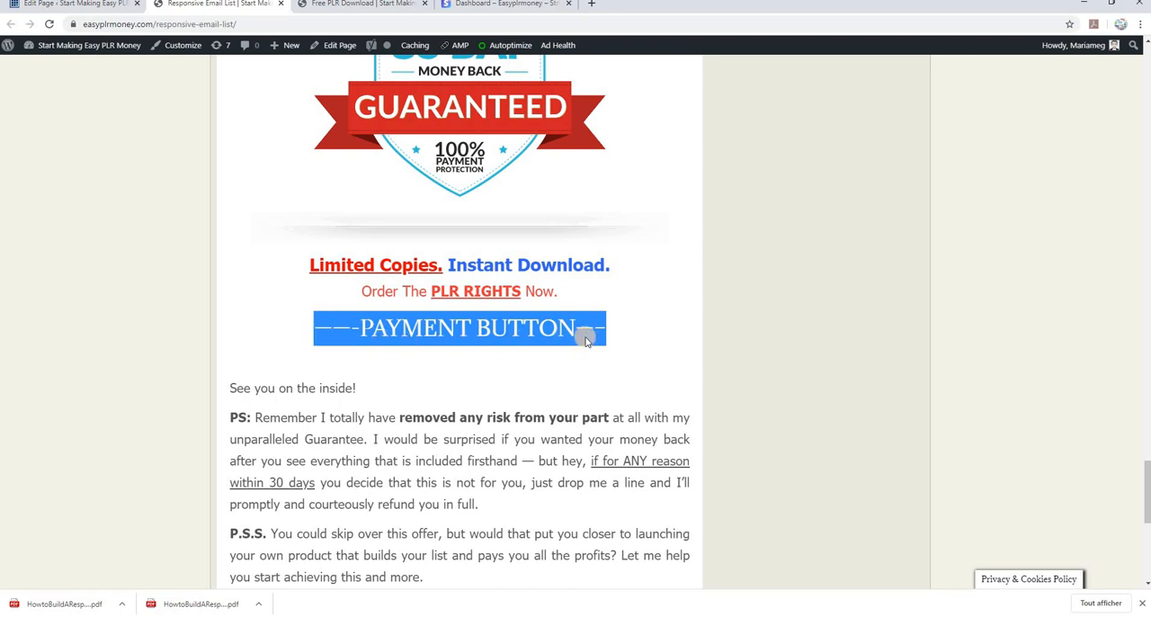
{"action": "scroll", "coordinate": [614, 336], "scroll_direction": "up", "scroll_amount": 10}
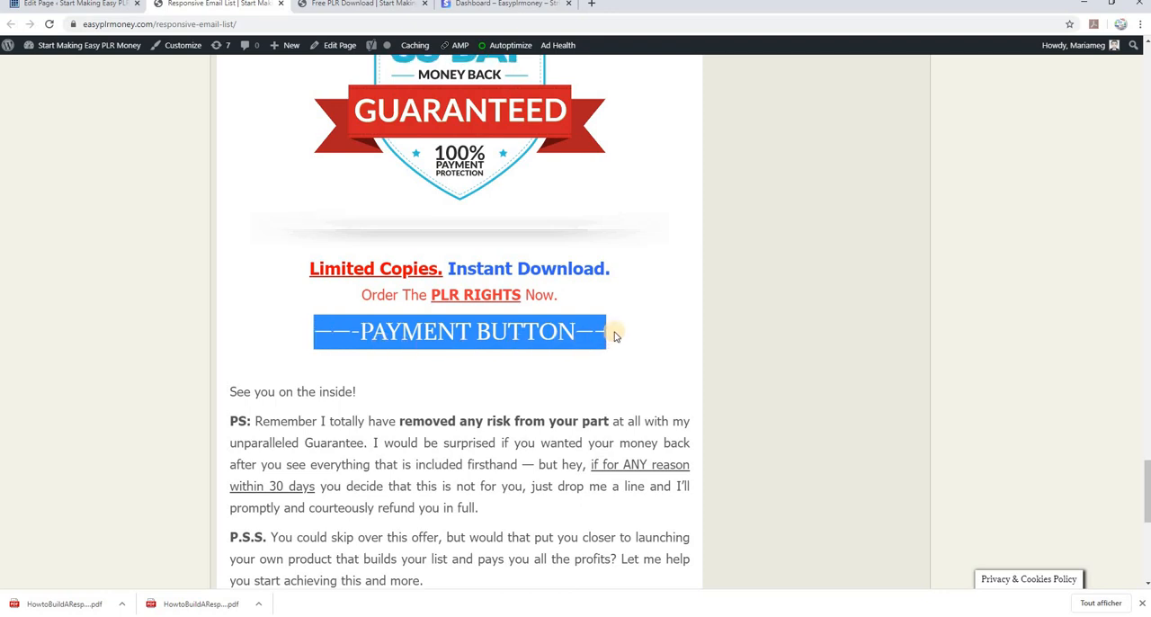
{"action": "scroll", "coordinate": [614, 338], "scroll_direction": "up", "scroll_amount": 5}
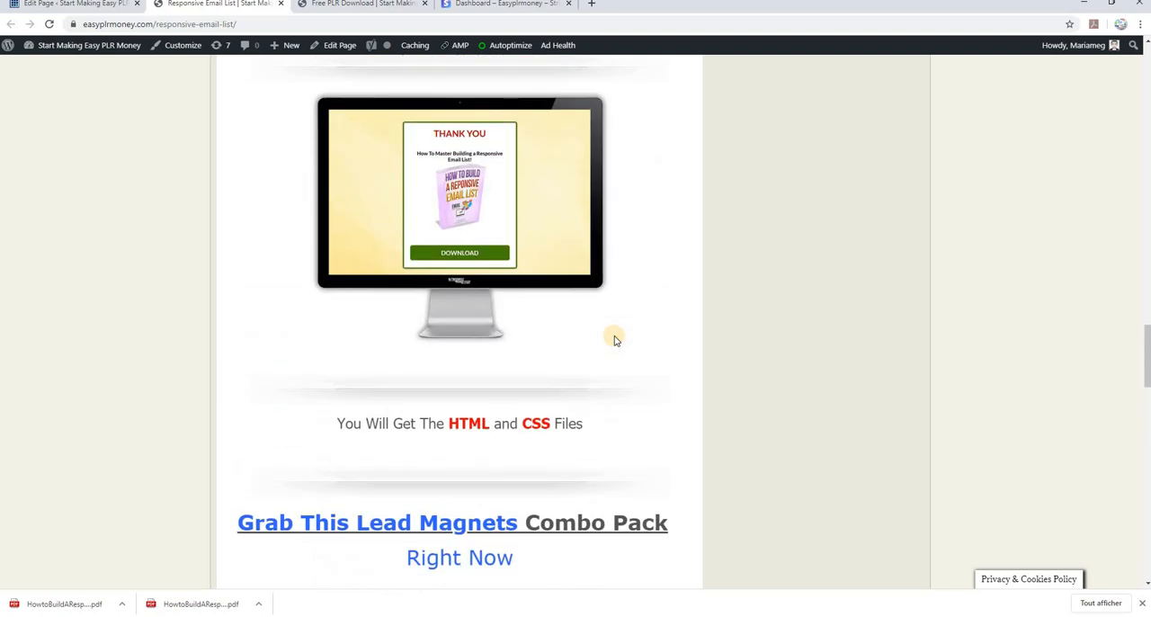
{"action": "scroll", "coordinate": [615, 340], "scroll_direction": "up", "scroll_amount": 5}
{"action": "scroll", "coordinate": [615, 340], "scroll_direction": "up", "scroll_amount": 7}
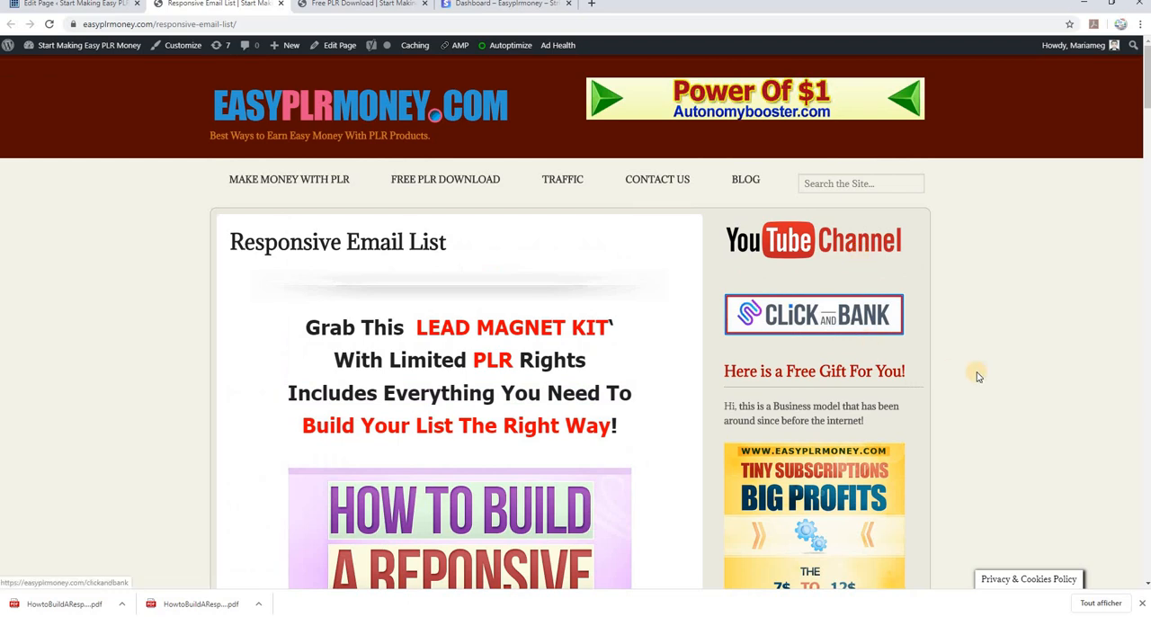
Set the Responsive Email List page's template to Full Width (No Sidebar) and update the page
{"action": "left_click", "coordinate": [81, 4]}
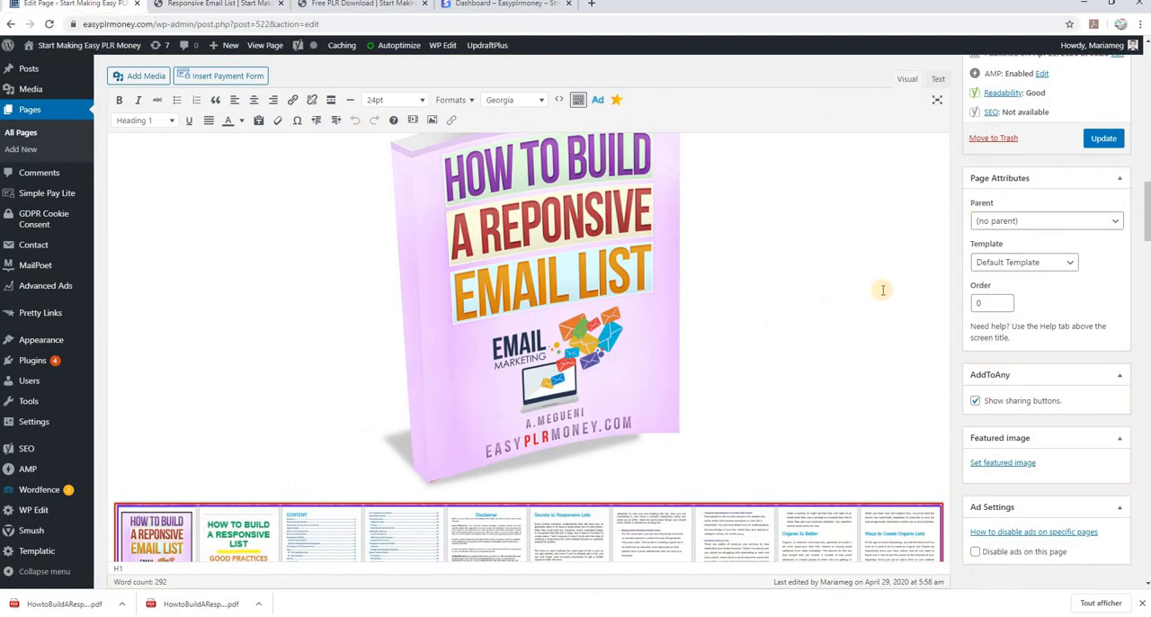
{"action": "left_click", "coordinate": [1072, 267]}
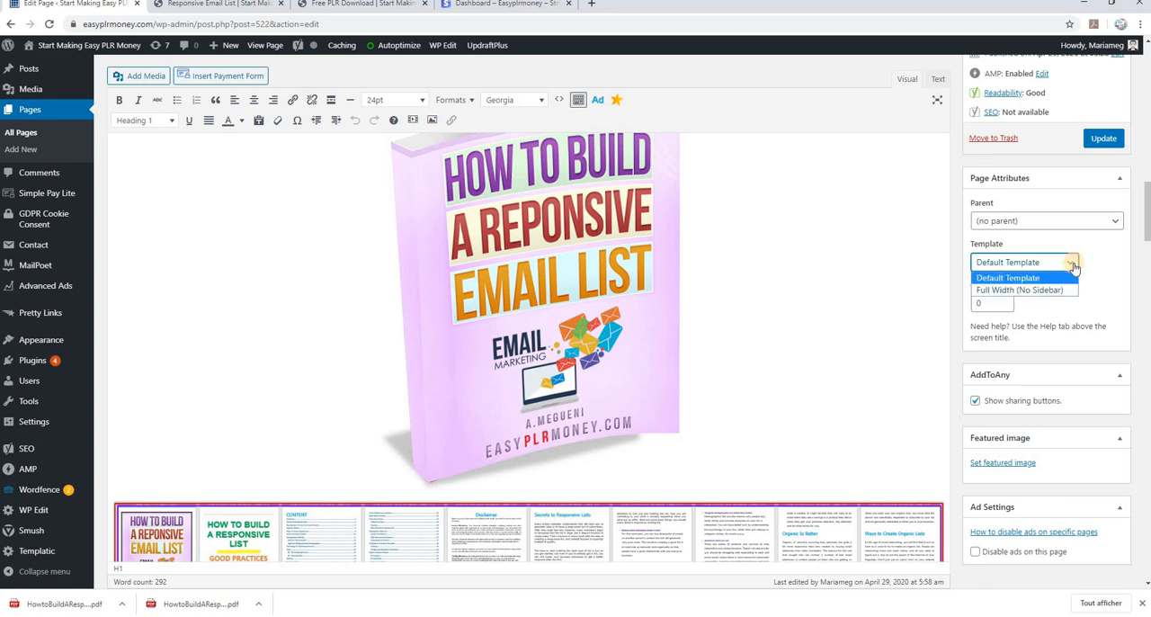
{"action": "left_click", "coordinate": [997, 292]}
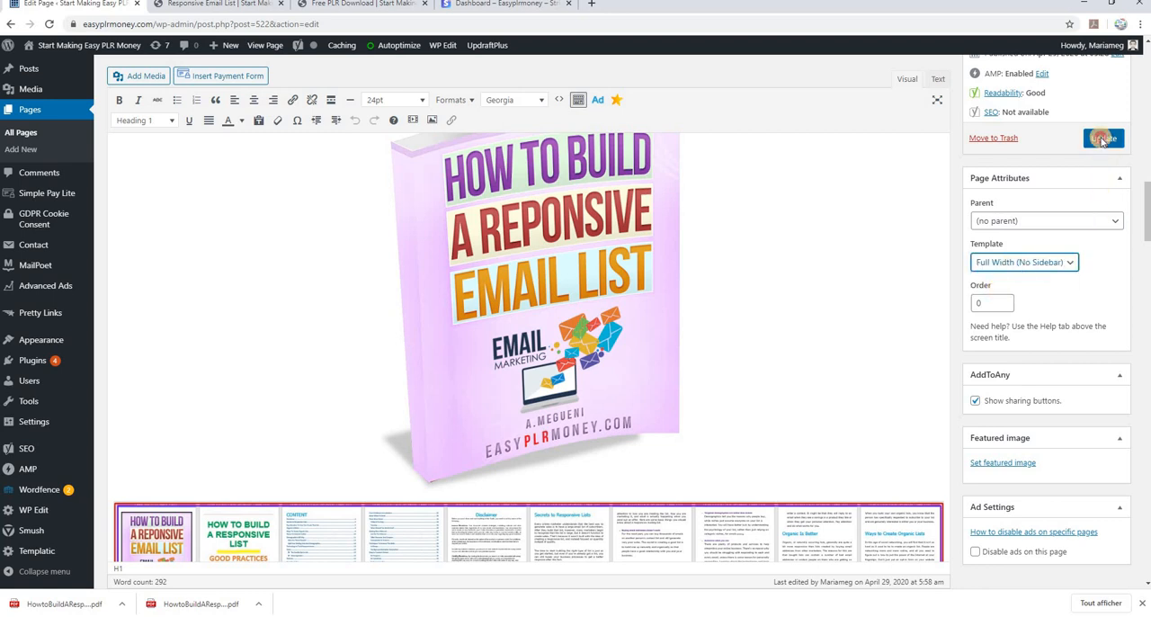
{"action": "left_click", "coordinate": [1101, 139]}
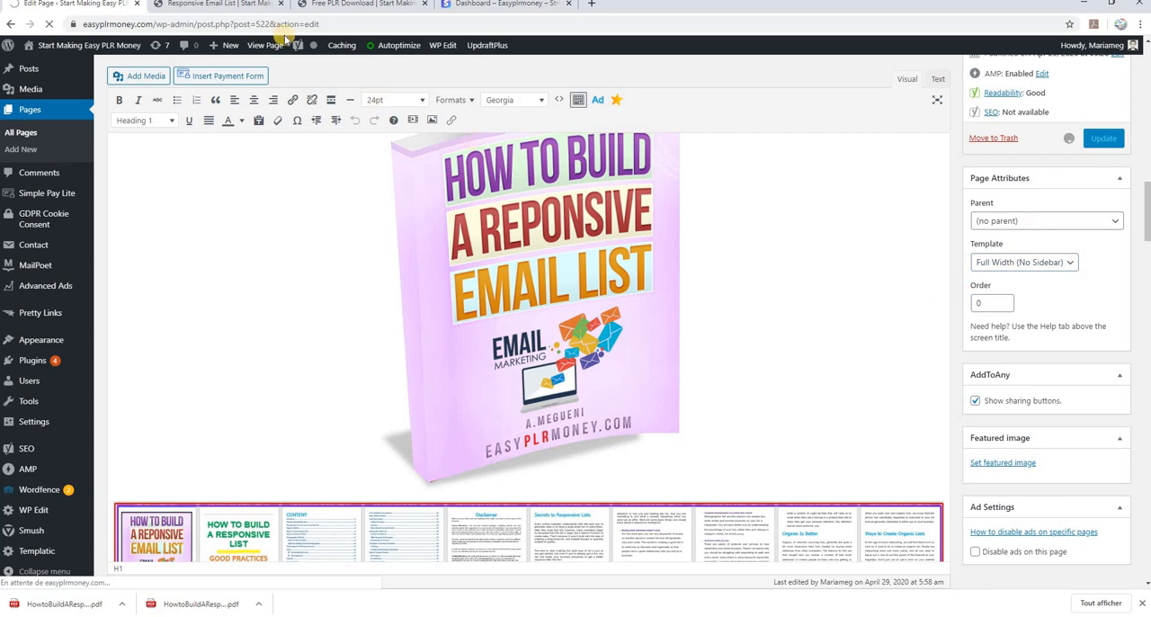
Reload the published Responsive Email List page and review its layout from the headline to the PAYMENT BUTTON placeholder below the guarantee
{"action": "left_click", "coordinate": [270, 4]}
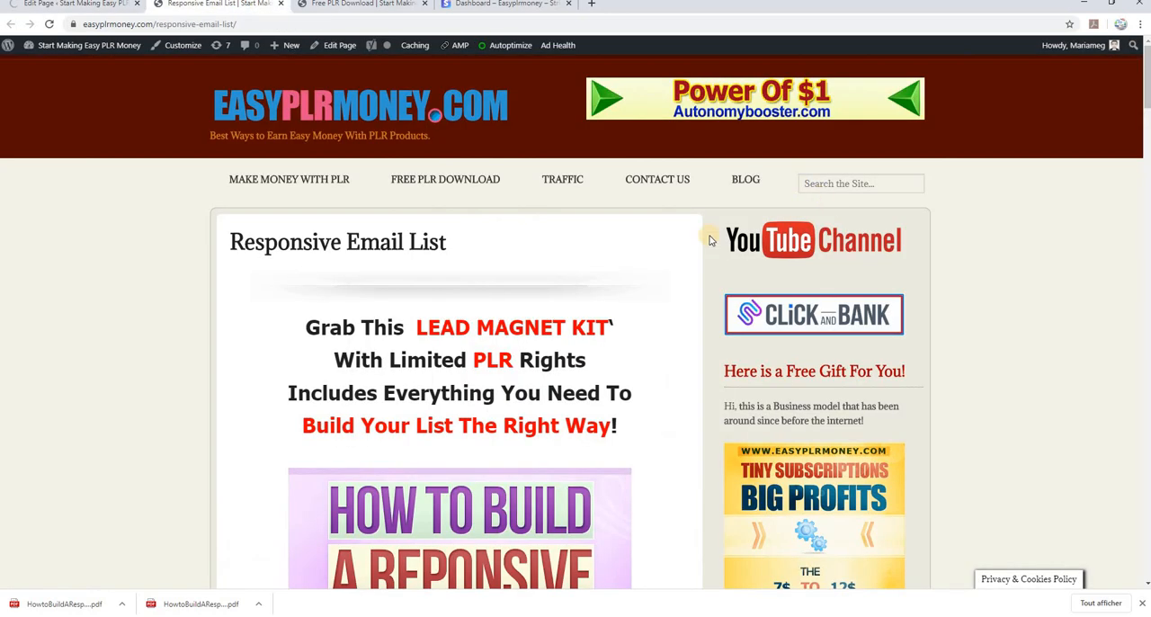
{"action": "left_click", "coordinate": [49, 23]}
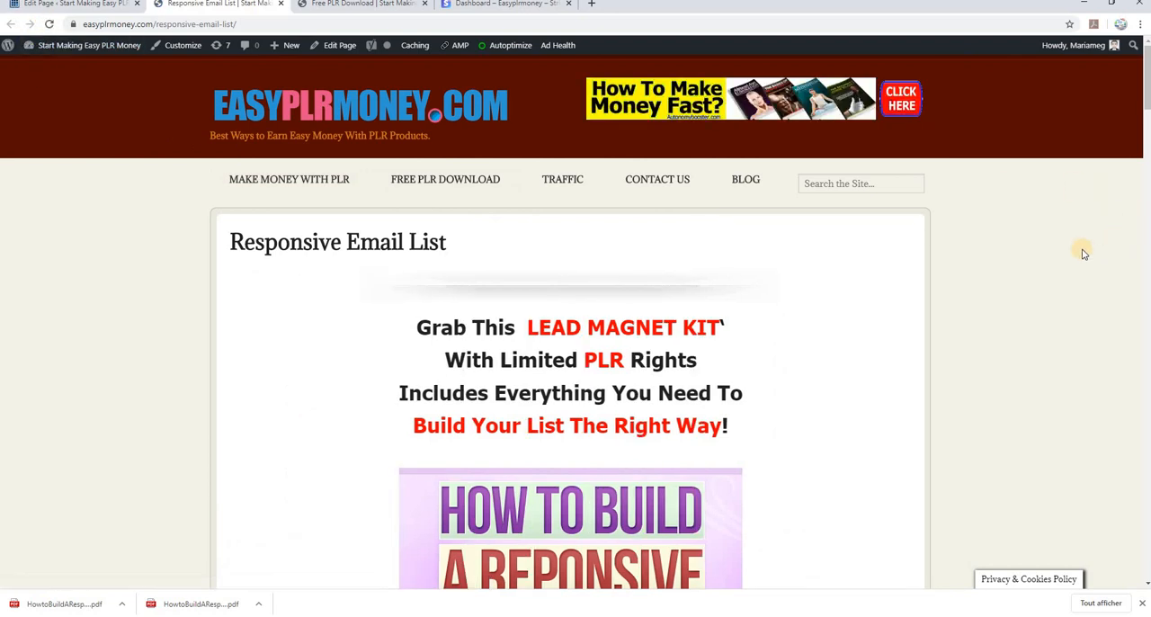
{"action": "scroll", "coordinate": [1055, 255], "scroll_direction": "down", "scroll_amount": 2}
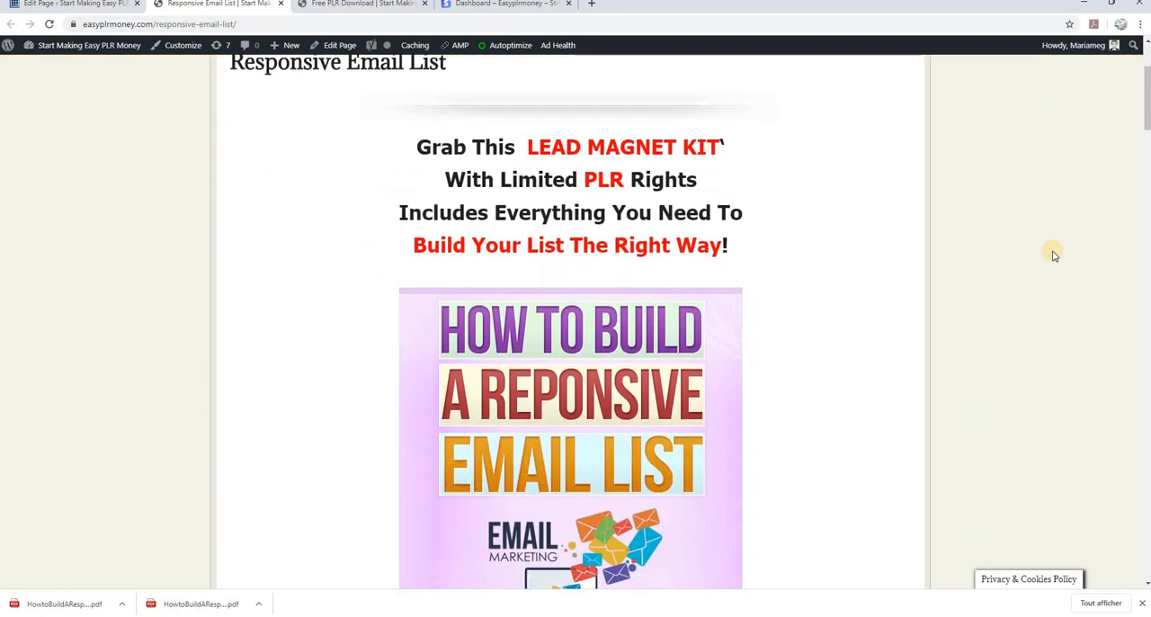
{"action": "scroll", "coordinate": [1055, 255], "scroll_direction": "up", "scroll_amount": 2}
{"action": "scroll", "coordinate": [1057, 257], "scroll_direction": "down", "scroll_amount": 10}
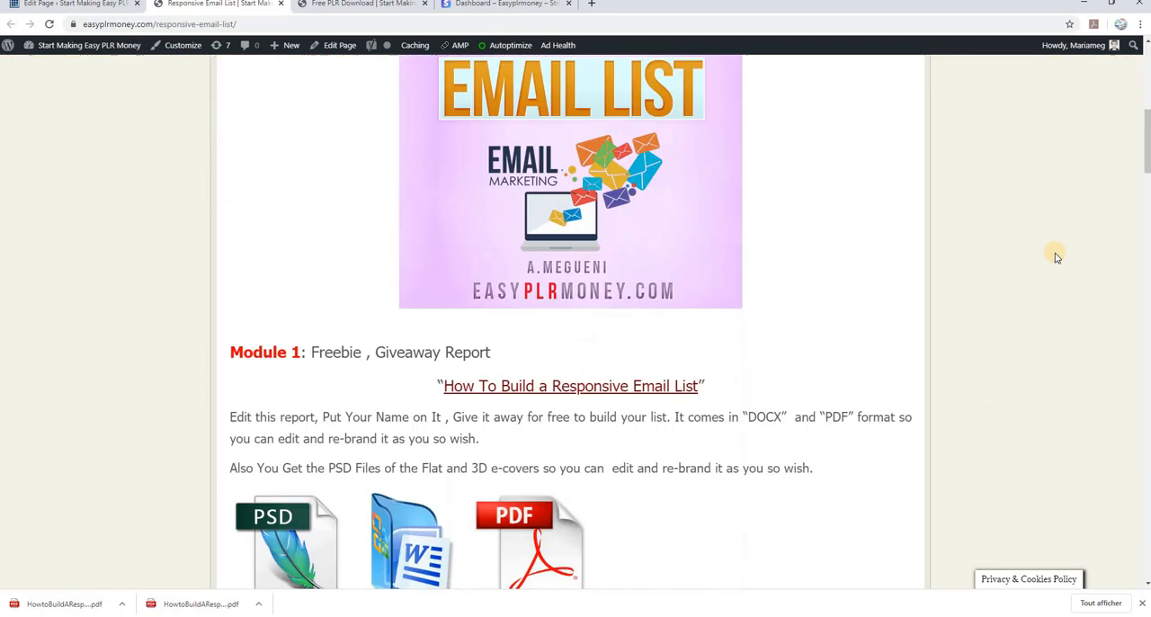
{"action": "scroll", "coordinate": [1056, 257], "scroll_direction": "down", "scroll_amount": 10}
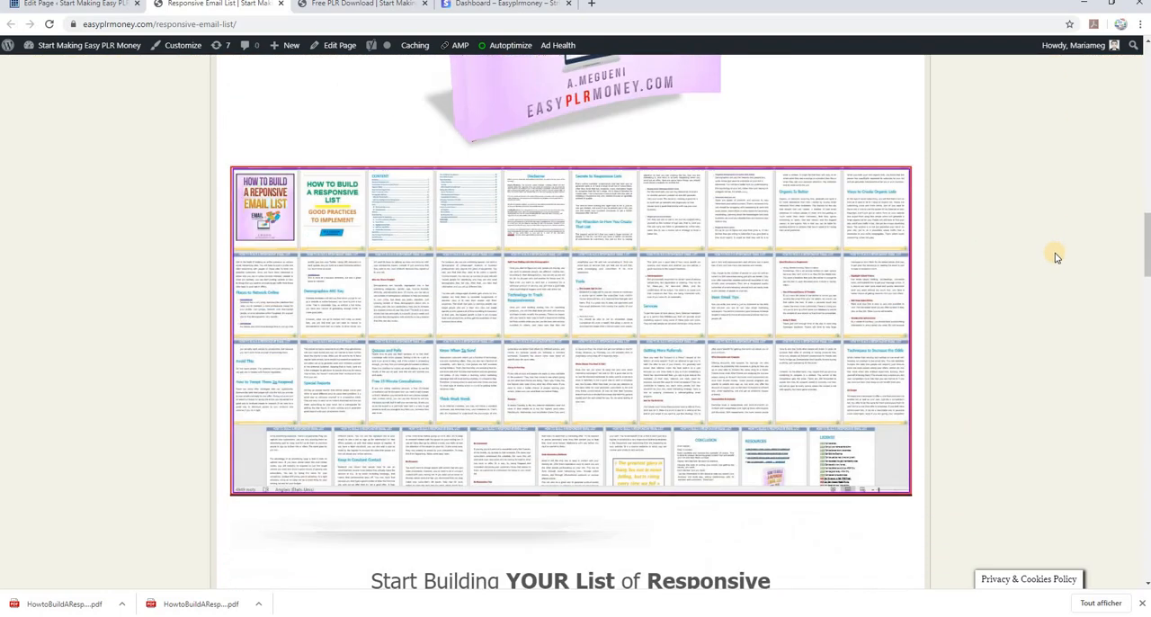
{"action": "scroll", "coordinate": [1056, 257], "scroll_direction": "down", "scroll_amount": 8}
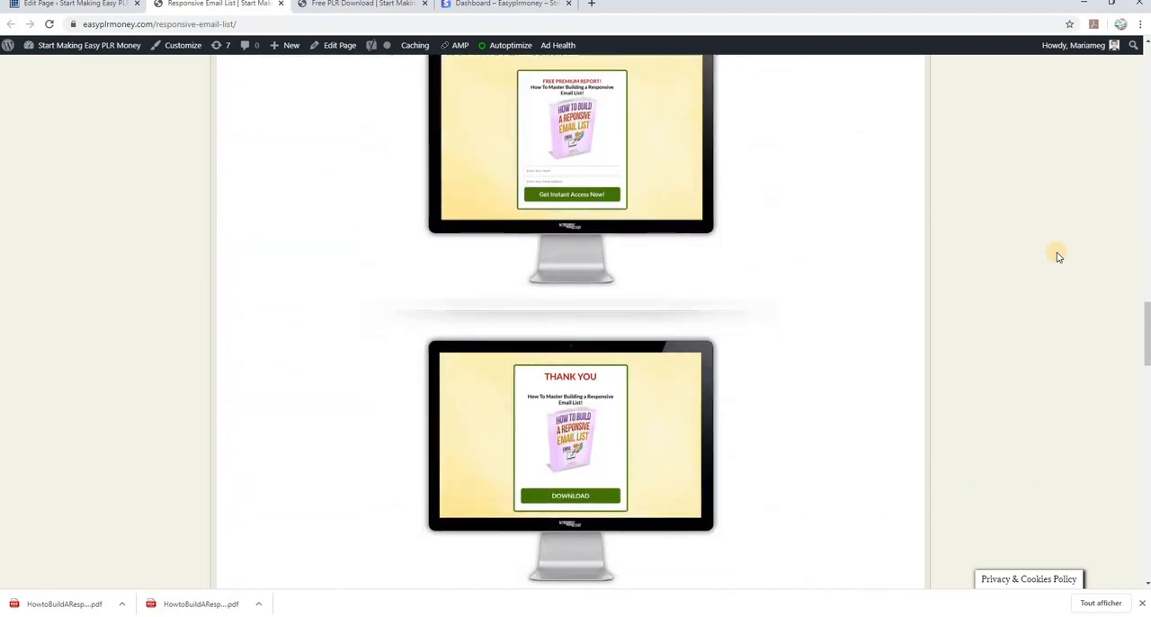
{"action": "scroll", "coordinate": [1051, 262], "scroll_direction": "down", "scroll_amount": 1}
{"action": "left_click_drag", "start_coordinate": [717, 287], "coordinate": [602, 294]}
{"action": "scroll", "coordinate": [823, 300], "scroll_direction": "down", "scroll_amount": 4}
{"action": "scroll", "coordinate": [823, 298], "scroll_direction": "down", "scroll_amount": 6}
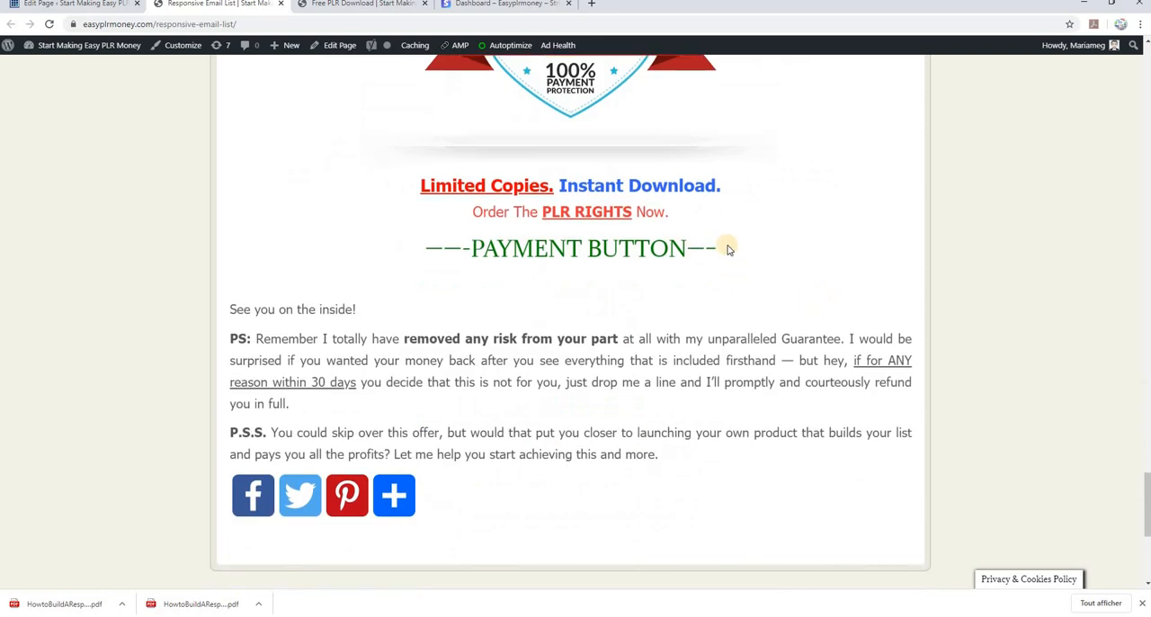
{"action": "left_click_drag", "start_coordinate": [727, 248], "coordinate": [690, 253]}
{"action": "scroll", "coordinate": [834, 260], "scroll_direction": "up", "scroll_amount": 1}
{"action": "scroll", "coordinate": [834, 261], "scroll_direction": "up", "scroll_amount": 20}
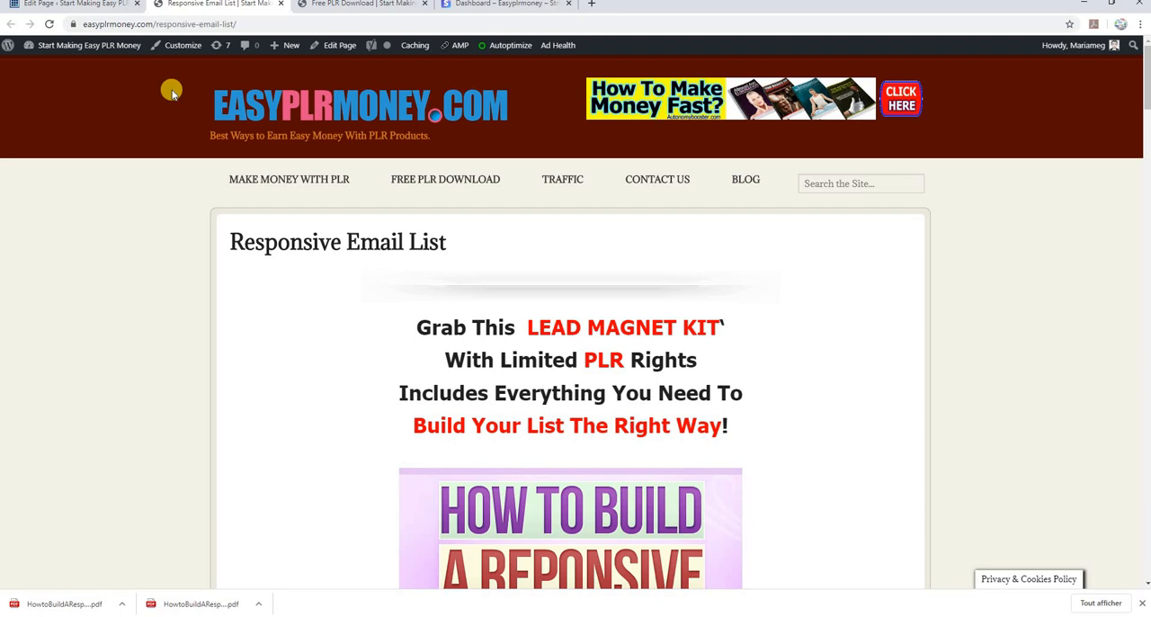
Create a new page titled "Thank you" and publish it
{"action": "left_click", "coordinate": [78, 7]}
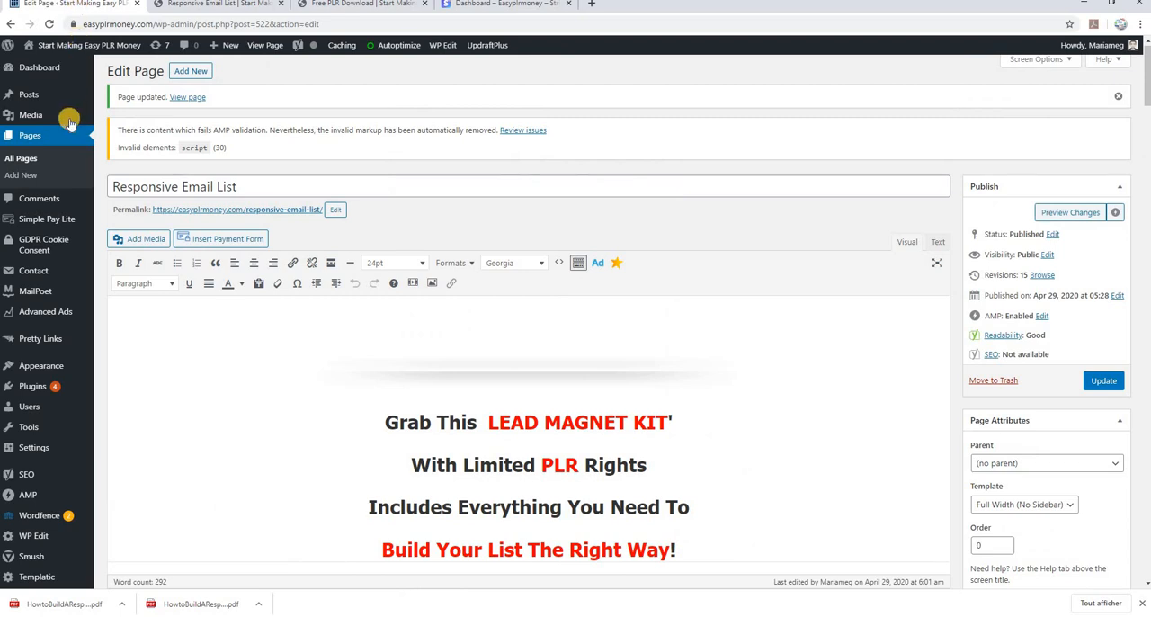
{"action": "left_click", "coordinate": [30, 176]}
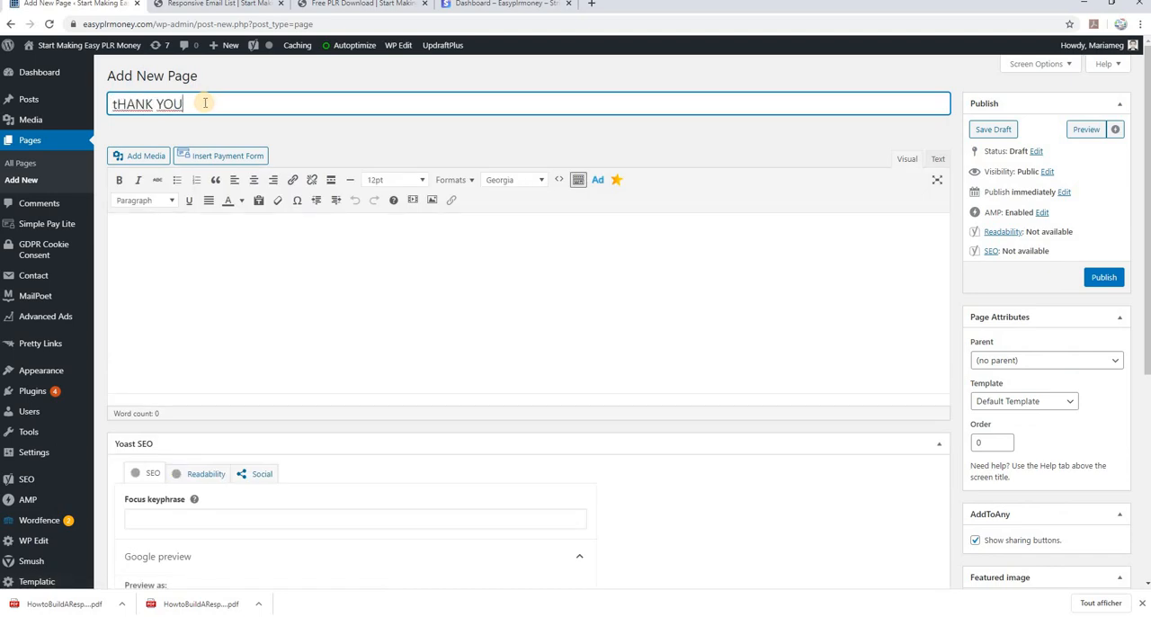
{"action": "left_click_drag", "start_coordinate": [200, 105], "coordinate": [102, 108]}
{"action": "key", "text": "Caps_Lock"}
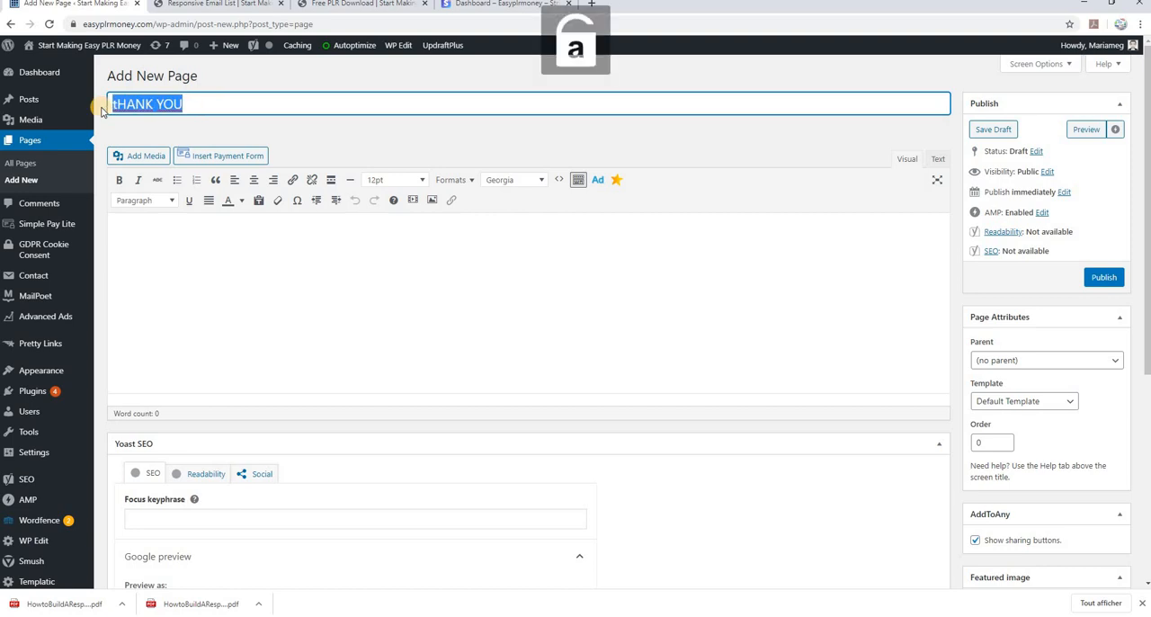
{"action": "type", "text": "Tha"}
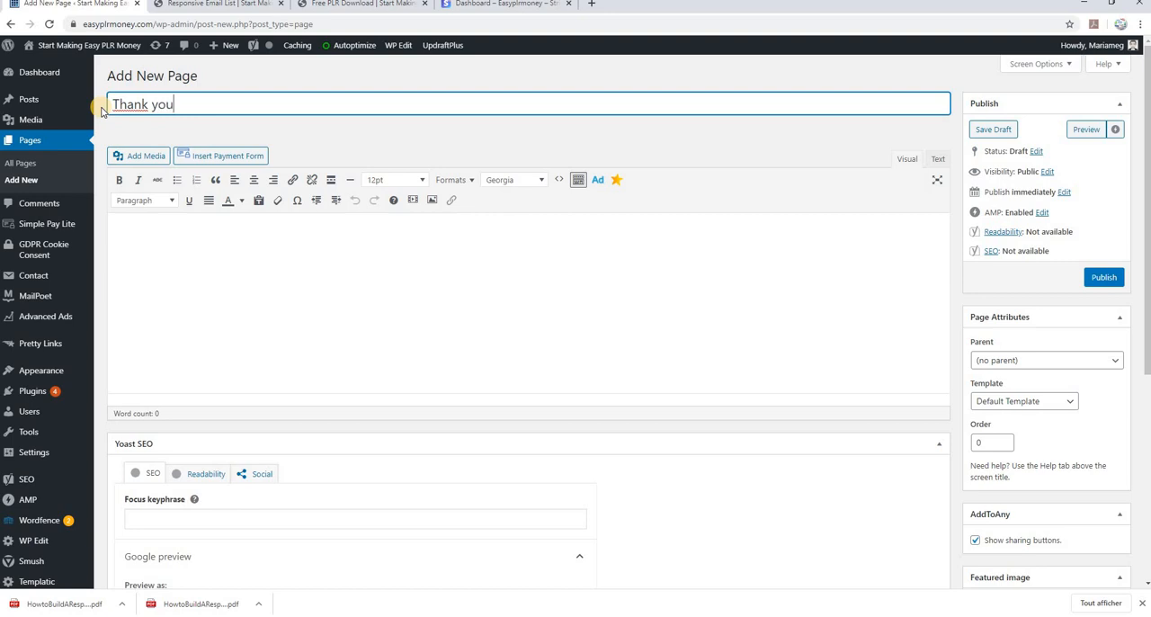
{"action": "type", "text": "nk you"}
{"action": "left_click", "coordinate": [1103, 277]}
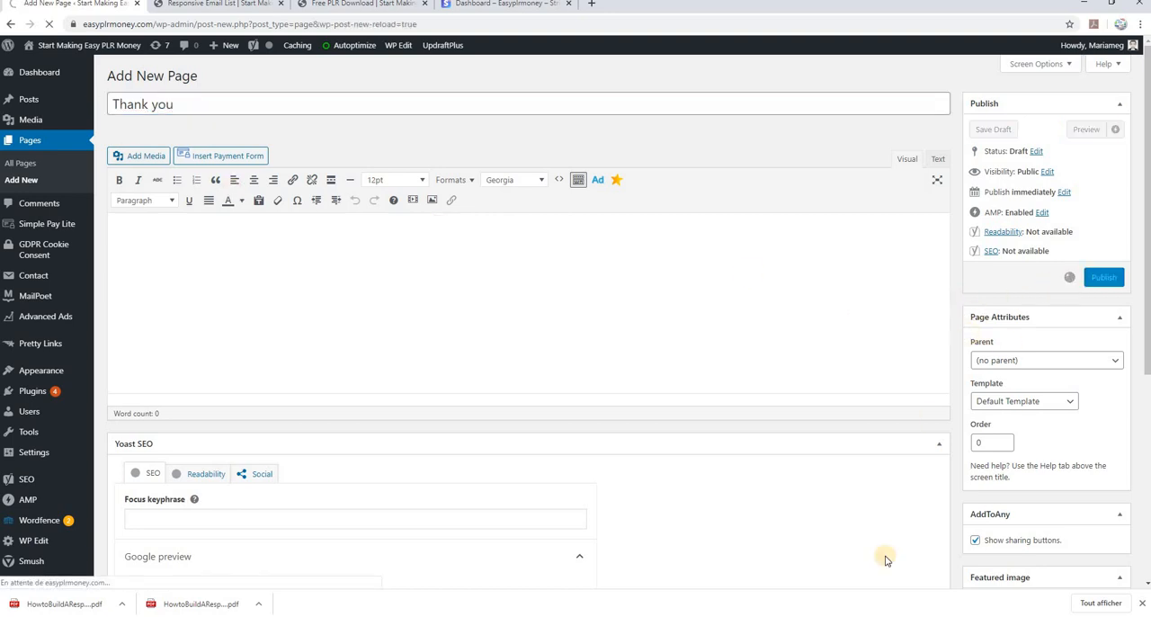
Copy the "THANK YOU FOR YOUR ORDER" download heading from the Nvu download page and paste it into the Thank you page in Chrome
{"action": "left_click", "coordinate": [633, 615]}
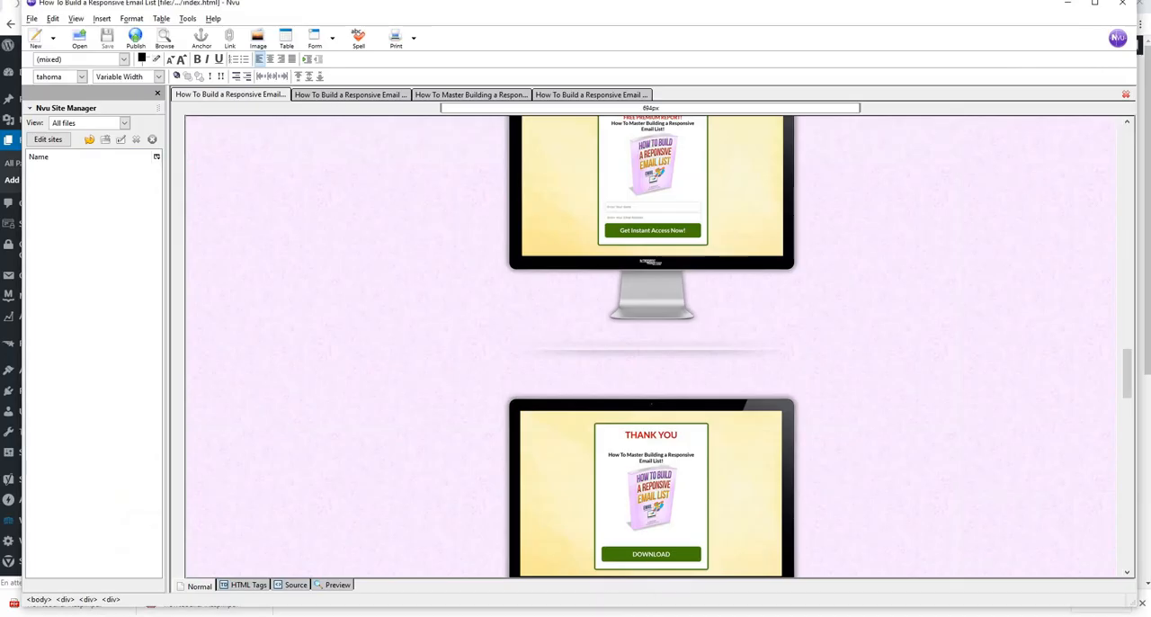
{"action": "left_click", "coordinate": [336, 96]}
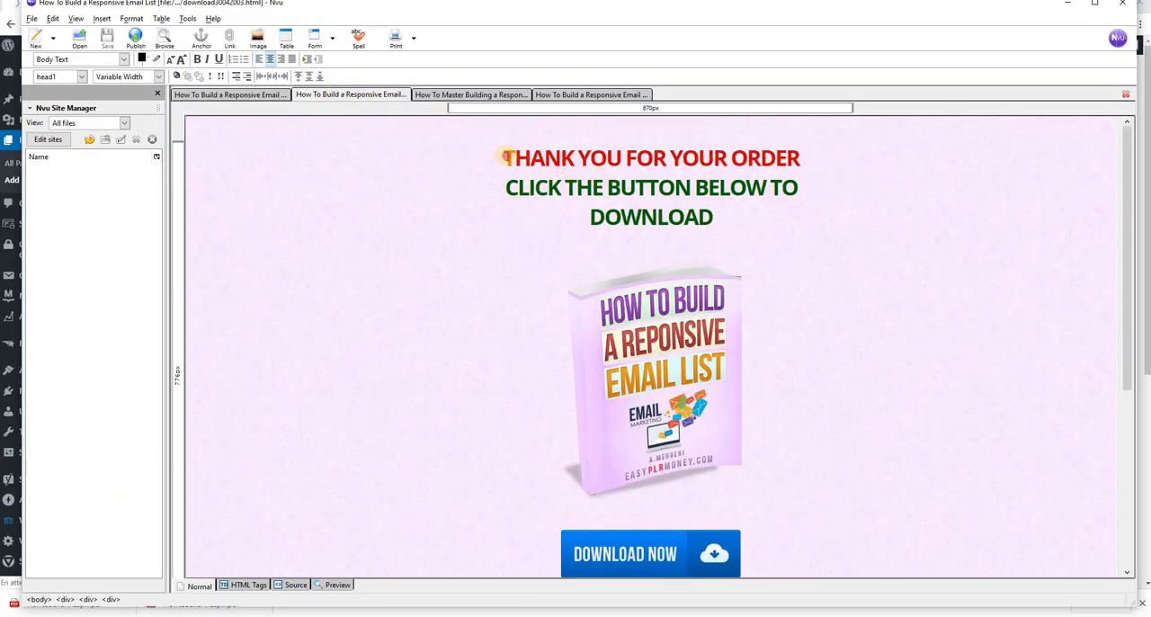
{"action": "left_click_drag", "start_coordinate": [505, 158], "coordinate": [759, 224]}
{"action": "right_click", "coordinate": [665, 186]}
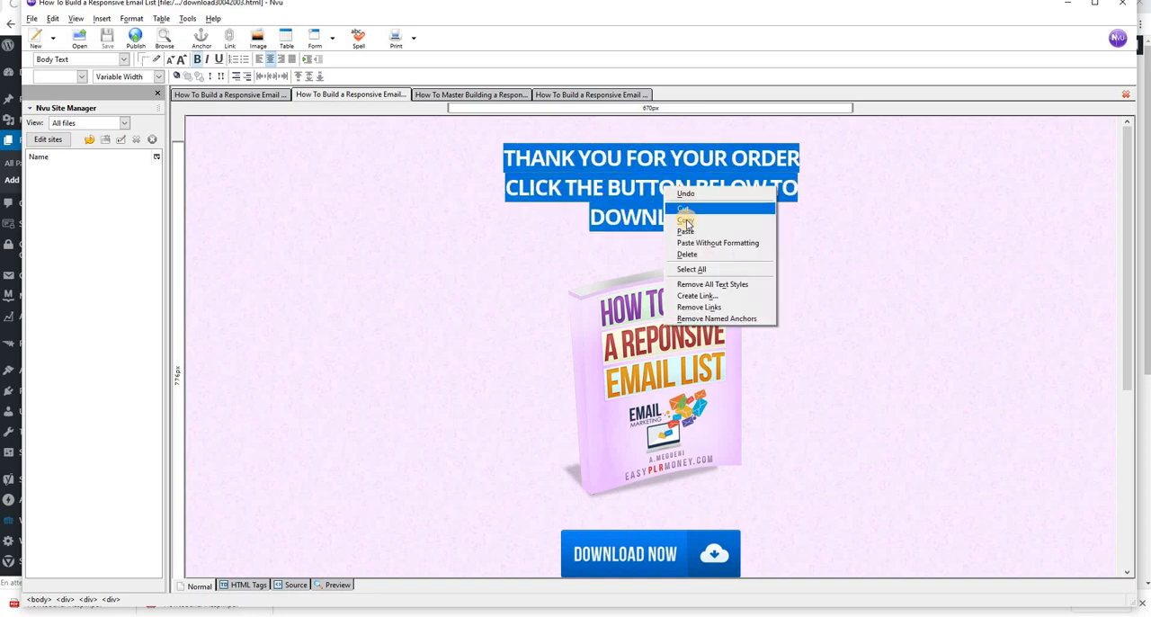
{"action": "left_click", "coordinate": [686, 220]}
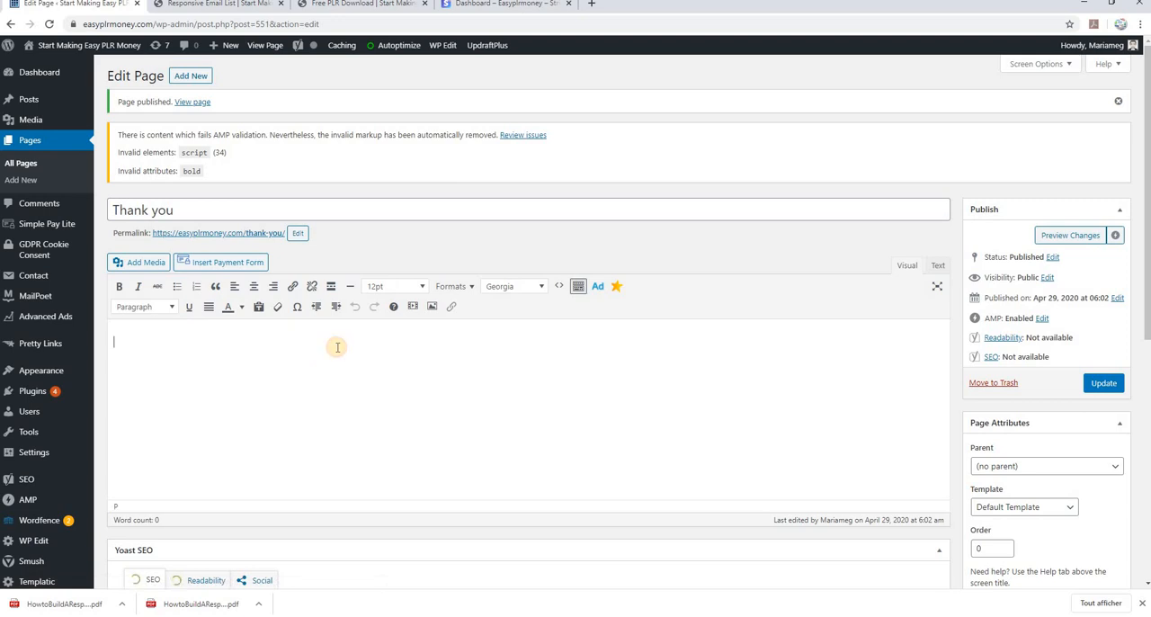
{"action": "key", "text": "ctrl+v"}
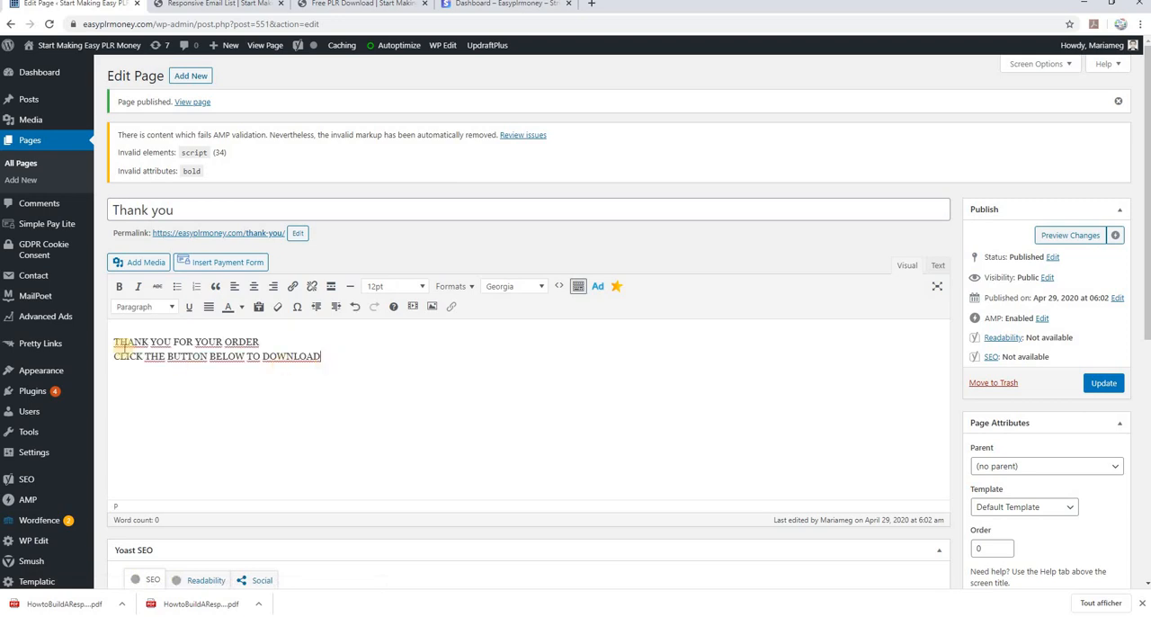
Format both lines of the thank-you text as centered Heading 1 in Tahoma
{"action": "left_click_drag", "start_coordinate": [114, 342], "coordinate": [374, 359]}
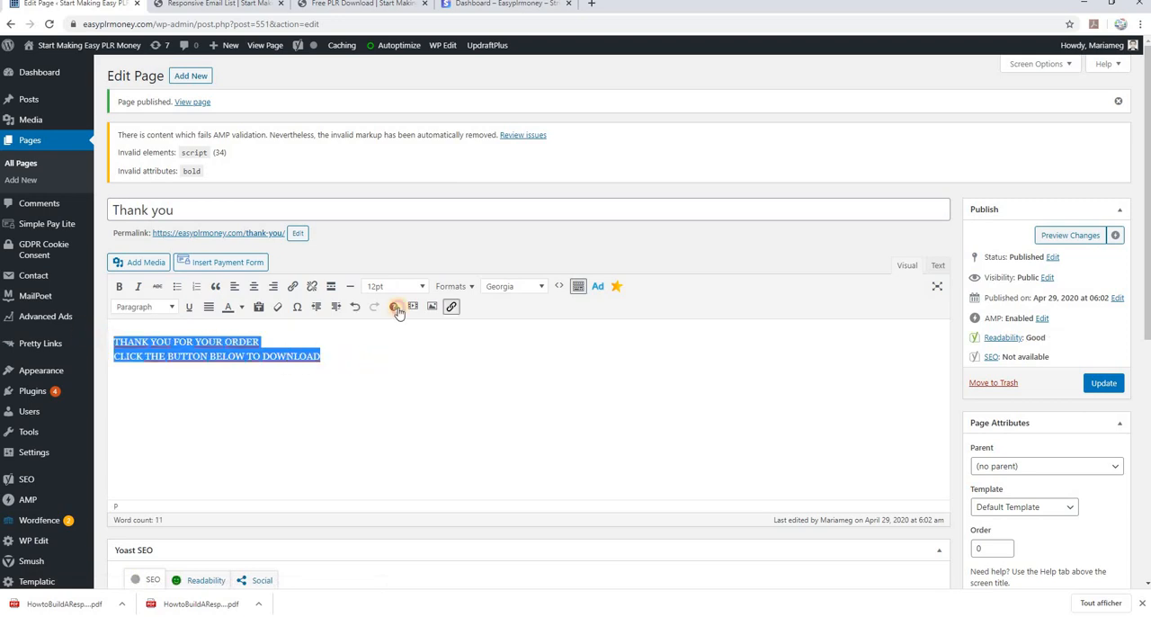
{"action": "left_click", "coordinate": [534, 287]}
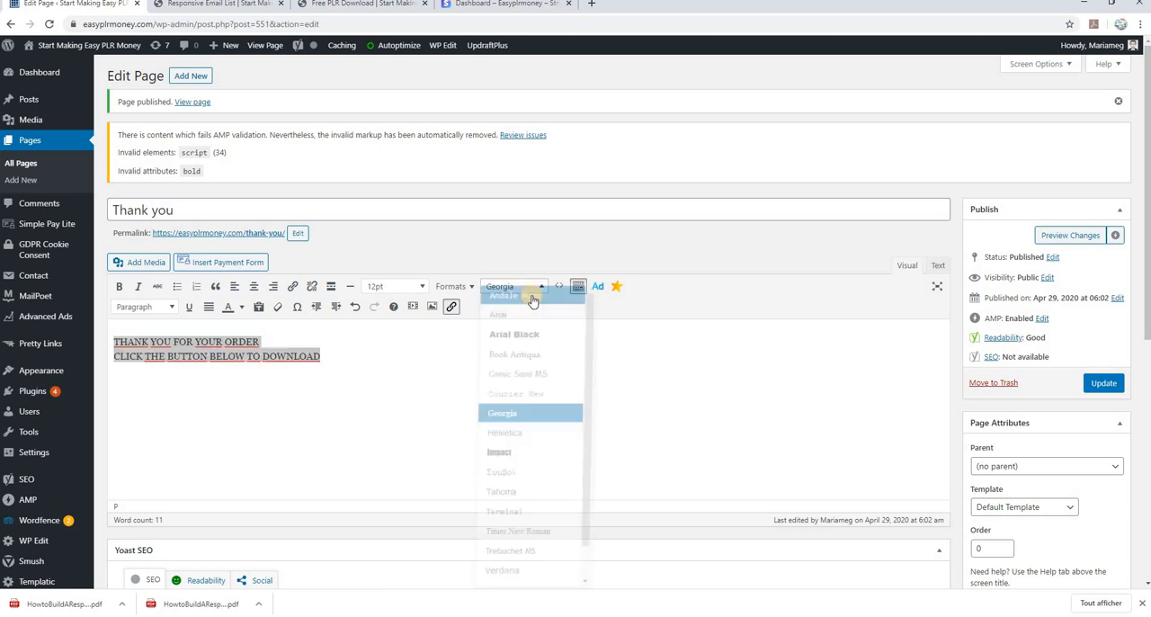
{"action": "left_click", "coordinate": [512, 494]}
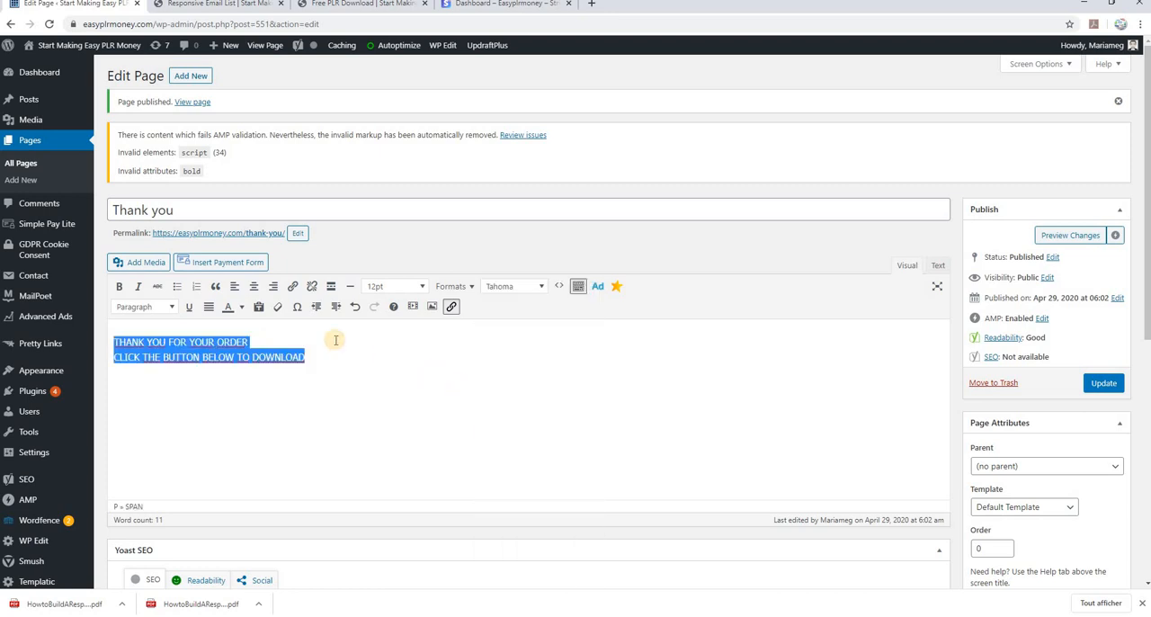
{"action": "left_click", "coordinate": [253, 285]}
{"action": "left_click", "coordinate": [169, 306]}
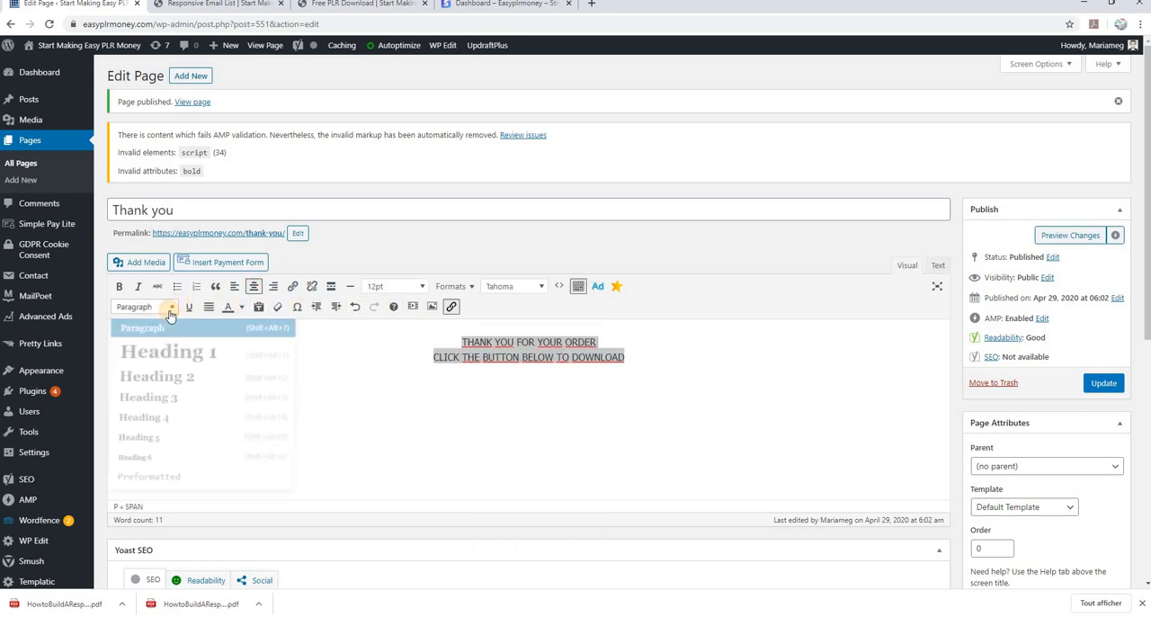
{"action": "left_click", "coordinate": [177, 352]}
{"action": "left_click", "coordinate": [566, 425]}
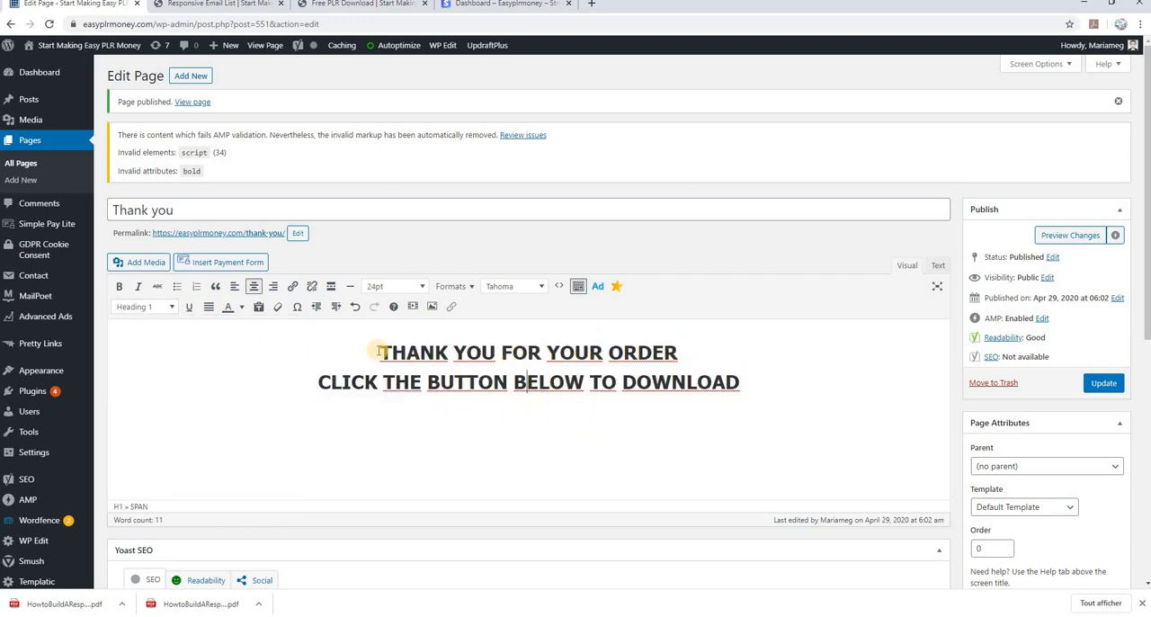
{"action": "left_click_drag", "start_coordinate": [385, 351], "coordinate": [394, 352]}
{"action": "left_click", "coordinate": [522, 418]}
Insert the flat "How to Build a Reponsive Email List" cover from the media library below the heading and center it
{"action": "left_click", "coordinate": [750, 381]}
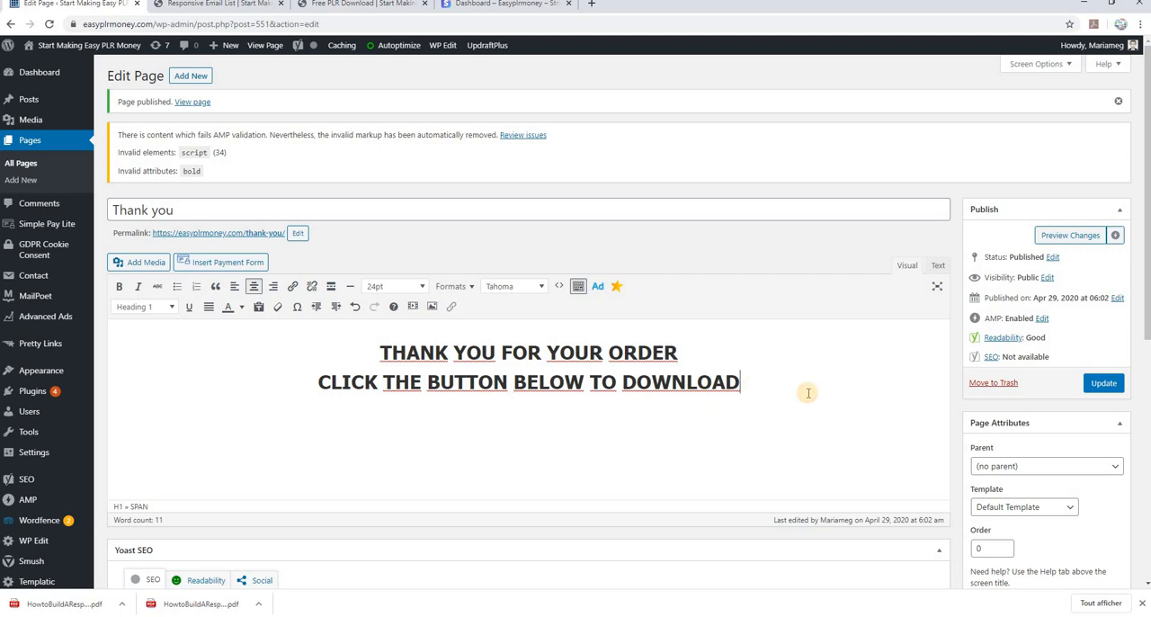
{"action": "key", "text": "Return"}
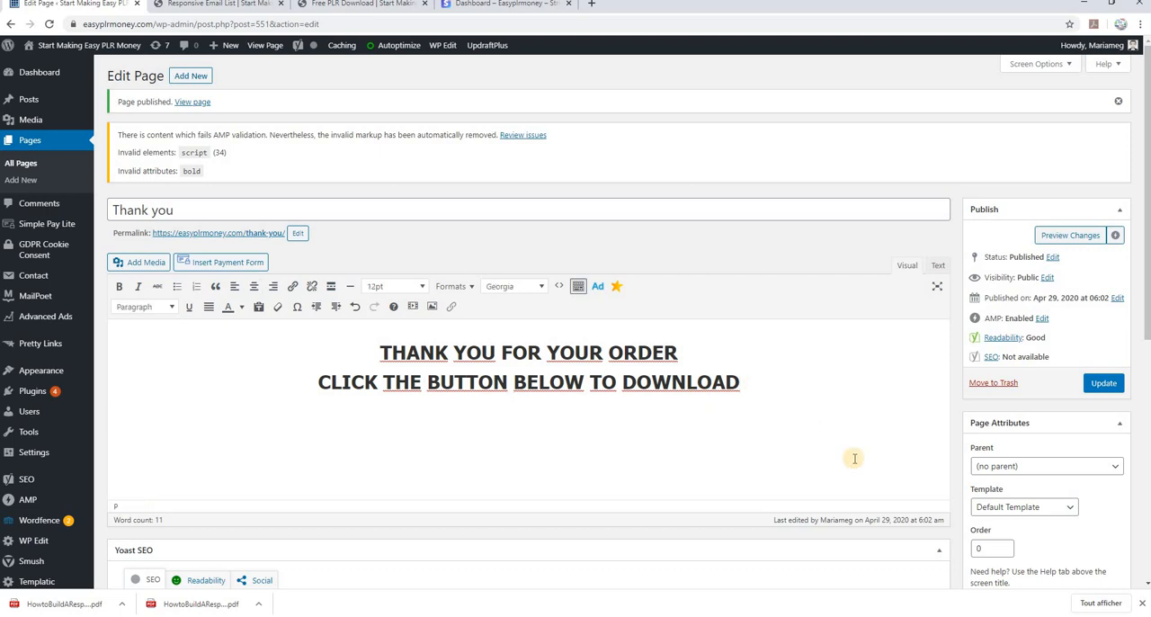
{"action": "left_click", "coordinate": [145, 263]}
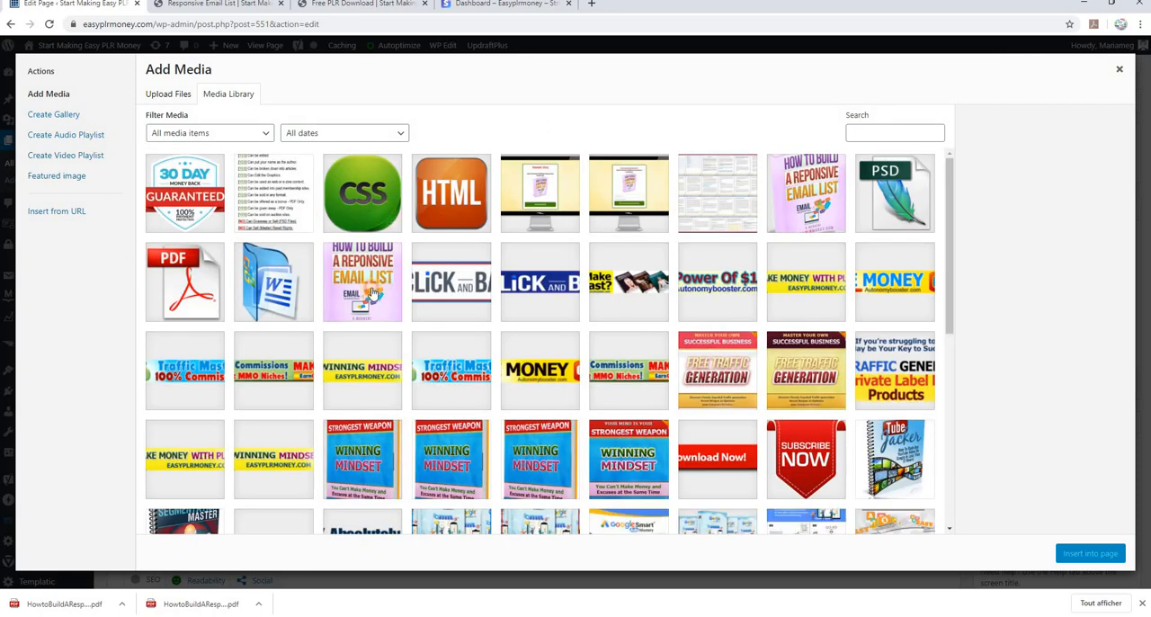
{"action": "left_click", "coordinate": [371, 291]}
{"action": "left_click", "coordinate": [1095, 552]}
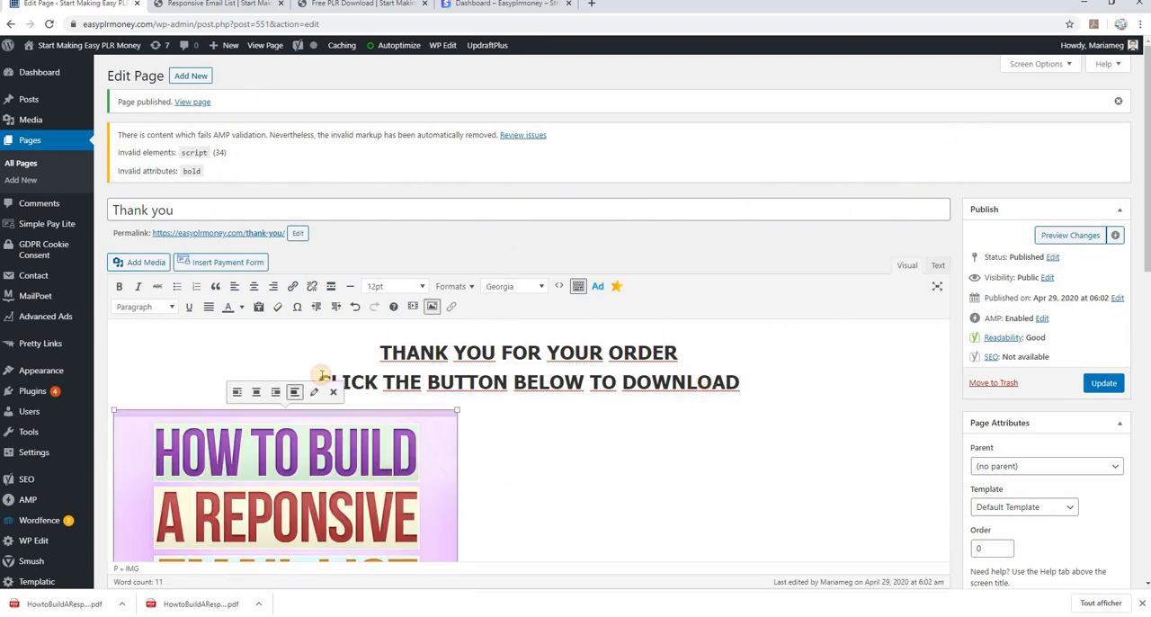
{"action": "left_click", "coordinate": [253, 286]}
Add a new centered empty line below the cover image on the Thank you page
{"action": "scroll", "coordinate": [740, 465], "scroll_direction": "down", "scroll_amount": 3}
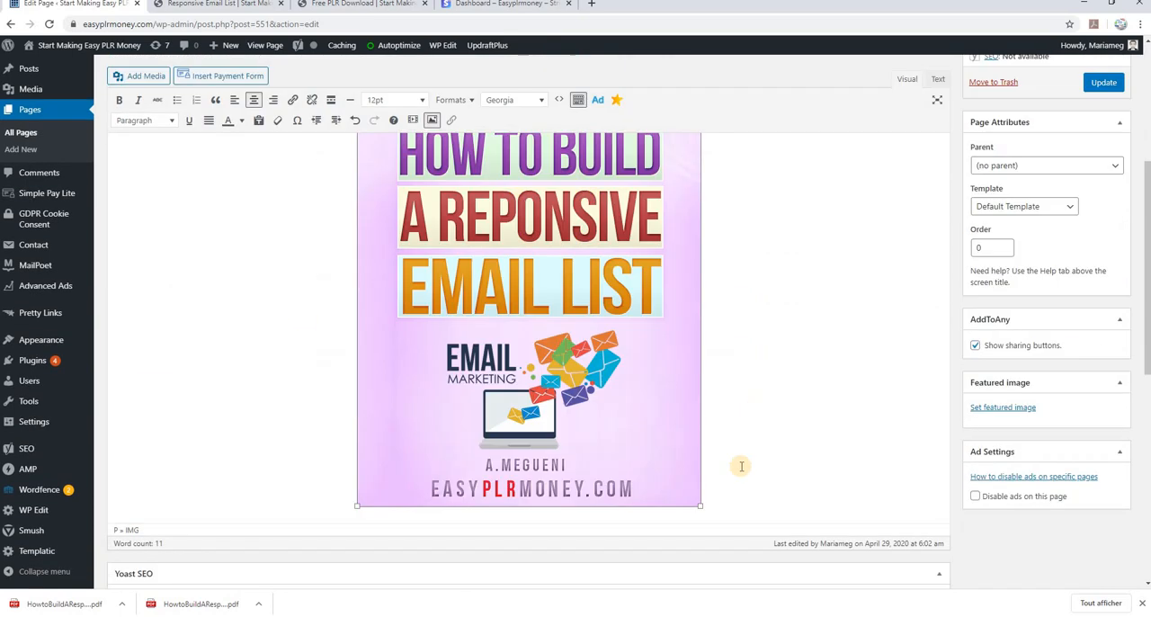
{"action": "left_click", "coordinate": [728, 500]}
{"action": "key", "text": "Return"}
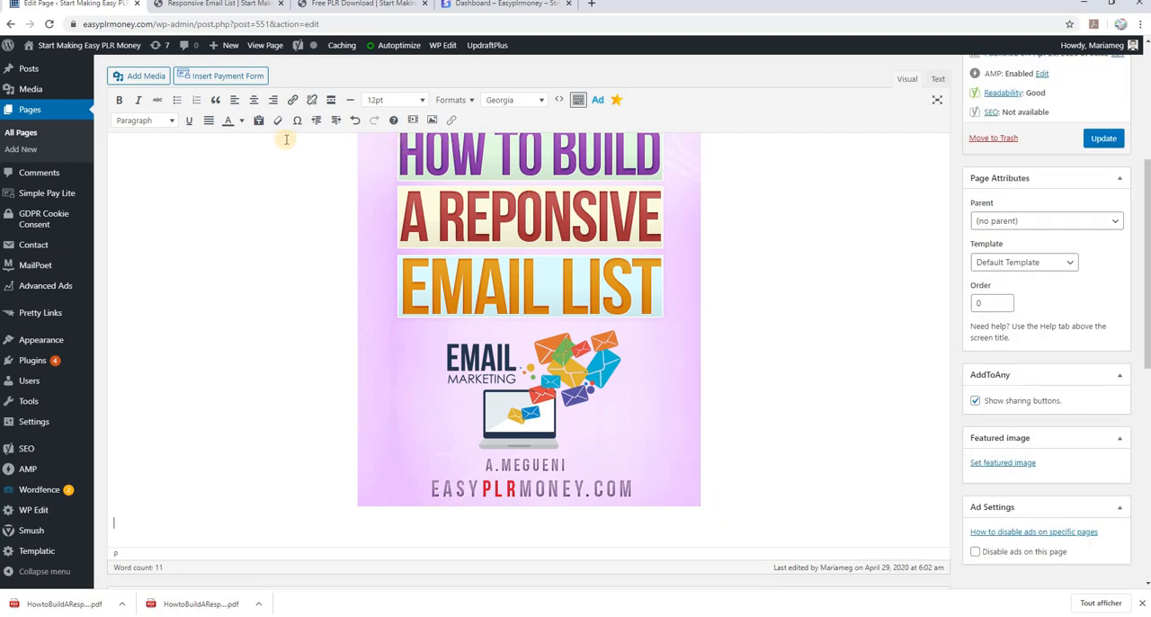
{"action": "left_click", "coordinate": [254, 101]}
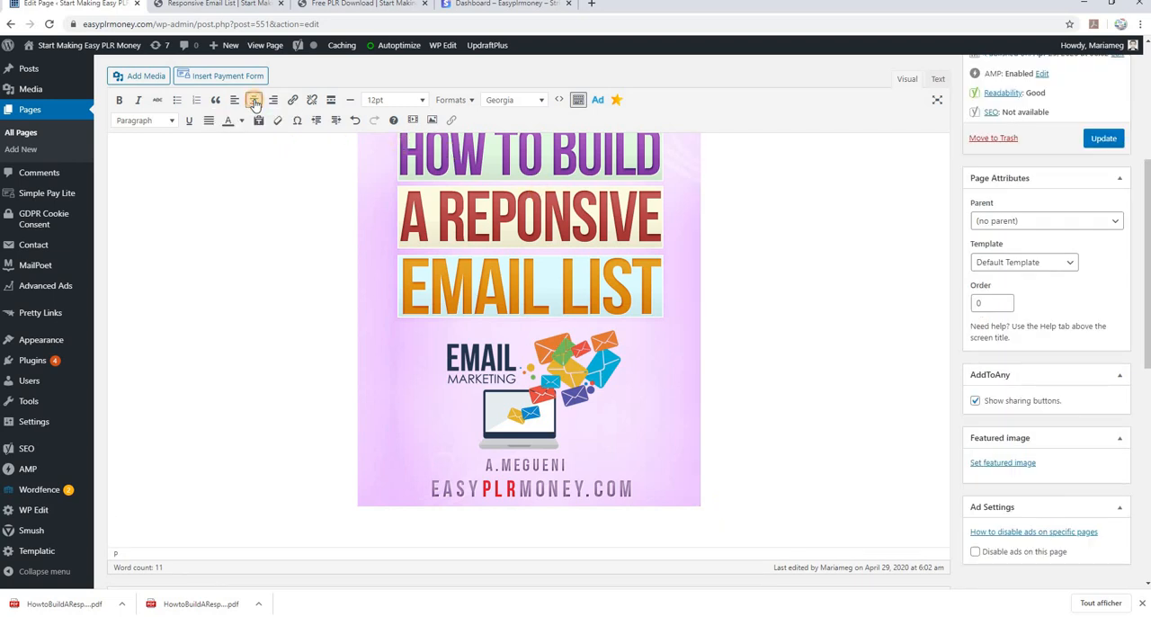
Add the blue Download Now button image button1-300x100 to the media library and insert it below the cover
{"action": "left_click", "coordinate": [142, 76]}
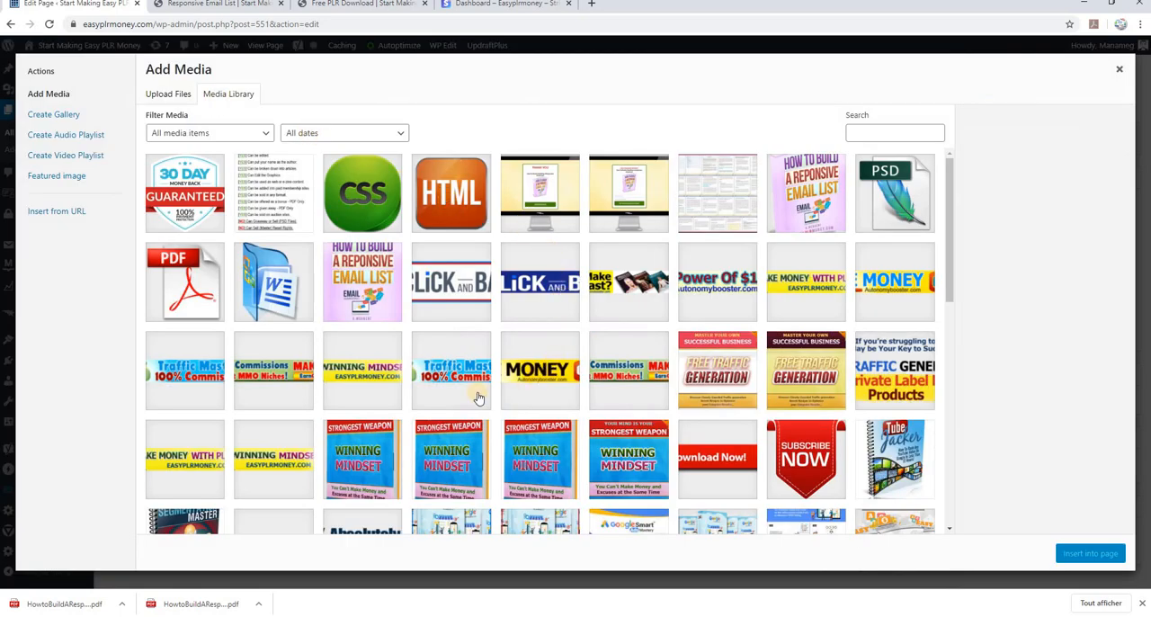
{"action": "scroll", "coordinate": [568, 358], "scroll_direction": "down", "scroll_amount": 15}
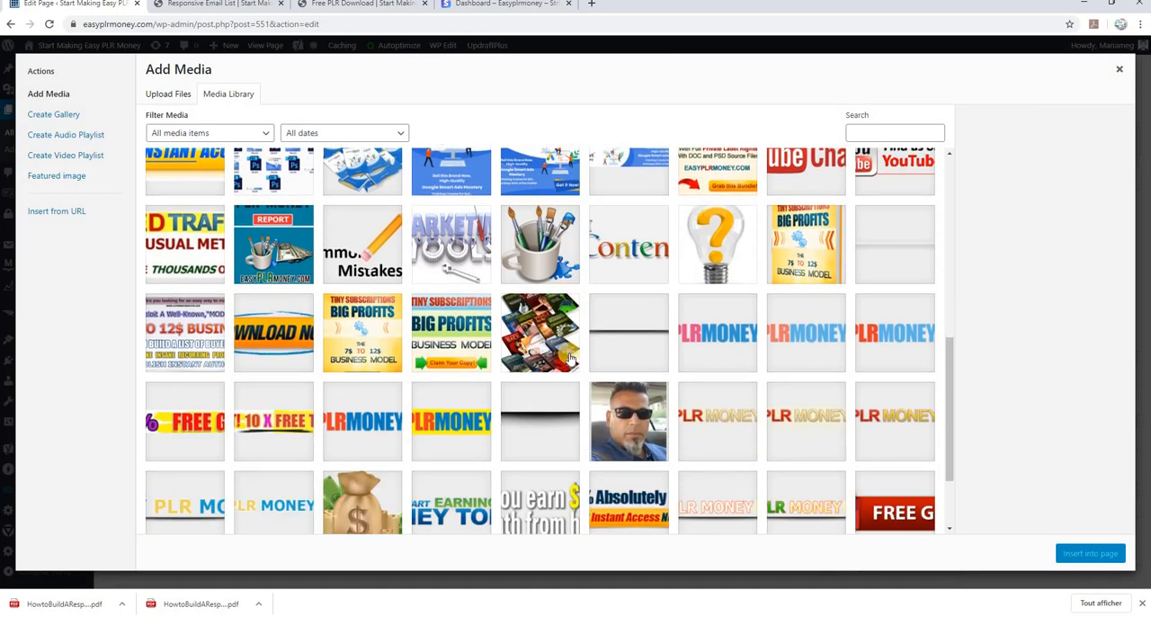
{"action": "scroll", "coordinate": [568, 358], "scroll_direction": "down", "scroll_amount": 2}
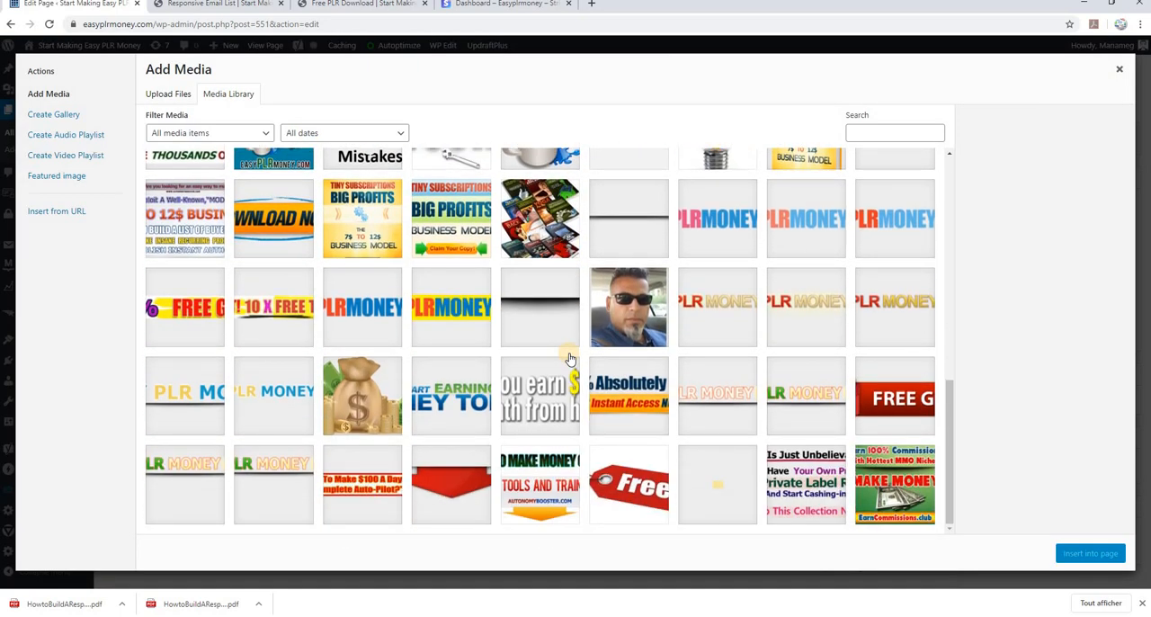
{"action": "scroll", "coordinate": [568, 358], "scroll_direction": "up", "scroll_amount": 1}
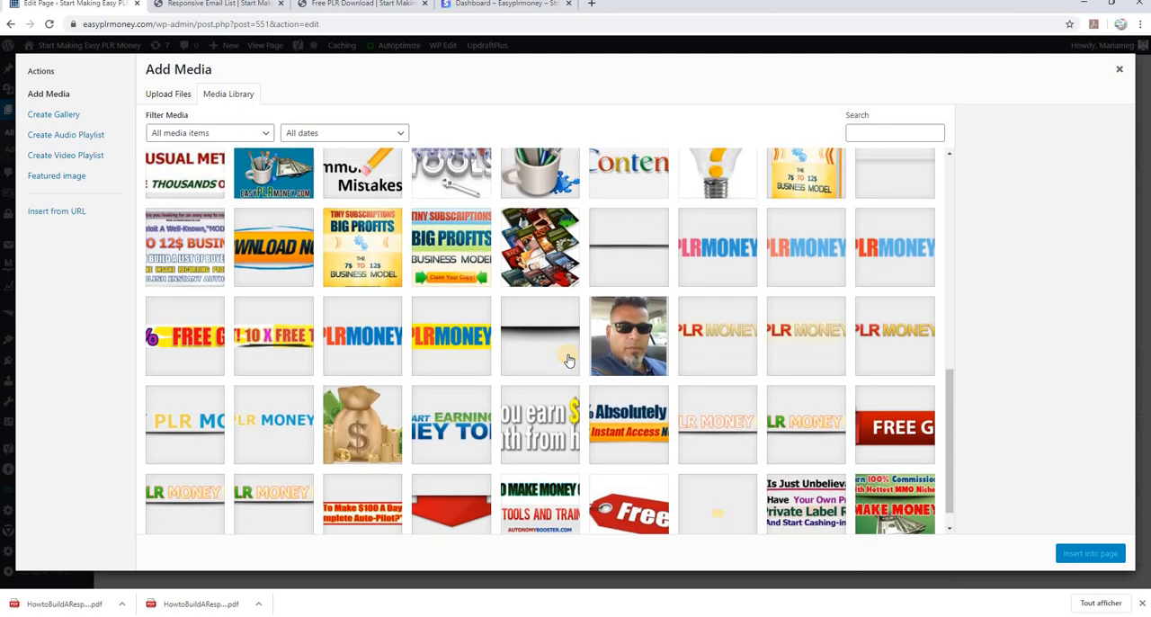
{"action": "scroll", "coordinate": [568, 358], "scroll_direction": "up", "scroll_amount": 4}
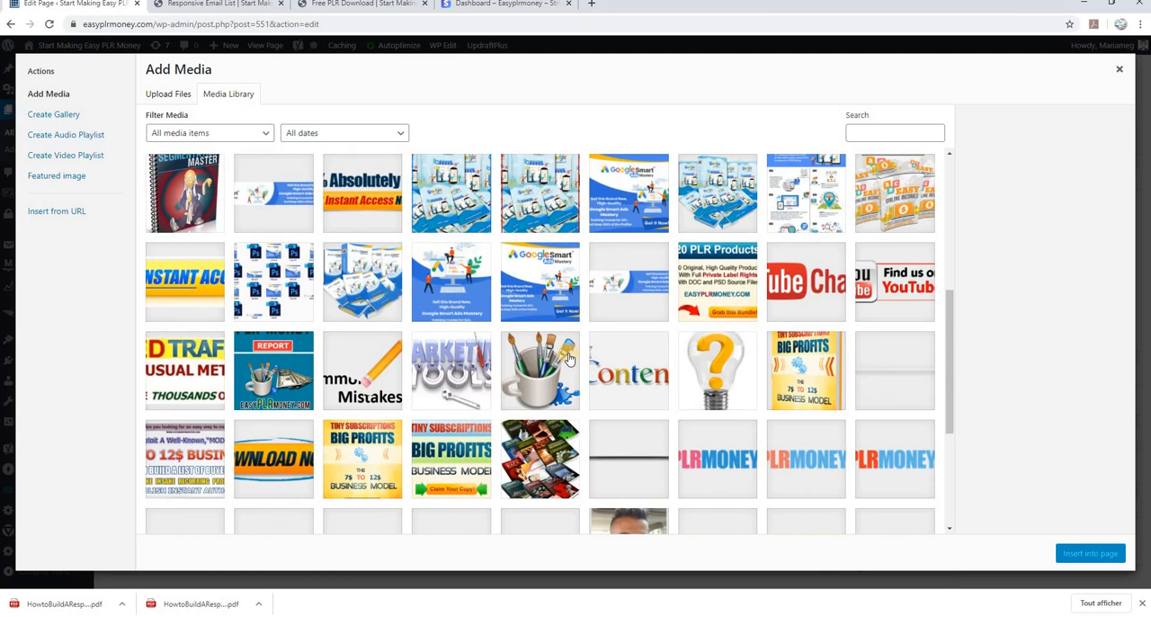
{"action": "scroll", "coordinate": [567, 360], "scroll_direction": "down", "scroll_amount": 4}
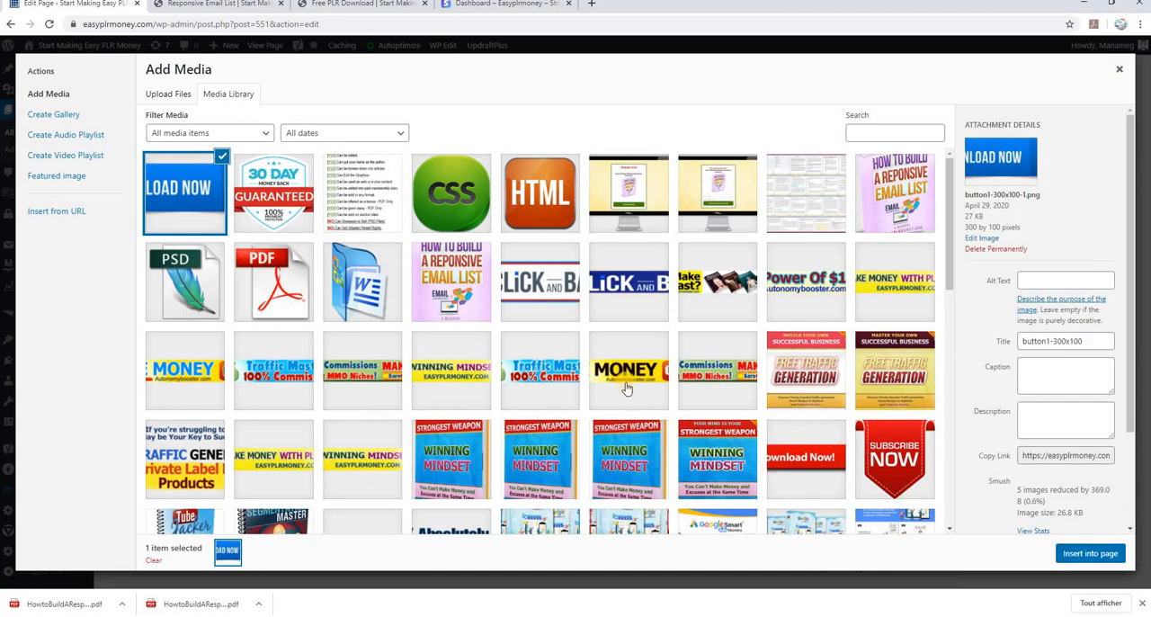
{"action": "left_click", "coordinate": [171, 197]}
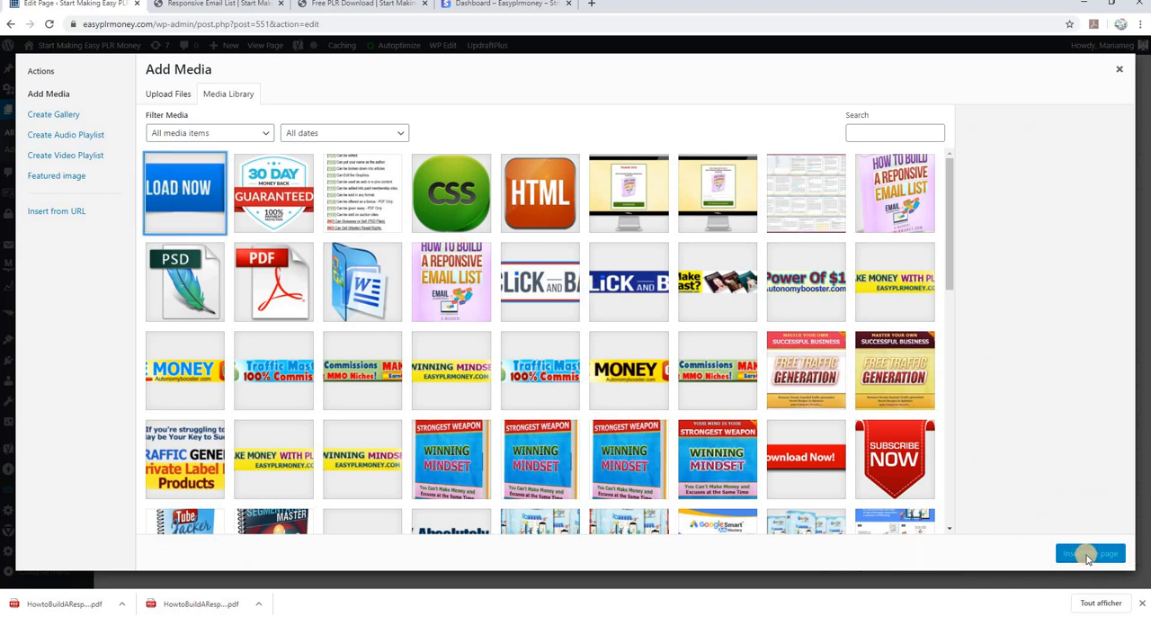
{"action": "left_click", "coordinate": [174, 191]}
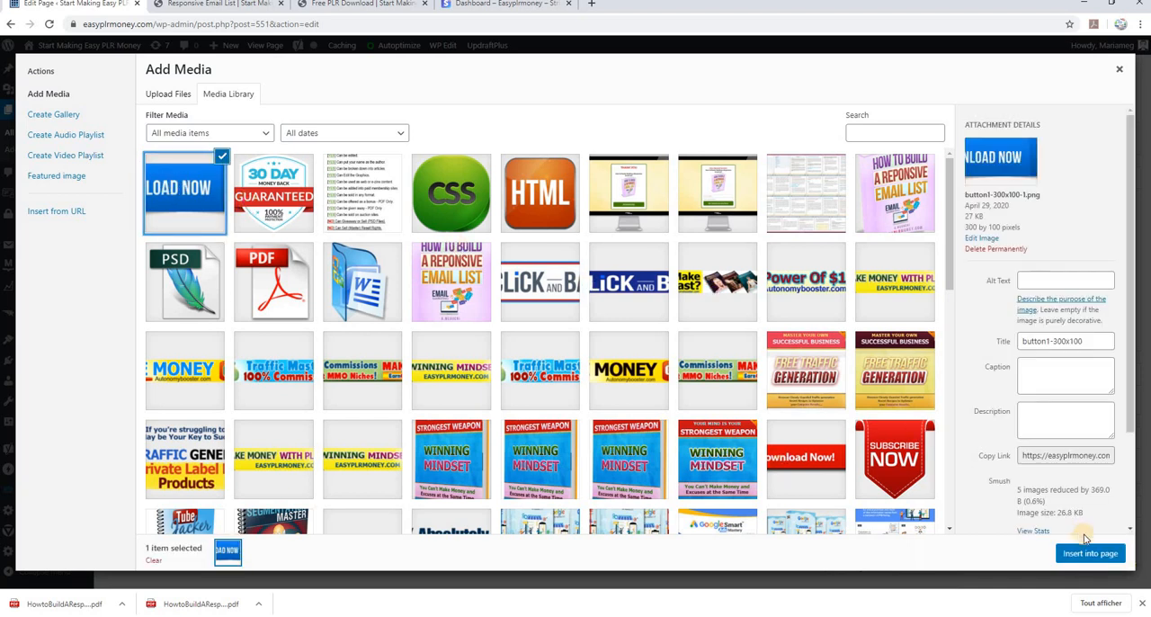
{"action": "left_click", "coordinate": [1084, 553]}
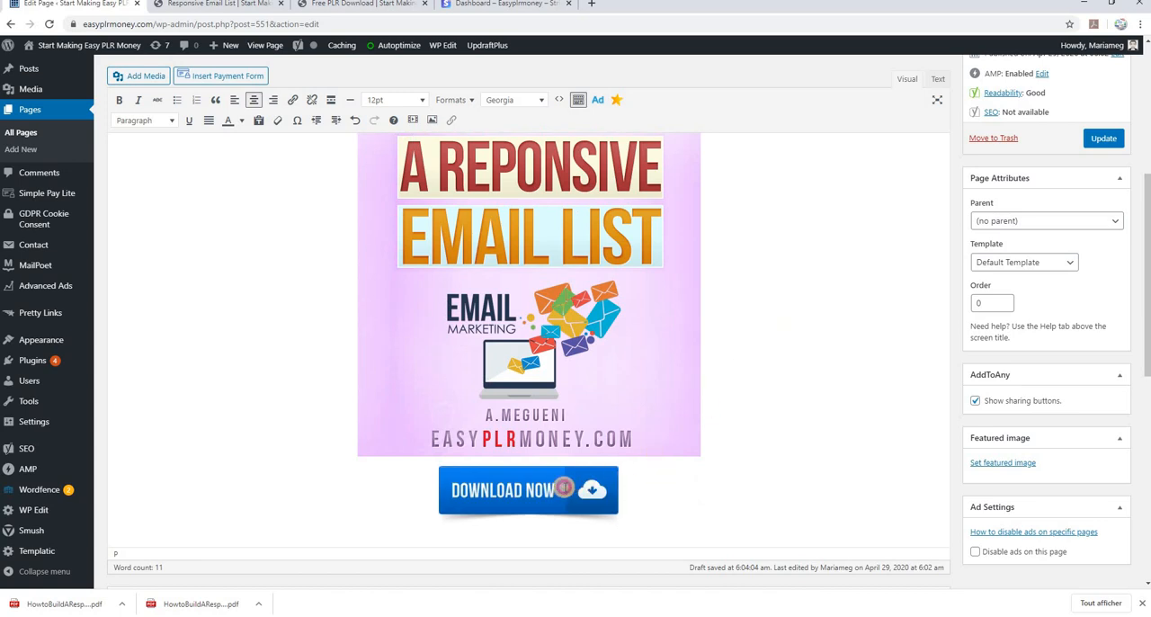
Leave a blank line below the Download Now button and write "Please contact us is You need anything"
{"action": "left_click", "coordinate": [563, 488]}
{"action": "scroll", "coordinate": [728, 447], "scroll_direction": "down", "scroll_amount": 2}
{"action": "left_click", "coordinate": [647, 393]}
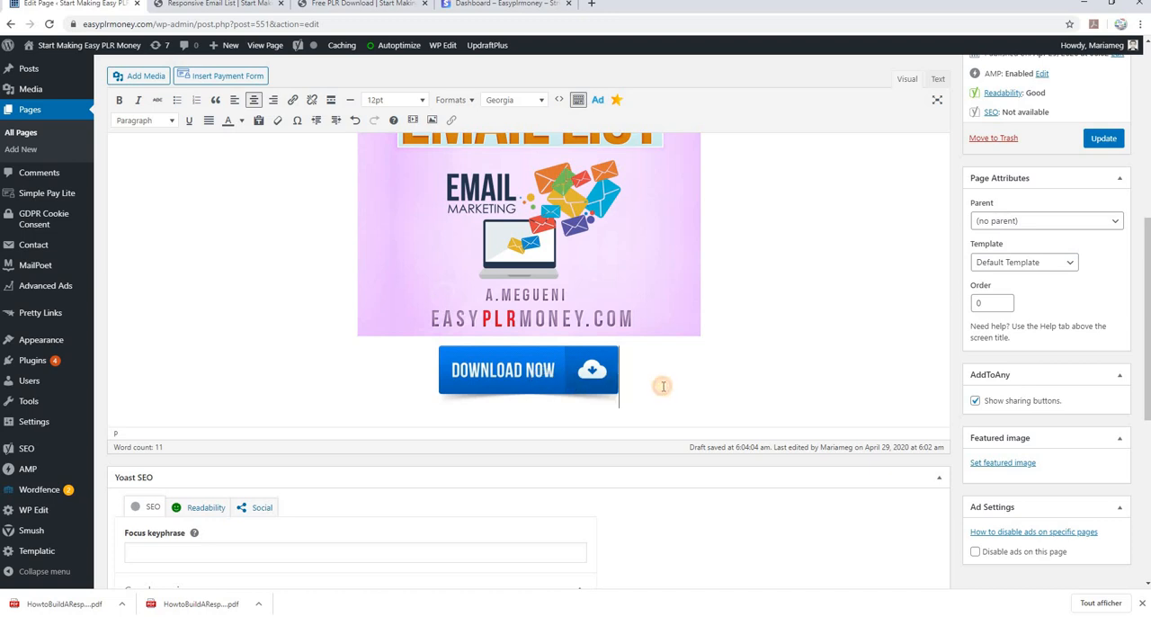
{"action": "key", "text": "Return"}
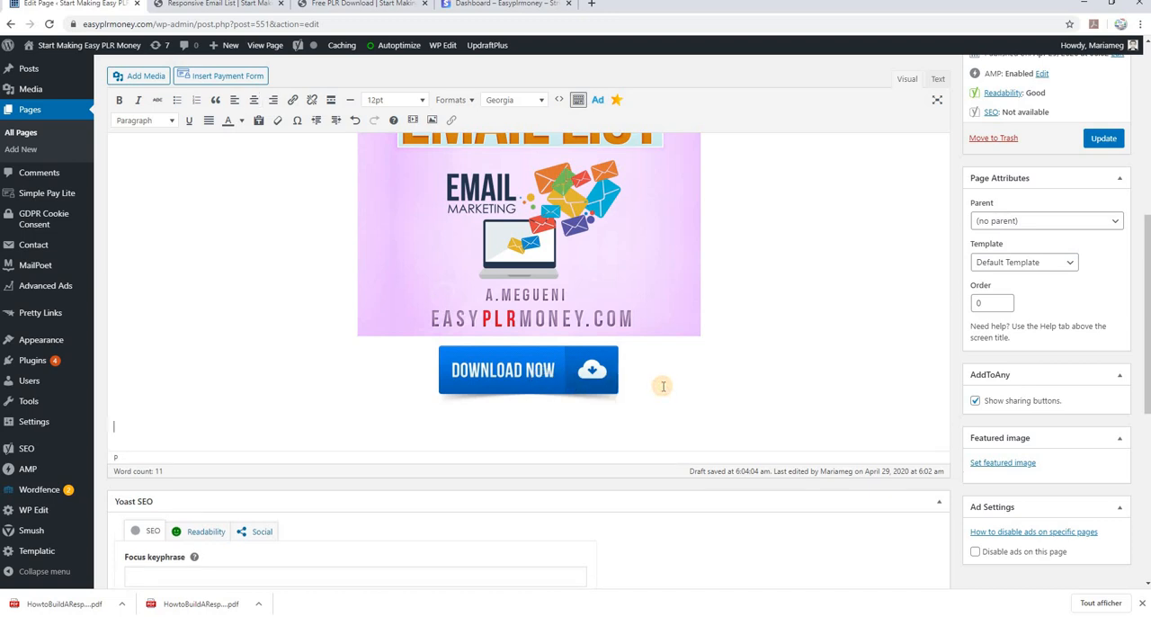
{"action": "key", "text": "Return"}
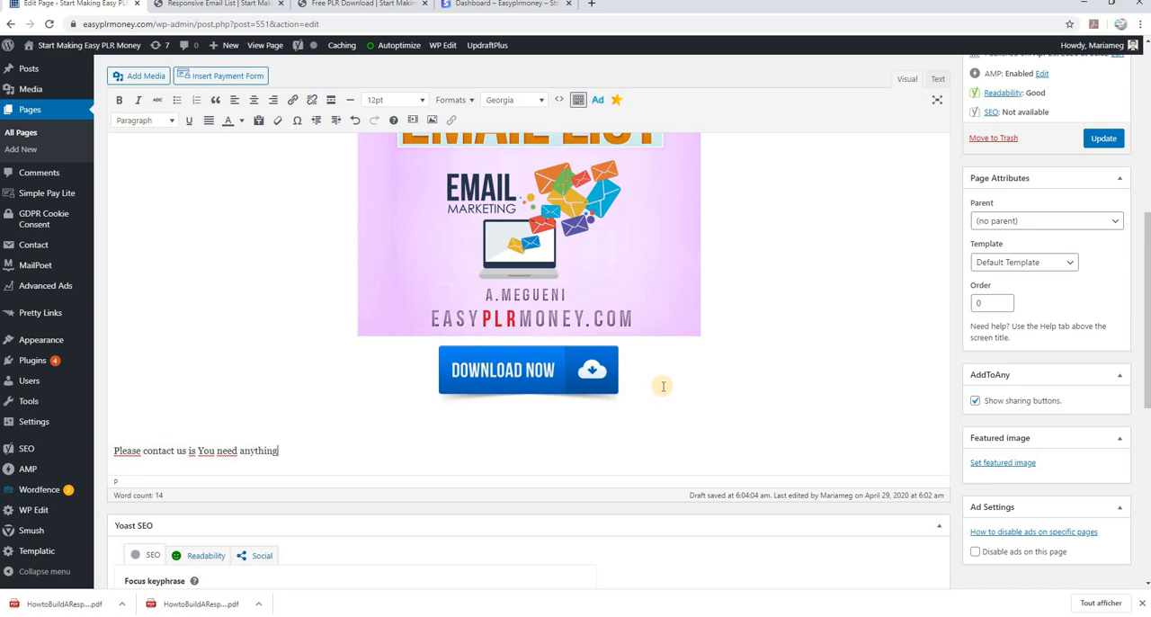
Format the contact line as centered 18pt Tahoma text and update the page
{"action": "left_click_drag", "start_coordinate": [301, 450], "coordinate": [105, 457]}
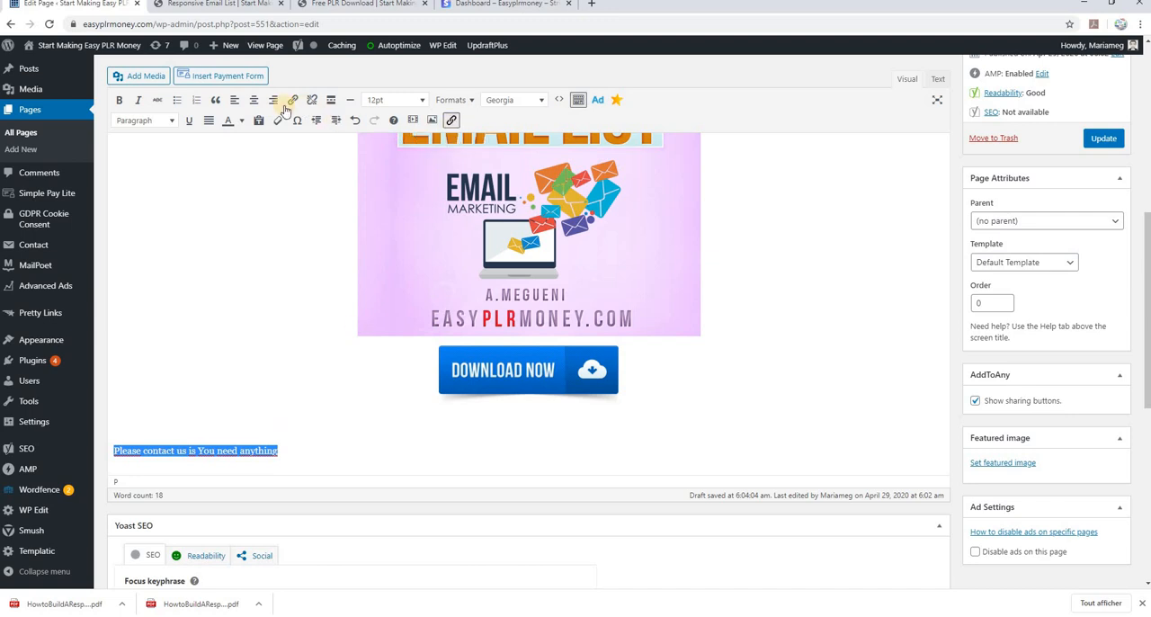
{"action": "left_click", "coordinate": [252, 101]}
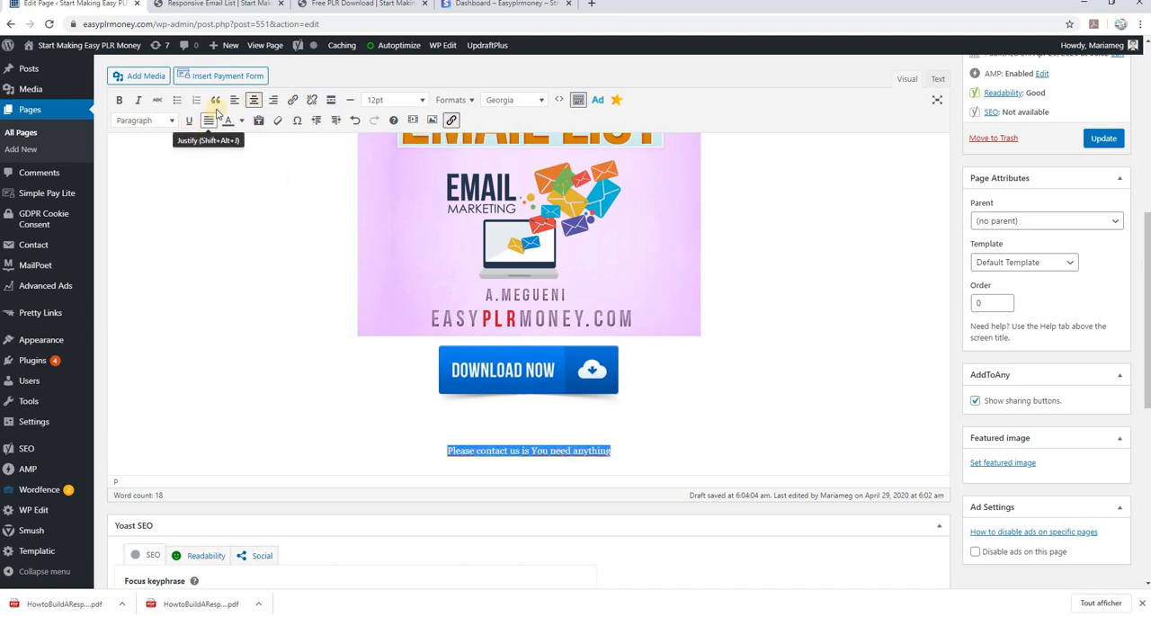
{"action": "left_click", "coordinate": [422, 100]}
{"action": "left_click", "coordinate": [393, 240]}
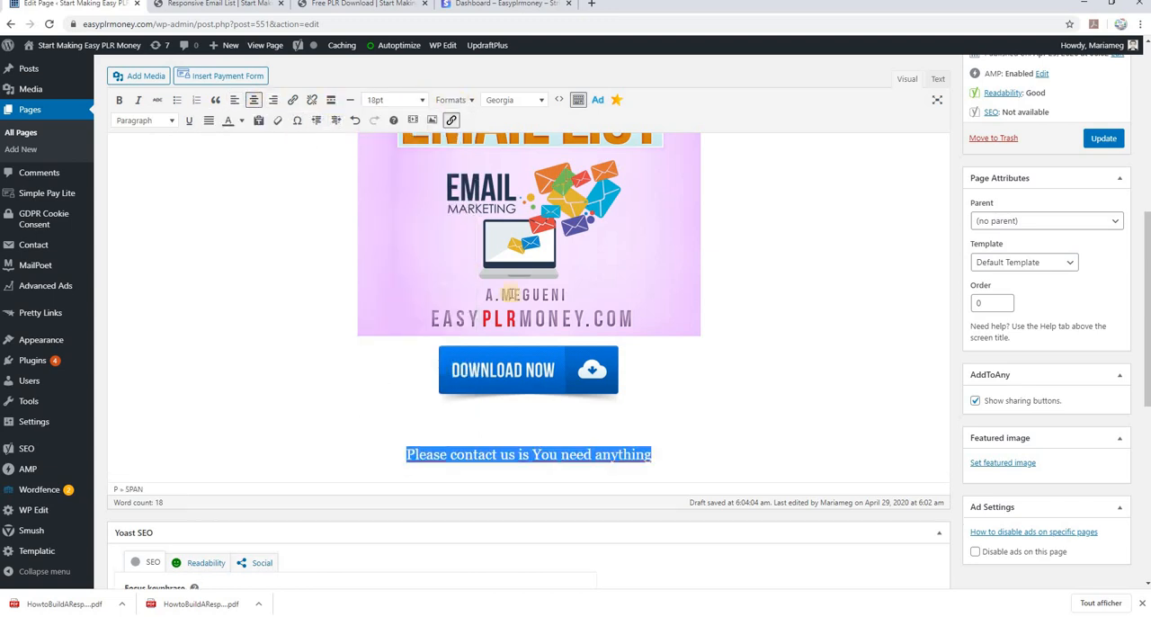
{"action": "scroll", "coordinate": [642, 365], "scroll_direction": "down", "scroll_amount": 1}
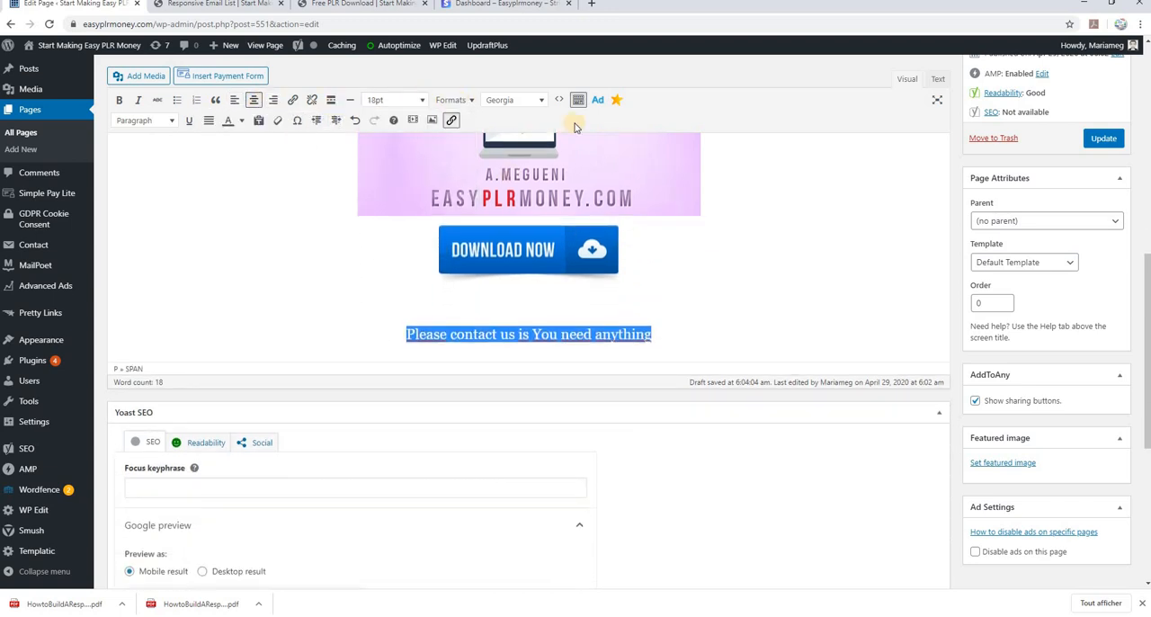
{"action": "left_click", "coordinate": [532, 101]}
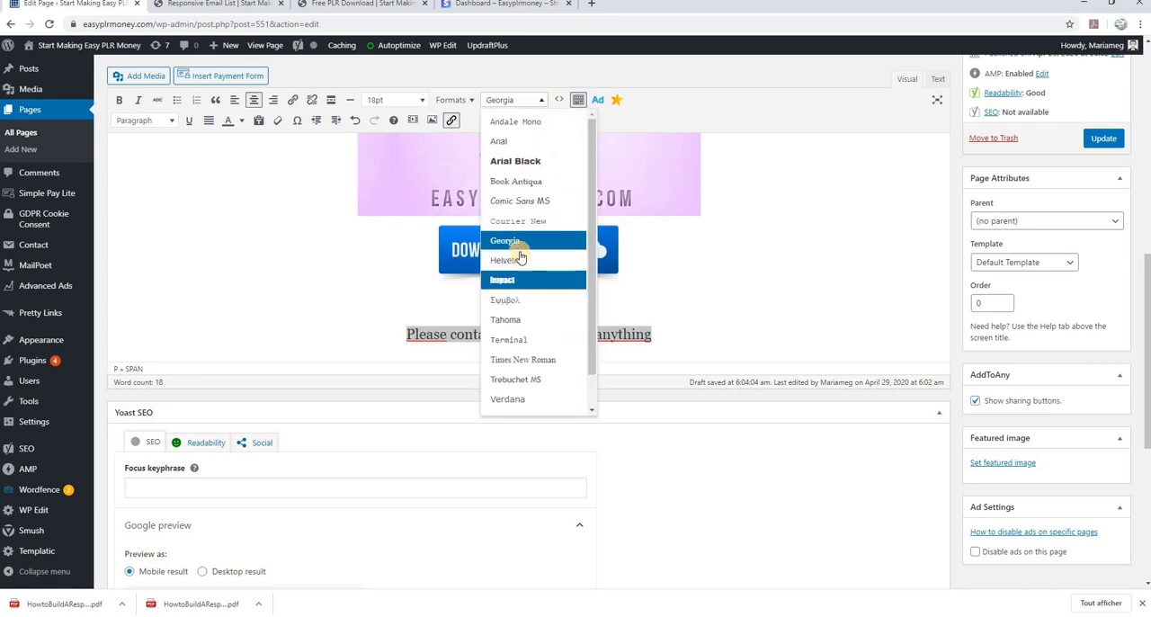
{"action": "left_click", "coordinate": [506, 320]}
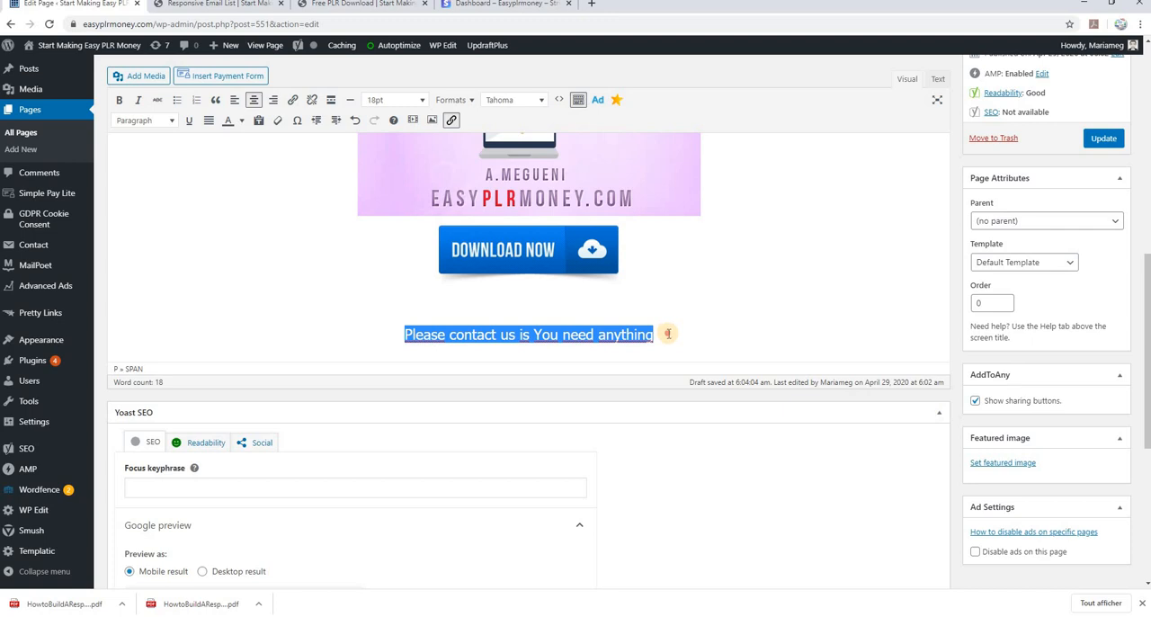
{"action": "left_click", "coordinate": [667, 334]}
{"action": "left_click", "coordinate": [1093, 141]}
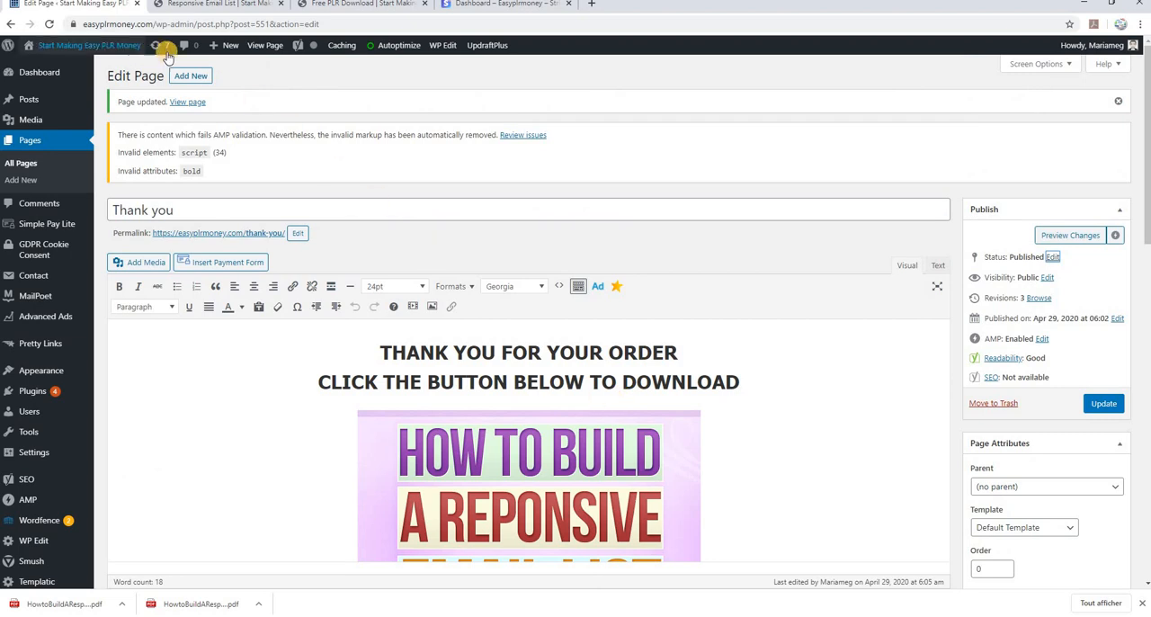
Open the published Thank you page in a new browser tab and review its layout from heading to download button
{"action": "right_click", "coordinate": [268, 56]}
{"action": "left_click", "coordinate": [310, 63]}
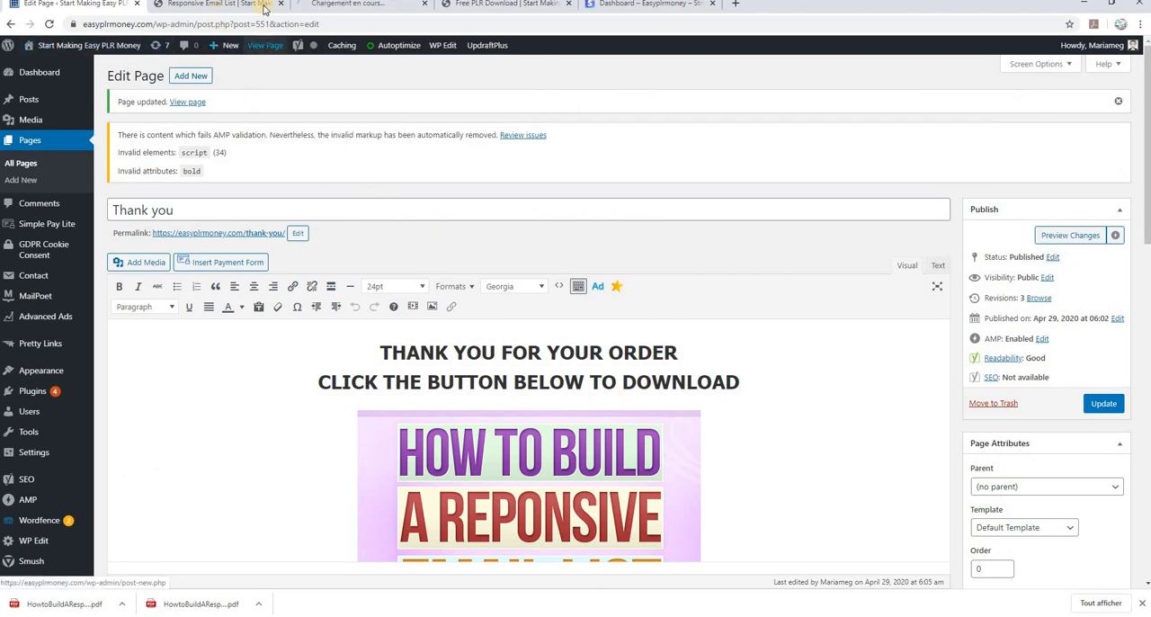
{"action": "left_click", "coordinate": [362, 6]}
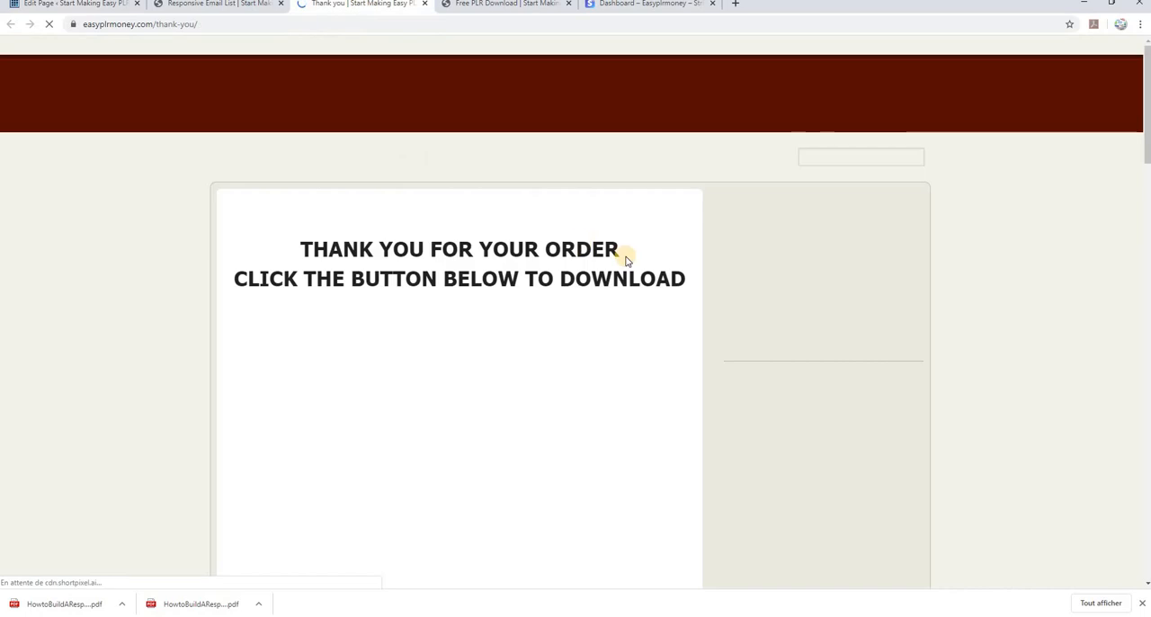
{"action": "scroll", "coordinate": [607, 278], "scroll_direction": "down", "scroll_amount": 3}
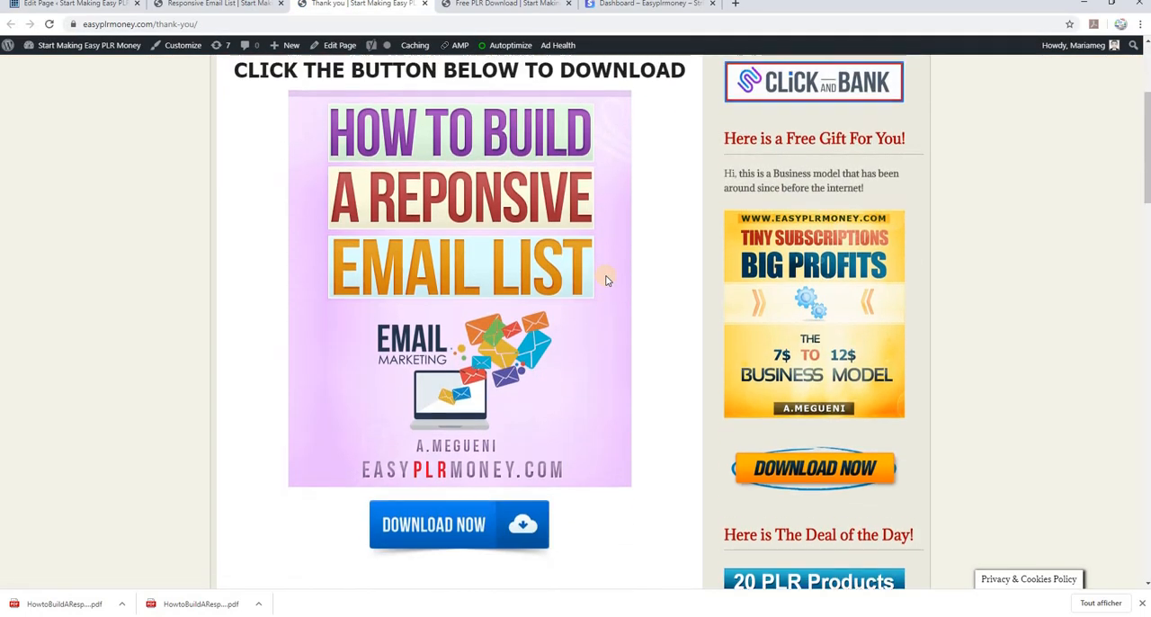
{"action": "scroll", "coordinate": [608, 278], "scroll_direction": "up", "scroll_amount": 3}
{"action": "scroll", "coordinate": [608, 277], "scroll_direction": "down", "scroll_amount": 2}
{"action": "scroll", "coordinate": [606, 278], "scroll_direction": "down", "scroll_amount": 3}
{"action": "scroll", "coordinate": [606, 277], "scroll_direction": "up", "scroll_amount": 4}
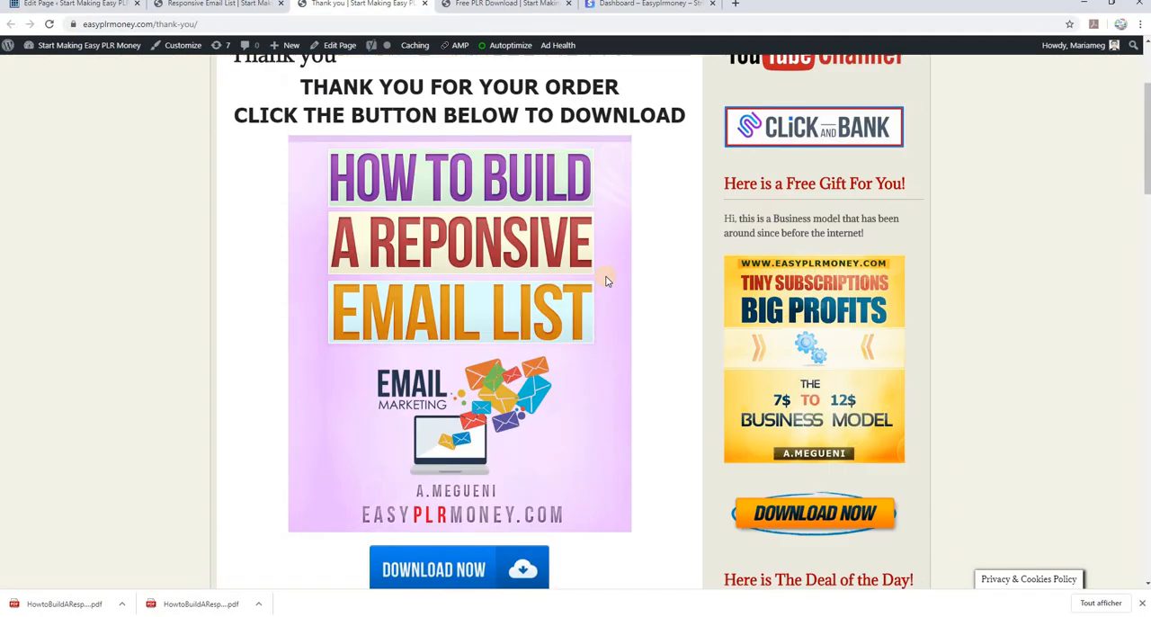
Return to the Thank you page editor and set the page template to Full Width (No Sidebar)
{"action": "left_click", "coordinate": [204, 8]}
{"action": "left_click", "coordinate": [95, 7]}
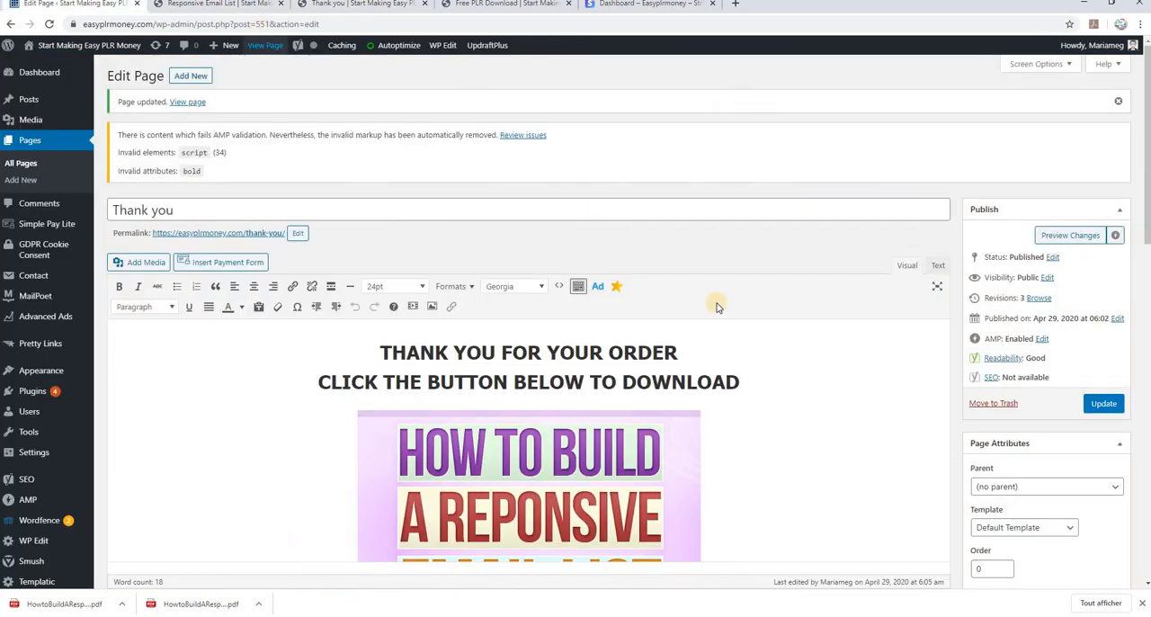
{"action": "left_click", "coordinate": [1069, 529]}
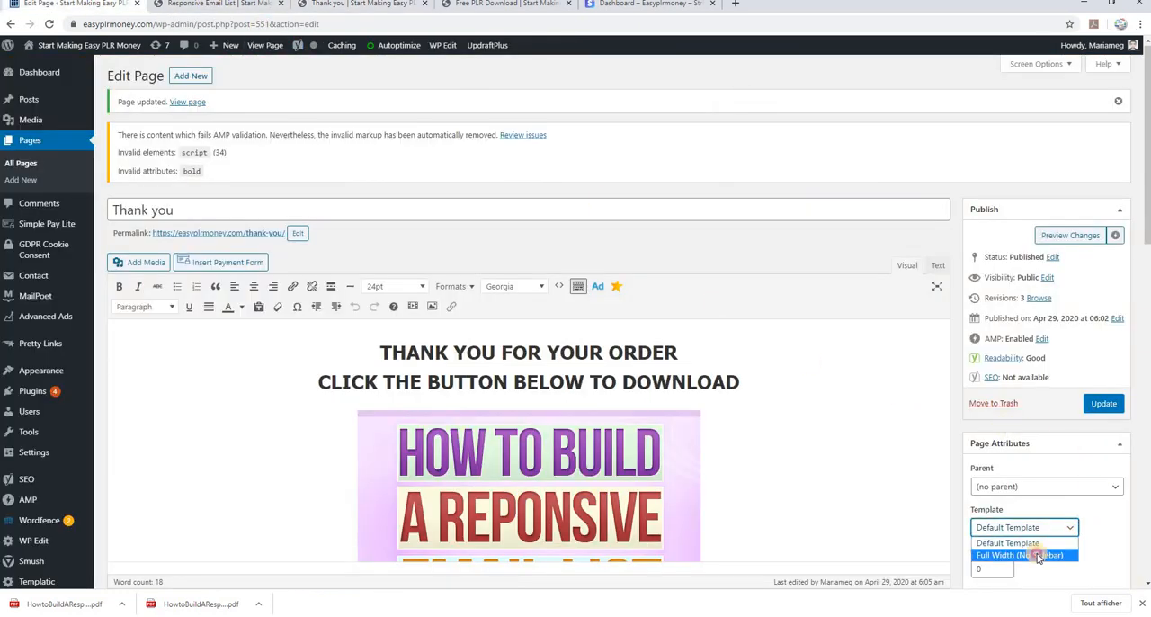
{"action": "left_click", "coordinate": [1036, 555]}
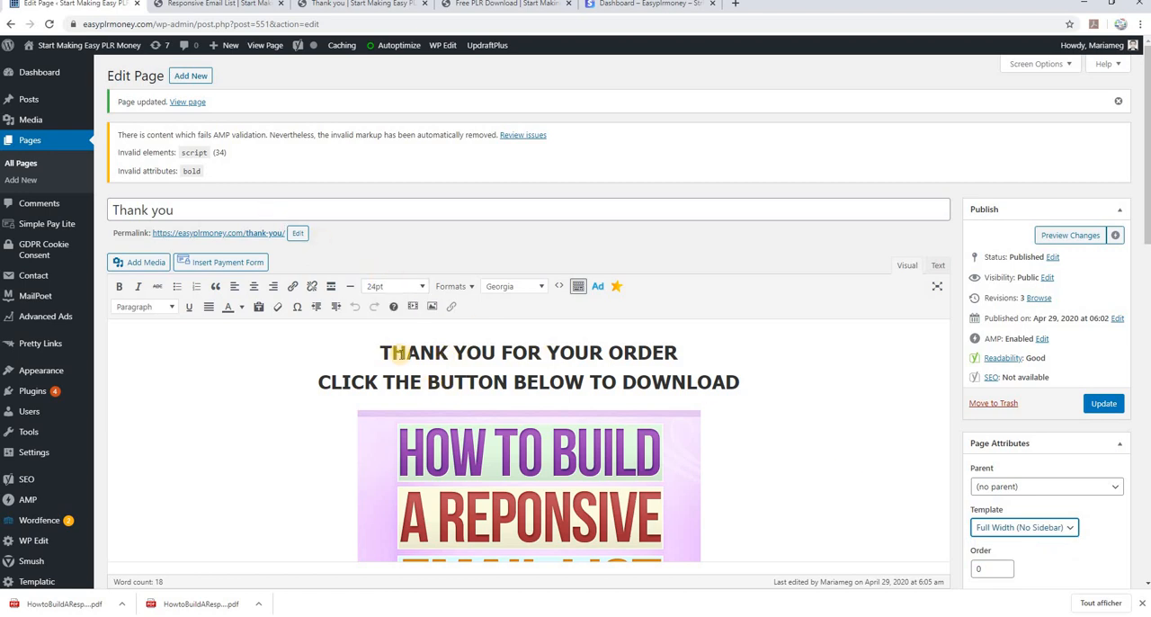
Insert the Line-1 divider image from the media library on a new centered line above the "THANK YOU FOR YOUR ORDER" heading
{"action": "left_click", "coordinate": [381, 351]}
{"action": "key", "text": "Return"}
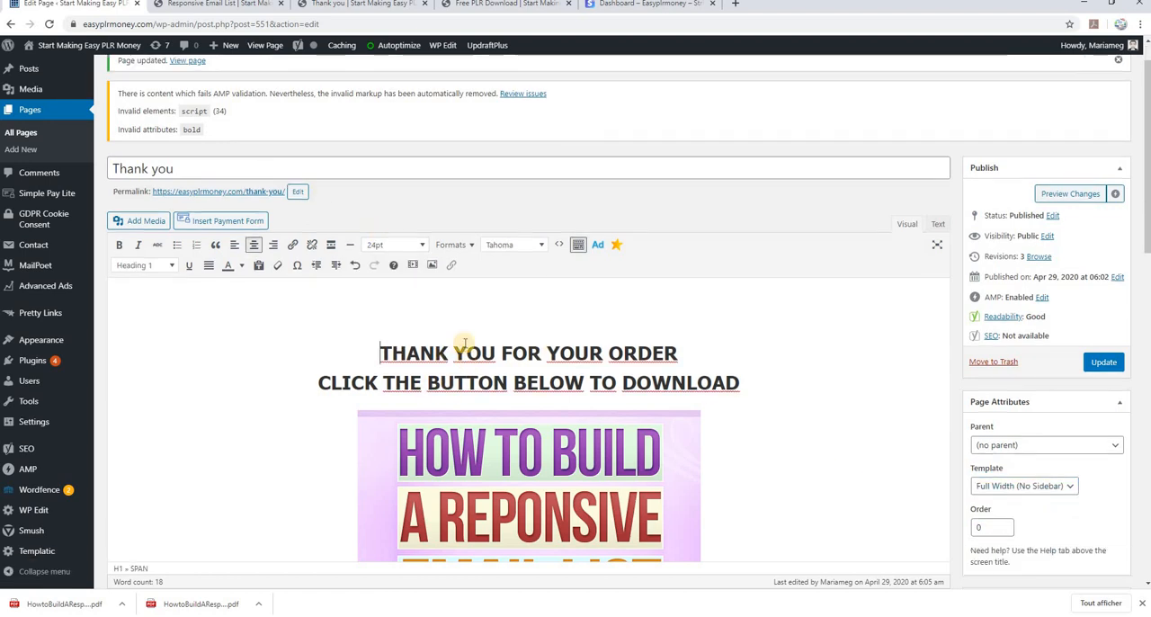
{"action": "left_click", "coordinate": [144, 223]}
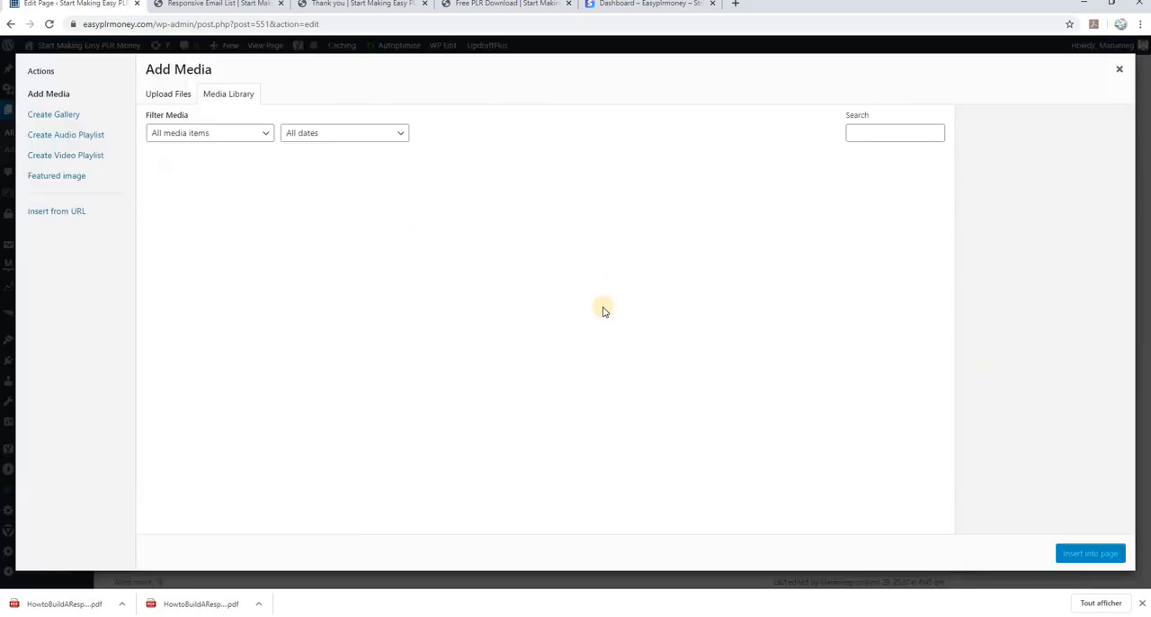
{"action": "scroll", "coordinate": [599, 329], "scroll_direction": "down", "scroll_amount": 1}
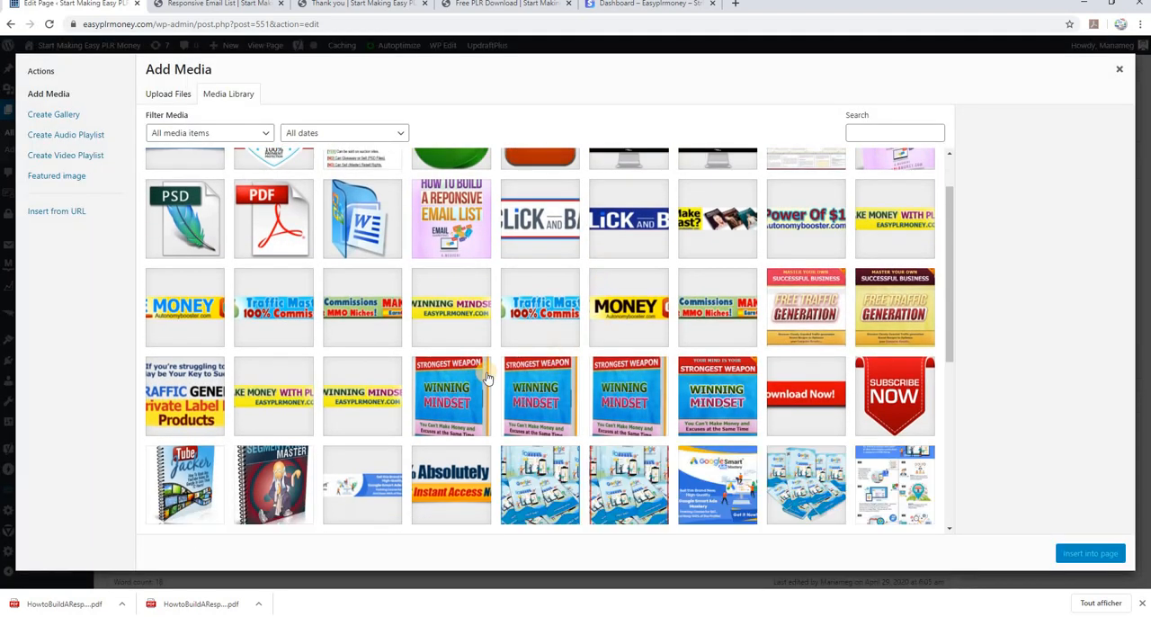
{"action": "scroll", "coordinate": [564, 380], "scroll_direction": "down", "scroll_amount": 5}
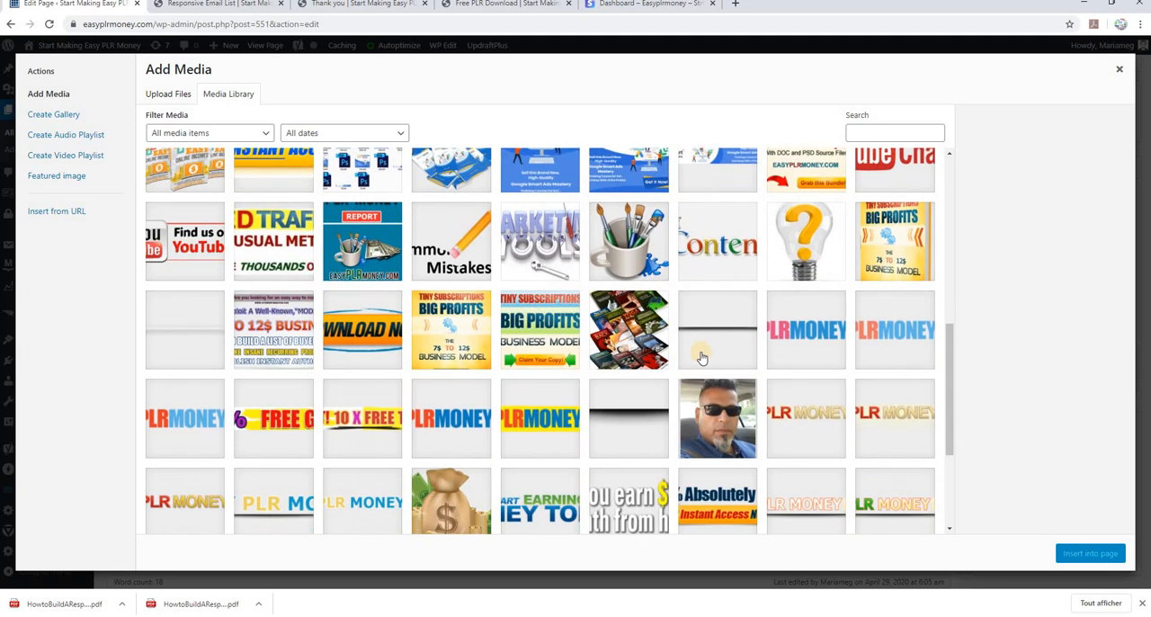
{"action": "left_click", "coordinate": [184, 329]}
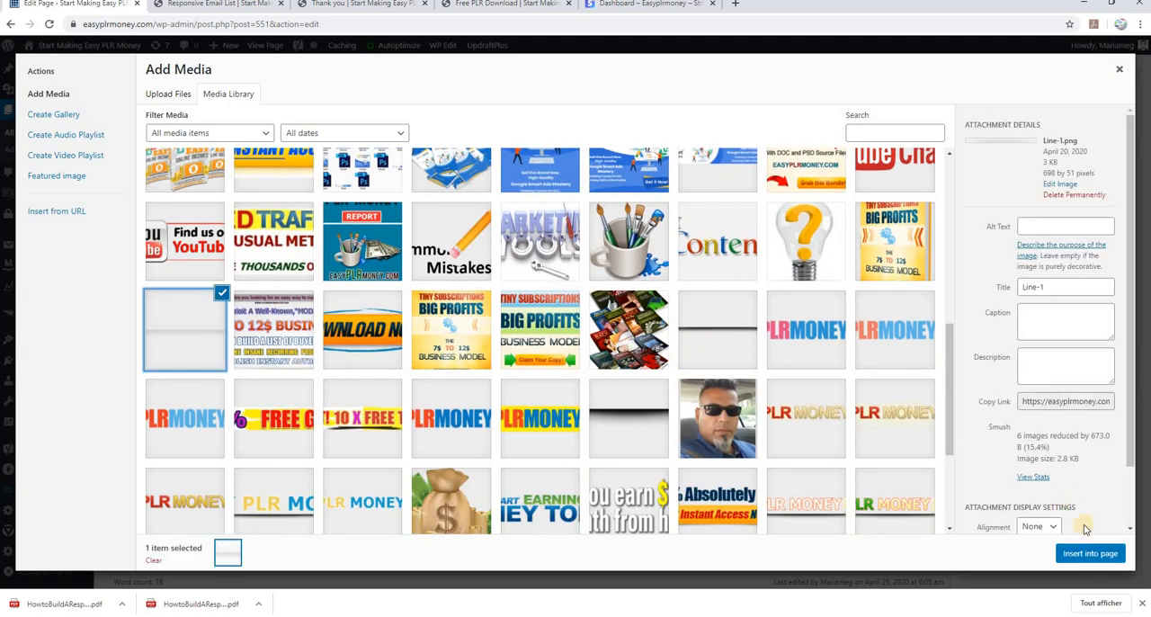
{"action": "left_click", "coordinate": [1092, 552]}
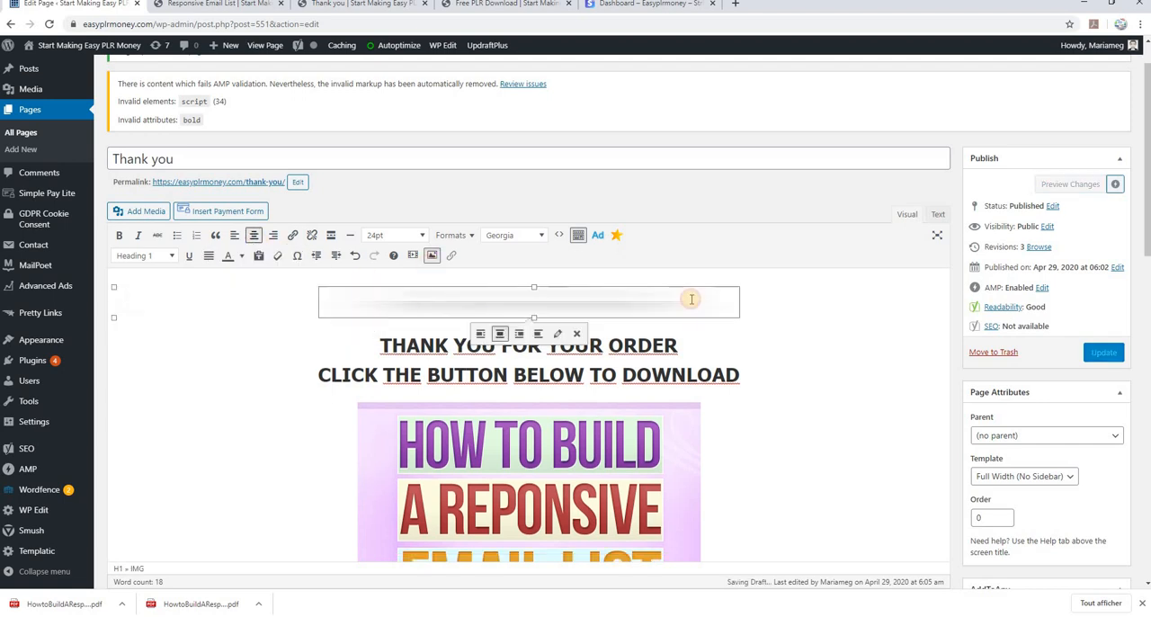
Check the Thank you page's content and Full Width (No Sidebar) template, and update the page
{"action": "scroll", "coordinate": [804, 403], "scroll_direction": "down", "scroll_amount": 2}
{"action": "scroll", "coordinate": [807, 403], "scroll_direction": "down", "scroll_amount": 3}
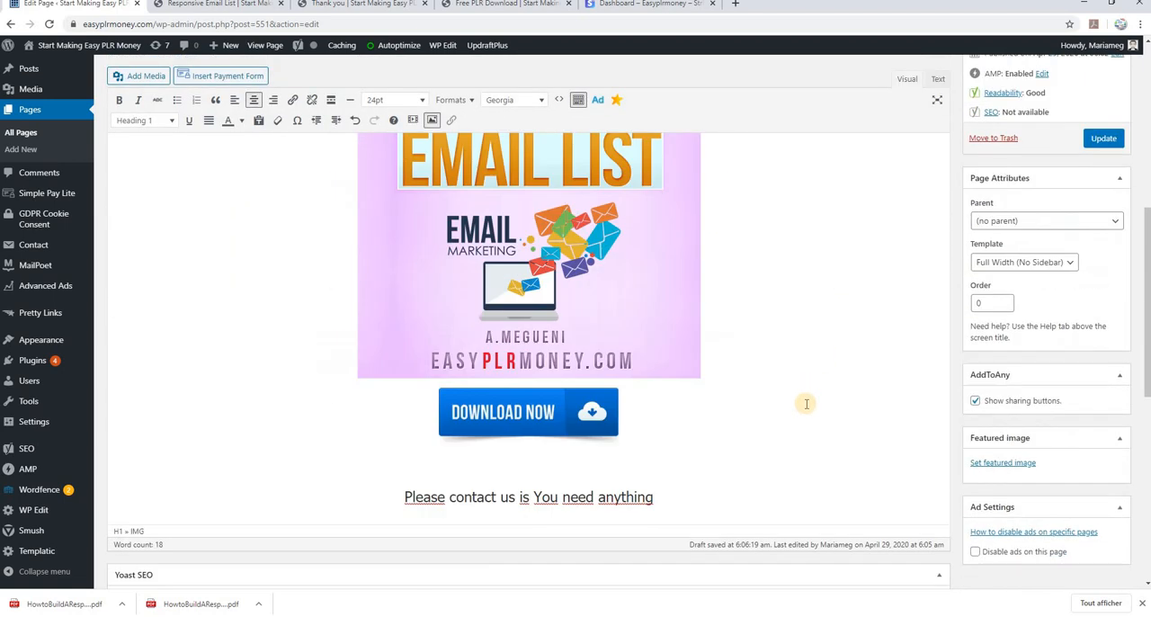
{"action": "scroll", "coordinate": [806, 404], "scroll_direction": "up", "scroll_amount": 1}
{"action": "scroll", "coordinate": [806, 404], "scroll_direction": "up", "scroll_amount": 3}
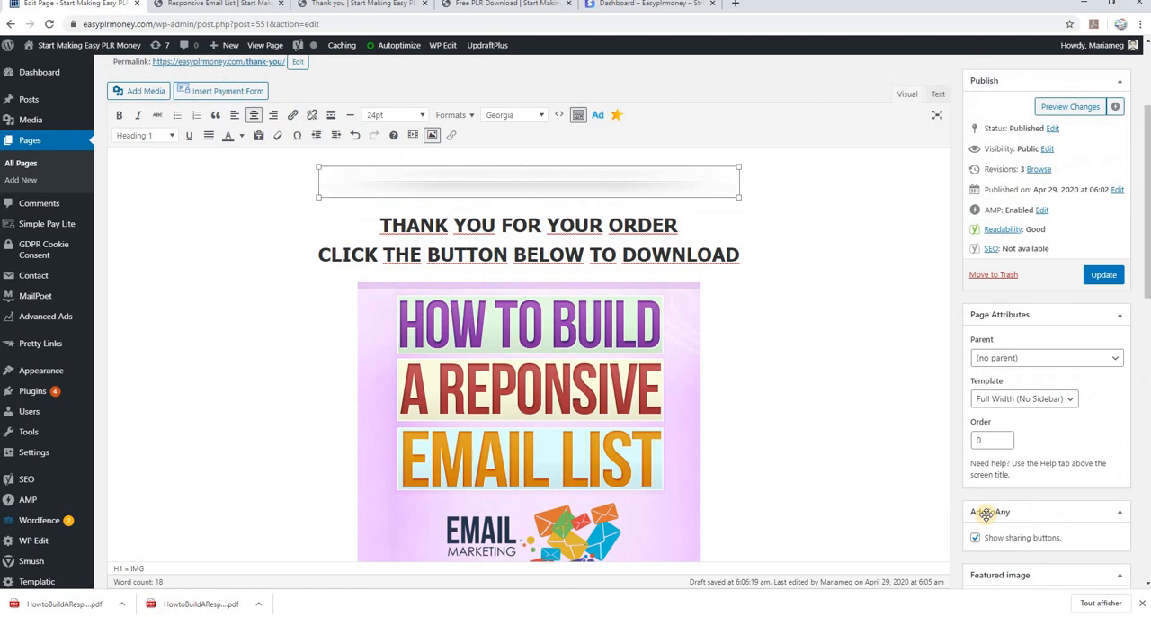
{"action": "left_click", "coordinate": [1053, 400]}
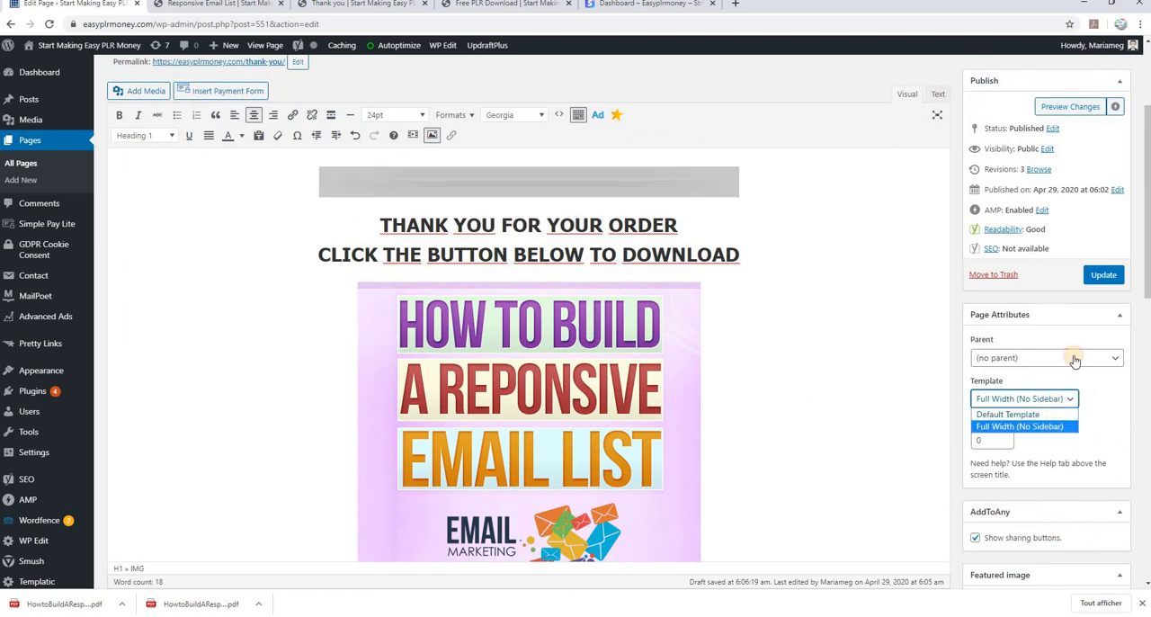
{"action": "left_click", "coordinate": [1102, 277]}
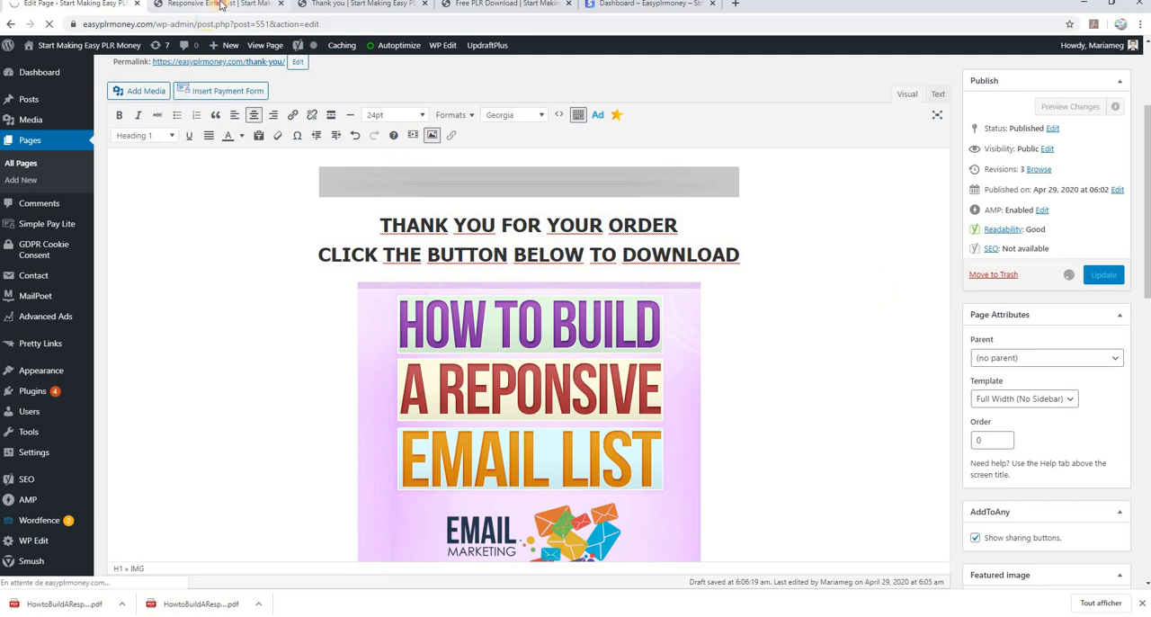
Reload the published Thank you page and review its full-width layout from the divider line down to the contact line
{"action": "left_click", "coordinate": [220, 6]}
{"action": "left_click", "coordinate": [330, 5]}
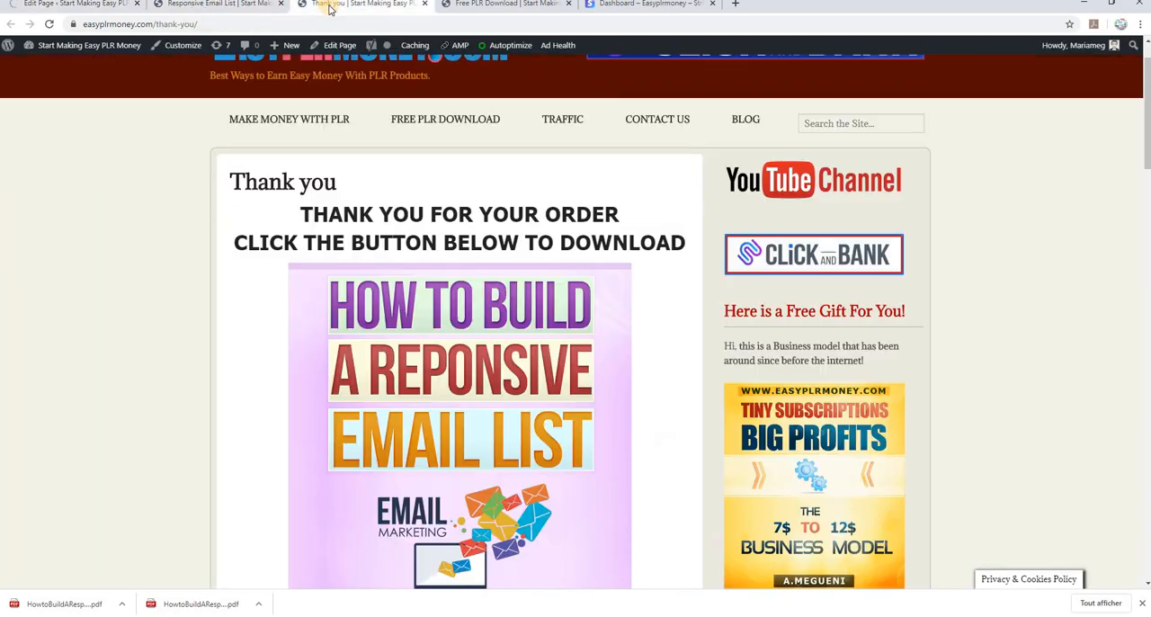
{"action": "left_click", "coordinate": [48, 24]}
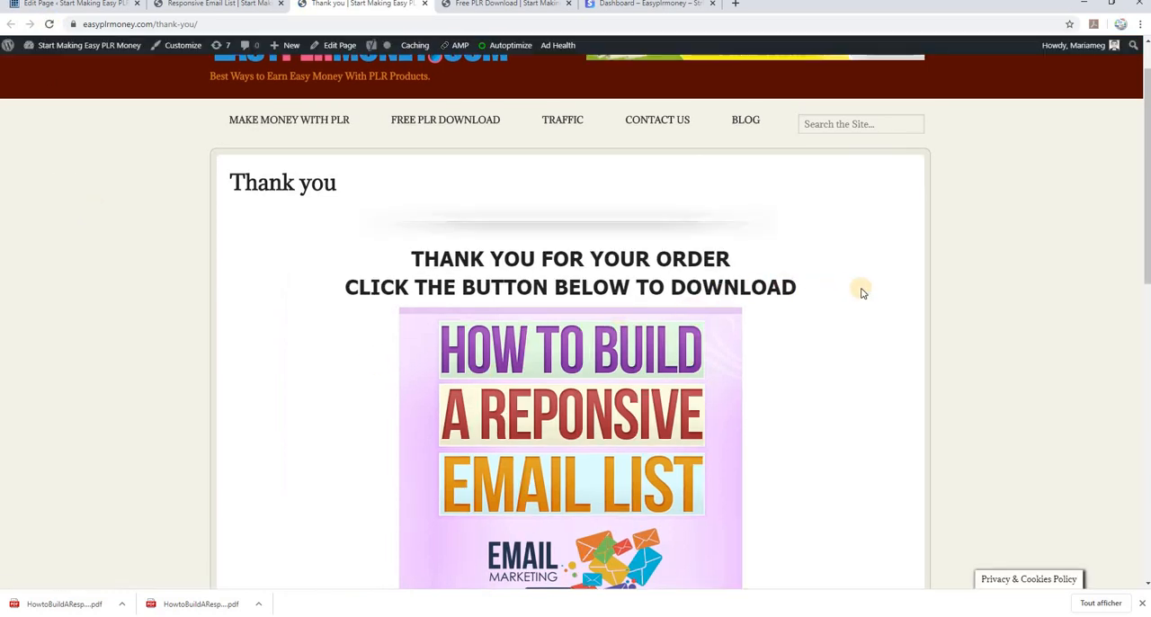
{"action": "scroll", "coordinate": [862, 292], "scroll_direction": "down", "scroll_amount": 1}
{"action": "scroll", "coordinate": [861, 292], "scroll_direction": "up", "scroll_amount": 2}
{"action": "scroll", "coordinate": [861, 292], "scroll_direction": "down", "scroll_amount": 4}
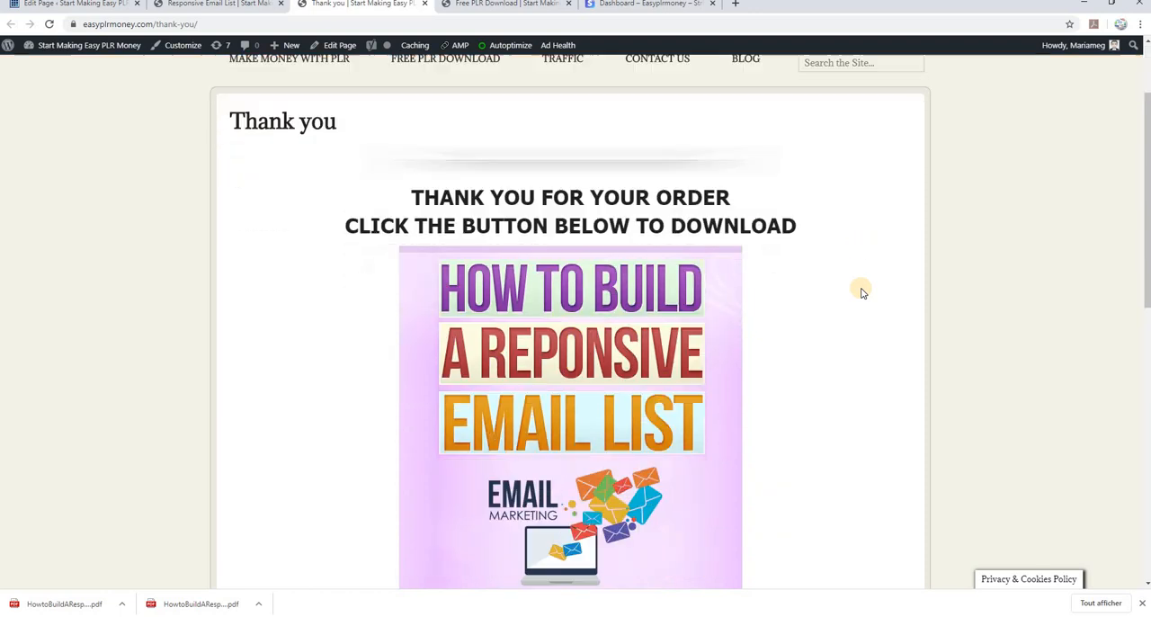
{"action": "scroll", "coordinate": [861, 292], "scroll_direction": "down", "scroll_amount": 3}
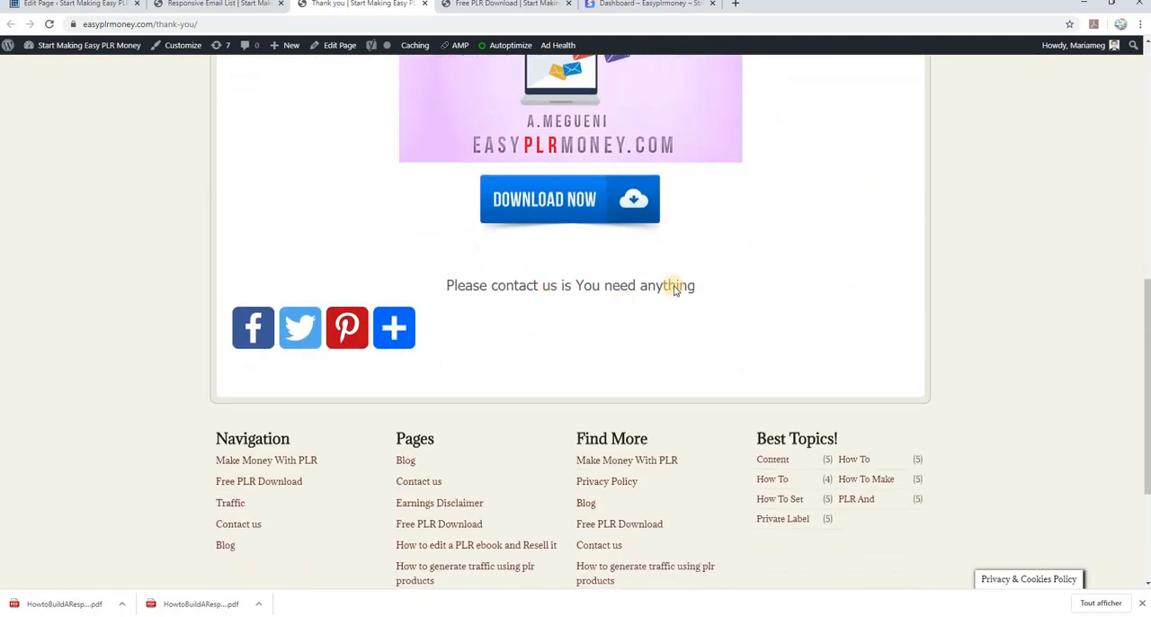
{"action": "mouse_move", "coordinate": [679, 288]}
{"action": "left_mouse_down"}
{"action": "mouse_move", "coordinate": [447, 287]}
{"action": "mouse_move", "coordinate": [695, 288]}
{"action": "left_mouse_up"}
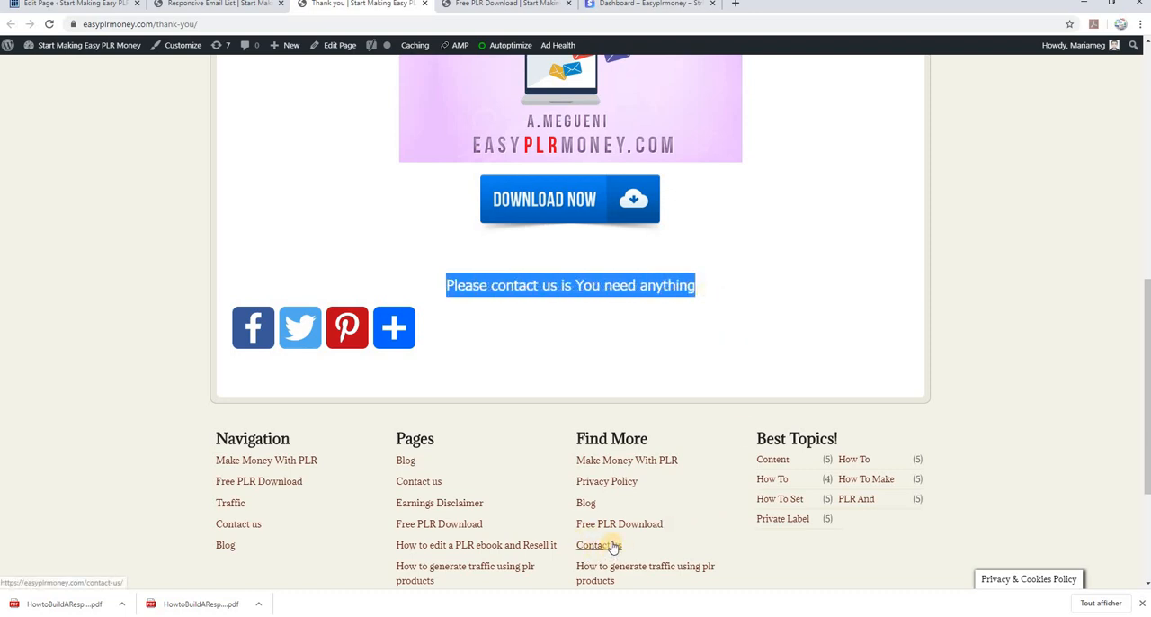
Return to the Thank you page editor, set the page's visibility to Private, and update the page
{"action": "key", "text": "ctrl+1"}
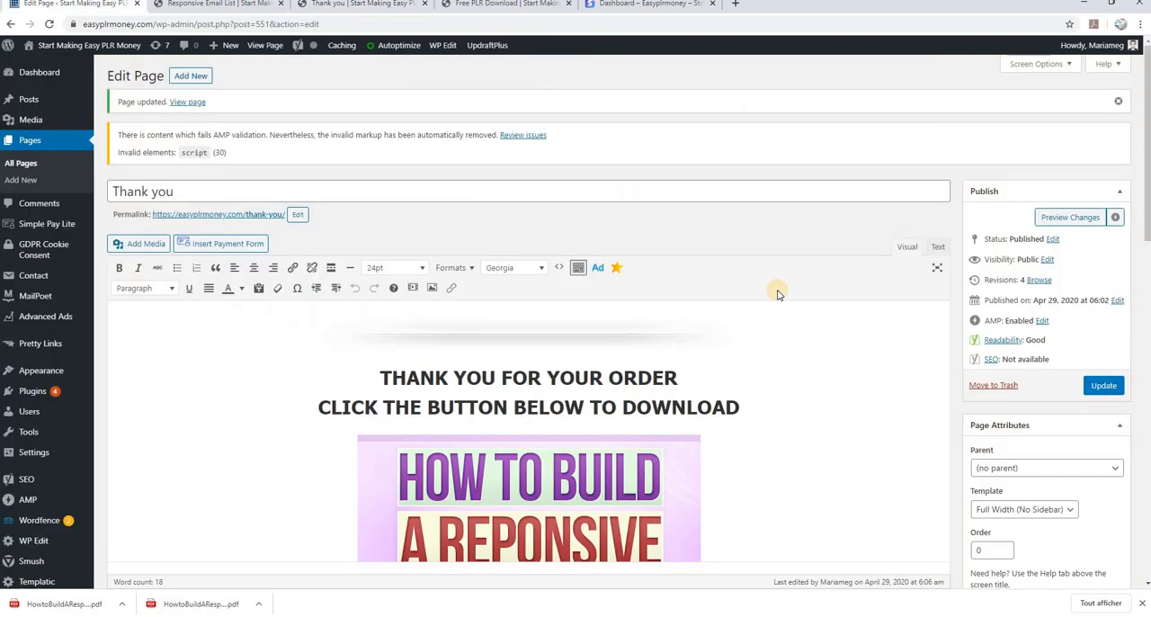
{"action": "left_click", "coordinate": [1053, 240]}
{"action": "left_click", "coordinate": [1038, 259]}
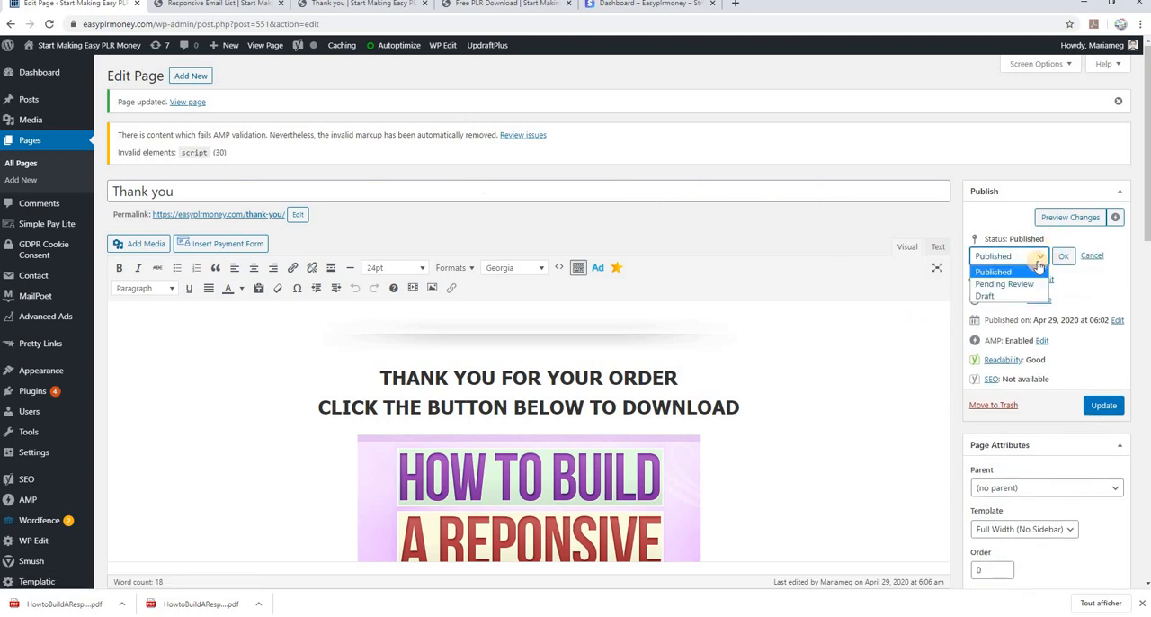
{"action": "left_click", "coordinate": [1038, 260]}
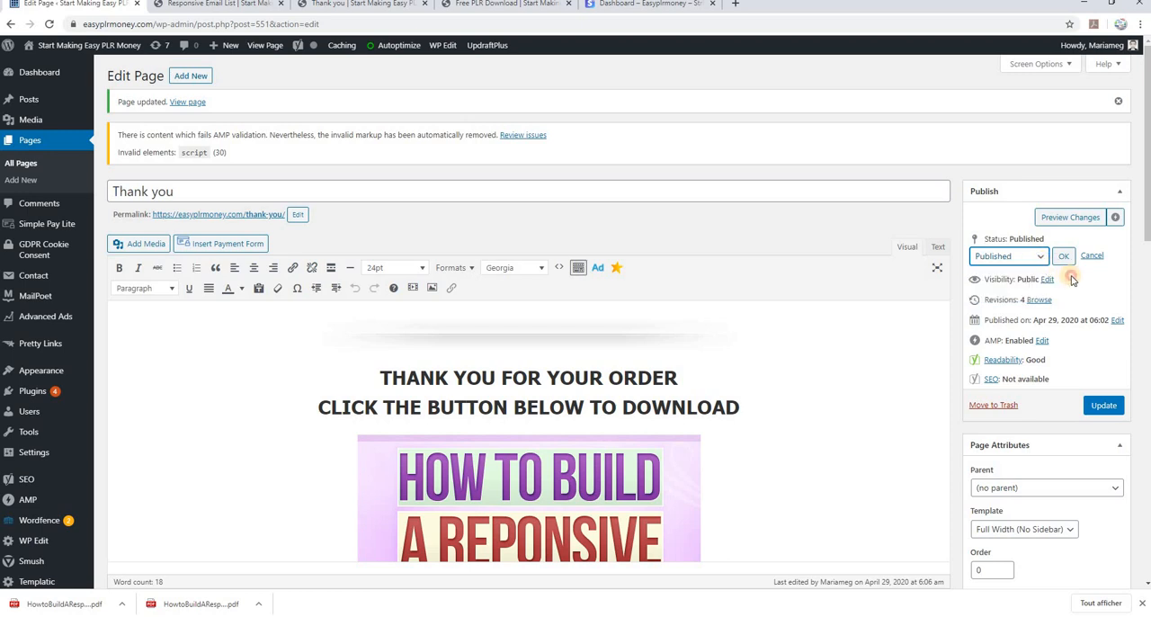
{"action": "left_click", "coordinate": [1046, 280]}
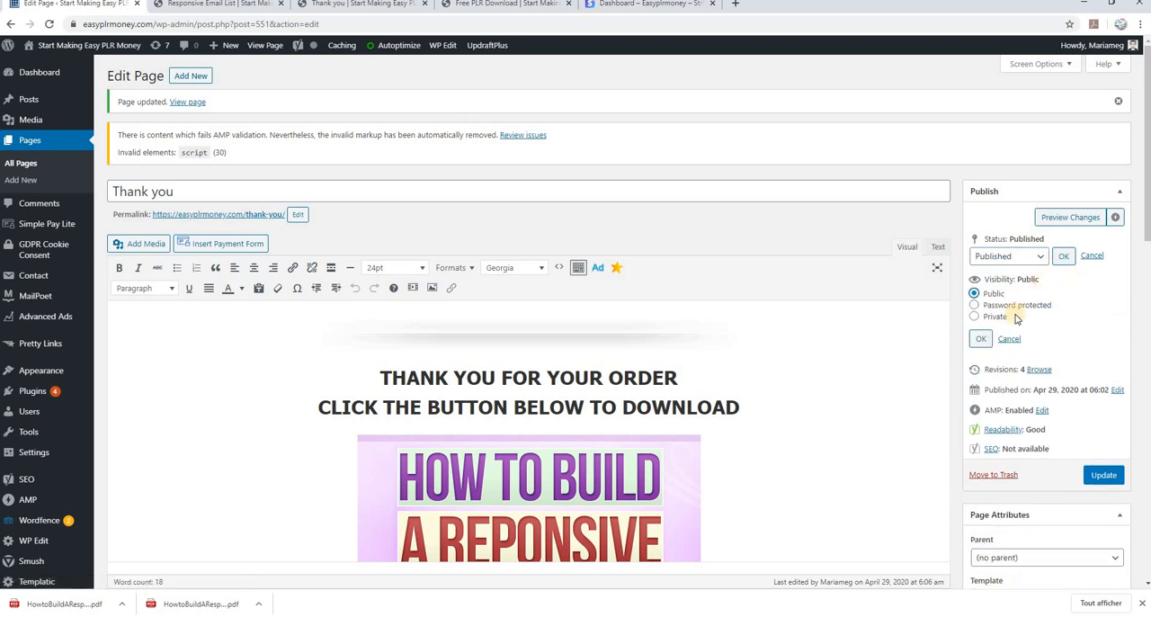
{"action": "left_click", "coordinate": [993, 316]}
{"action": "left_click", "coordinate": [979, 340]}
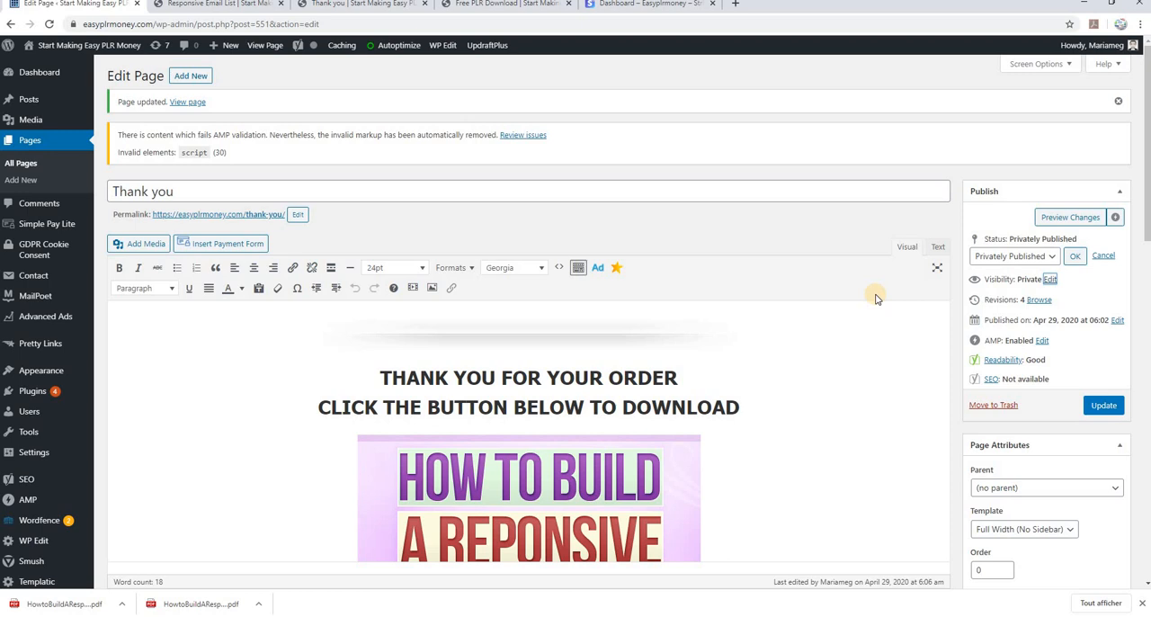
{"action": "left_click", "coordinate": [1074, 256]}
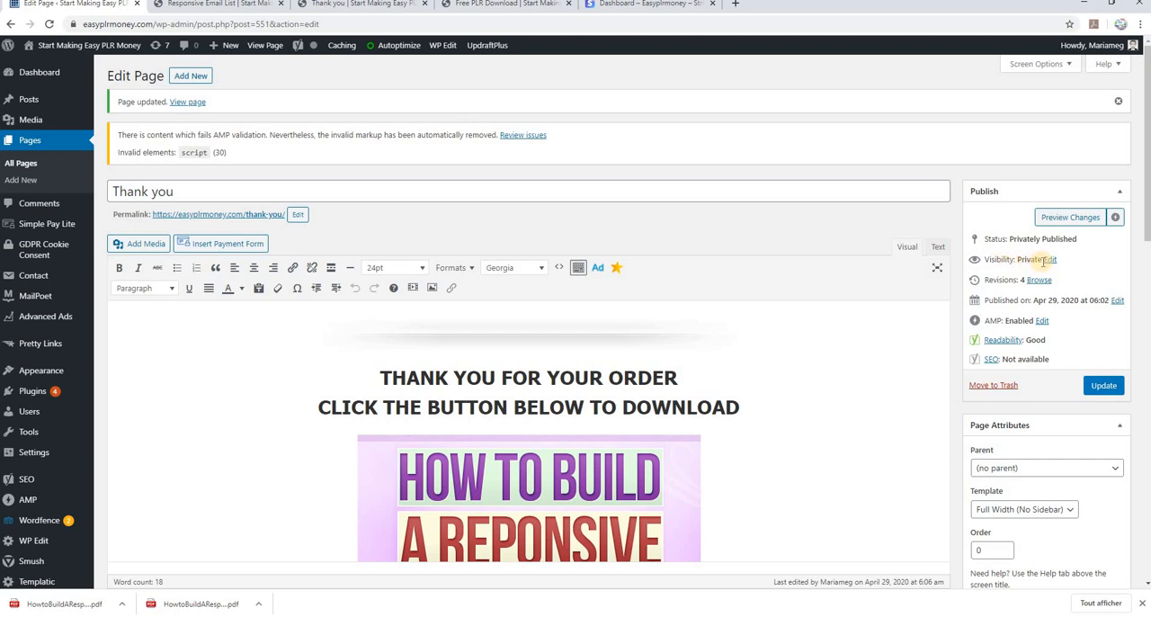
{"action": "left_click", "coordinate": [1103, 384]}
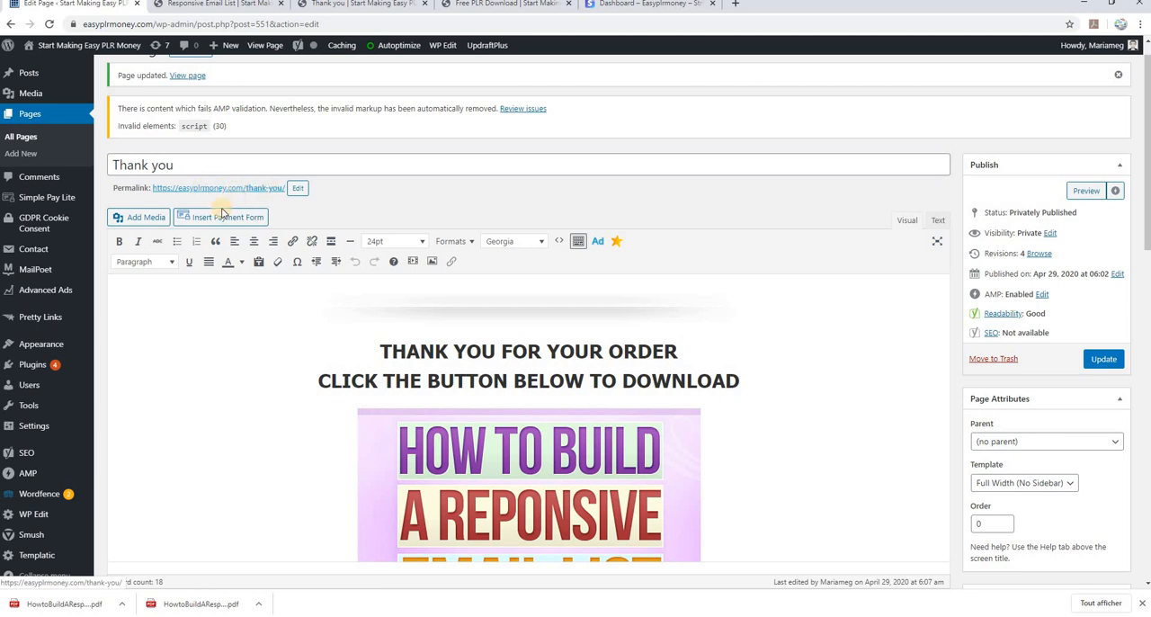
Switch to File Explorer and examine the Report and Squeeze Page folders in the HowtoBuildaResponsiveMailList_plr package
{"action": "mouse_move", "coordinate": [52, 199]}
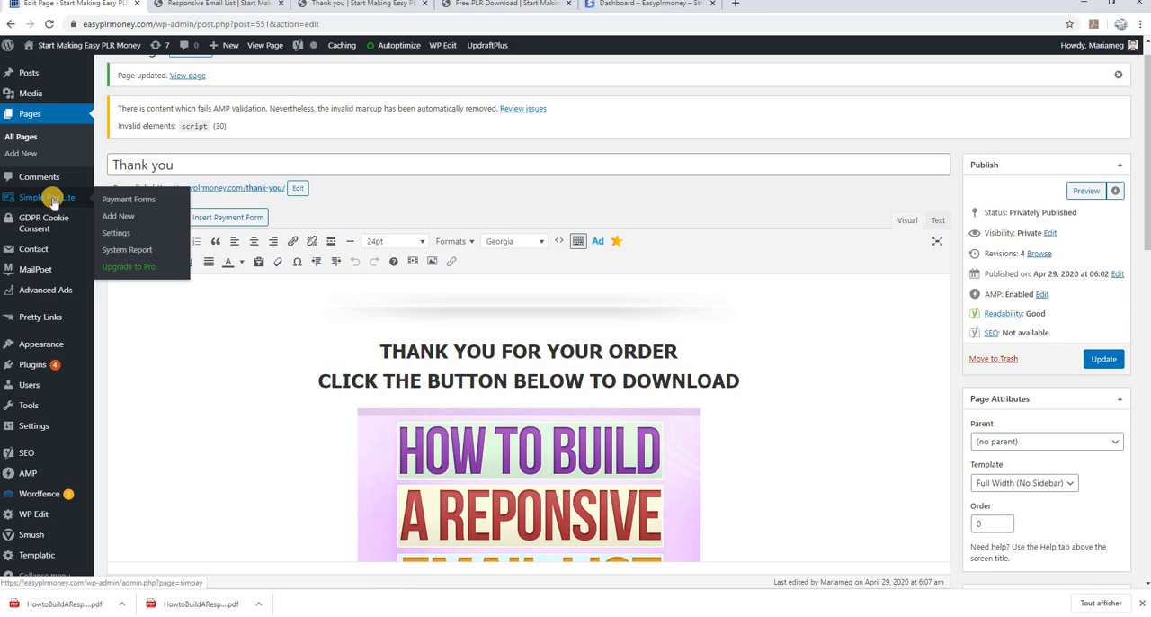
{"action": "left_click", "coordinate": [218, 3]}
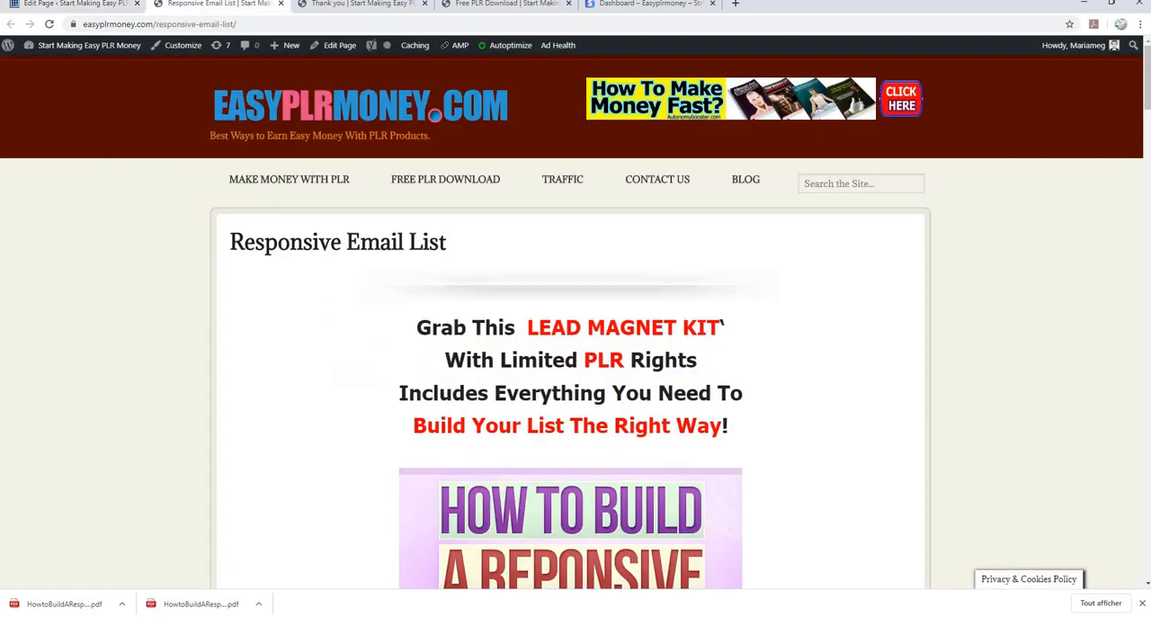
{"action": "mouse_move", "coordinate": [337, 614]}
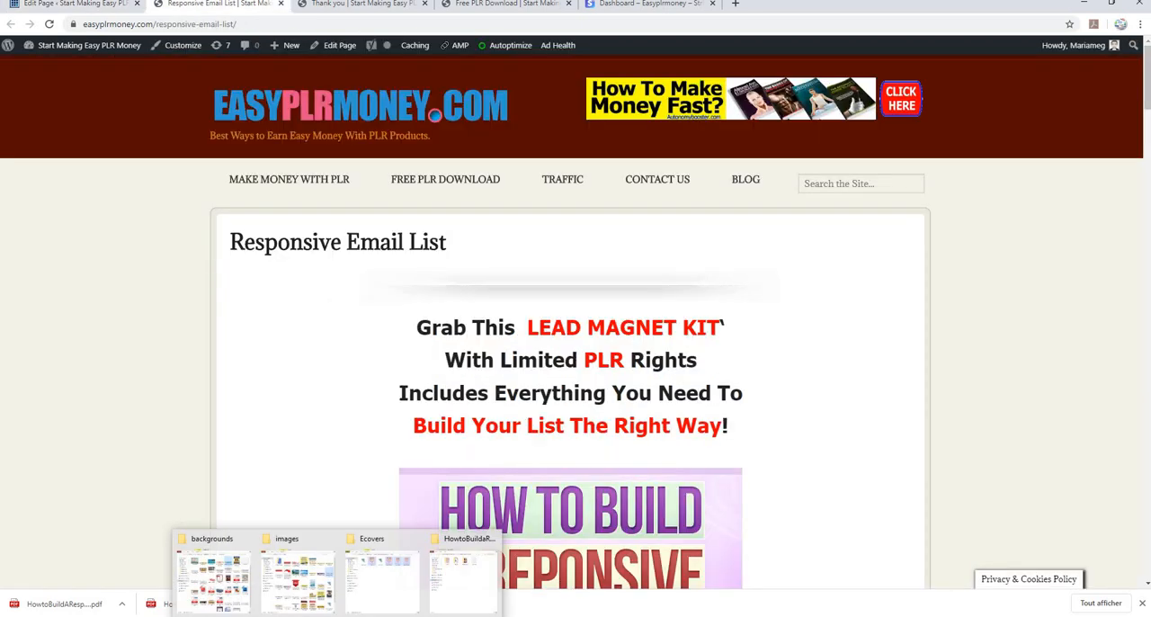
{"action": "left_click", "coordinate": [450, 578]}
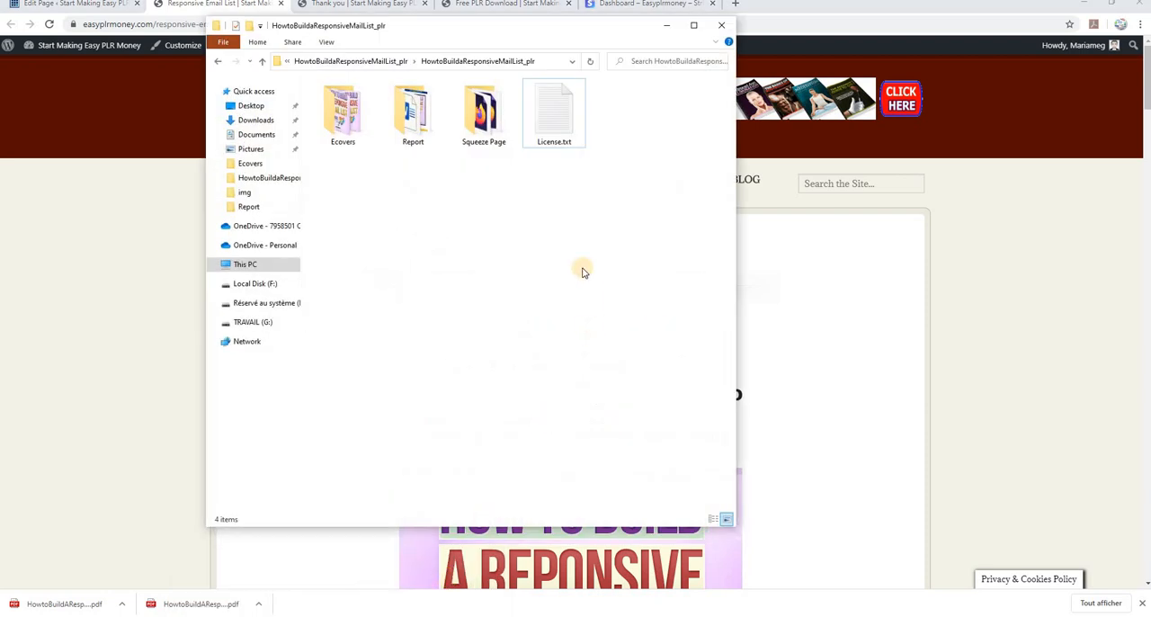
{"action": "left_click", "coordinate": [340, 121]}
{"action": "left_click", "coordinate": [416, 131]}
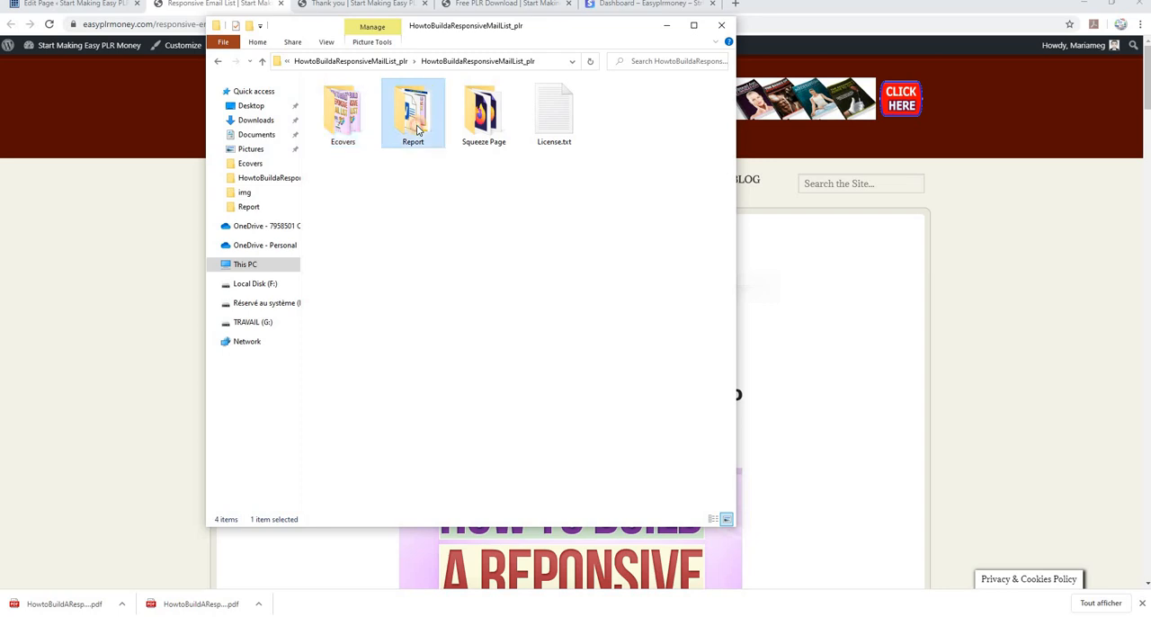
{"action": "double_click", "coordinate": [416, 130]}
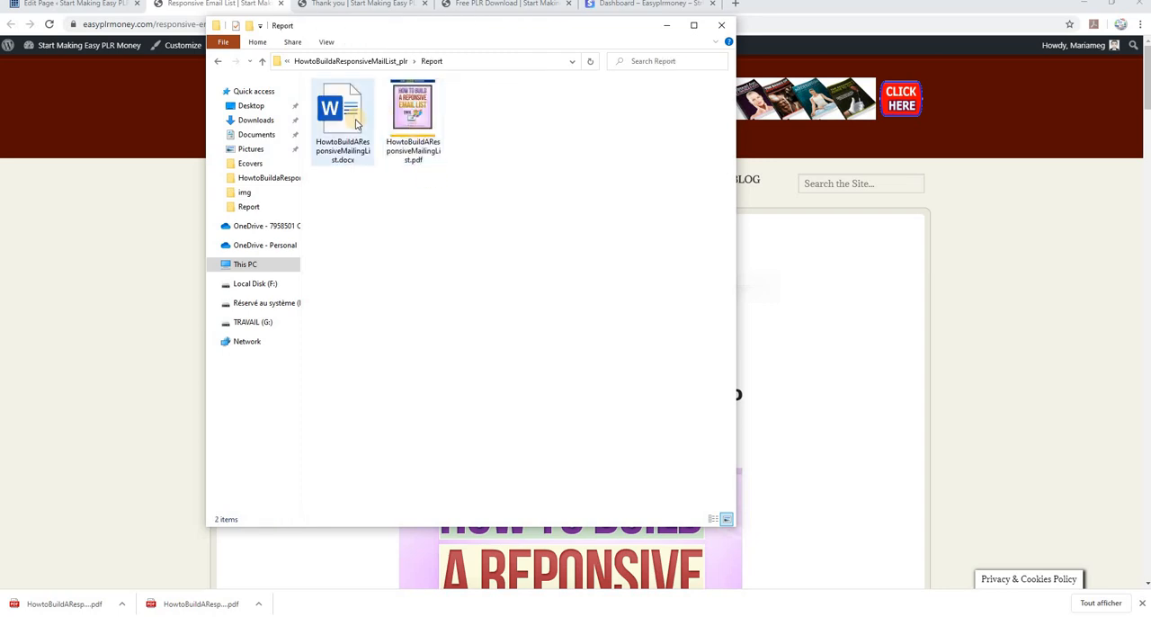
{"action": "left_click", "coordinate": [262, 60]}
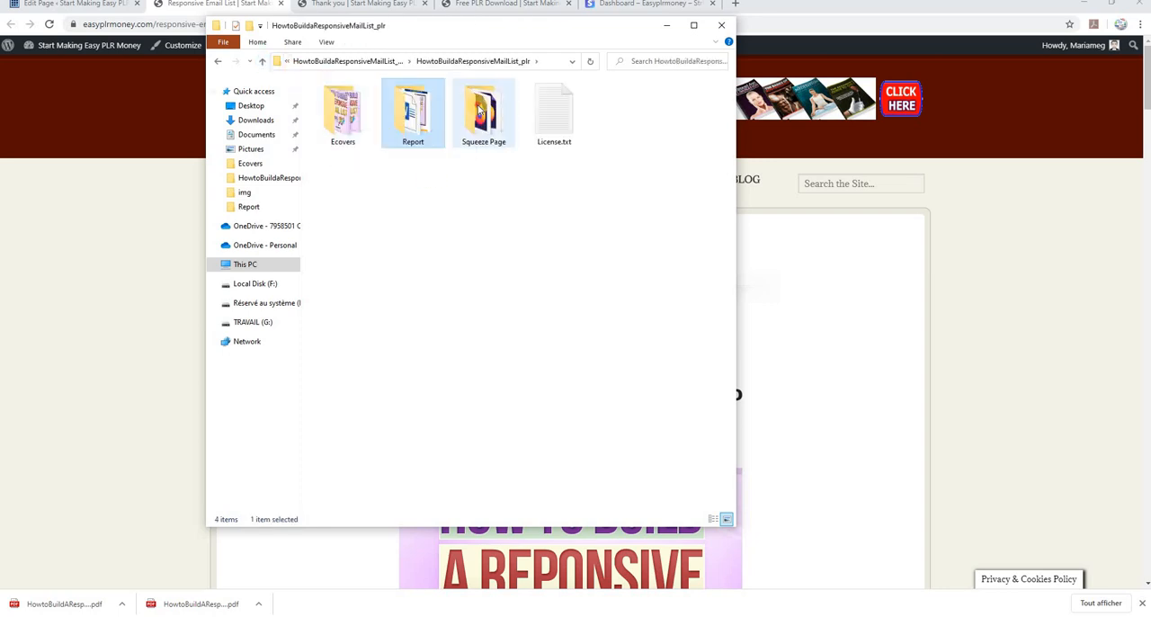
{"action": "double_click", "coordinate": [481, 108]}
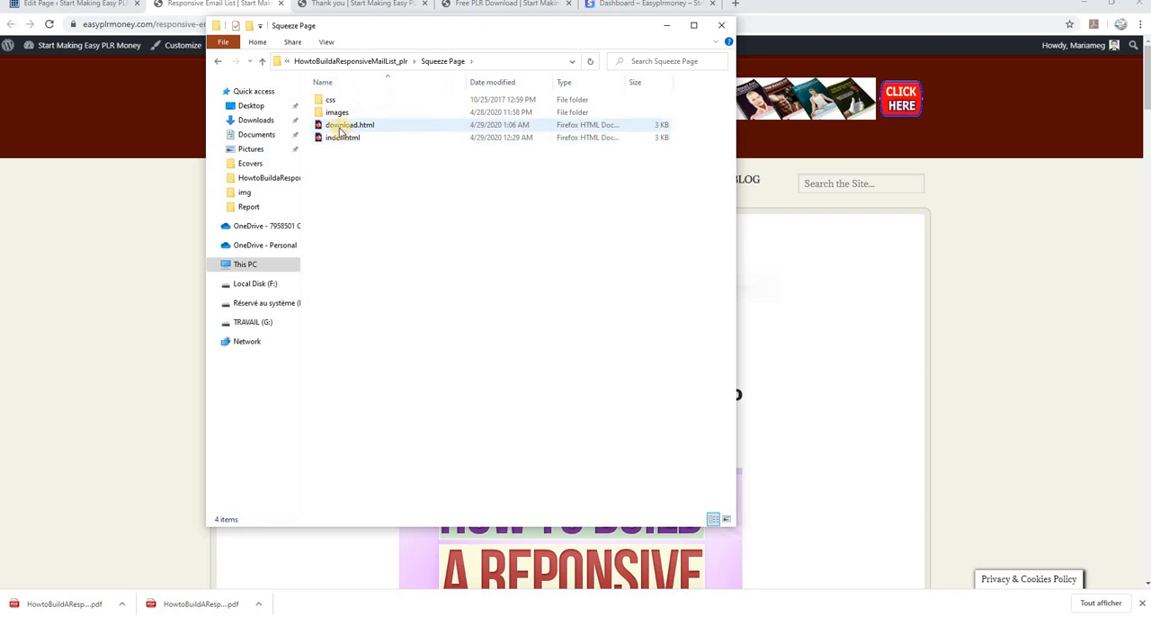
{"action": "left_click", "coordinate": [263, 60]}
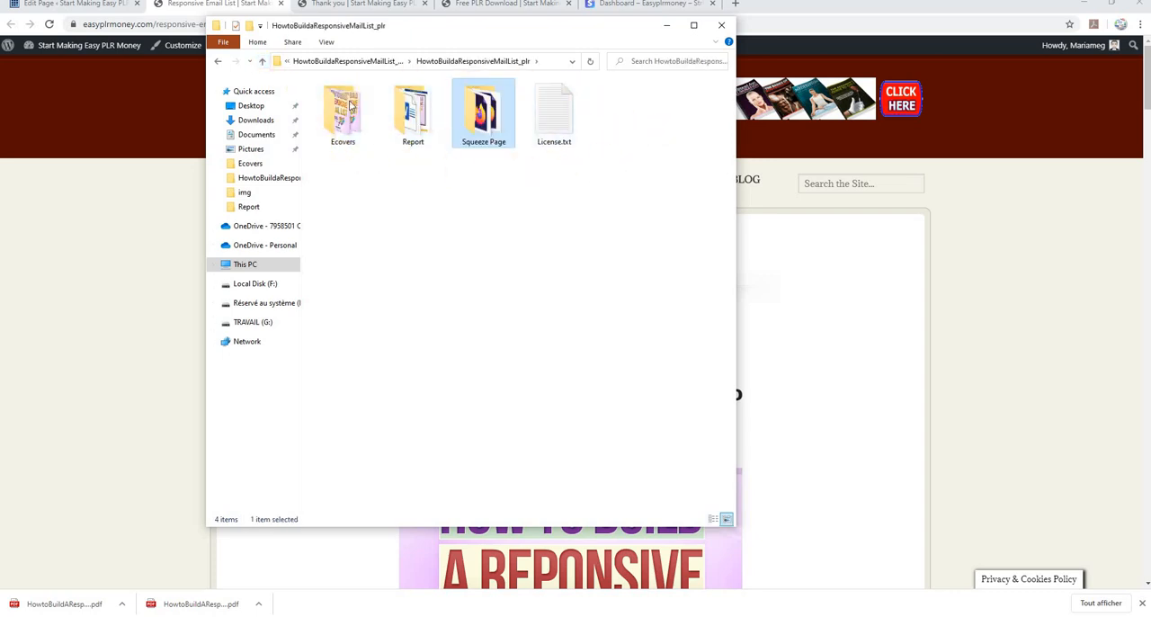
Read the package's License.txt, close it, go up to the parent folder and minimize File Explorer
{"action": "double_click", "coordinate": [562, 119]}
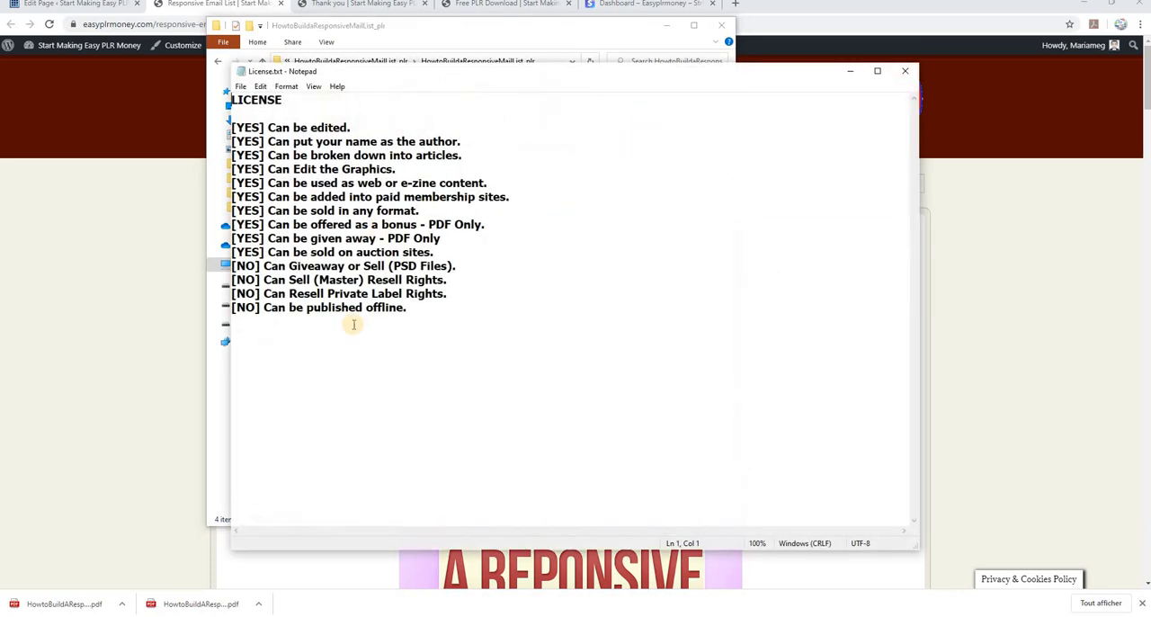
{"action": "left_click", "coordinate": [905, 70]}
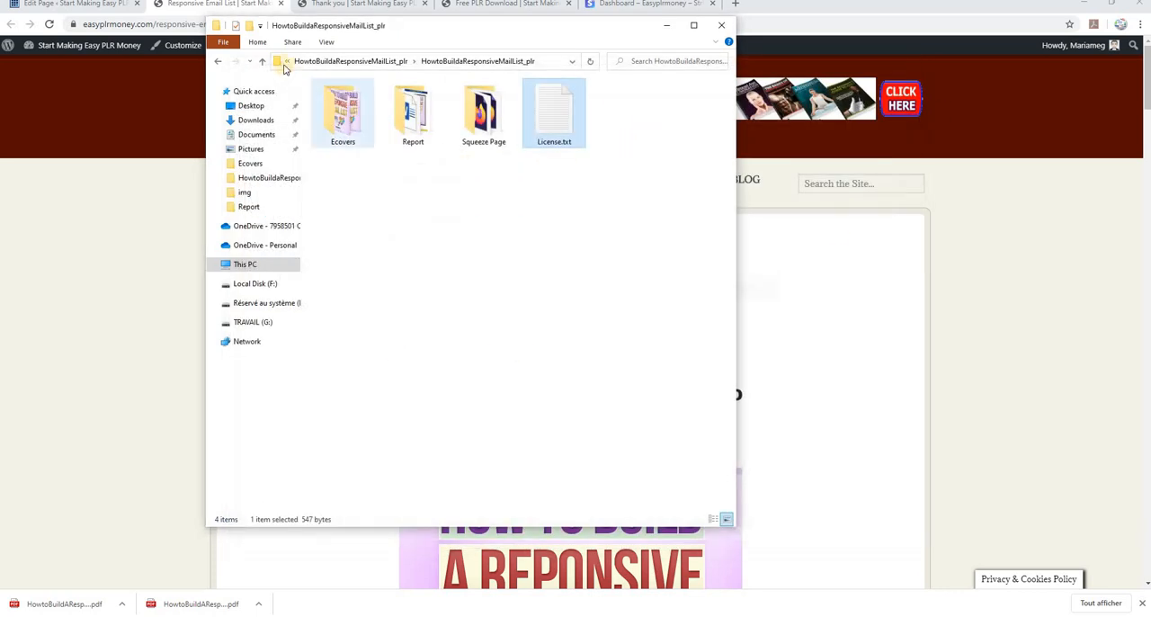
{"action": "left_click", "coordinate": [261, 60]}
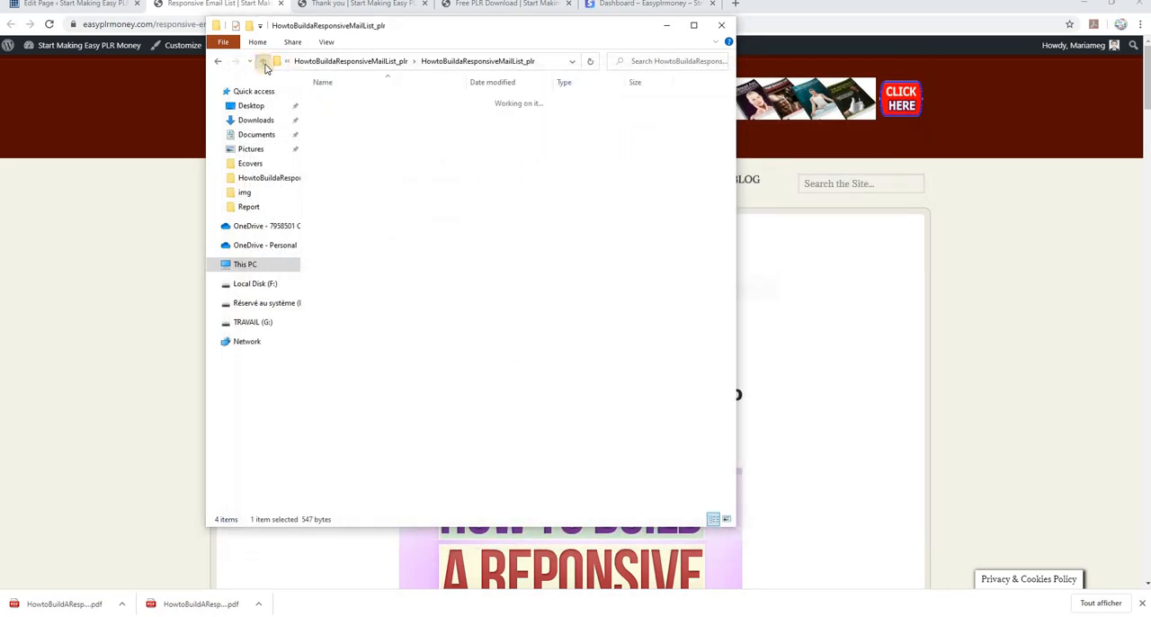
{"action": "left_click", "coordinate": [665, 26]}
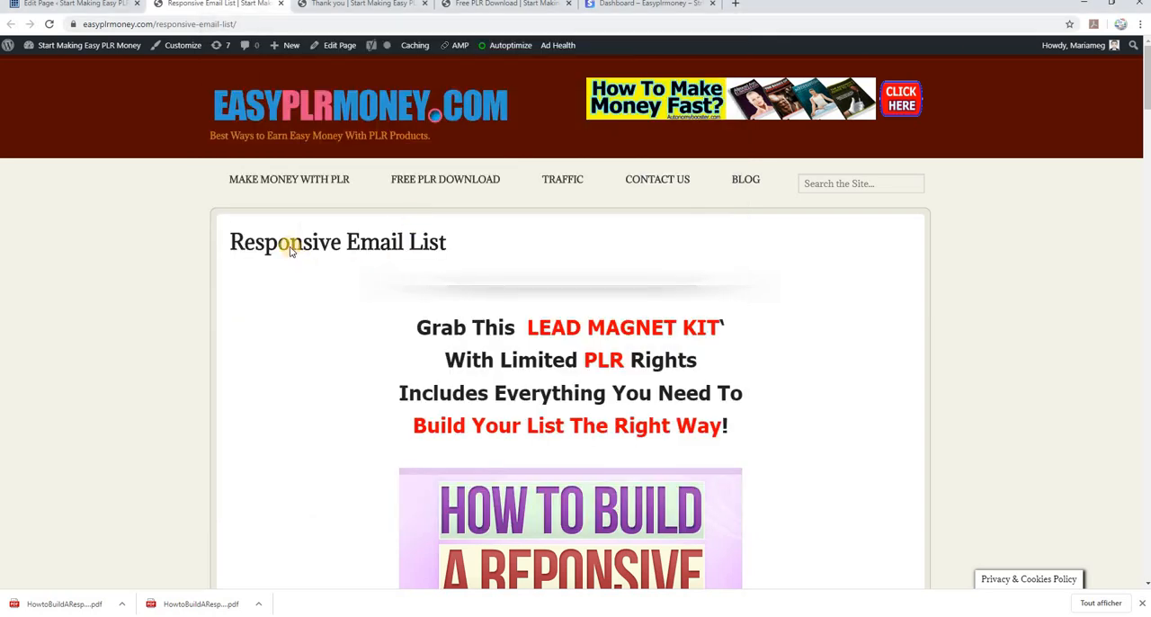
Review the published Responsive Email List sales page, including its modules, payment button placeholder, license terms and guarantee badge
{"action": "scroll", "coordinate": [706, 381], "scroll_direction": "down", "scroll_amount": 5}
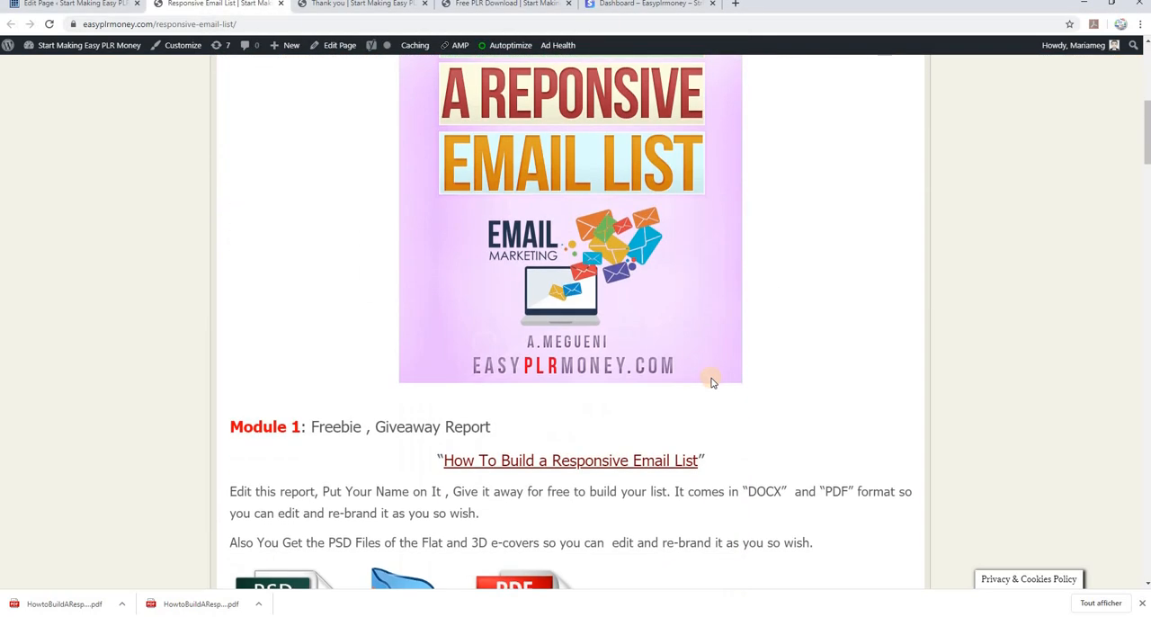
{"action": "scroll", "coordinate": [710, 382], "scroll_direction": "down", "scroll_amount": 9}
{"action": "scroll", "coordinate": [708, 383], "scroll_direction": "up", "scroll_amount": 15}
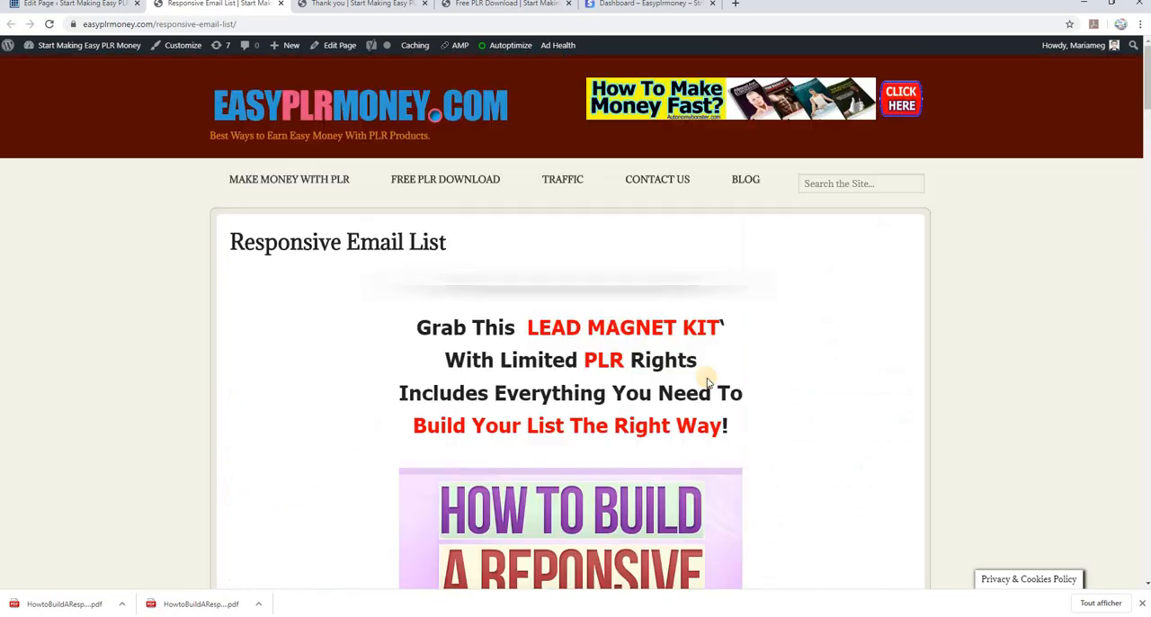
{"action": "scroll", "coordinate": [707, 382], "scroll_direction": "down", "scroll_amount": 15}
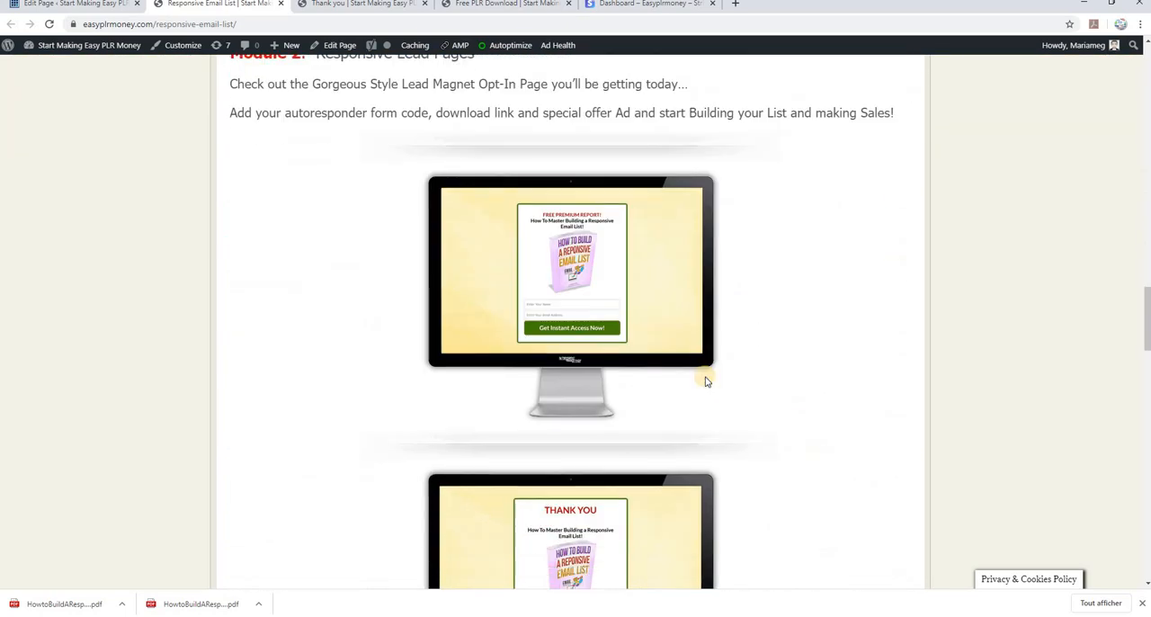
{"action": "scroll", "coordinate": [706, 381], "scroll_direction": "down", "scroll_amount": 8}
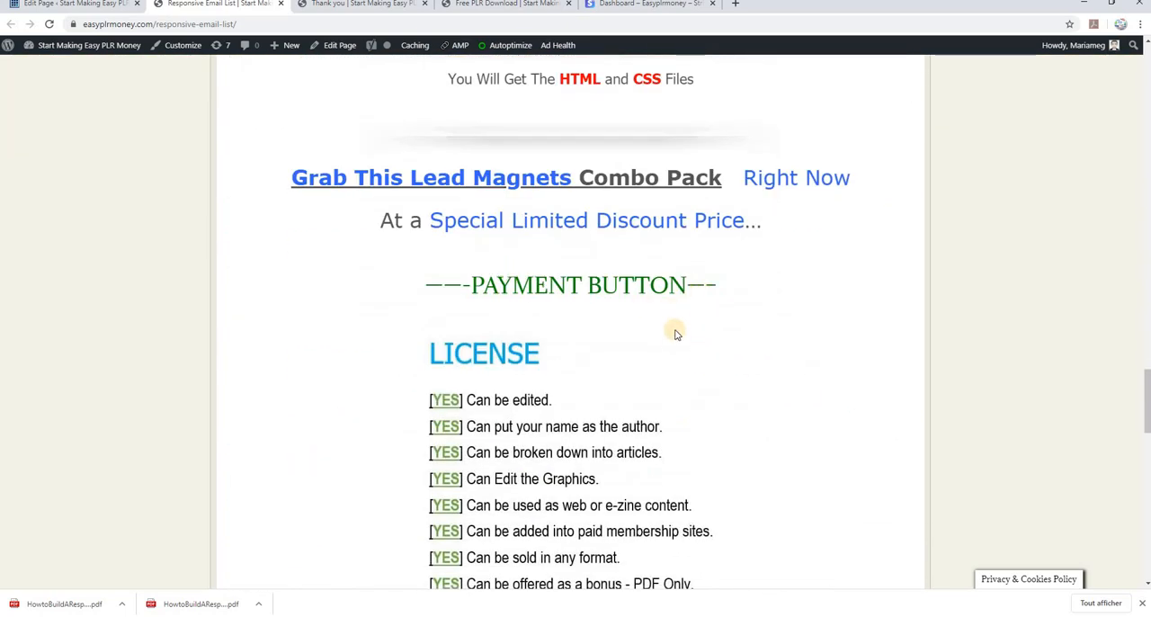
{"action": "scroll", "coordinate": [676, 333], "scroll_direction": "down", "scroll_amount": 10}
{"action": "scroll", "coordinate": [671, 341], "scroll_direction": "up", "scroll_amount": 20}
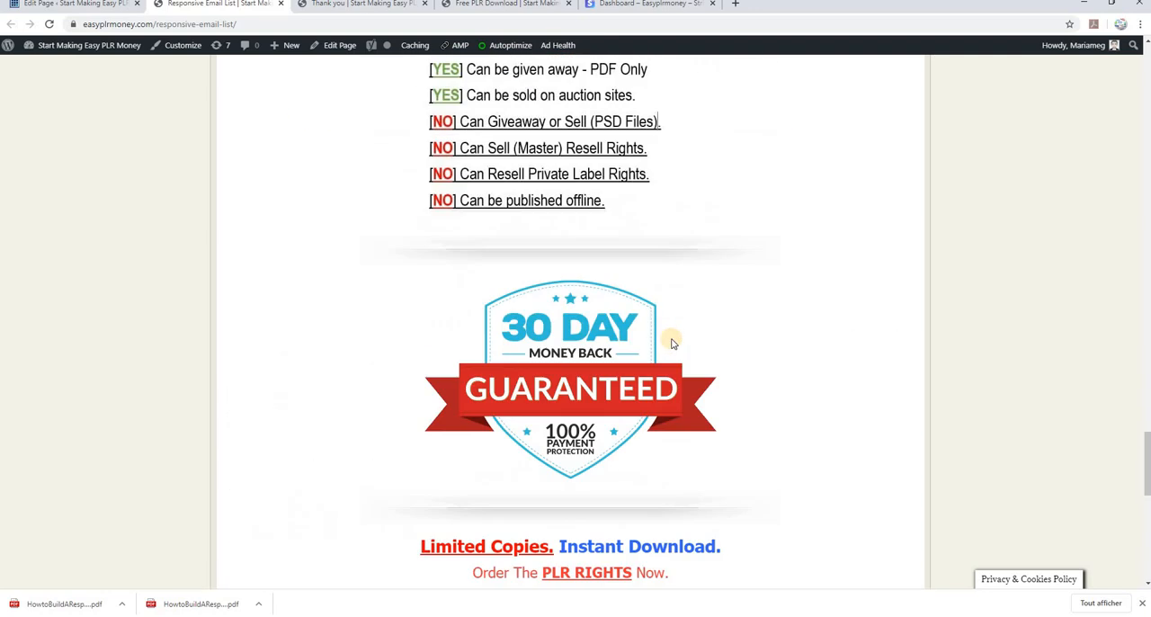
{"action": "scroll", "coordinate": [667, 331], "scroll_direction": "up", "scroll_amount": 4}
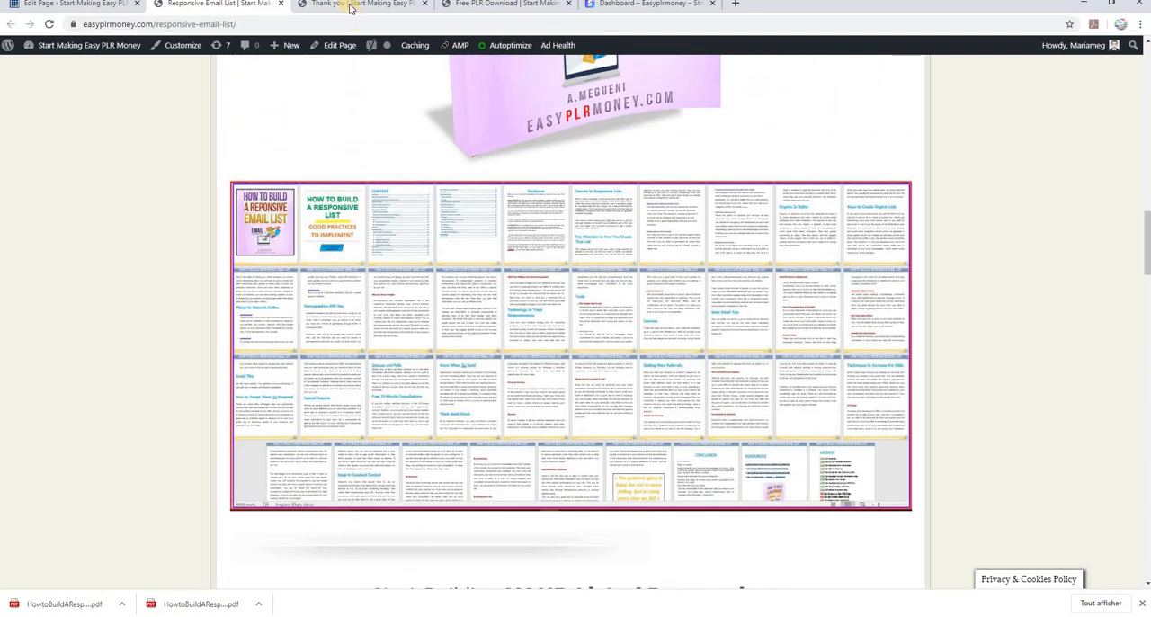
Review the published private Thank you page, from its order message to the download button and contact link
{"action": "left_click", "coordinate": [351, 5]}
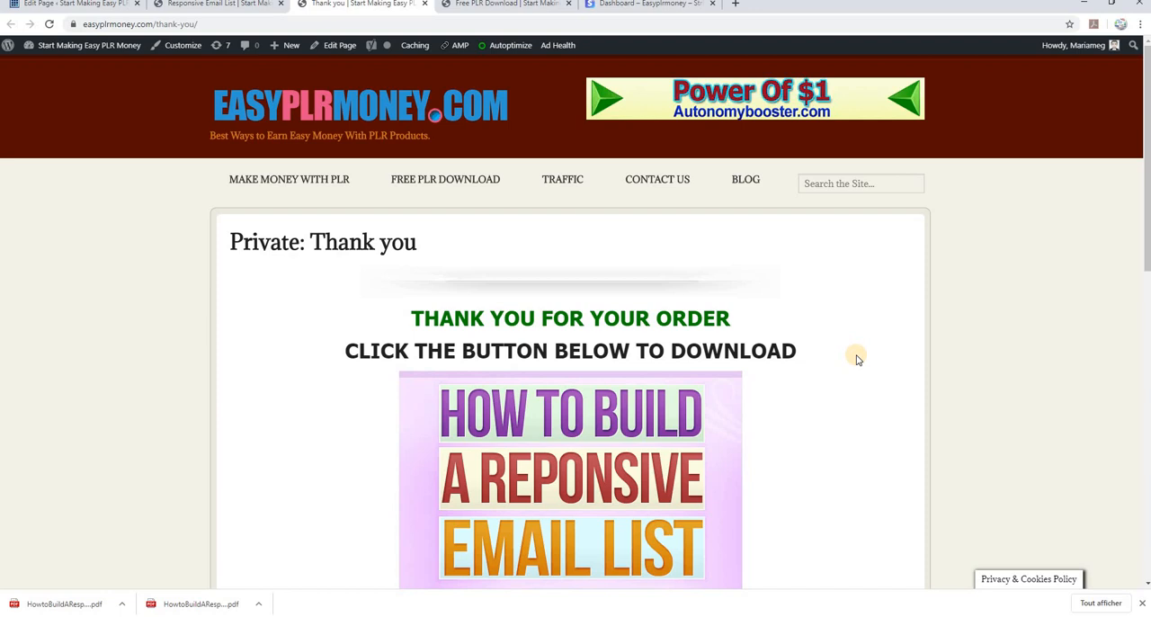
{"action": "scroll", "coordinate": [856, 360], "scroll_direction": "down", "scroll_amount": 1}
{"action": "scroll", "coordinate": [857, 360], "scroll_direction": "down", "scroll_amount": 5}
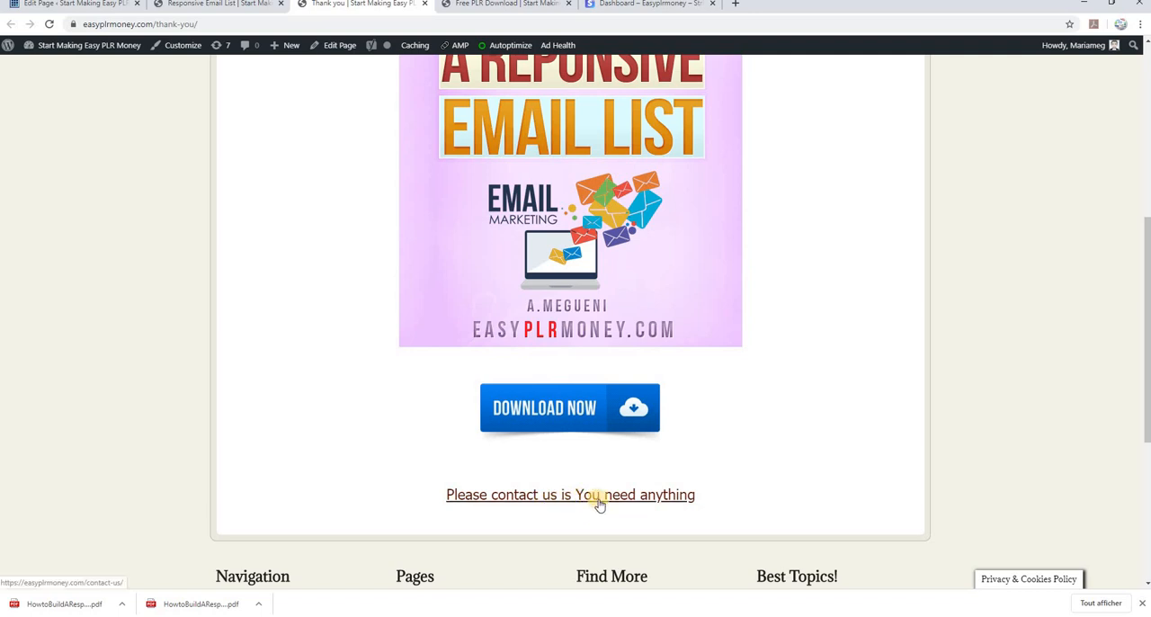
{"action": "scroll", "coordinate": [829, 440], "scroll_direction": "up", "scroll_amount": 5}
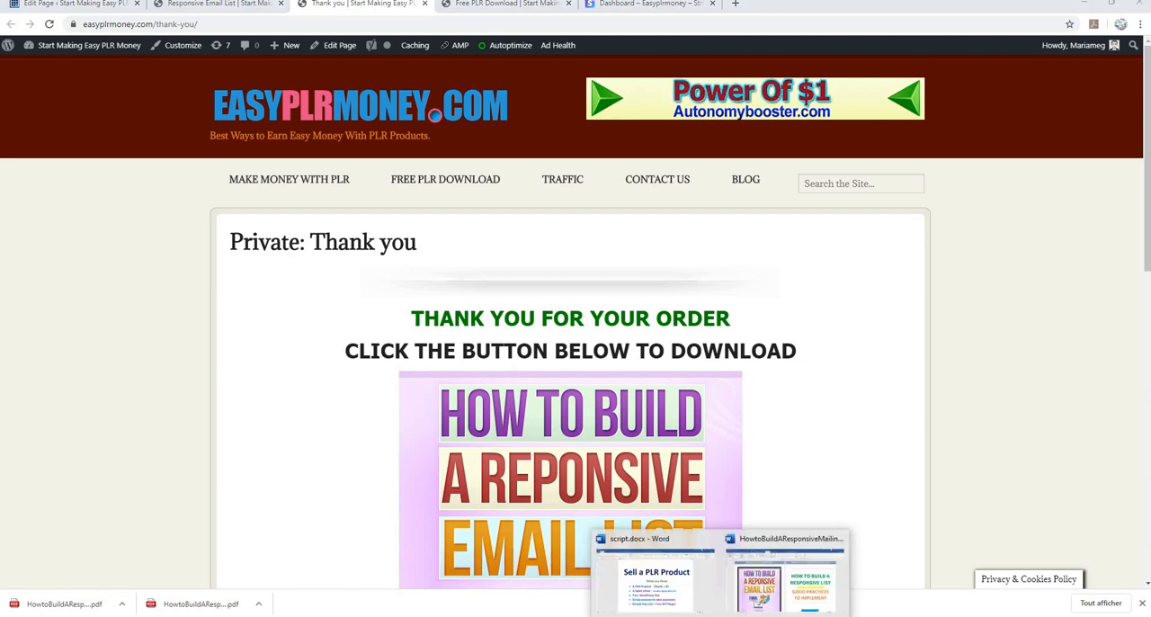
Switch to Word and look over the cover, title page and table of contents of HowtoBuildAResponsiveMailingList.docx
{"action": "left_click", "coordinate": [764, 583]}
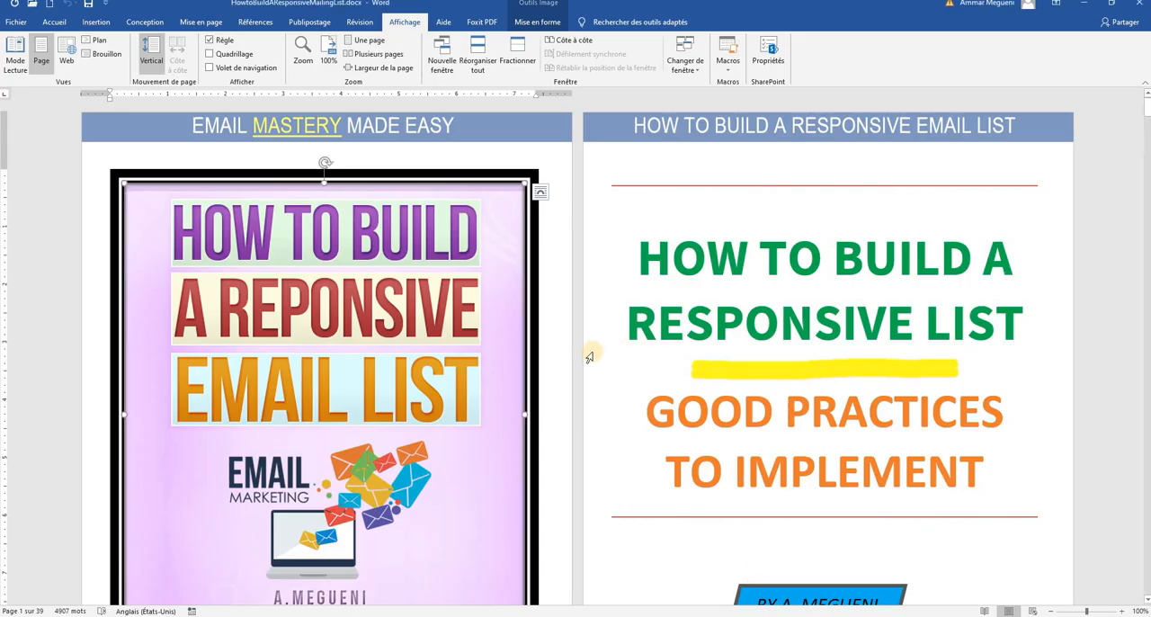
{"action": "scroll", "coordinate": [590, 349], "scroll_direction": "down", "scroll_amount": 5}
{"action": "scroll", "coordinate": [586, 362], "scroll_direction": "up", "scroll_amount": 3}
{"action": "scroll", "coordinate": [586, 361], "scroll_direction": "up", "scroll_amount": 2}
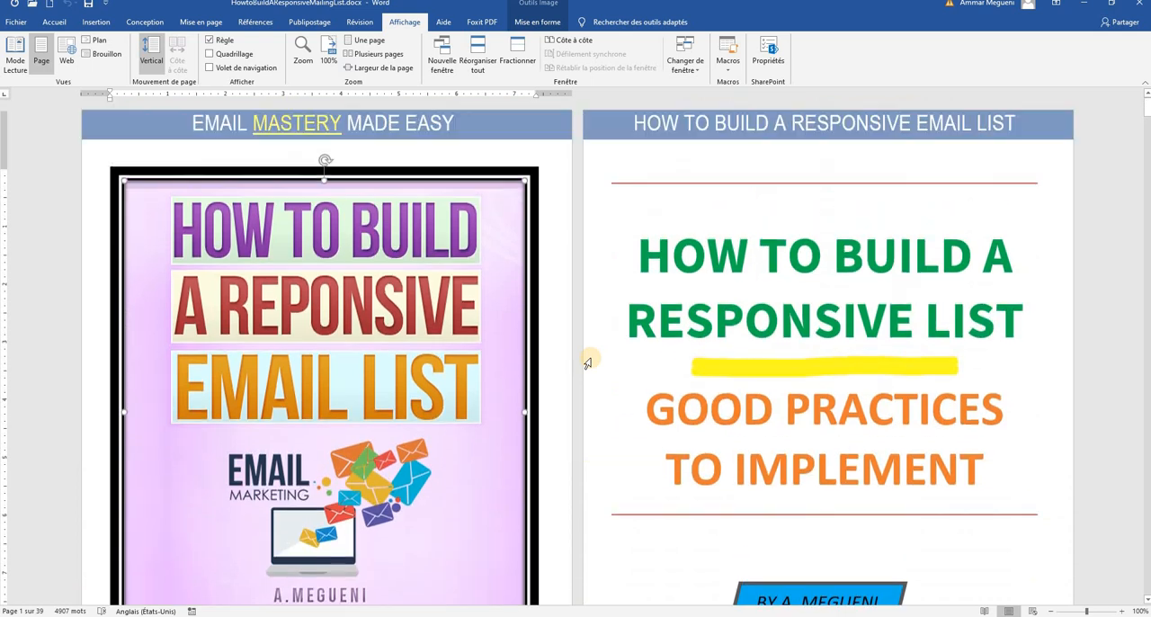
{"action": "scroll", "coordinate": [586, 362], "scroll_direction": "down", "scroll_amount": 6}
{"action": "scroll", "coordinate": [586, 365], "scroll_direction": "down", "scroll_amount": 2}
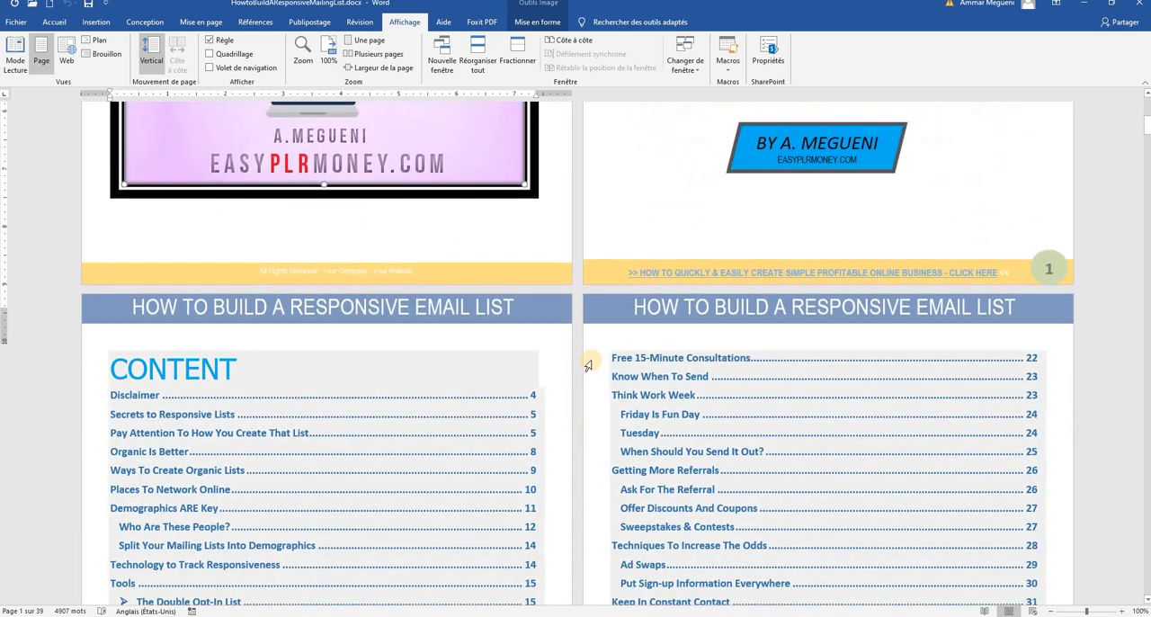
{"action": "scroll", "coordinate": [587, 364], "scroll_direction": "up", "scroll_amount": 4}
{"action": "scroll", "coordinate": [587, 364], "scroll_direction": "up", "scroll_amount": 2}
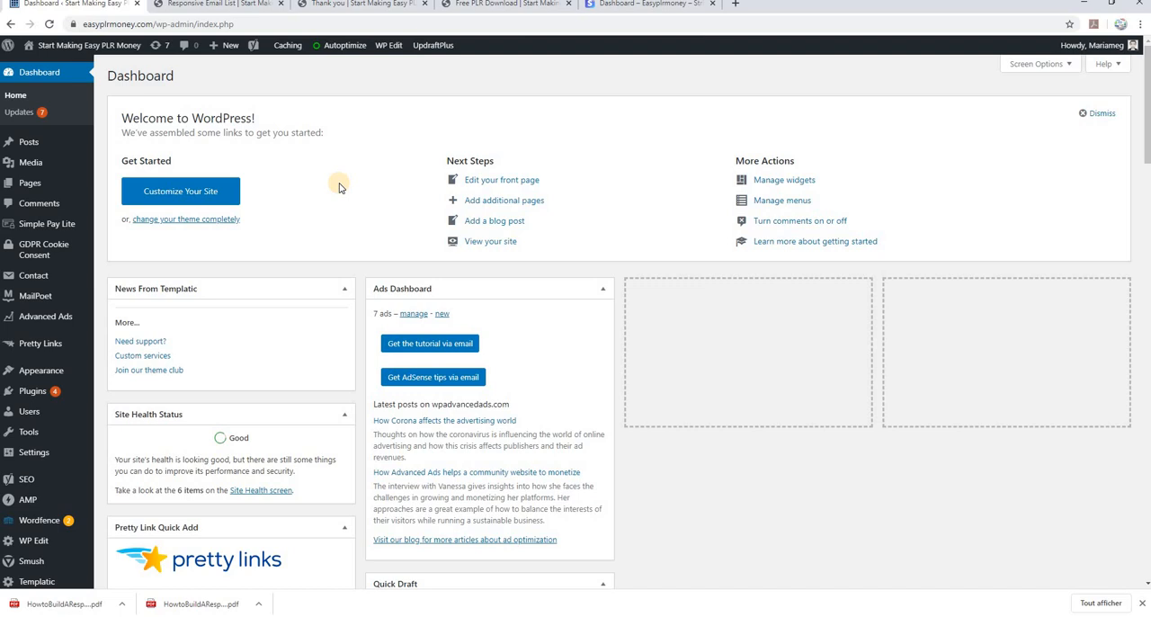
Search the WordPress plugin directory for Simple Pay Lite and view the installed plugin's Stripe setup settings
{"action": "mouse_move", "coordinate": [45, 226]}
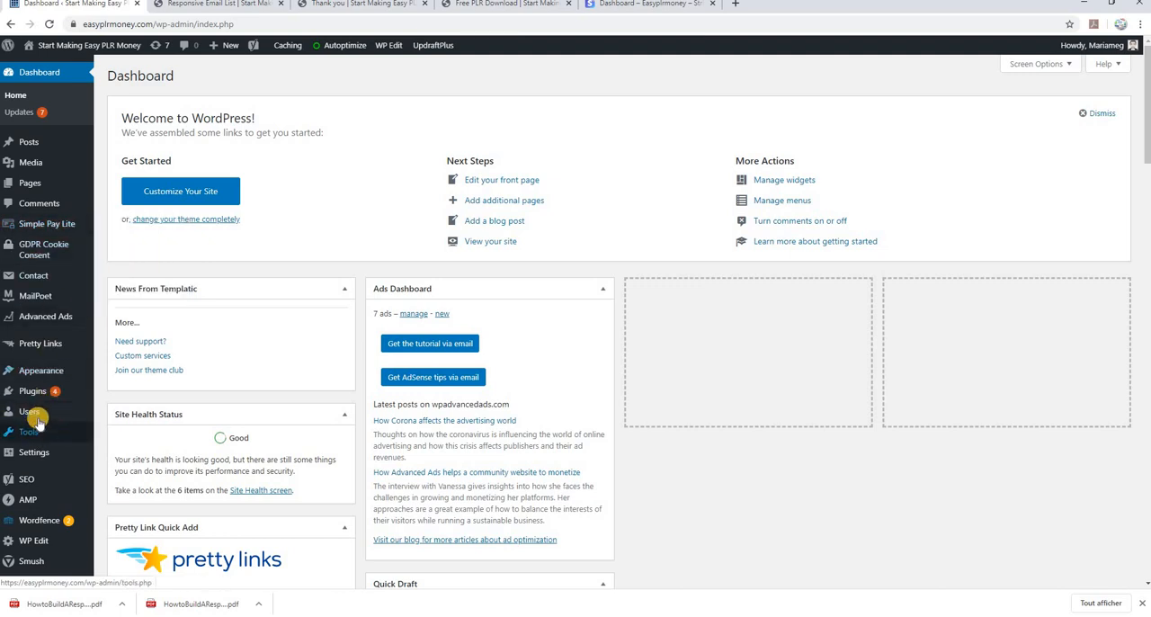
{"action": "mouse_move", "coordinate": [42, 396]}
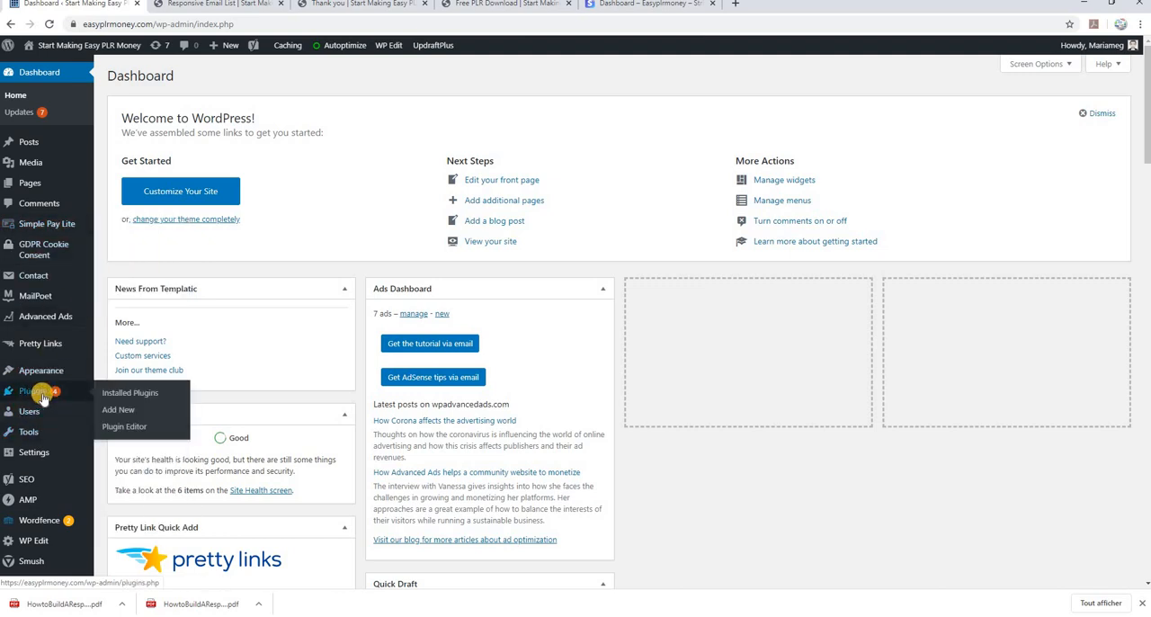
{"action": "left_click", "coordinate": [117, 409]}
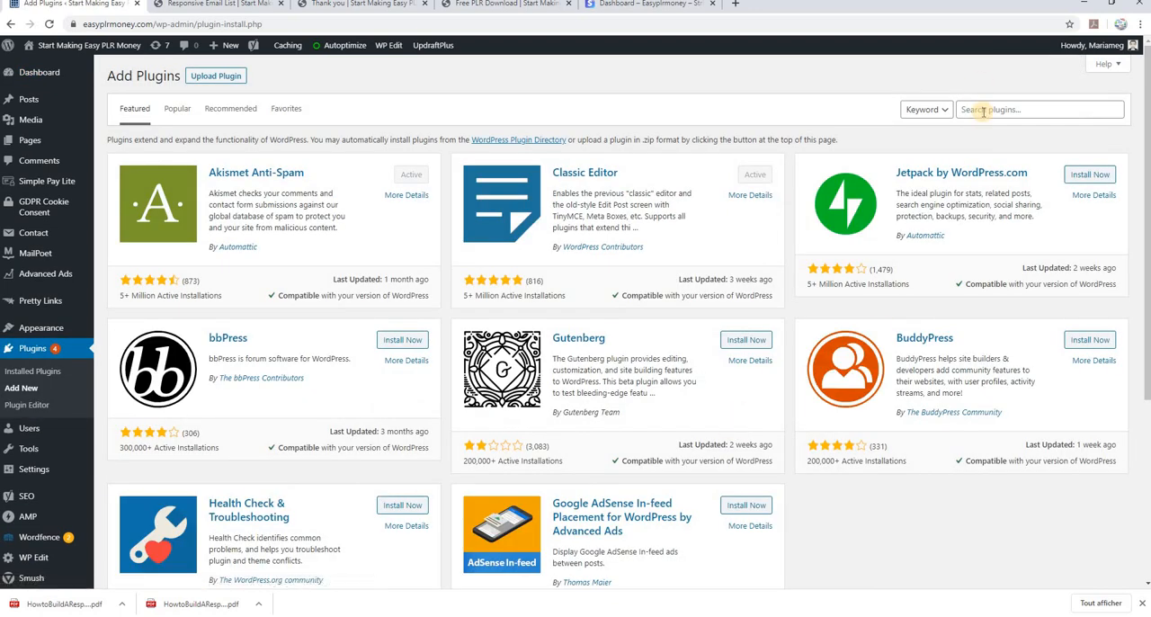
{"action": "left_click", "coordinate": [982, 111]}
{"action": "type", "text": "Simple Pay Lite"}
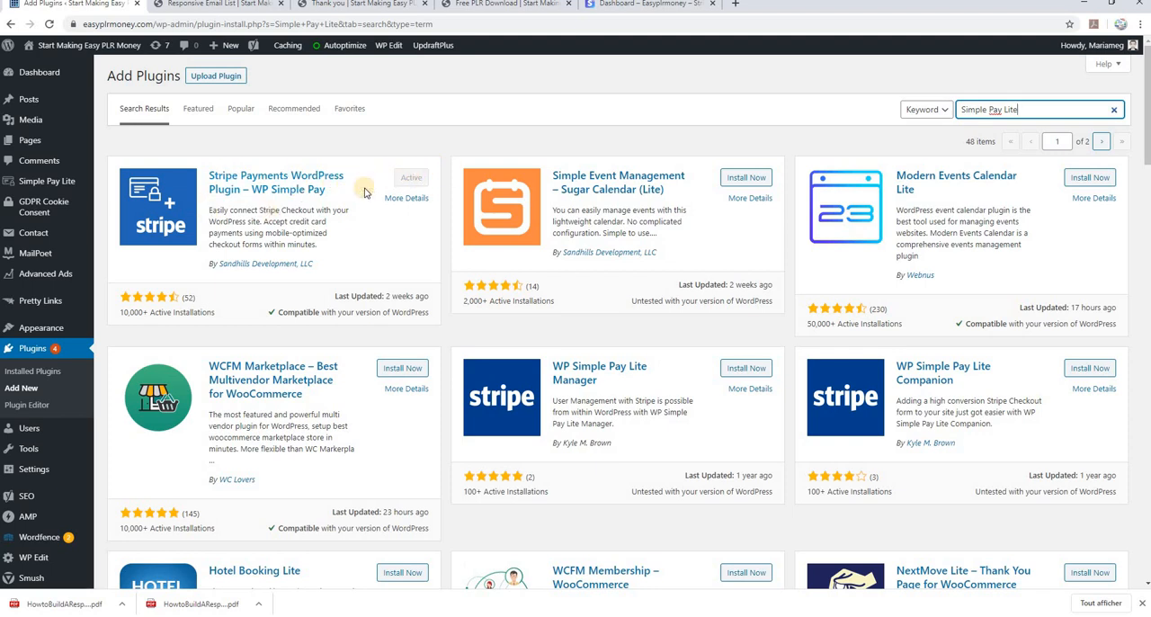
{"action": "left_click", "coordinate": [50, 183]}
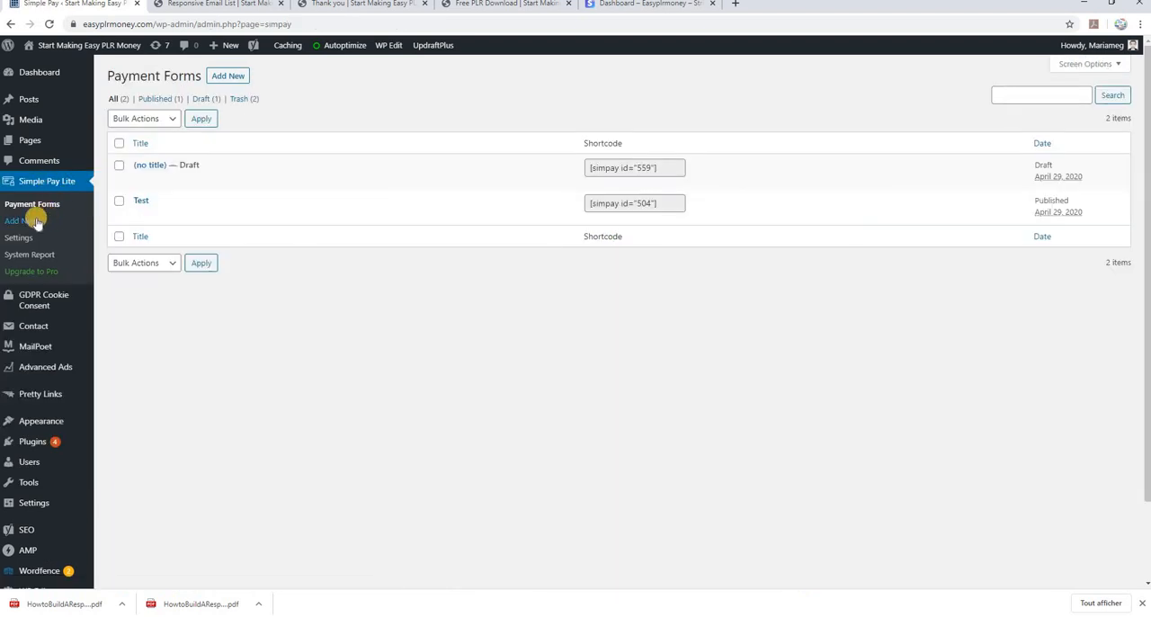
{"action": "left_click", "coordinate": [22, 239]}
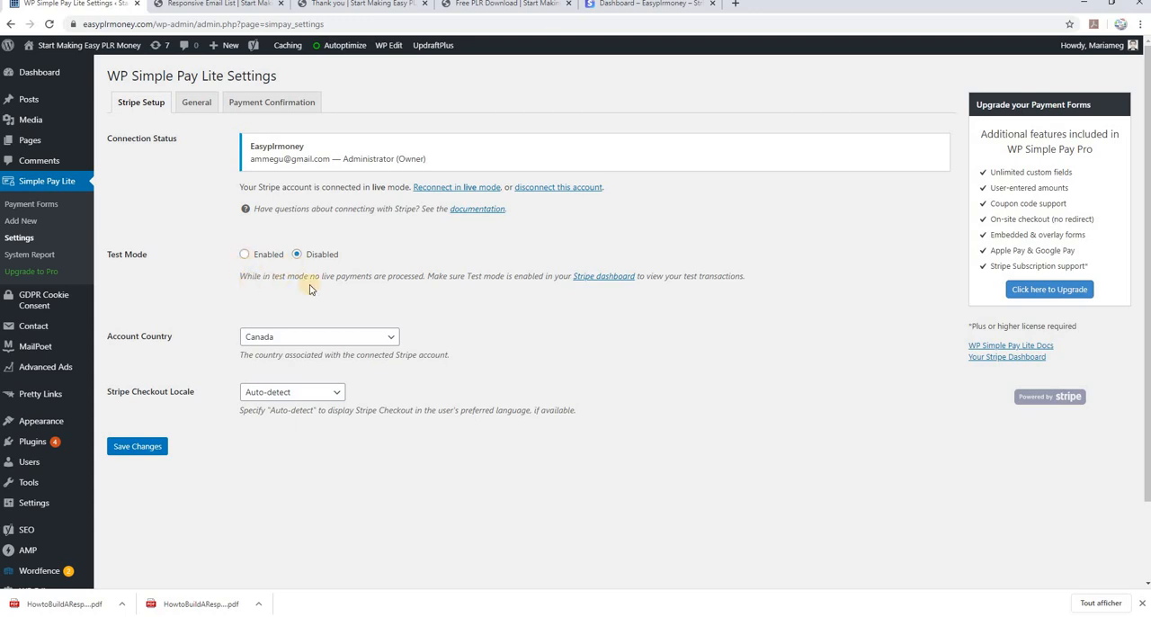
Start a new payment form with a one-time amount of $7.00 and a redirect URL as its payment success page
{"action": "left_click", "coordinate": [17, 224]}
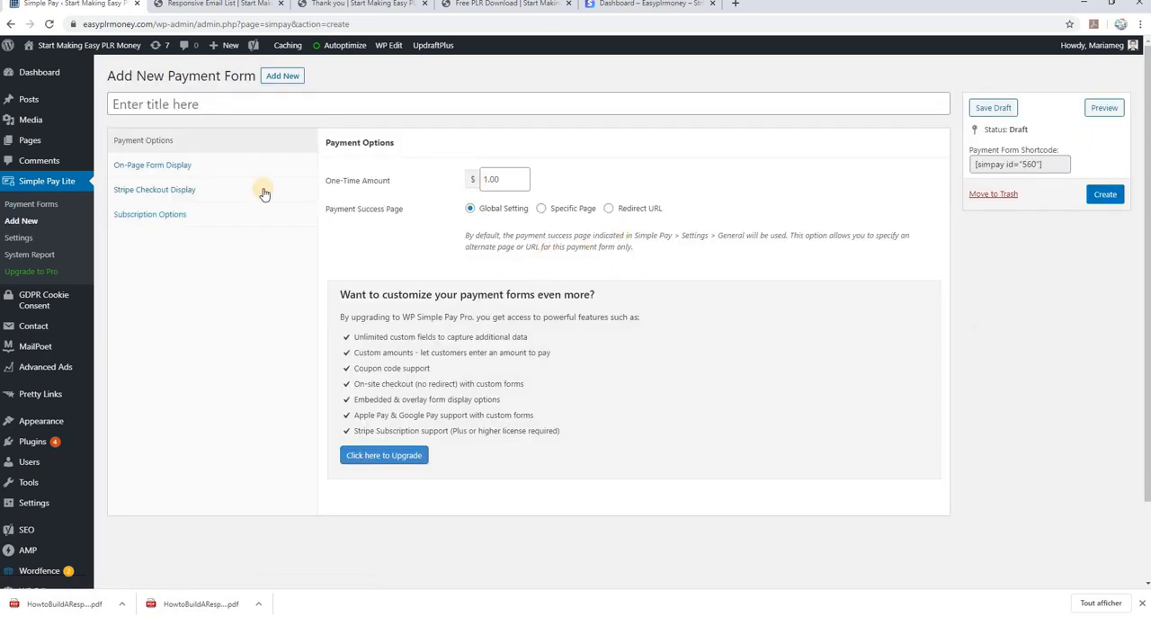
{"action": "left_click", "coordinate": [487, 179]}
{"action": "left_click_drag", "start_coordinate": [487, 179], "coordinate": [483, 179]}
{"action": "left_click", "coordinate": [609, 213]}
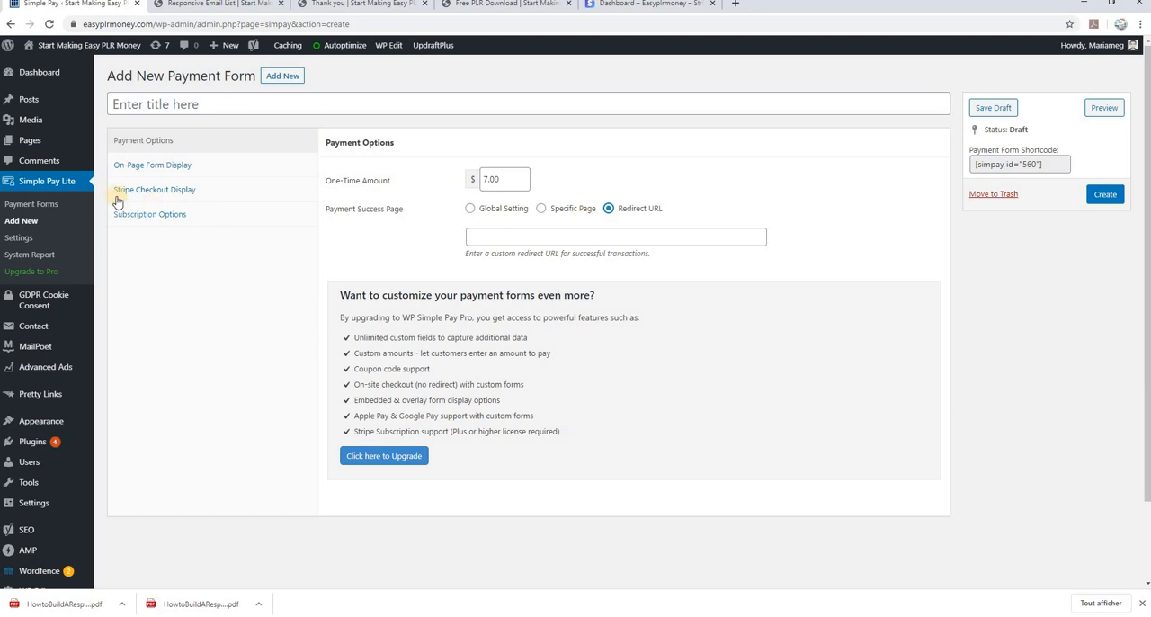
Open the list of all site pages in a new tab and copy the private Thank you page's link address
{"action": "mouse_move", "coordinate": [33, 143]}
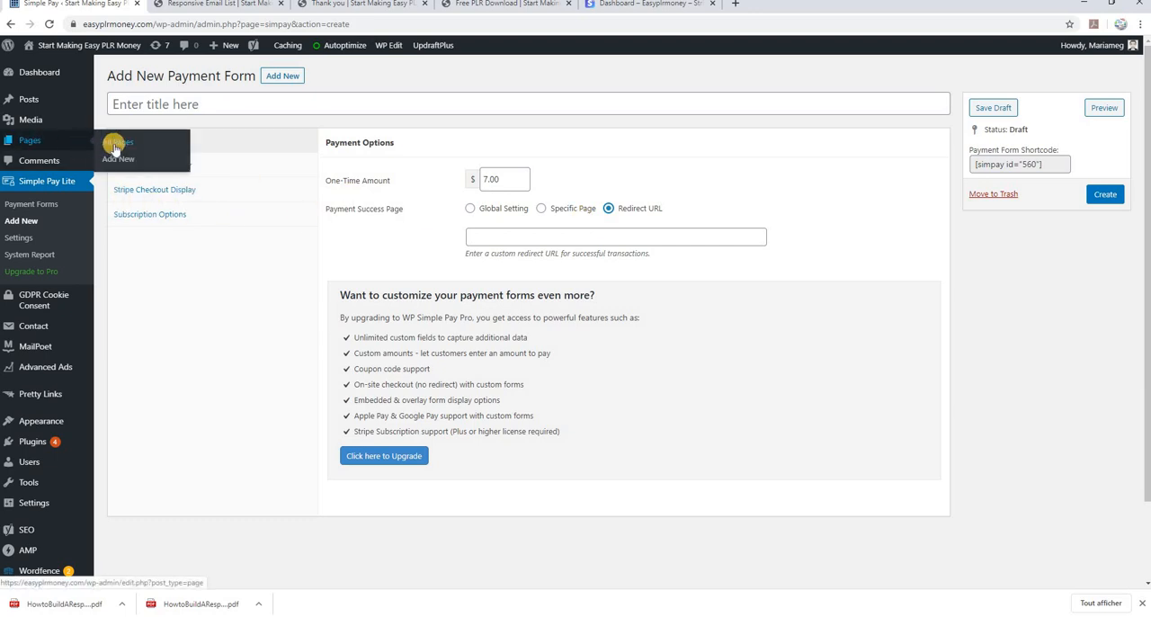
{"action": "right_click", "coordinate": [114, 149]}
{"action": "left_click", "coordinate": [121, 152]}
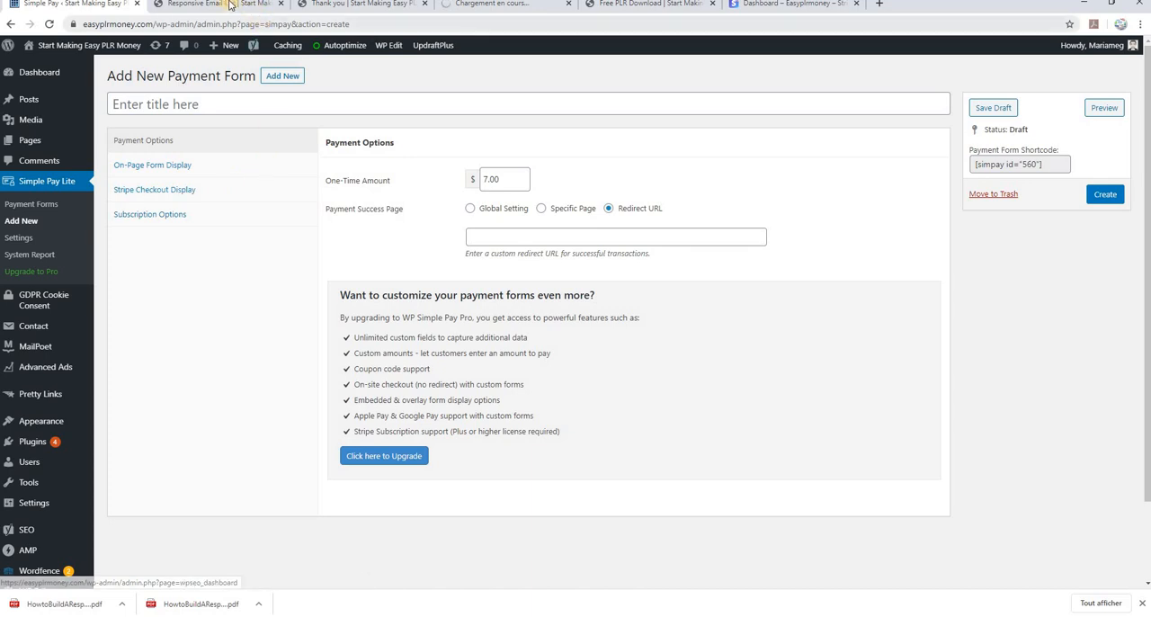
{"action": "left_click", "coordinate": [225, 5]}
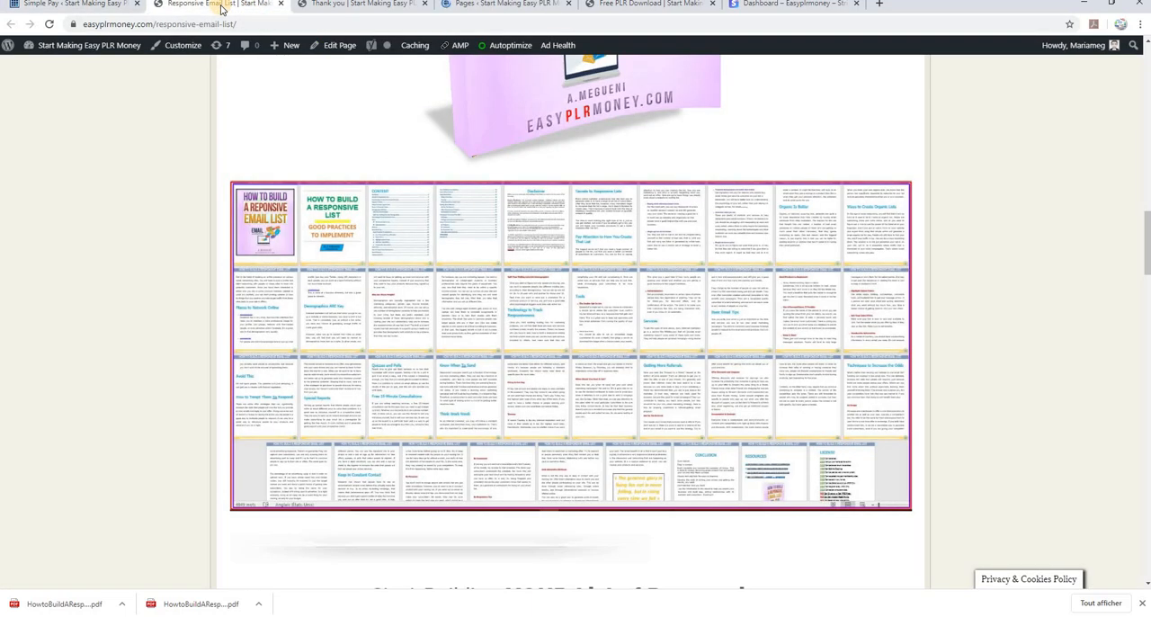
{"action": "left_click", "coordinate": [489, 7]}
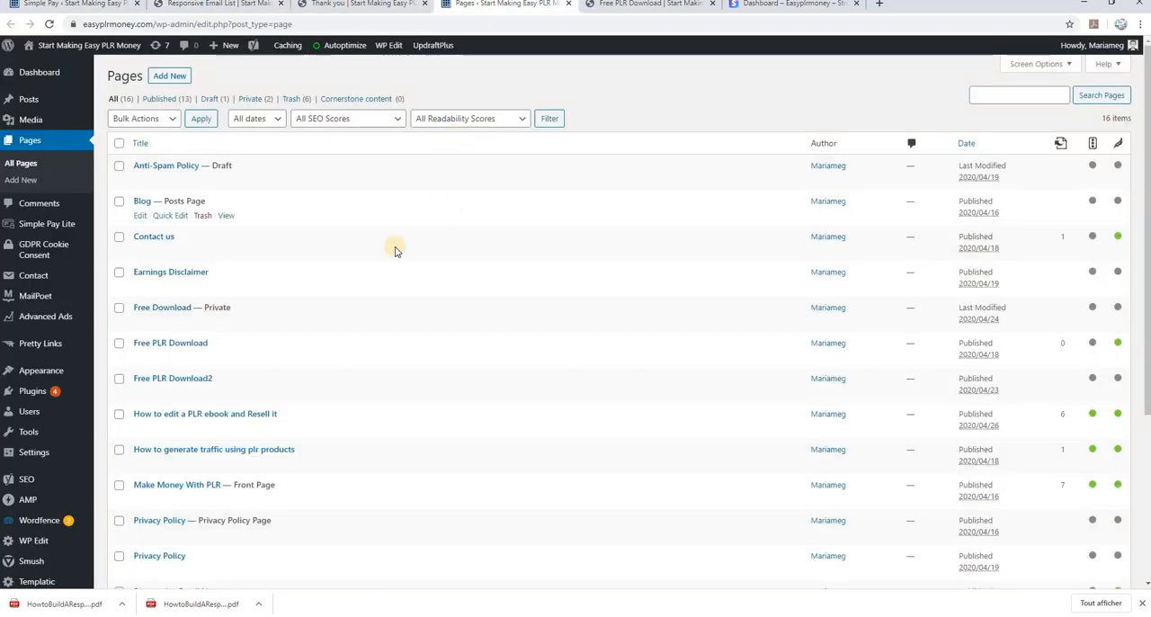
{"action": "scroll", "coordinate": [303, 301], "scroll_direction": "down", "scroll_amount": 3}
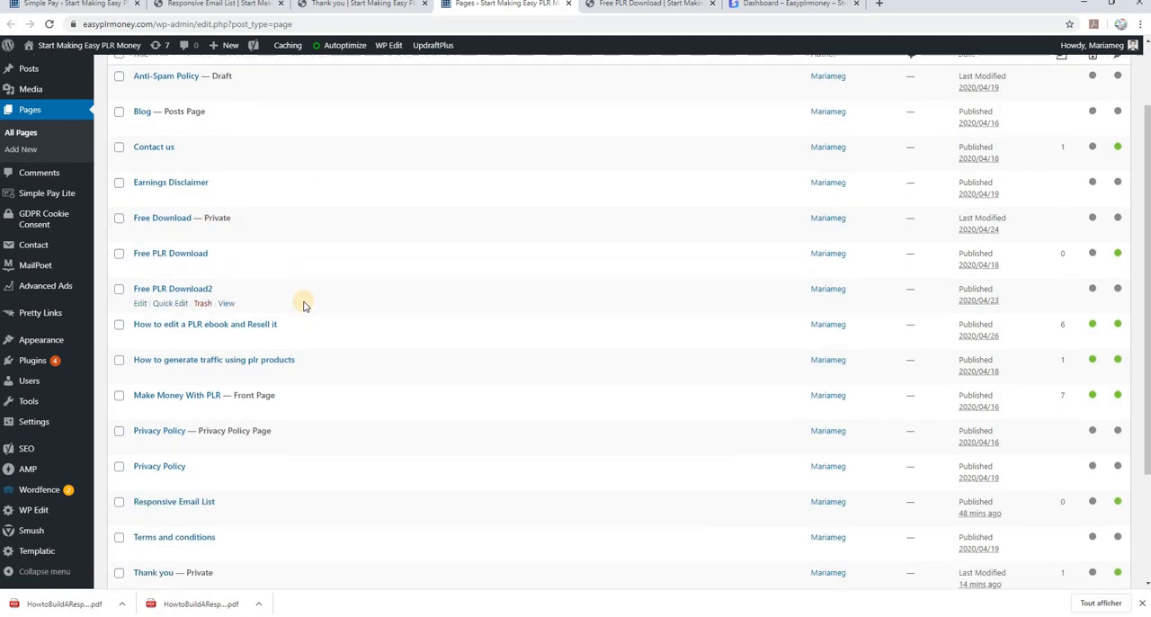
{"action": "scroll", "coordinate": [303, 305], "scroll_direction": "down", "scroll_amount": 1}
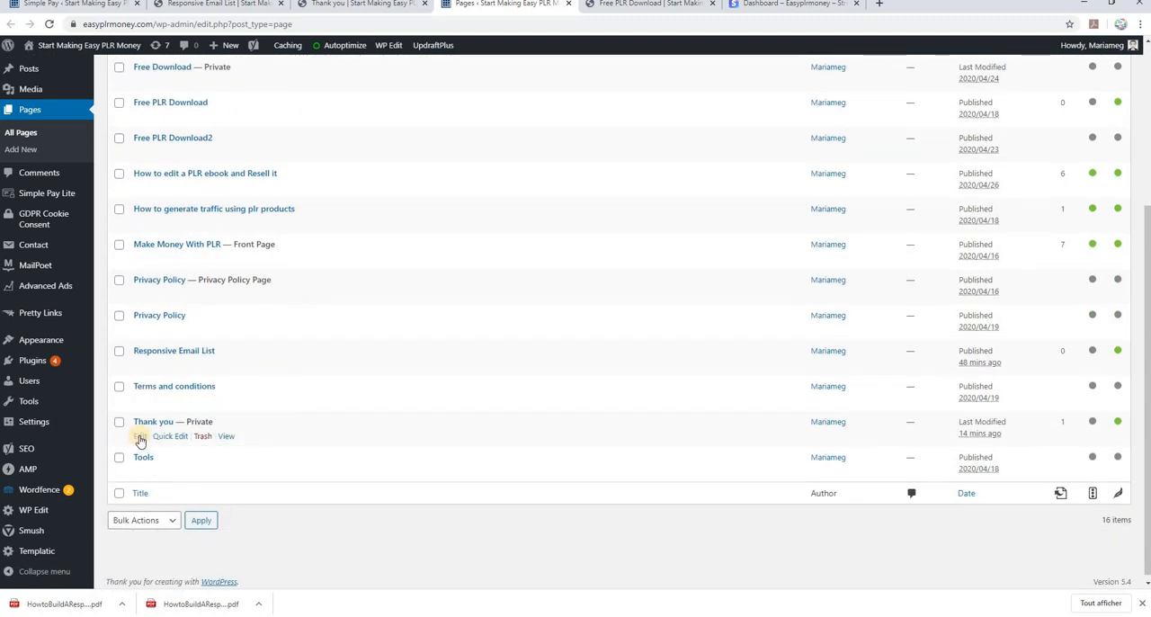
{"action": "right_click", "coordinate": [226, 438]}
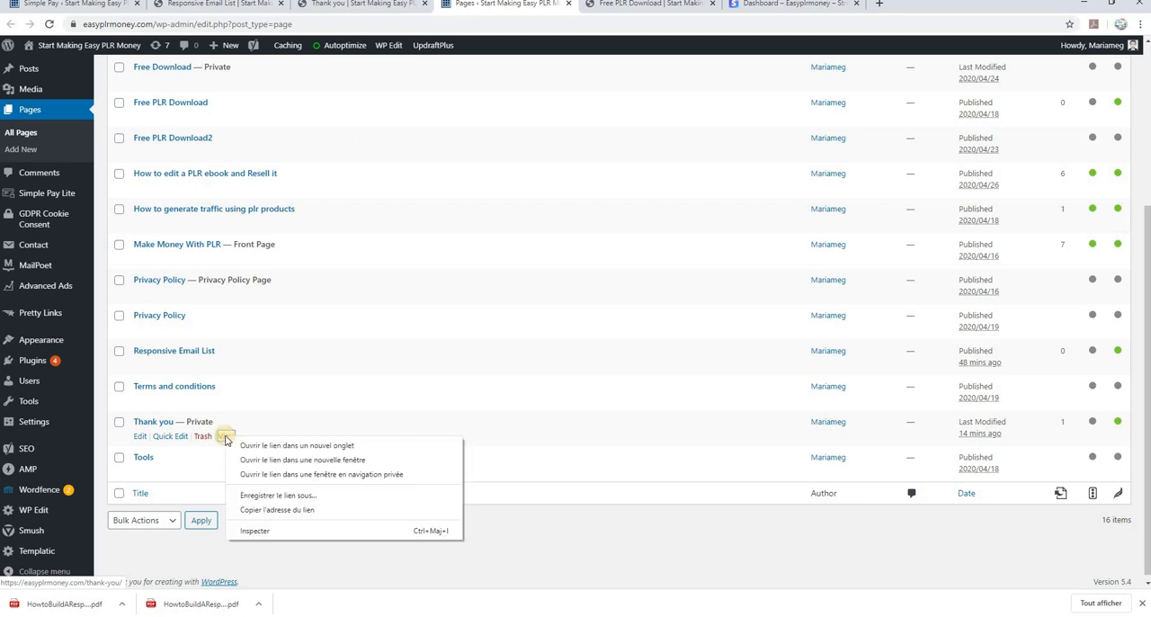
{"action": "left_click", "coordinate": [261, 509]}
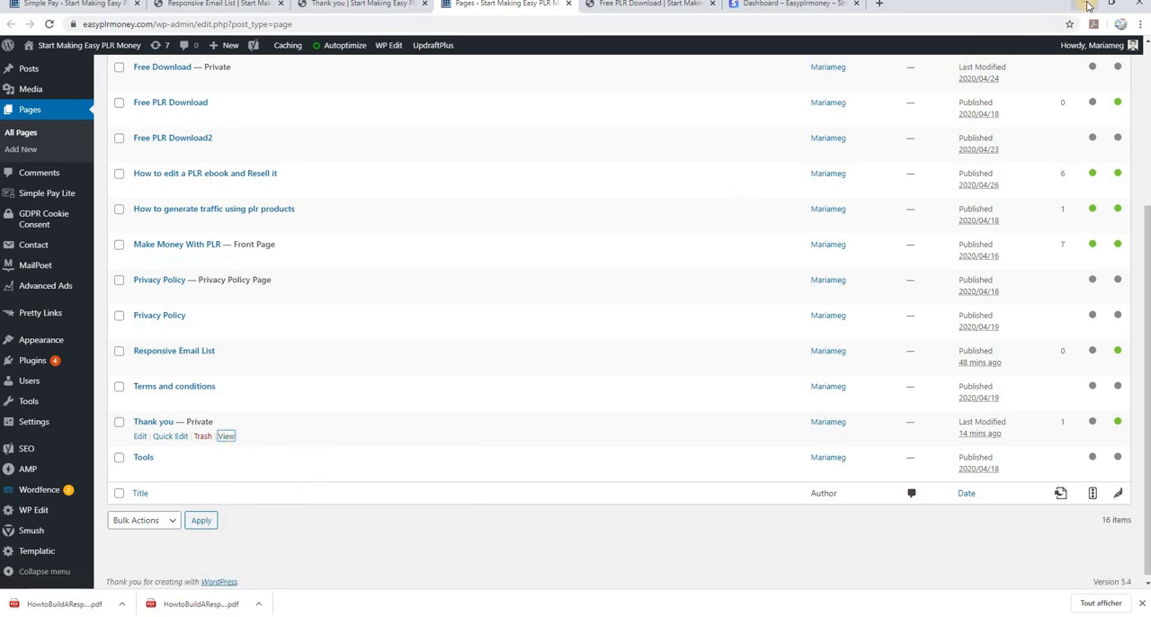
{"action": "left_click", "coordinate": [53, 7]}
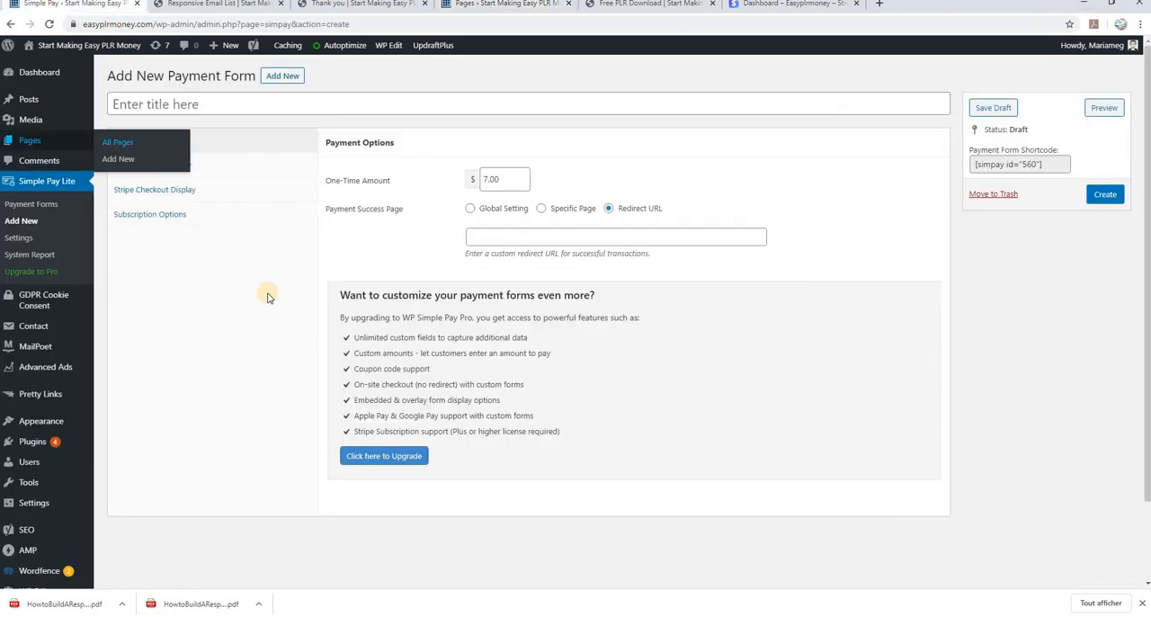
{"action": "left_click", "coordinate": [520, 235]}
{"action": "right_click", "coordinate": [521, 237]}
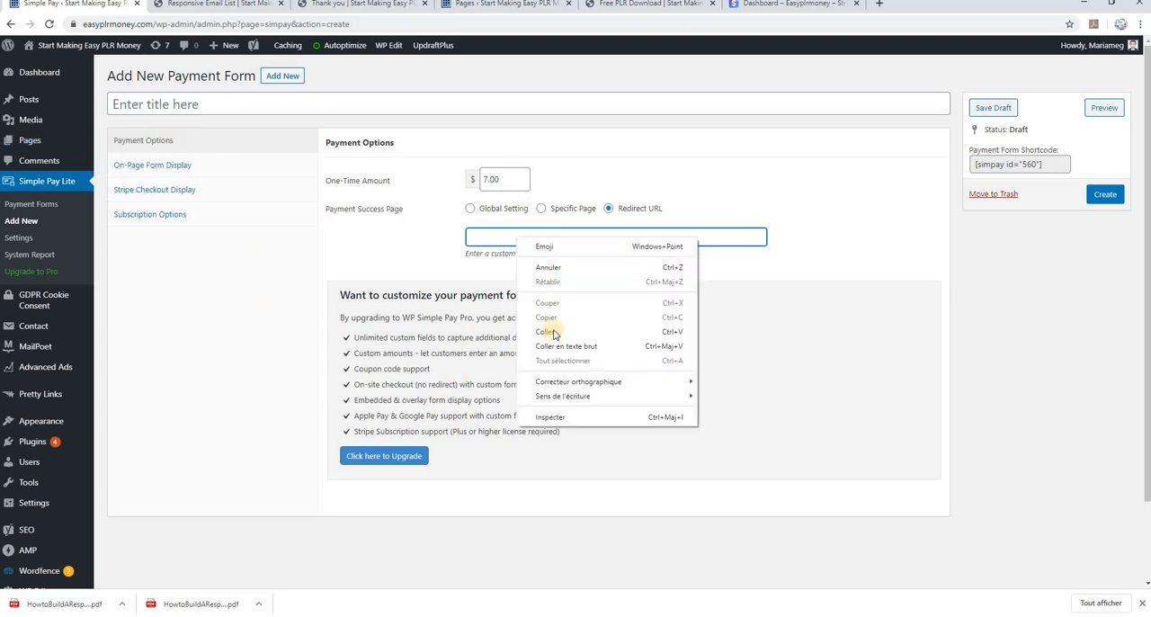
{"action": "left_click", "coordinate": [550, 330]}
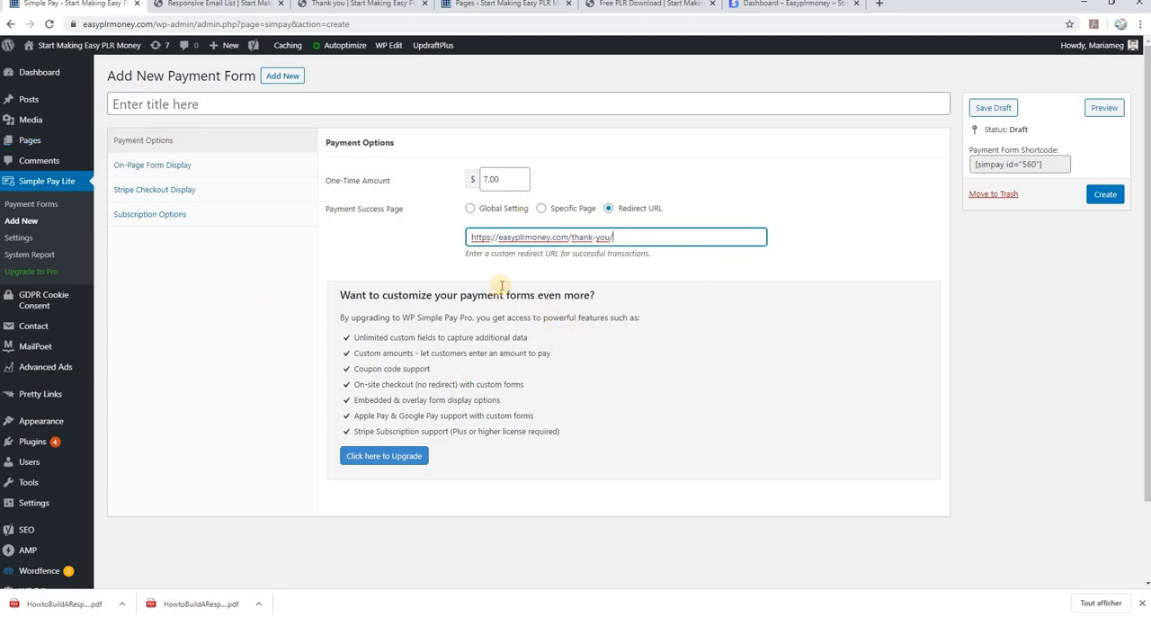
Title the payment form Test and create it
{"action": "left_click", "coordinate": [171, 105]}
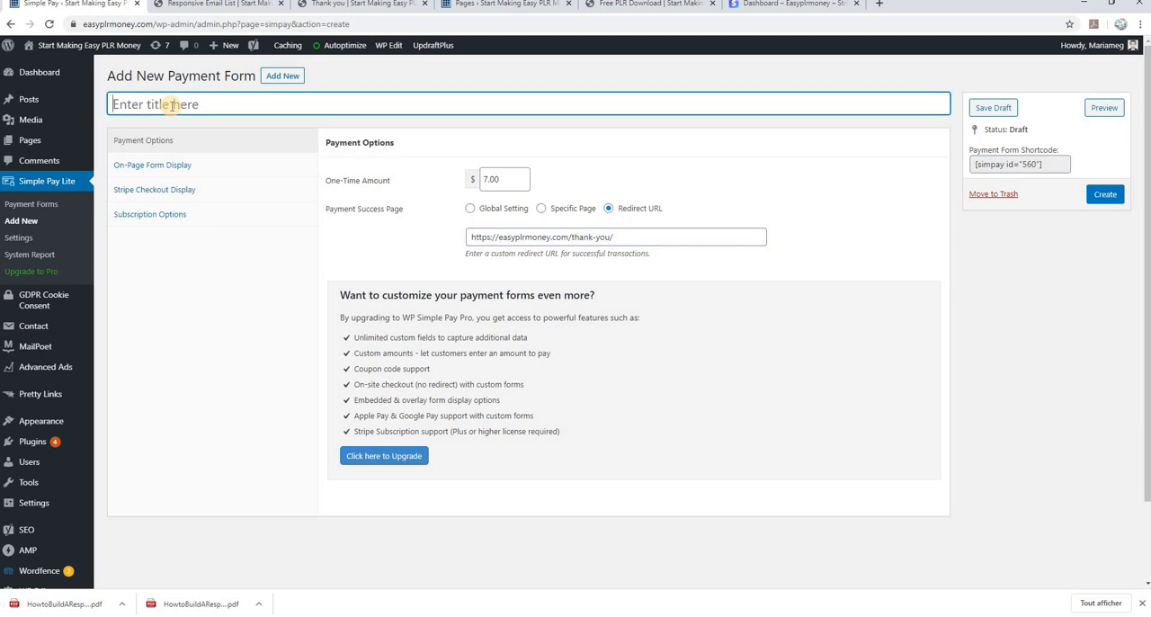
{"action": "type", "text": "Test"}
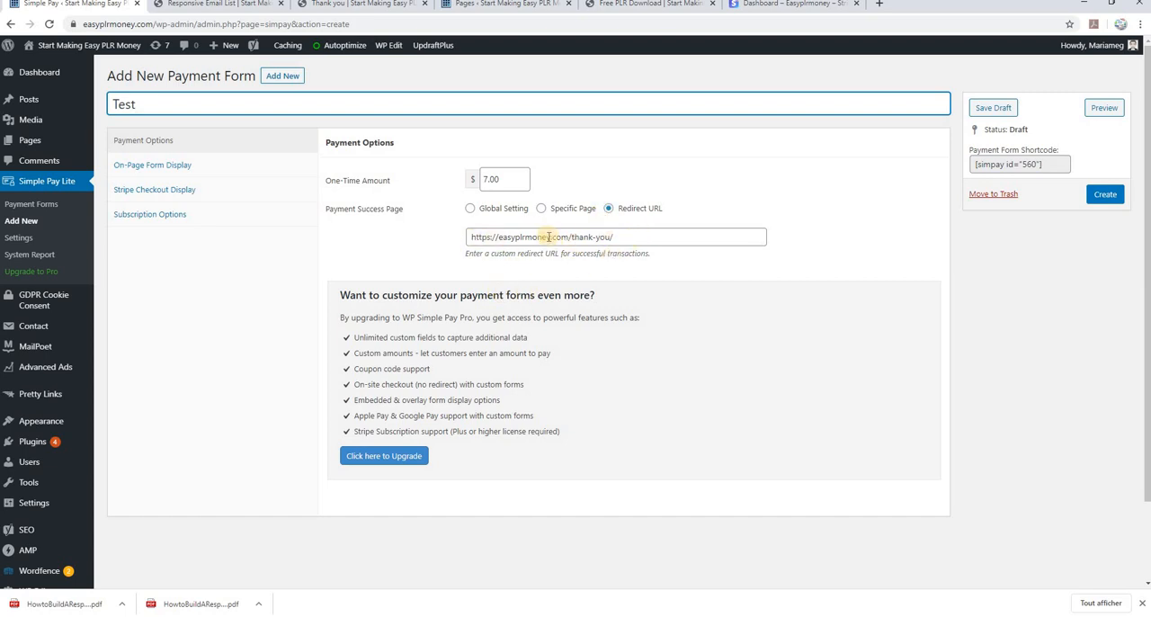
{"action": "left_click", "coordinate": [1103, 194]}
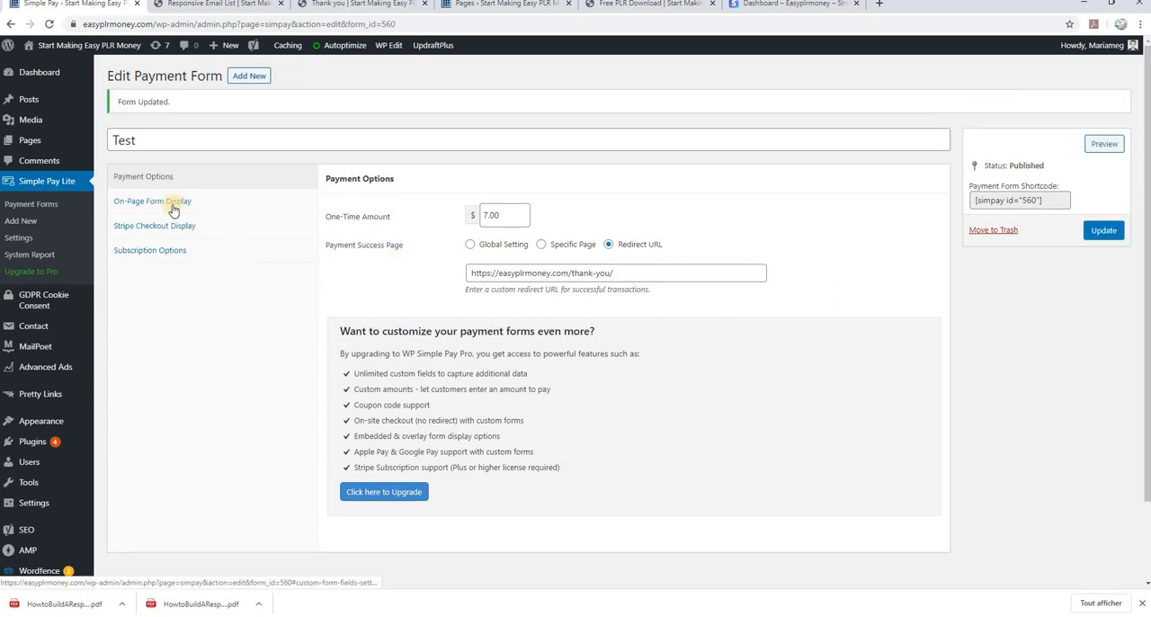
Check the form's on-page display options and set the Stripe Checkout item description to Responsive Email List
{"action": "left_click", "coordinate": [171, 202]}
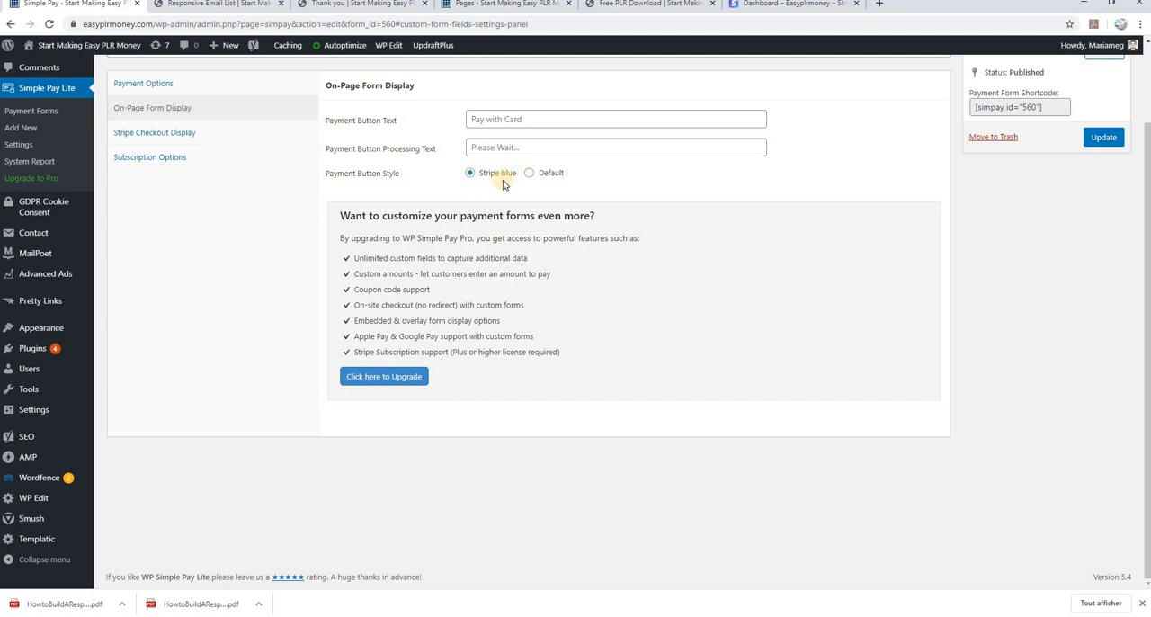
{"action": "left_click", "coordinate": [158, 133]}
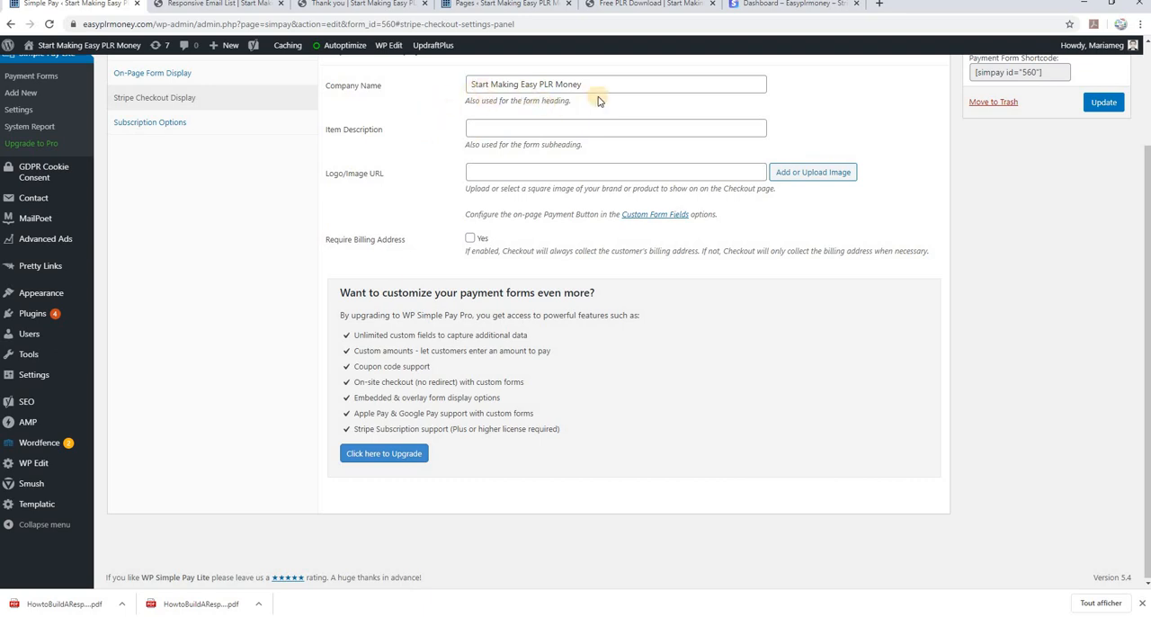
{"action": "left_click", "coordinate": [480, 129]}
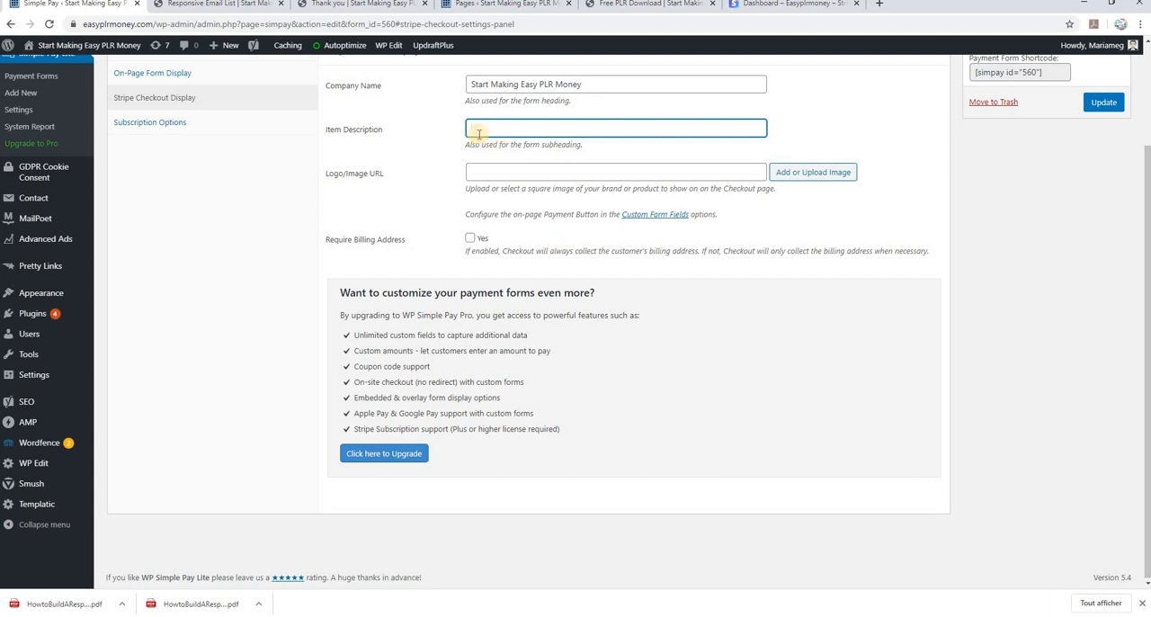
{"action": "right_click", "coordinate": [477, 130]}
{"action": "left_click", "coordinate": [518, 224]}
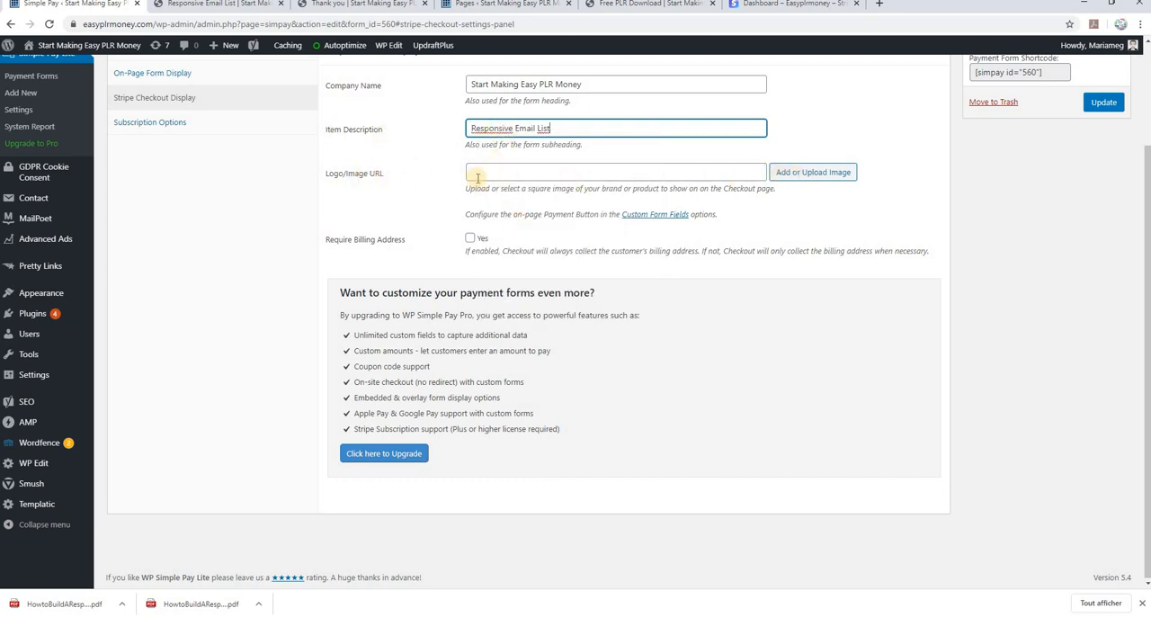
Use the purple cover.png from the media library as the Stripe Checkout logo image and update the payment form
{"action": "left_click", "coordinate": [817, 174]}
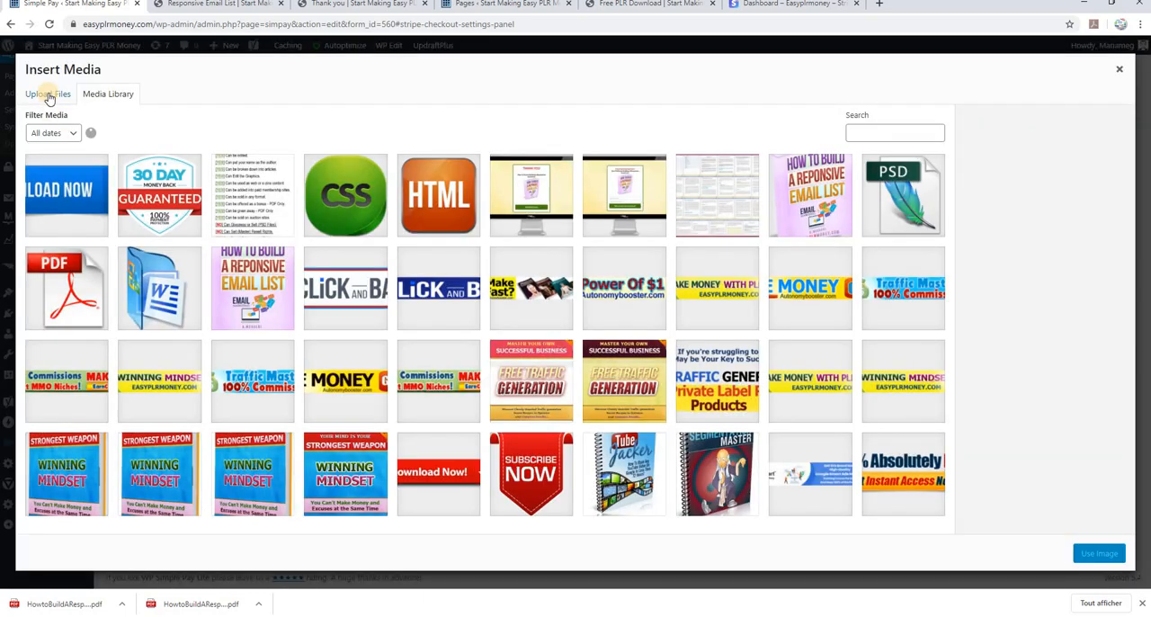
{"action": "left_click", "coordinate": [252, 269]}
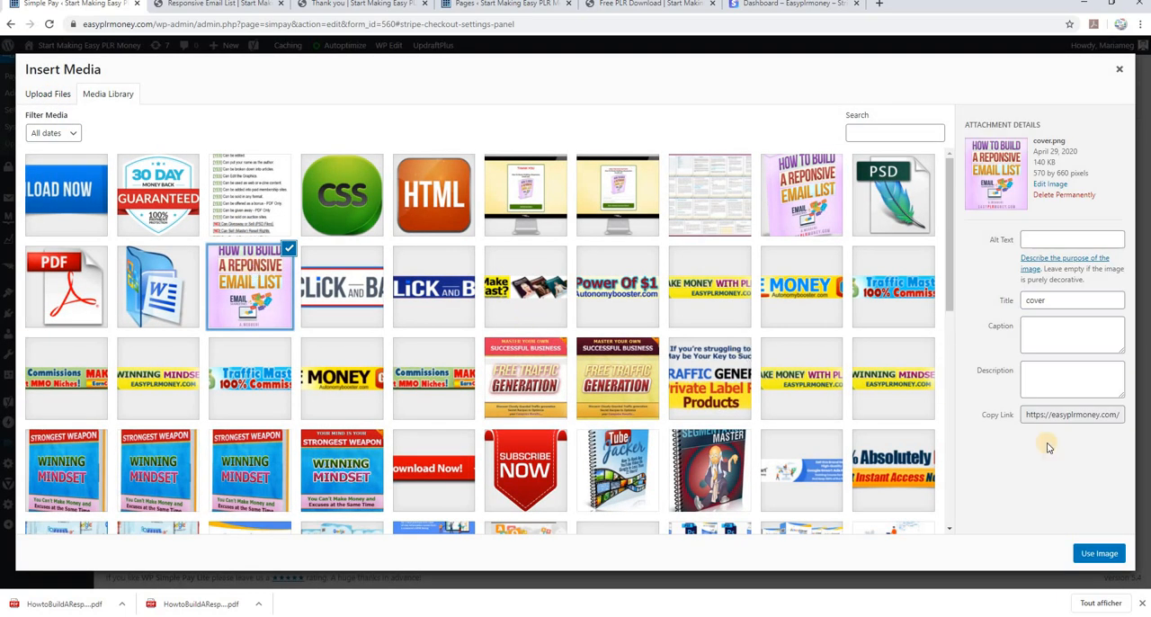
{"action": "left_click", "coordinate": [1099, 553]}
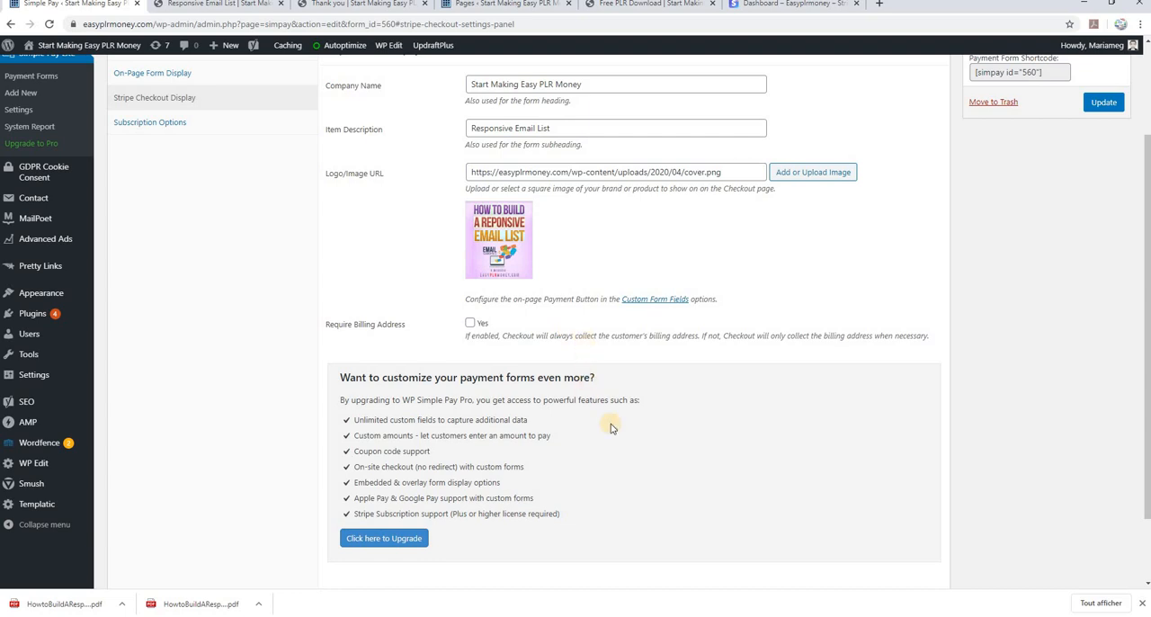
{"action": "left_click", "coordinate": [1103, 102]}
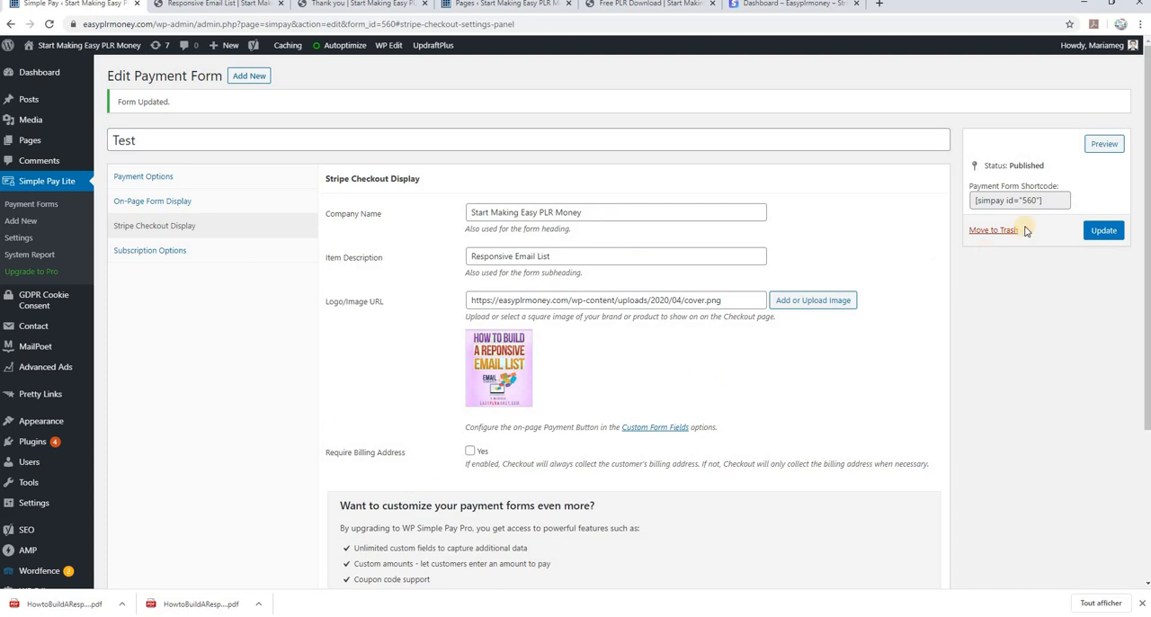
Copy the Test payment form's shortcode [simpay id="560"]
{"action": "left_click_drag", "start_coordinate": [1047, 199], "coordinate": [973, 201]}
{"action": "right_click", "coordinate": [982, 200]}
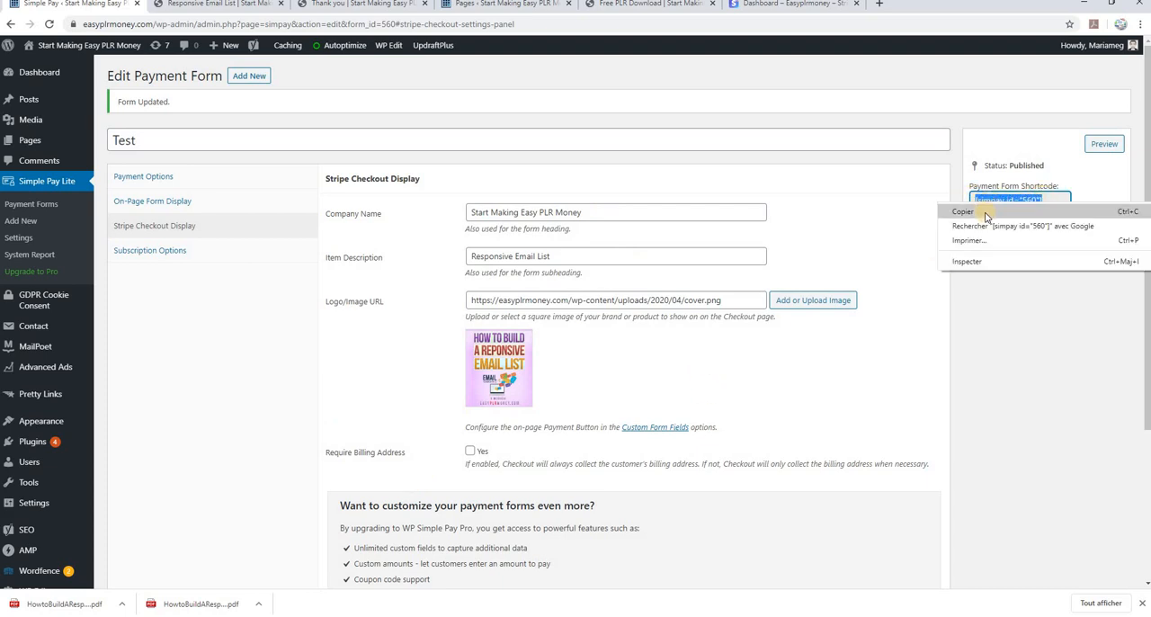
{"action": "left_click", "coordinate": [982, 210]}
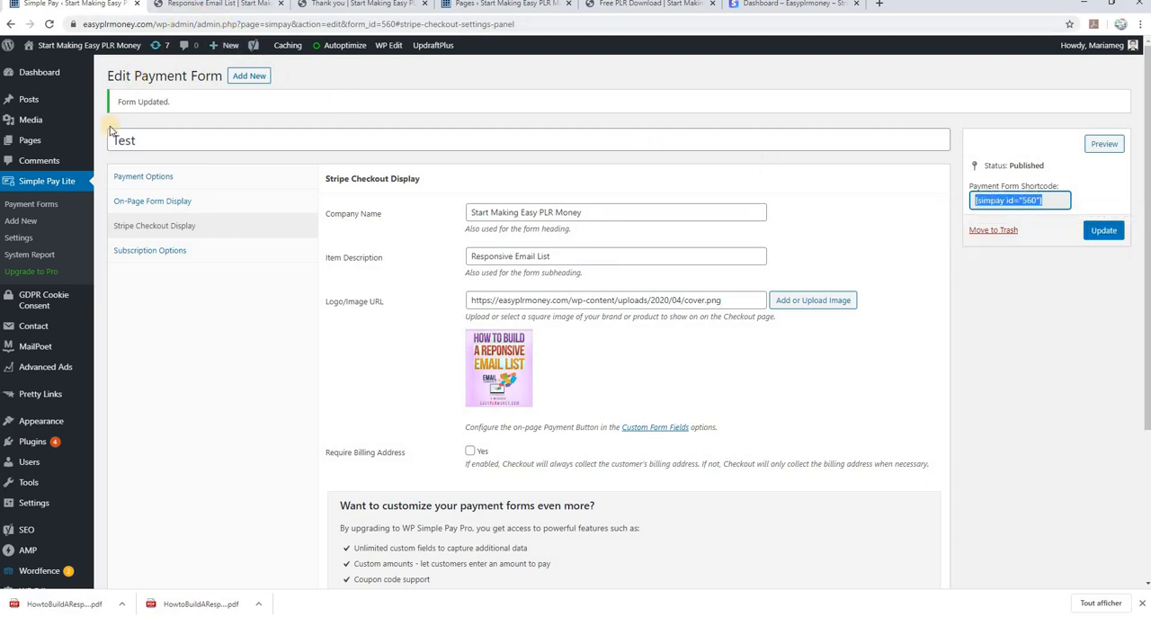
Open the Responsive Email List page for editing and replace the payment button placeholder below the Special Limited Discount Price line with [simpay id="560"]
{"action": "left_click", "coordinate": [170, 4]}
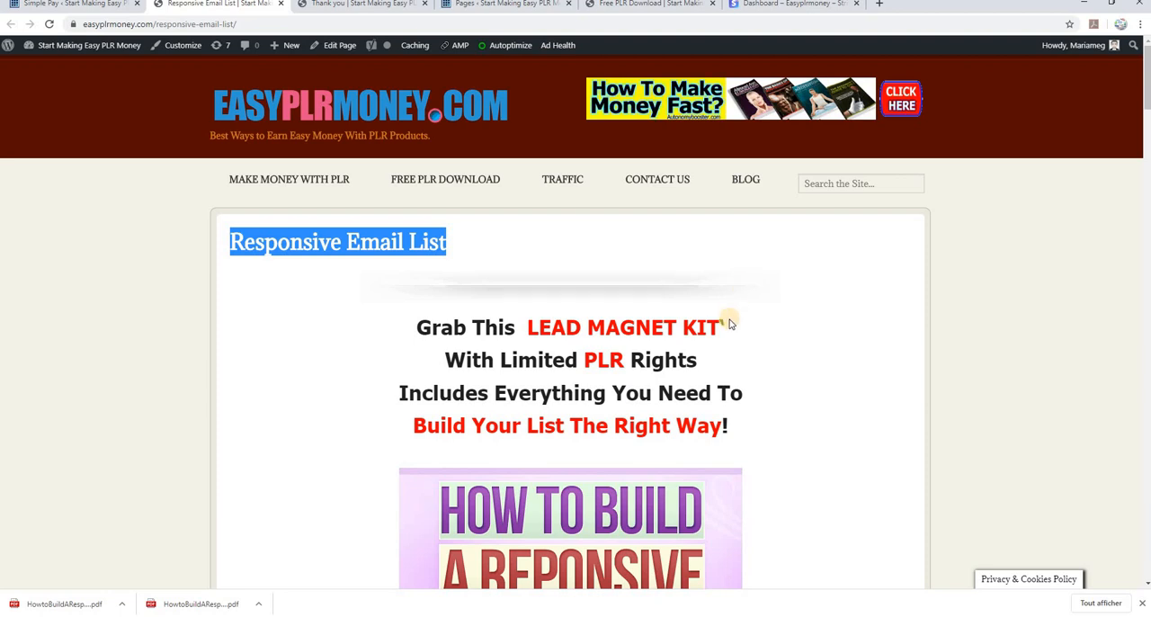
{"action": "scroll", "coordinate": [726, 326], "scroll_direction": "down", "scroll_amount": 8}
{"action": "scroll", "coordinate": [729, 330], "scroll_direction": "up", "scroll_amount": 10}
{"action": "left_click", "coordinate": [335, 47]}
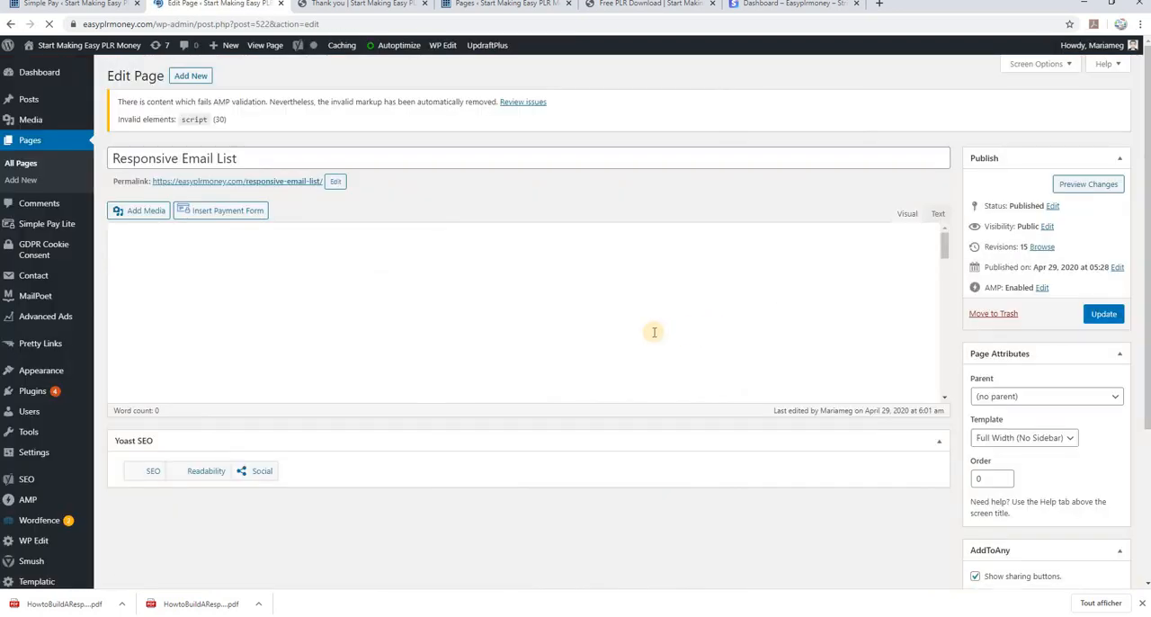
{"action": "scroll", "coordinate": [567, 359], "scroll_direction": "down", "scroll_amount": 10}
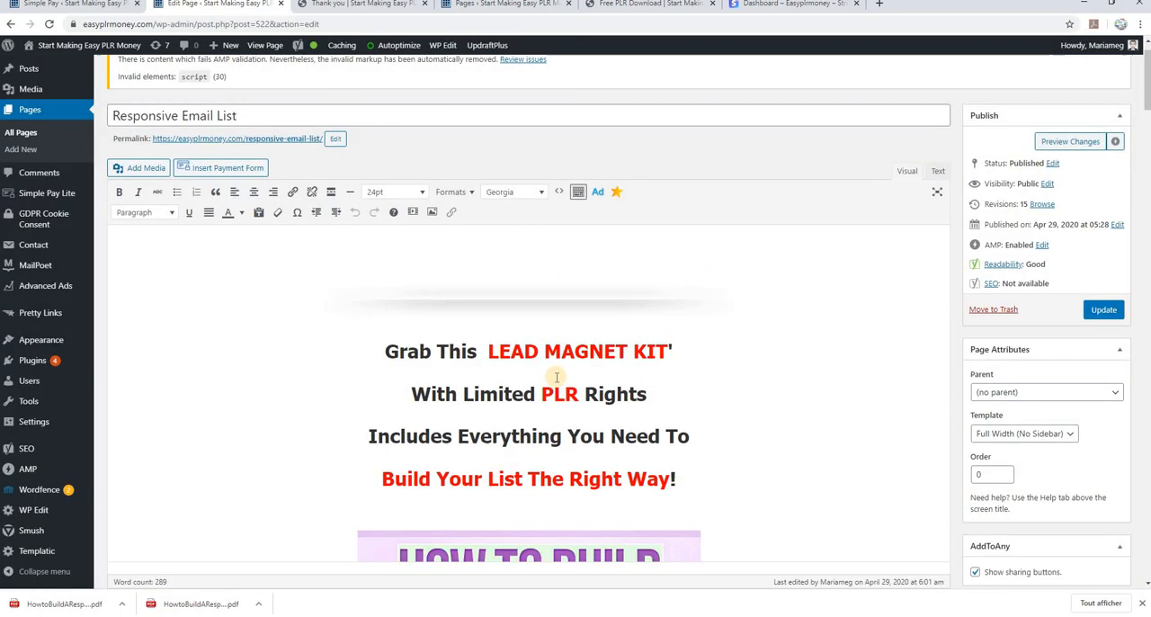
{"action": "scroll", "coordinate": [555, 380], "scroll_direction": "down", "scroll_amount": 15}
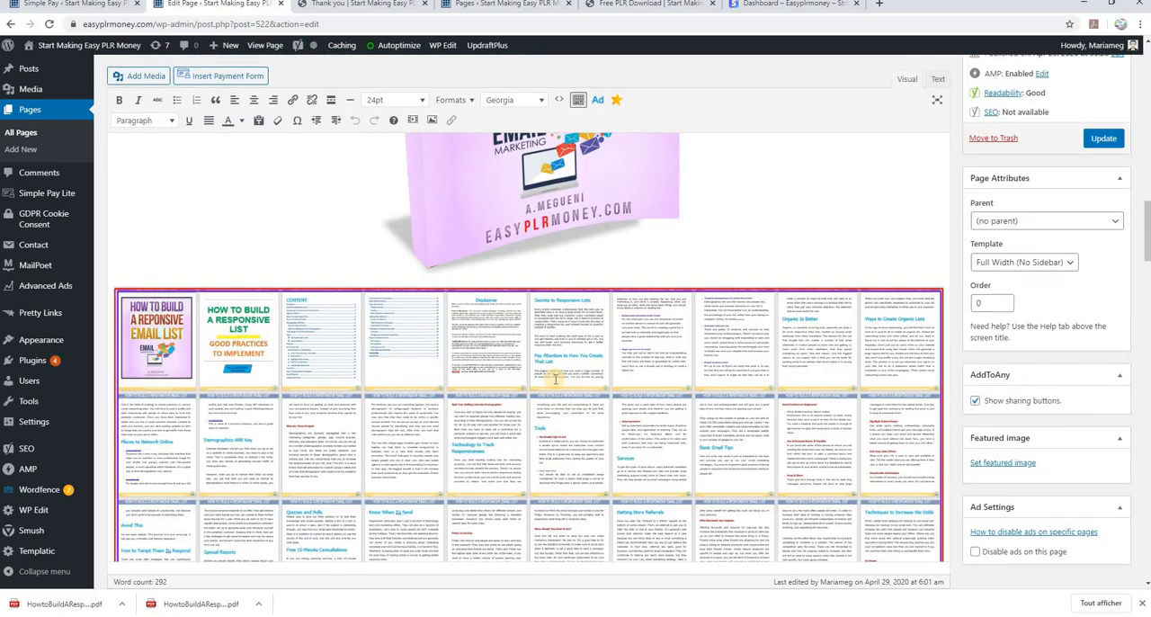
{"action": "scroll", "coordinate": [555, 379], "scroll_direction": "down", "scroll_amount": 15}
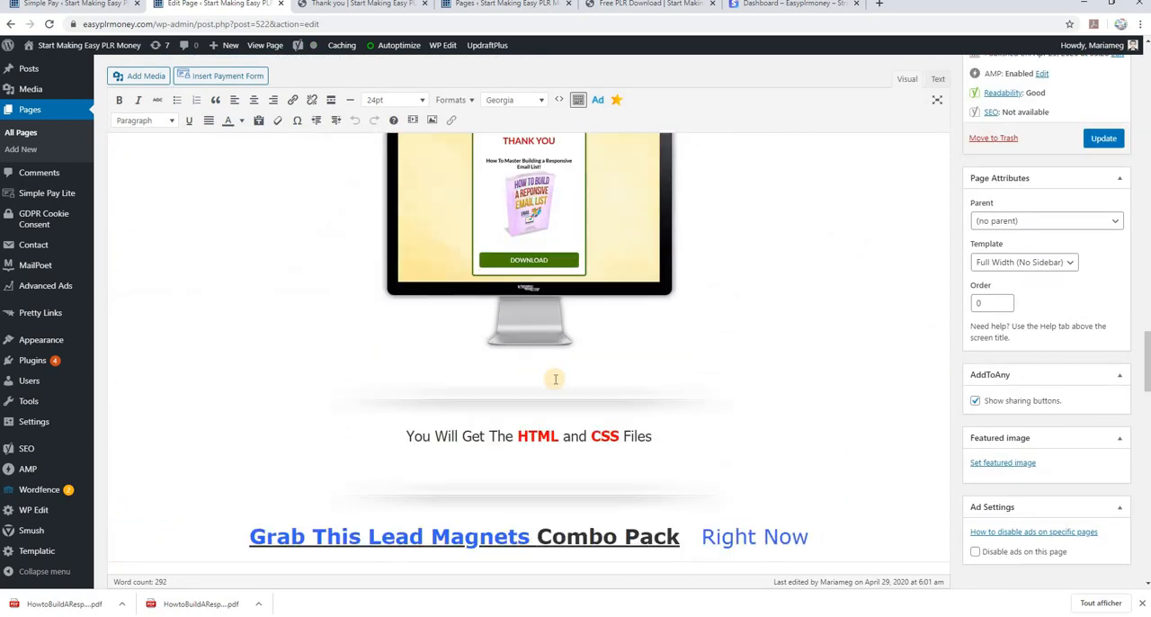
{"action": "left_click_drag", "start_coordinate": [672, 280], "coordinate": [385, 287]}
{"action": "key", "text": "Delete"}
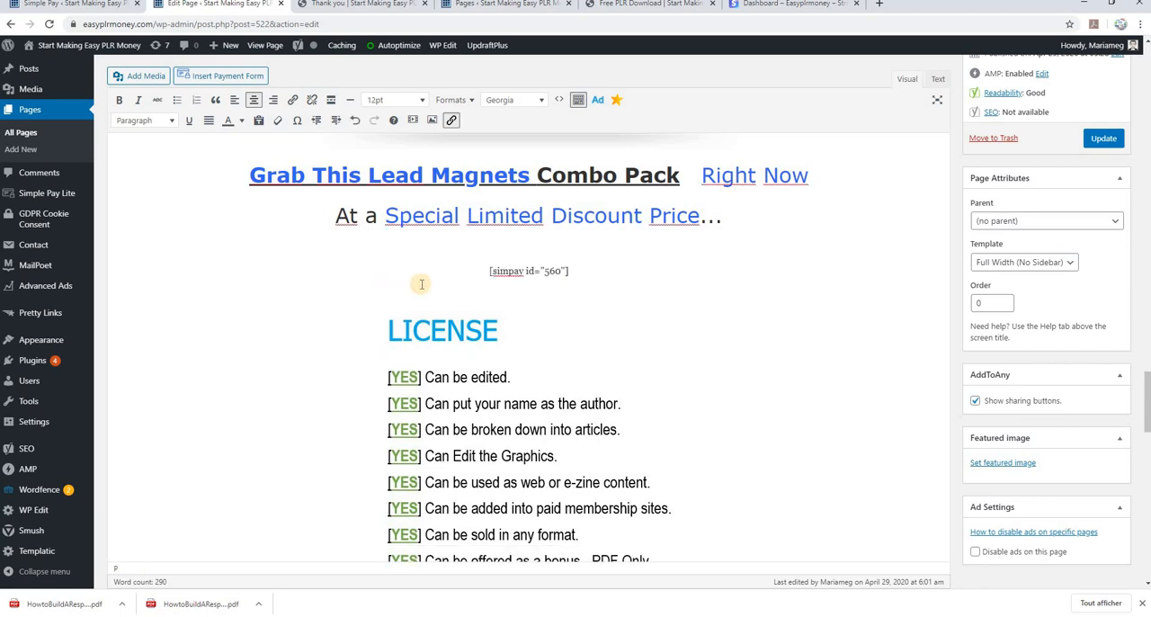
Replace the PAYMENT BUTTON placeholder below "Order The PLR RIGHTS Now" with a centred [simpay id="560"] shortcode and update the page
{"action": "scroll", "coordinate": [534, 308], "scroll_direction": "down", "scroll_amount": 10}
{"action": "scroll", "coordinate": [553, 326], "scroll_direction": "down", "scroll_amount": 4}
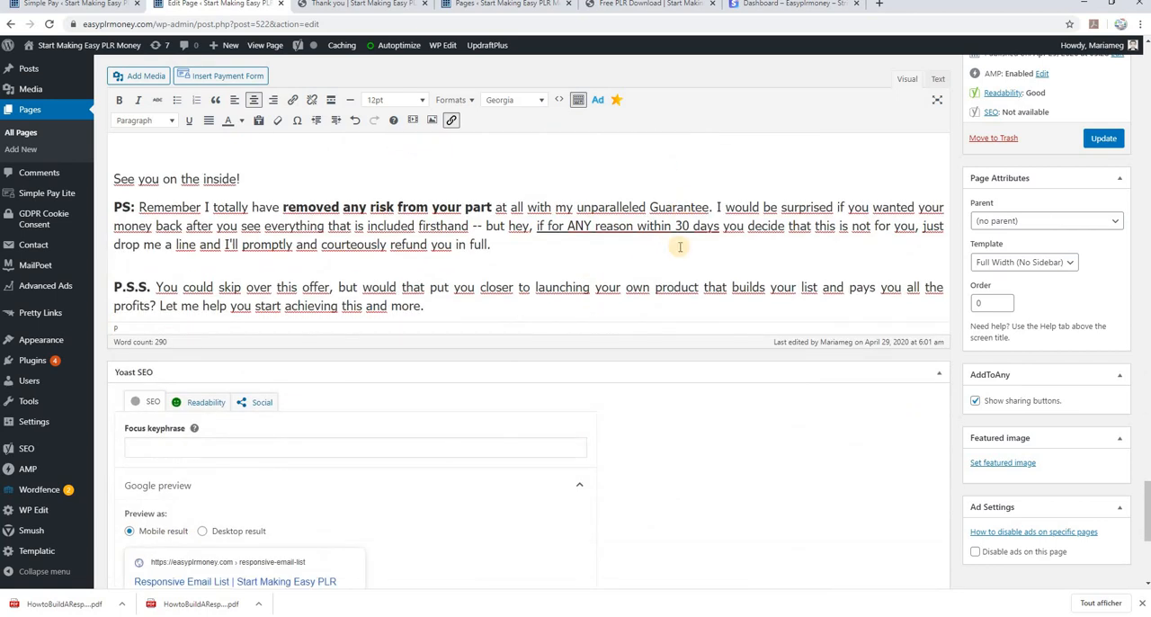
{"action": "scroll", "coordinate": [553, 326], "scroll_direction": "up", "scroll_amount": 4}
{"action": "left_click", "coordinate": [679, 361]}
{"action": "left_click_drag", "start_coordinate": [376, 360], "coordinate": [392, 362]}
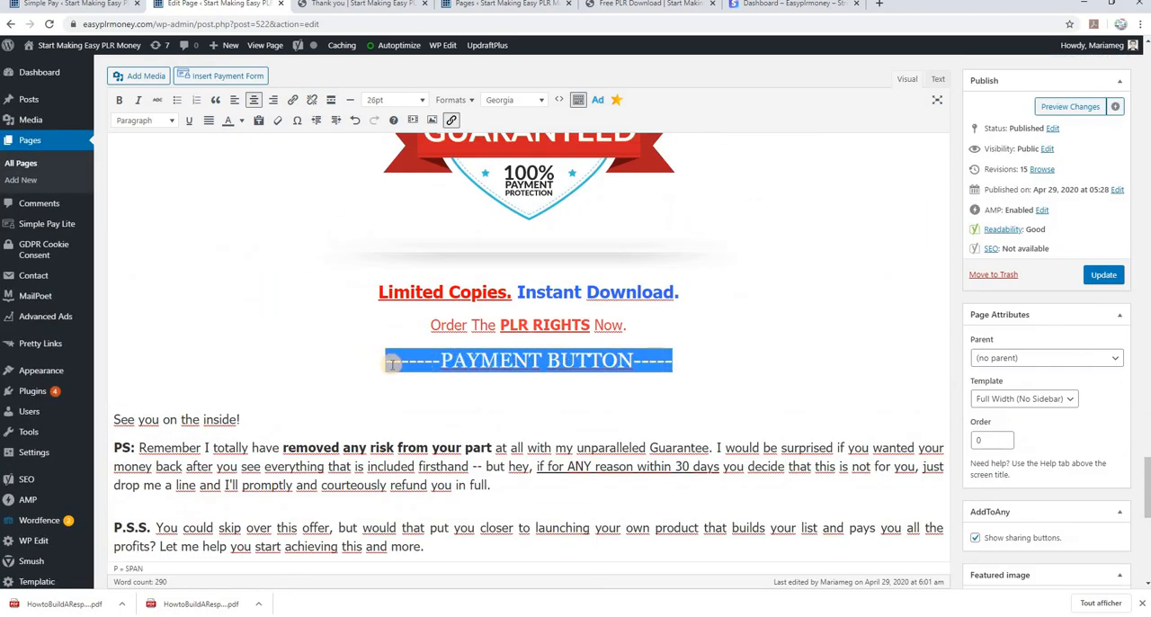
{"action": "key", "text": "Delete"}
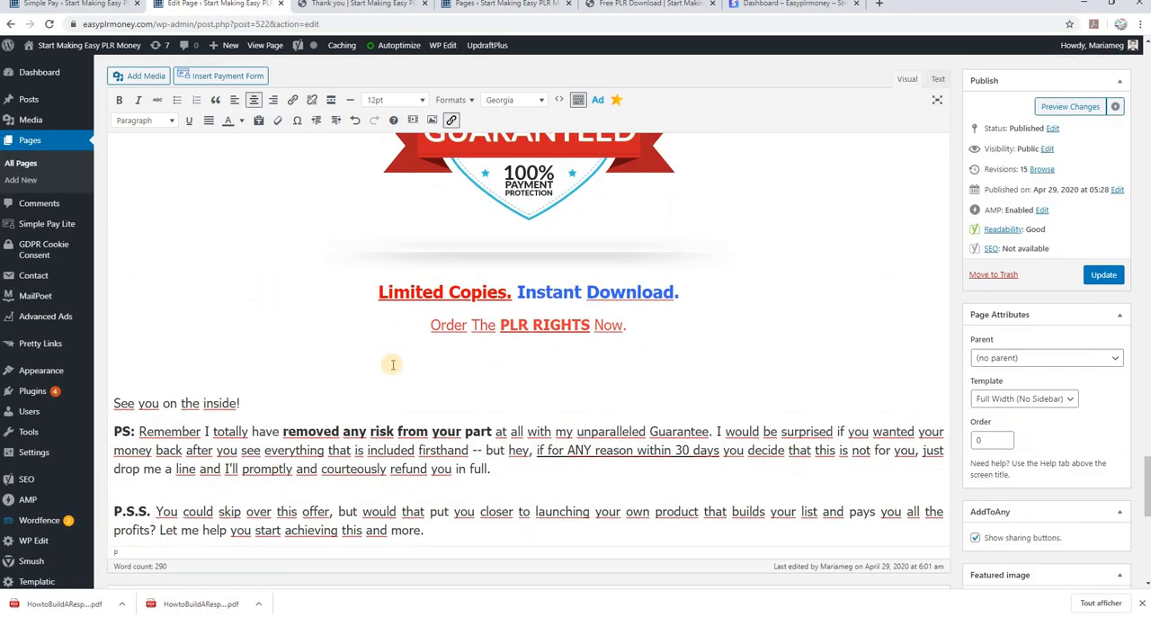
{"action": "key", "text": "Return"}
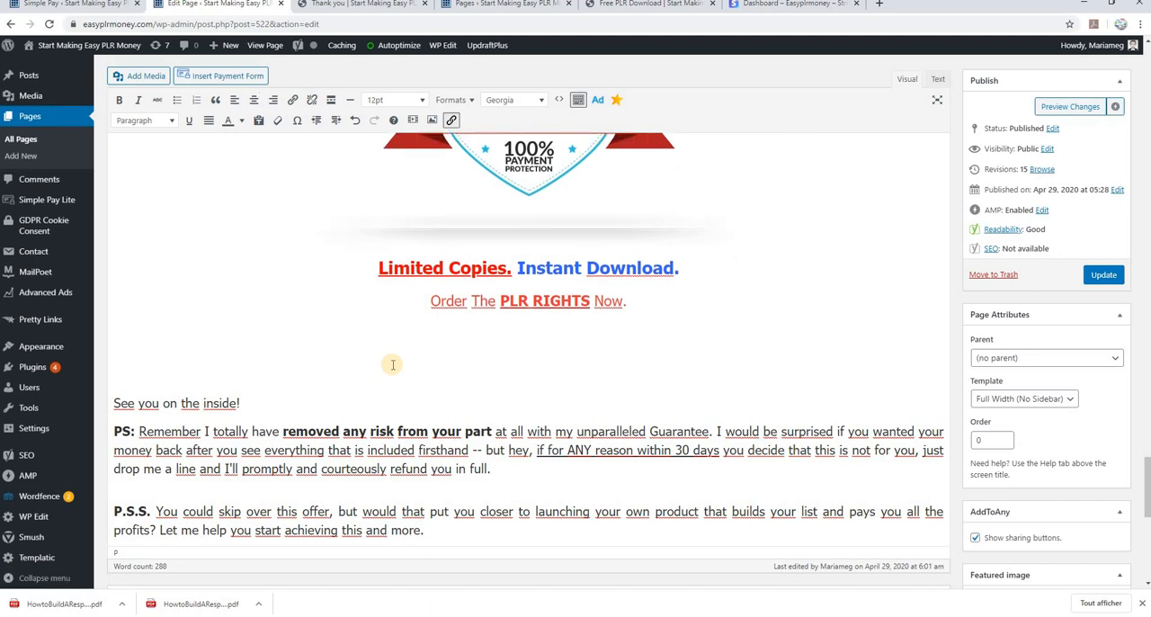
{"action": "key", "text": "ctrl+v"}
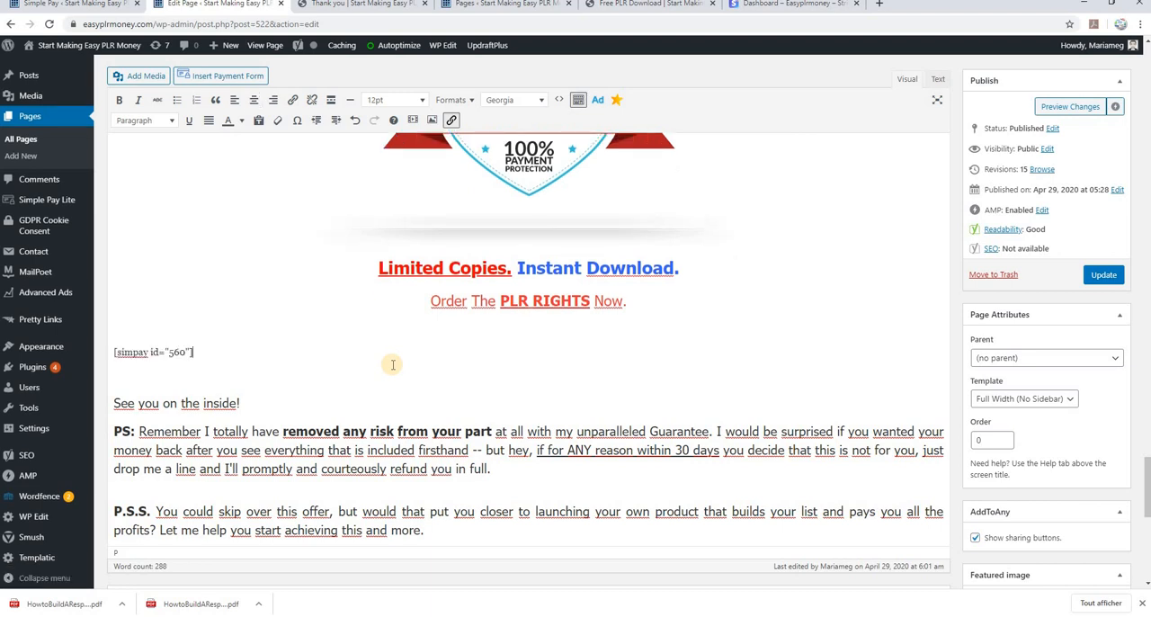
{"action": "left_click", "coordinate": [255, 100]}
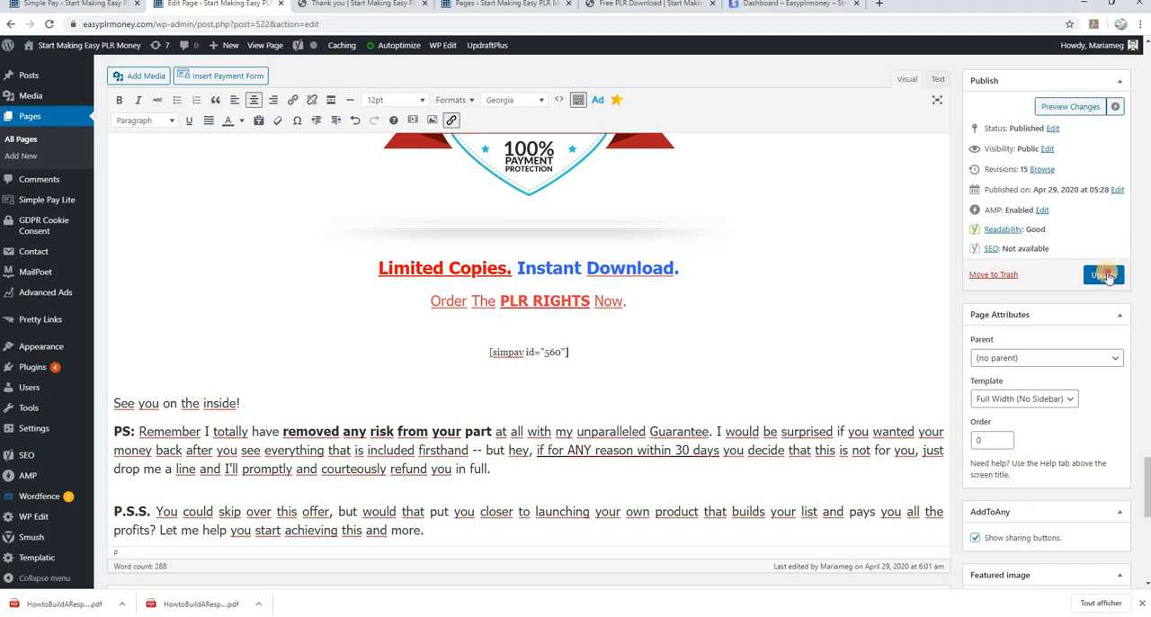
{"action": "left_click", "coordinate": [1104, 274]}
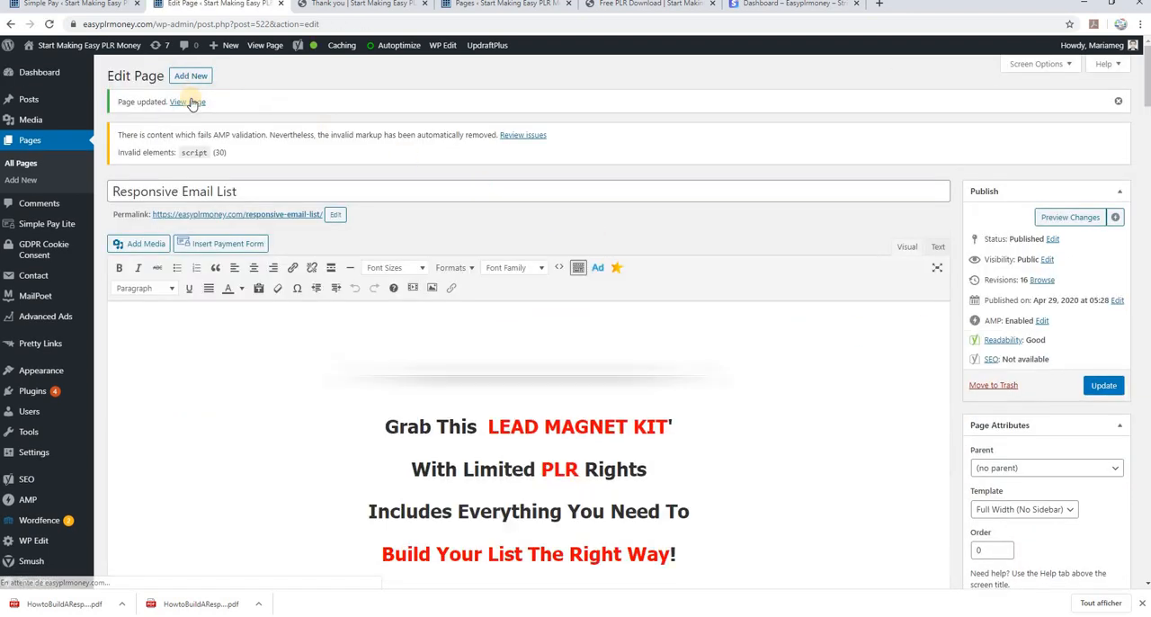
View the published Responsive Email List page and examine how the payment button appears below the discount price line
{"action": "left_click", "coordinate": [264, 45]}
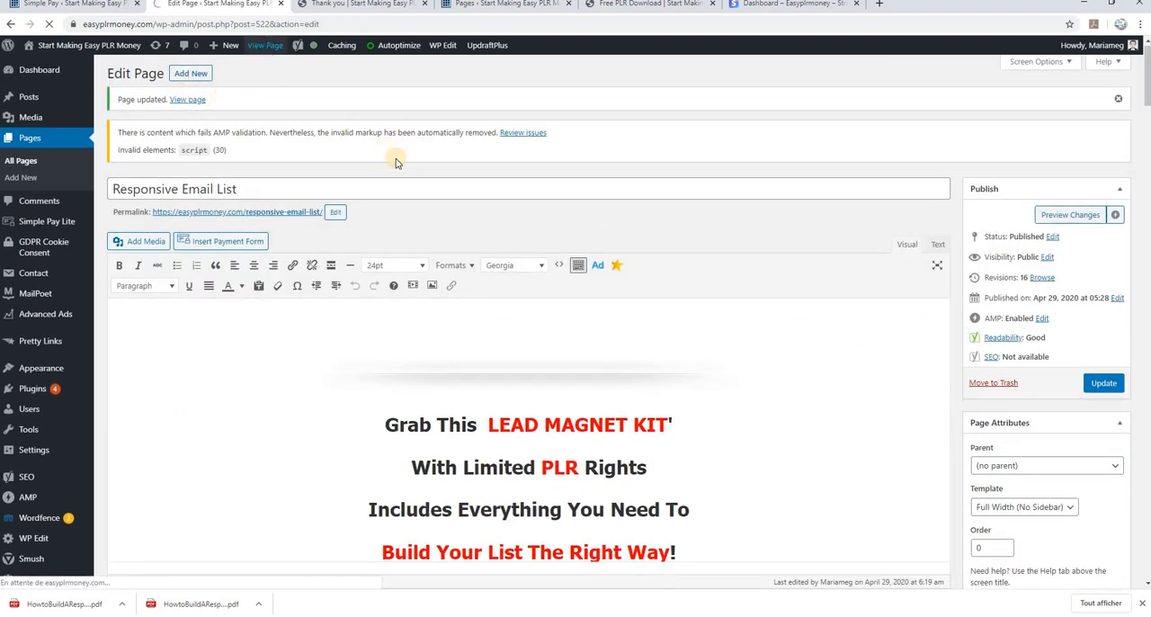
{"action": "scroll", "coordinate": [805, 346], "scroll_direction": "down", "scroll_amount": 5}
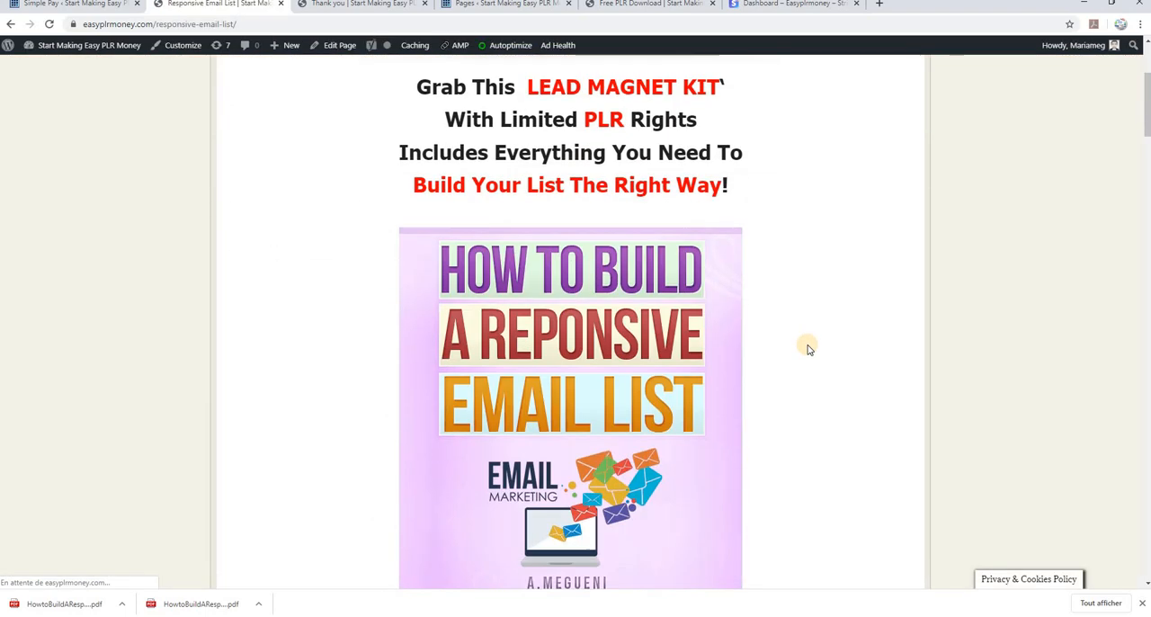
{"action": "scroll", "coordinate": [806, 349], "scroll_direction": "down", "scroll_amount": 10}
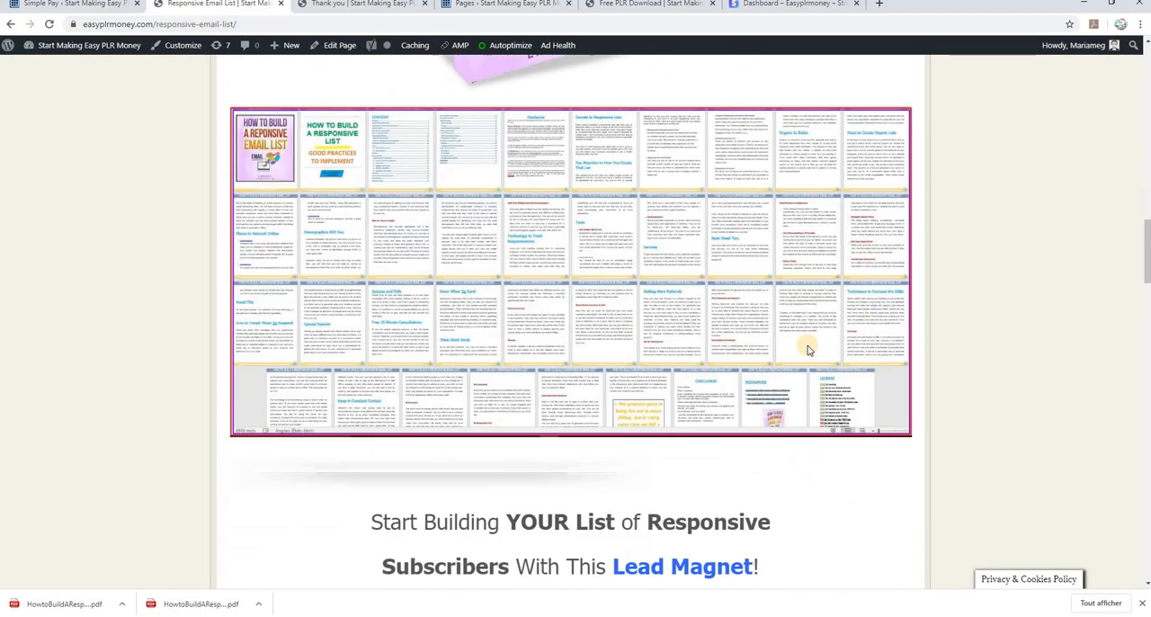
{"action": "scroll", "coordinate": [806, 349], "scroll_direction": "down", "scroll_amount": 10}
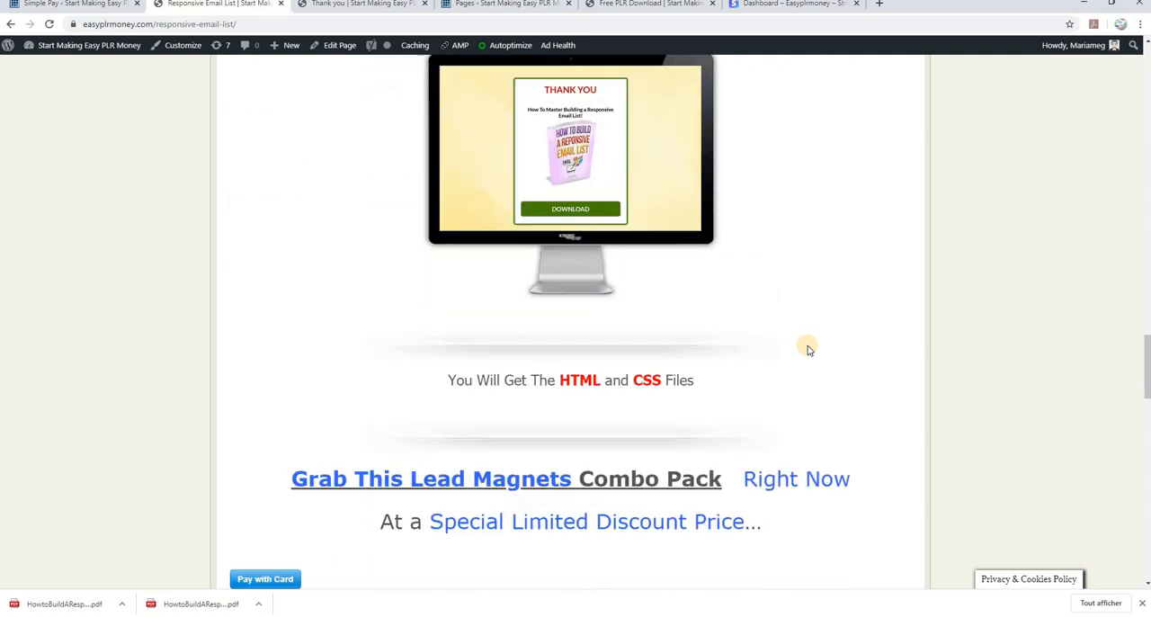
{"action": "scroll", "coordinate": [807, 349], "scroll_direction": "down", "scroll_amount": 10}
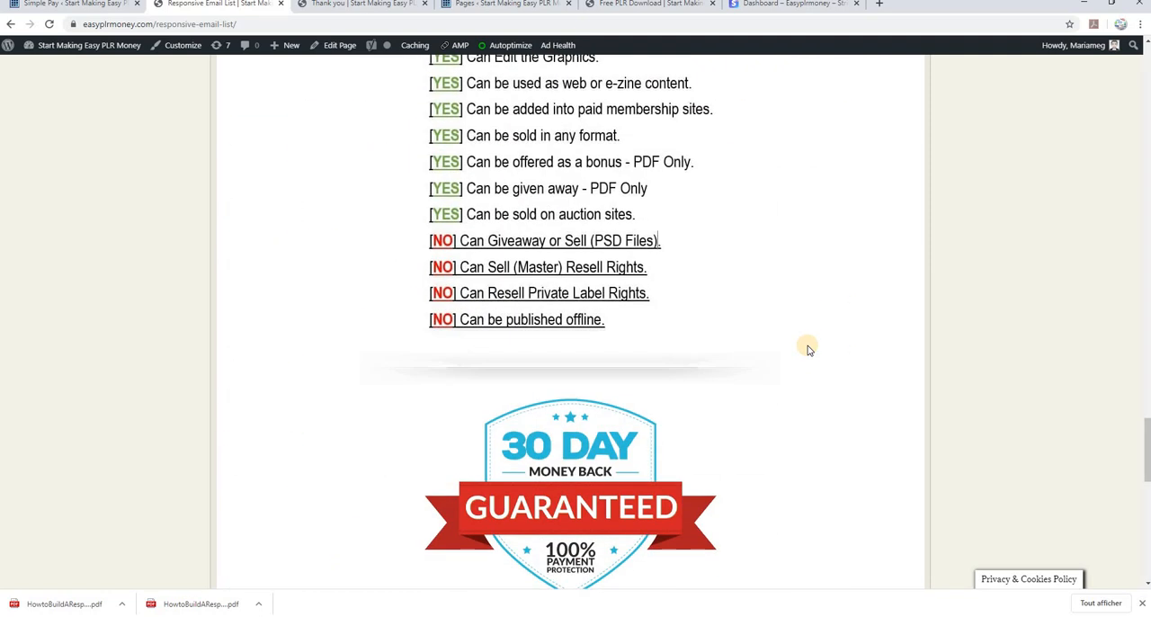
{"action": "scroll", "coordinate": [807, 349], "scroll_direction": "up", "scroll_amount": 10}
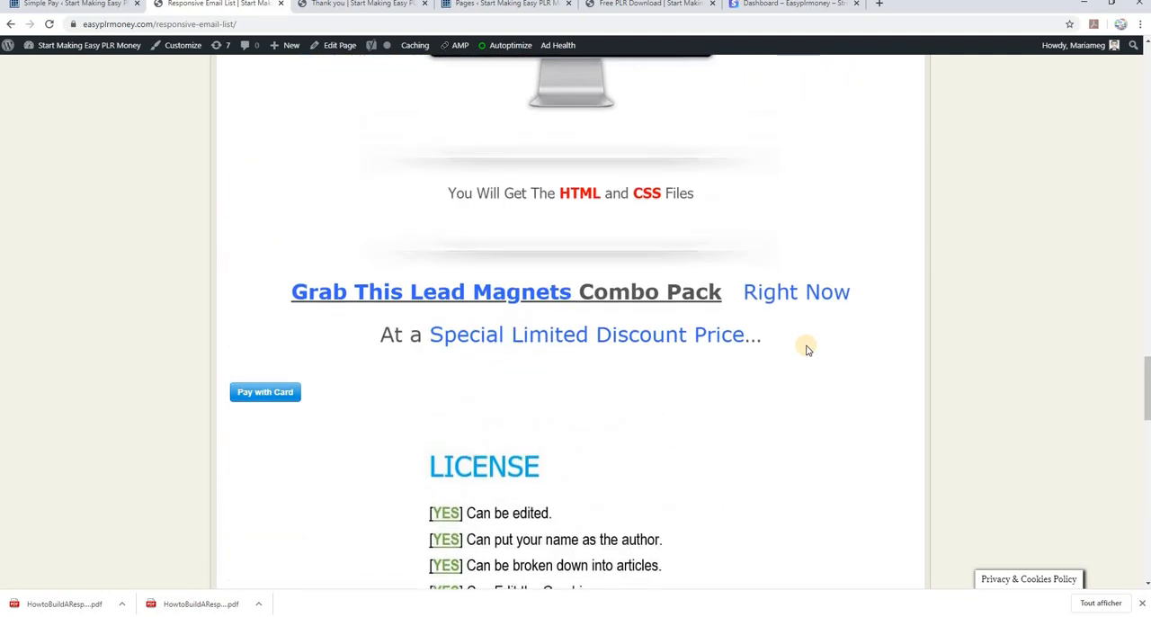
{"action": "scroll", "coordinate": [806, 349], "scroll_direction": "up", "scroll_amount": 1}
{"action": "scroll", "coordinate": [807, 349], "scroll_direction": "up", "scroll_amount": 2}
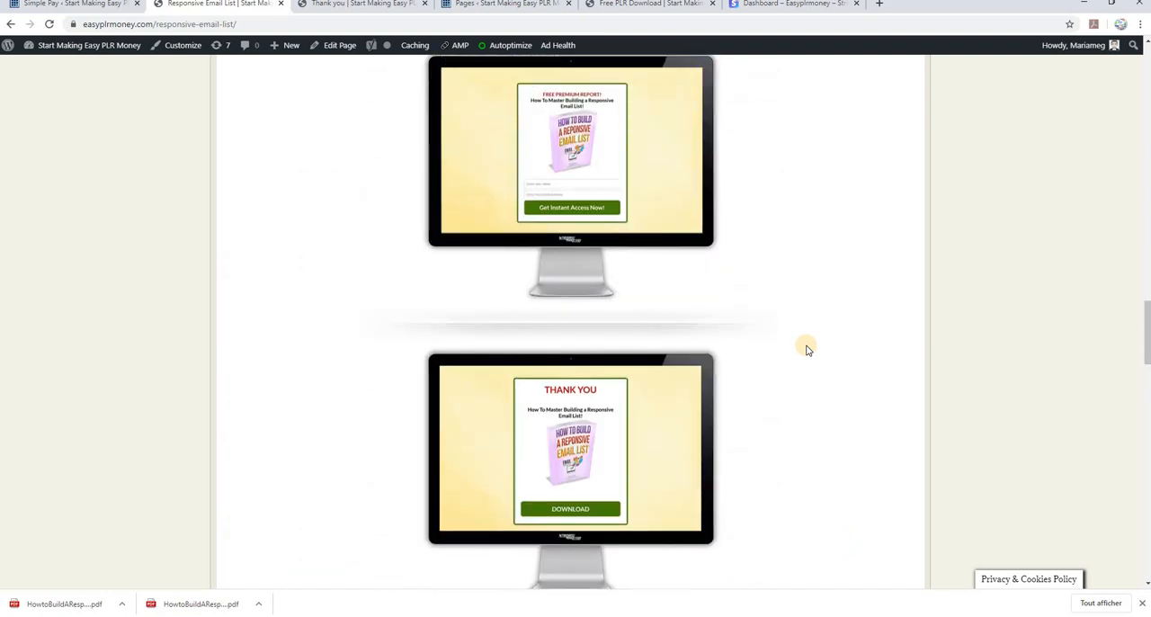
{"action": "scroll", "coordinate": [724, 380], "scroll_direction": "down", "scroll_amount": 5}
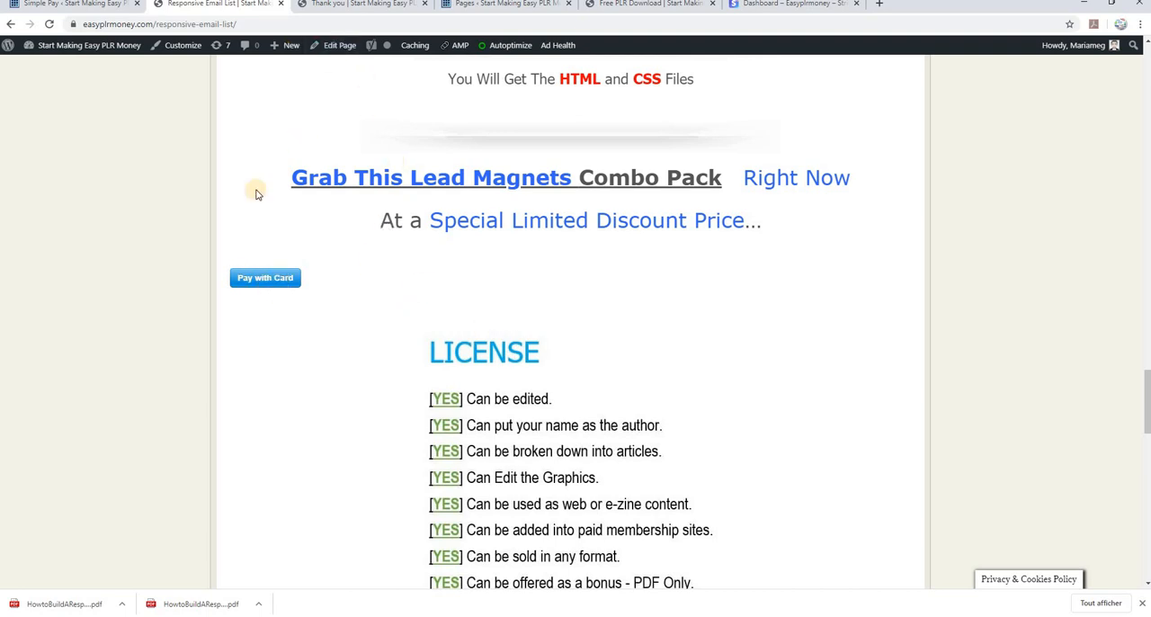
Check both payment buttons on the sales page, open the Stripe checkout from the one above the license section, and return to the page
{"action": "left_click", "coordinate": [70, 5]}
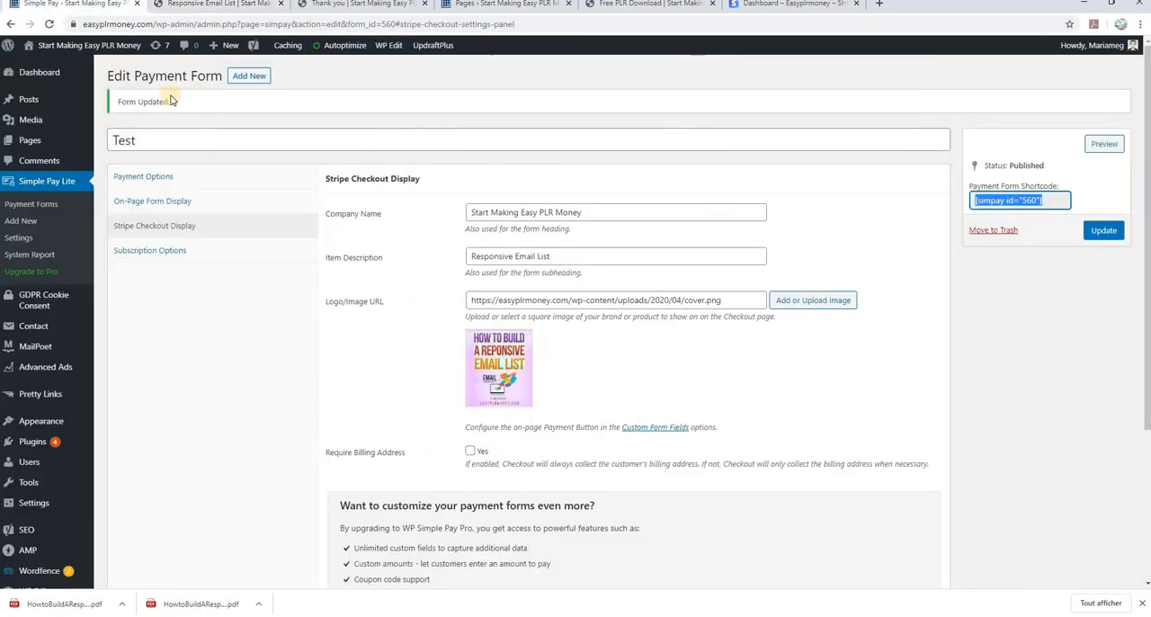
{"action": "left_click", "coordinate": [258, 8]}
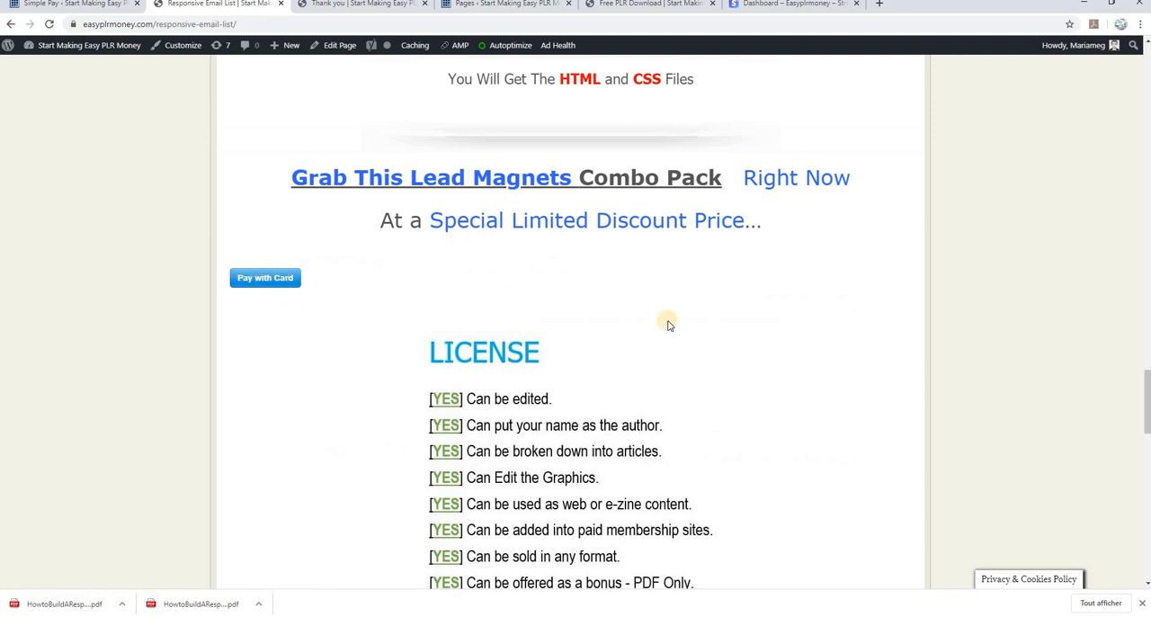
{"action": "scroll", "coordinate": [686, 336], "scroll_direction": "down", "scroll_amount": 6}
{"action": "scroll", "coordinate": [686, 337], "scroll_direction": "down", "scroll_amount": 3}
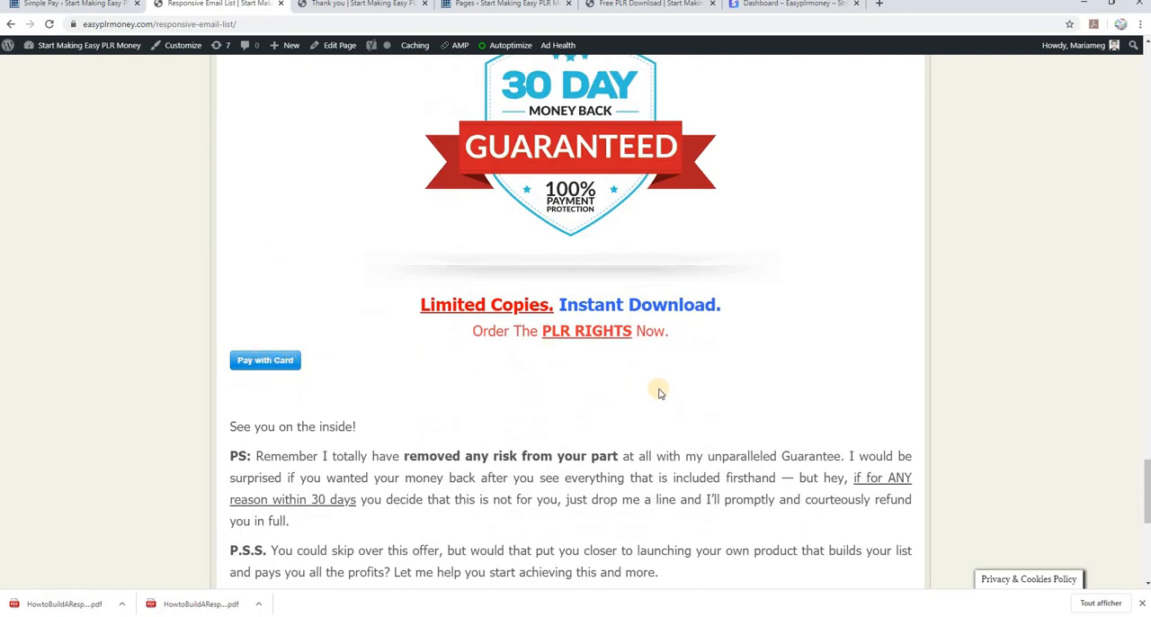
{"action": "scroll", "coordinate": [752, 380], "scroll_direction": "up", "scroll_amount": 10}
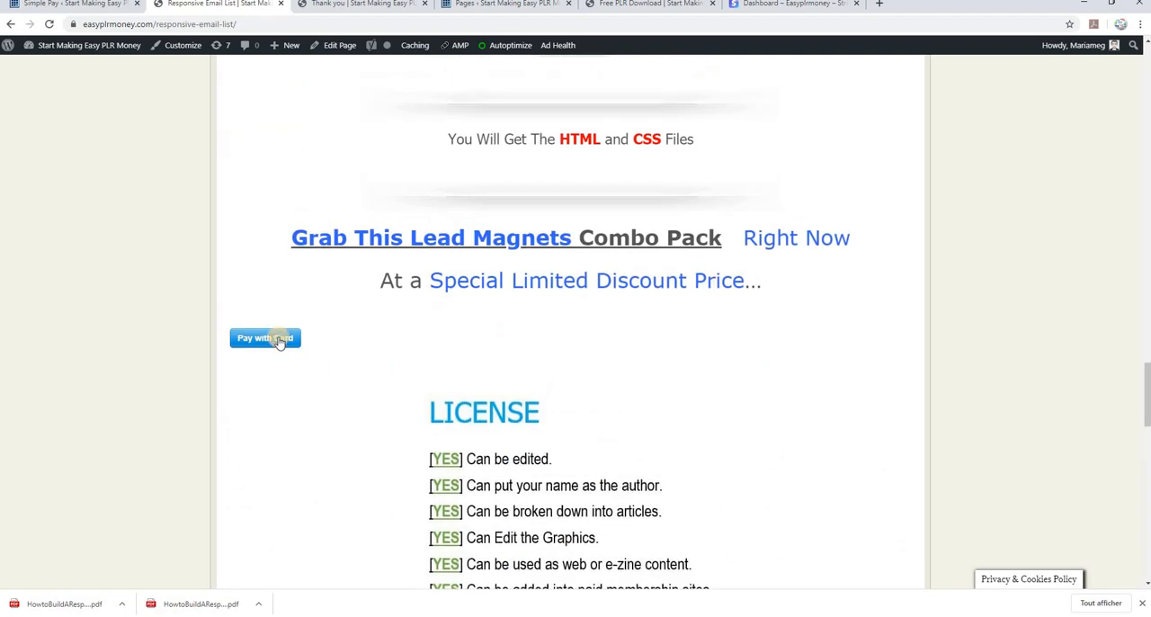
{"action": "left_click", "coordinate": [280, 339]}
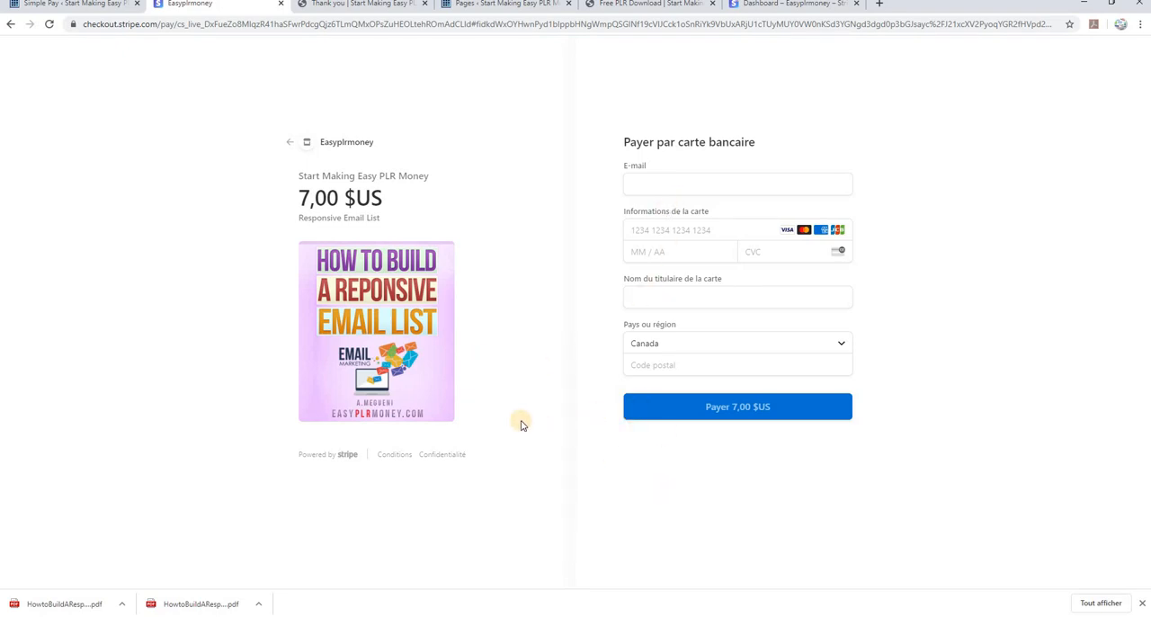
{"action": "left_click", "coordinate": [11, 27]}
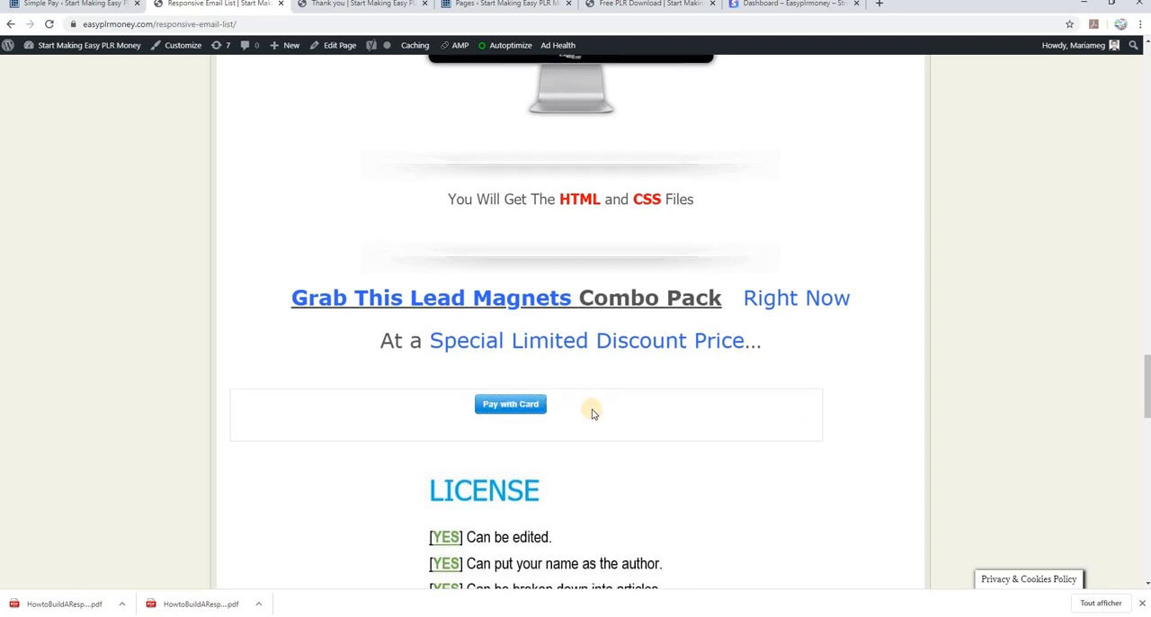
Check the alignment of the second Pay with Card button below the guarantee badge
{"action": "scroll", "coordinate": [620, 368], "scroll_direction": "down", "scroll_amount": 6}
{"action": "scroll", "coordinate": [634, 385], "scroll_direction": "down", "scroll_amount": 5}
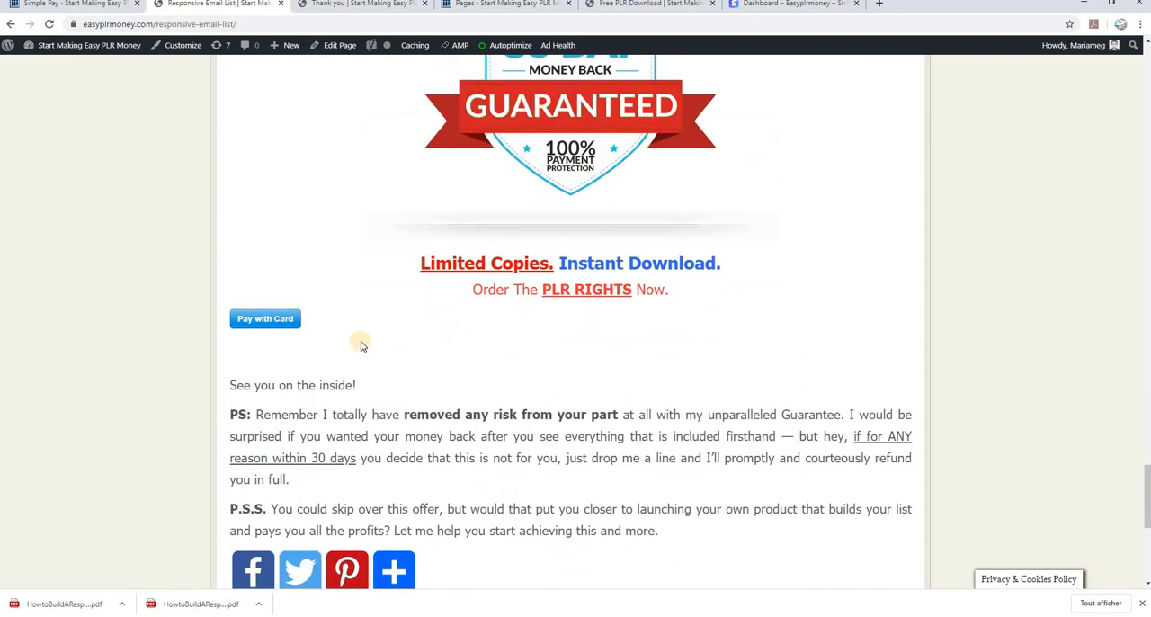
{"action": "scroll", "coordinate": [747, 374], "scroll_direction": "up", "scroll_amount": 10}
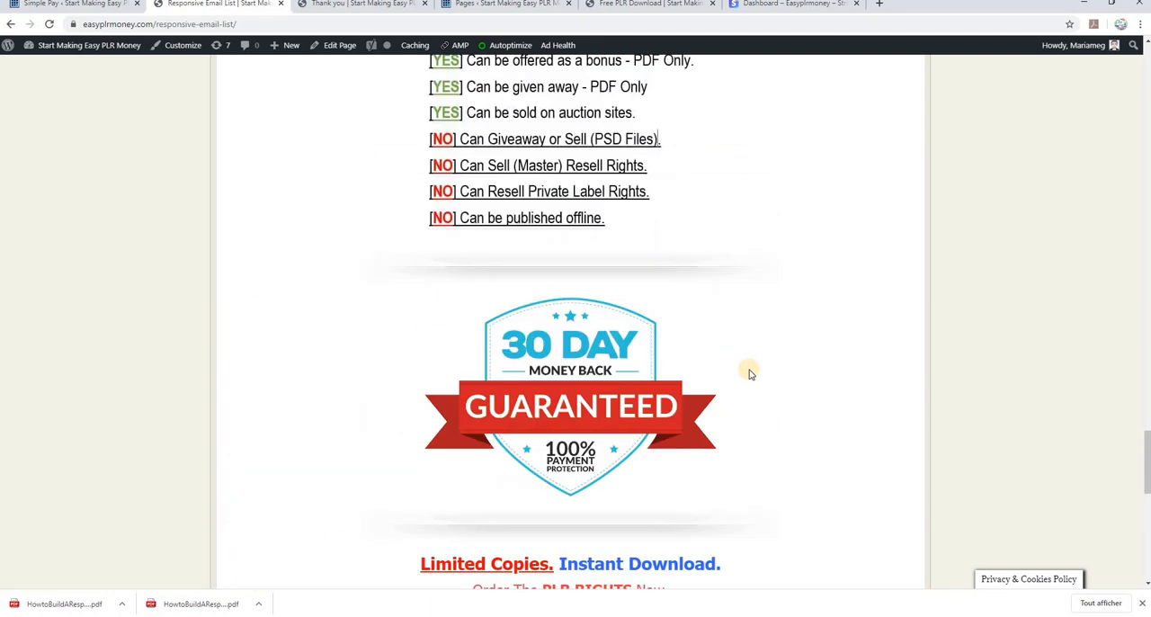
Review the published Responsive Email List sales page from the guarantee badge back up to its headline
{"action": "scroll", "coordinate": [750, 377], "scroll_direction": "up", "scroll_amount": 15}
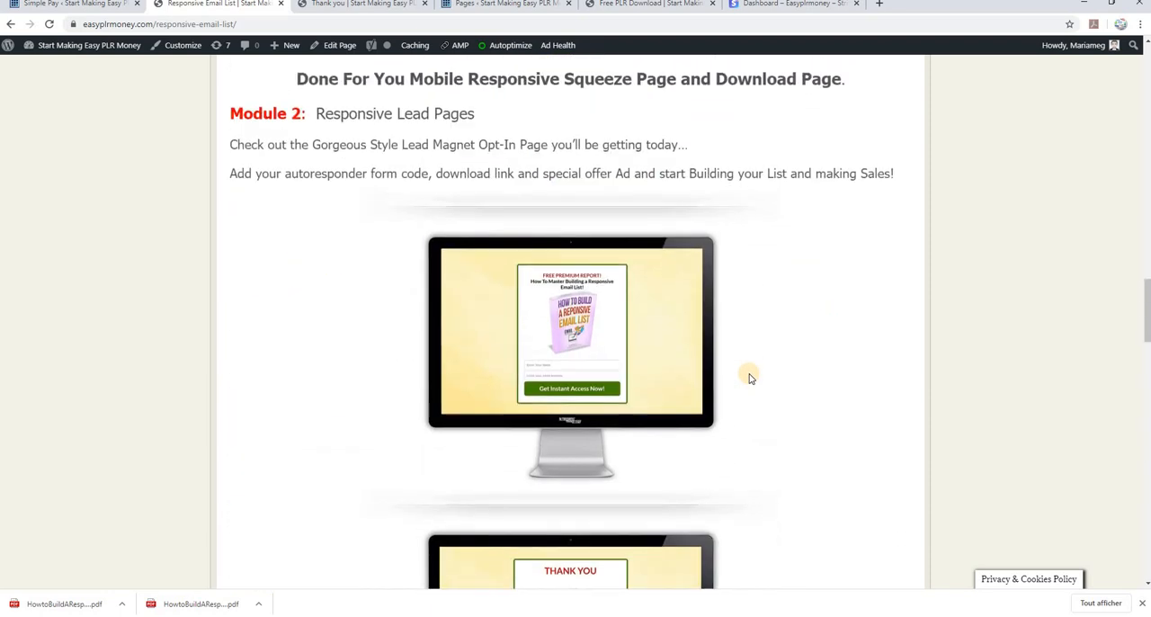
{"action": "scroll", "coordinate": [750, 378], "scroll_direction": "up", "scroll_amount": 10}
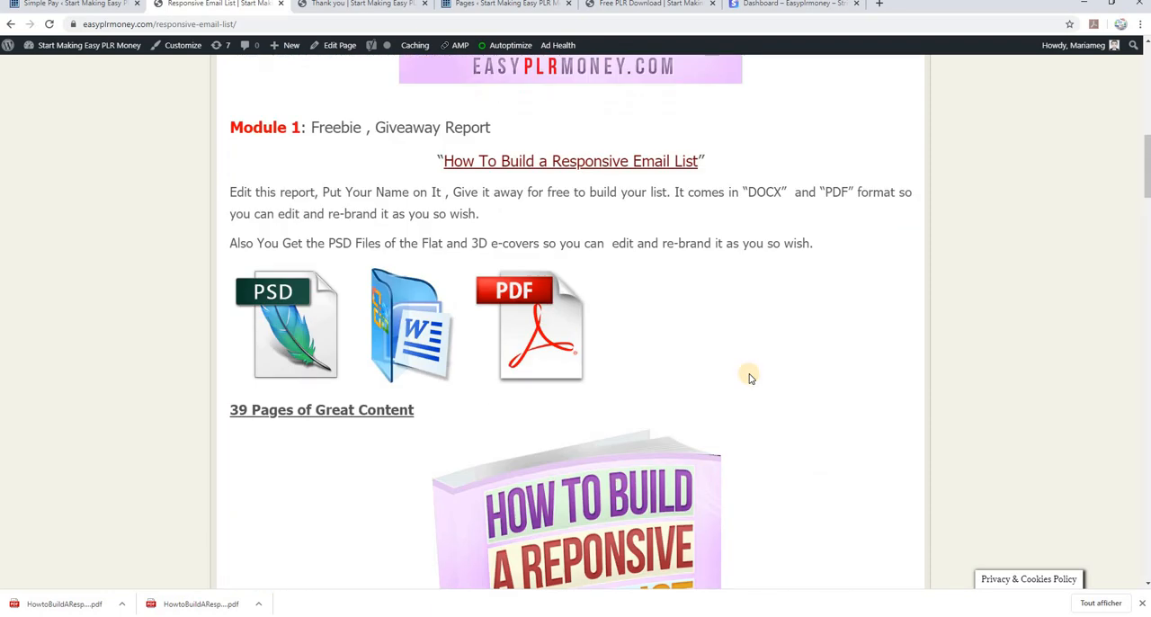
{"action": "scroll", "coordinate": [749, 377], "scroll_direction": "up", "scroll_amount": 10}
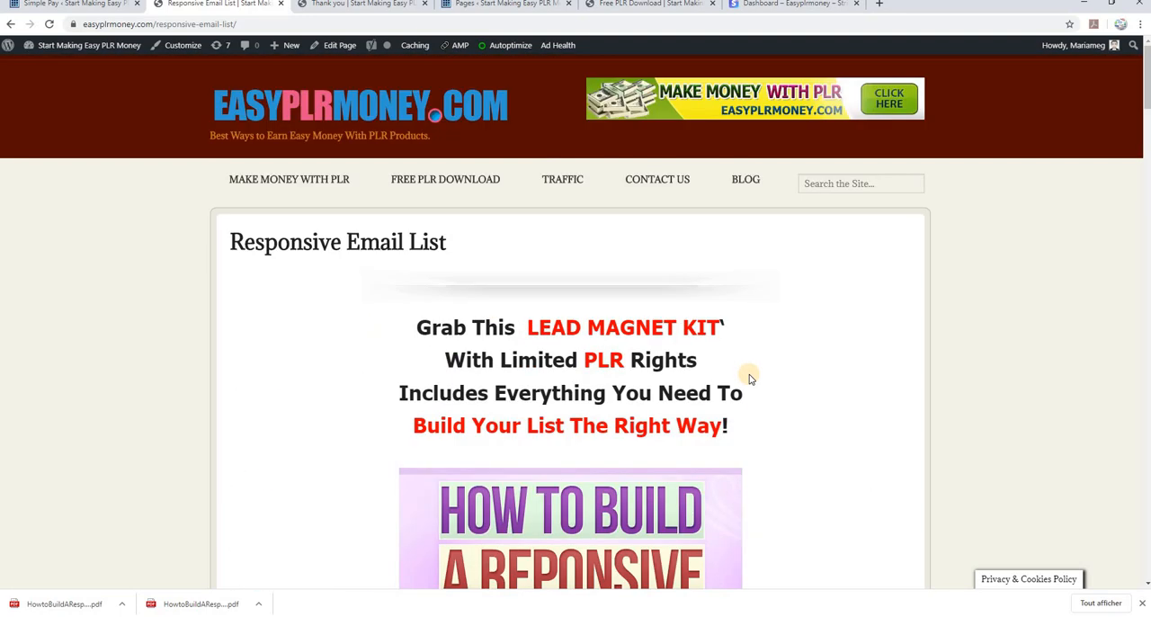
{"action": "scroll", "coordinate": [746, 385], "scroll_direction": "down", "scroll_amount": 4}
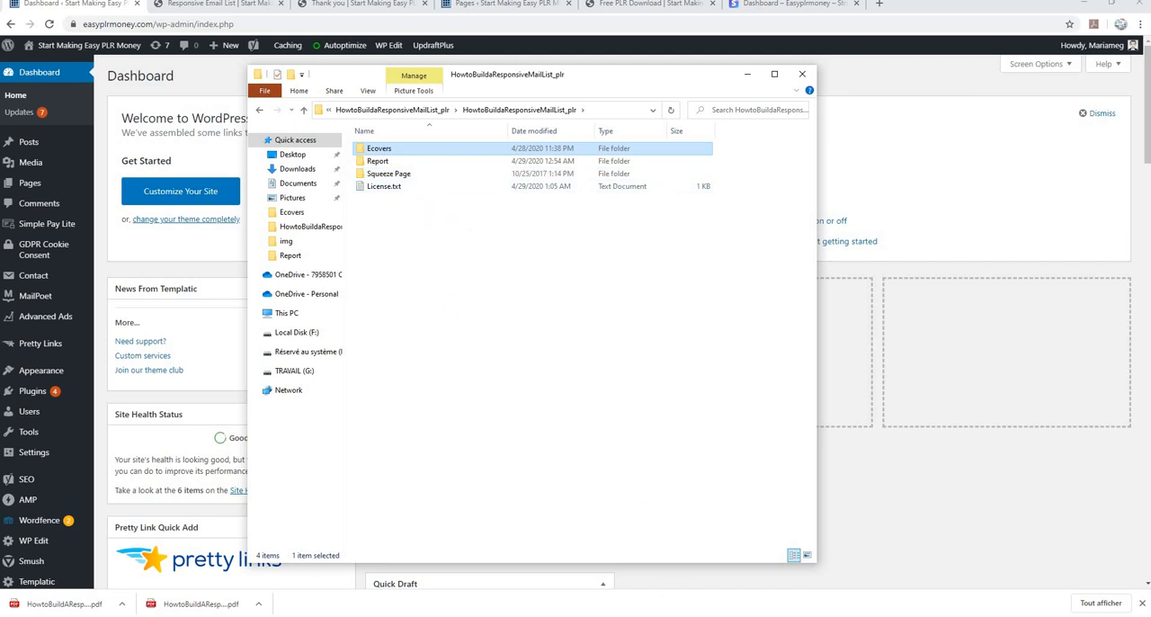
Switch to Word to view the How to Build a Responsive Email List report's opening pages, and minimize the document
{"action": "mouse_move", "coordinate": [720, 615]}
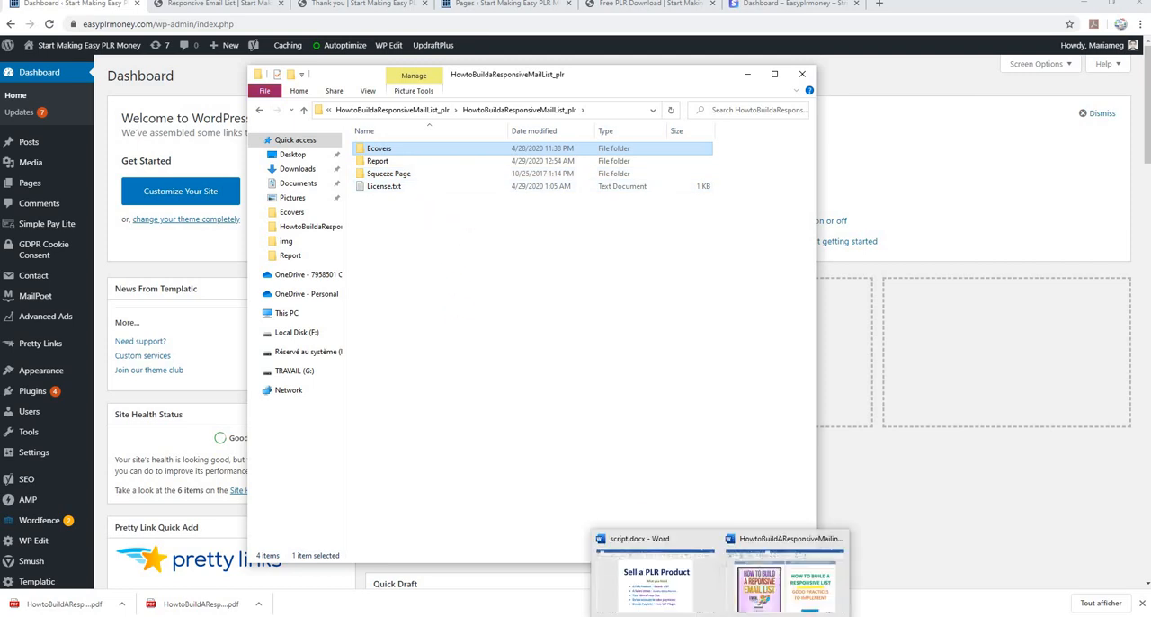
{"action": "left_click", "coordinate": [760, 575]}
{"action": "scroll", "coordinate": [715, 412], "scroll_direction": "down", "scroll_amount": 3}
{"action": "scroll", "coordinate": [715, 413], "scroll_direction": "up", "scroll_amount": 2}
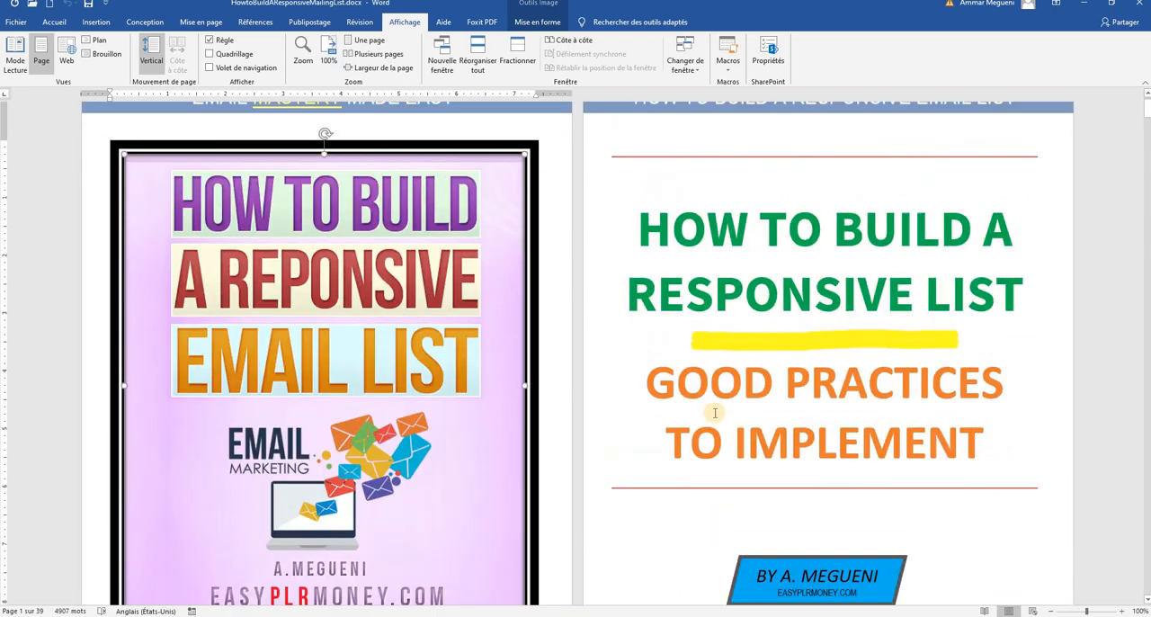
{"action": "left_click", "coordinate": [1083, 10]}
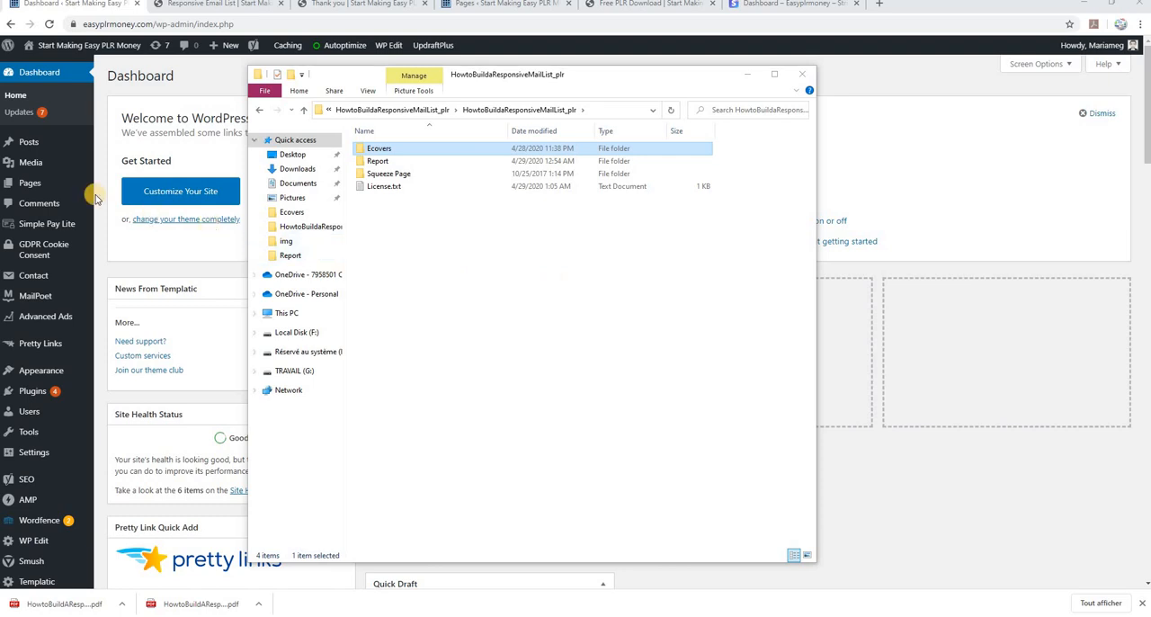
{"action": "mouse_move", "coordinate": [49, 169]}
{"action": "mouse_move", "coordinate": [45, 188]}
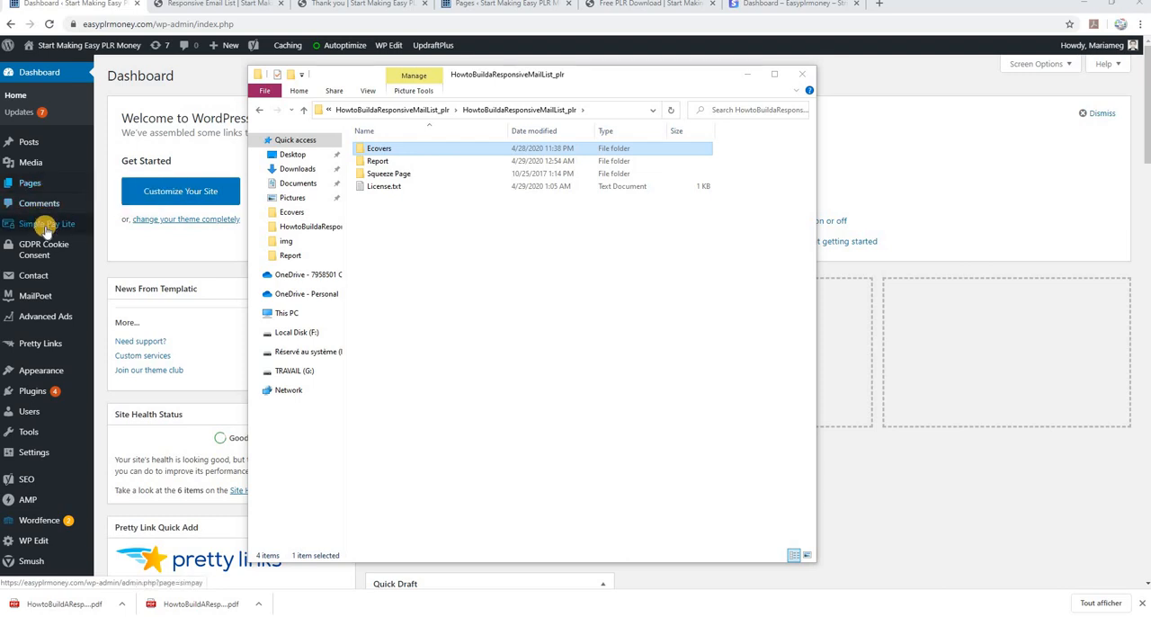
{"action": "mouse_move", "coordinate": [38, 225]}
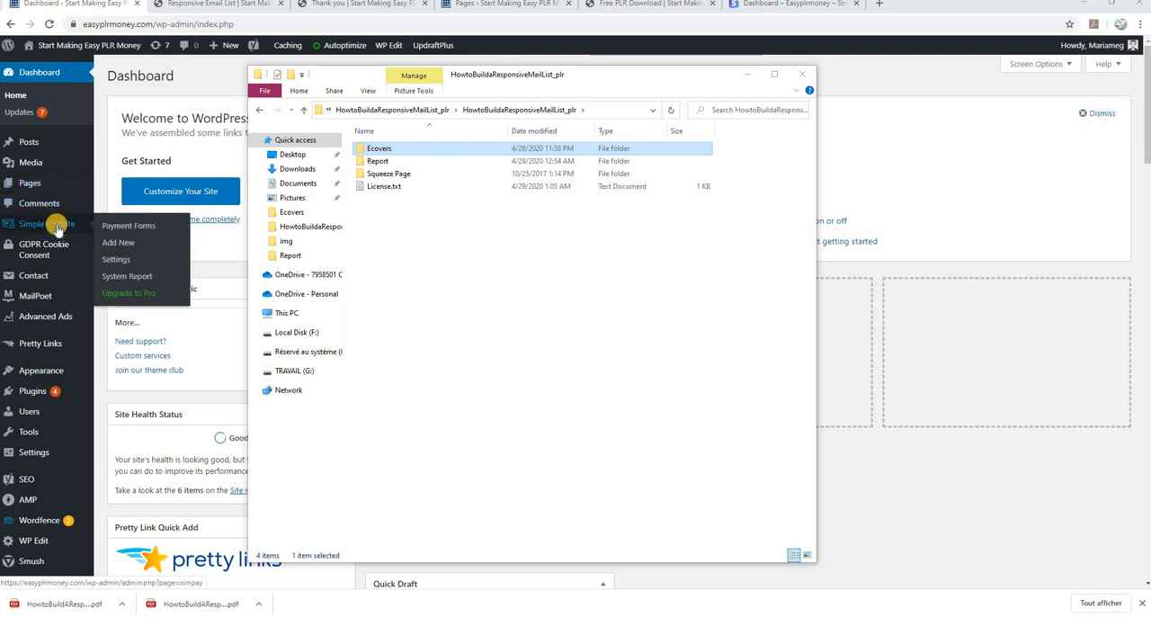